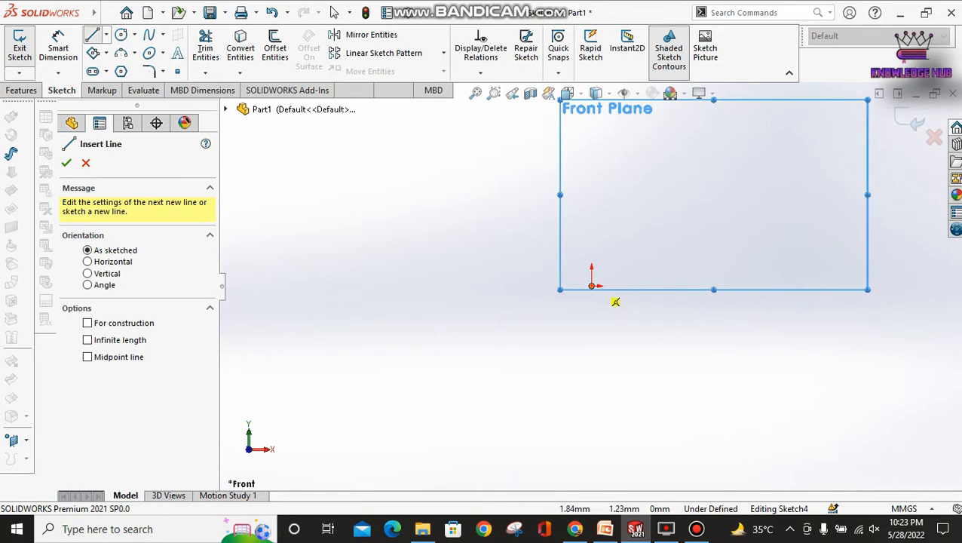
Step: Sketch a closed six-sided outline from the origin with a base about 78 mm long, vertical sides, a horizontal top and two slanted upper corners
click(595, 285)
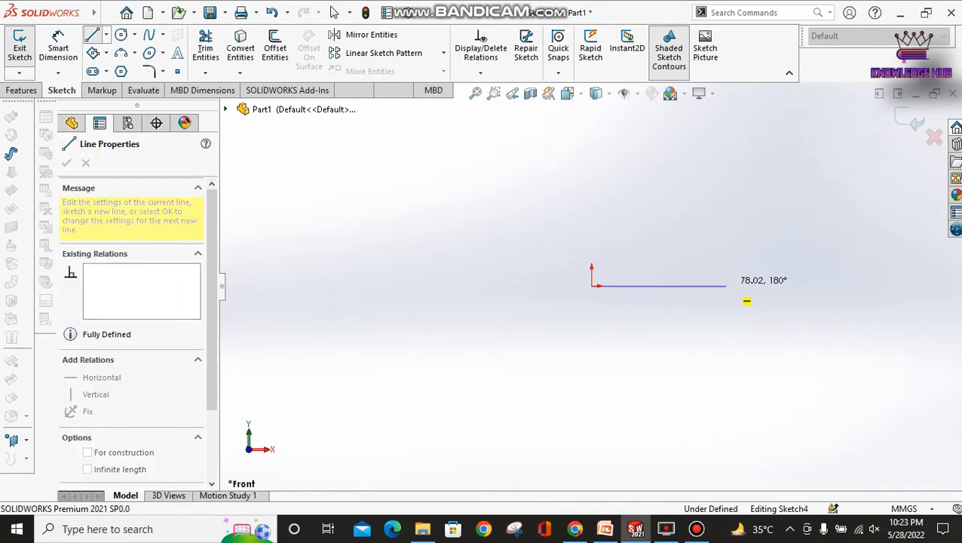
click(727, 285)
double_click(728, 218)
click(727, 219)
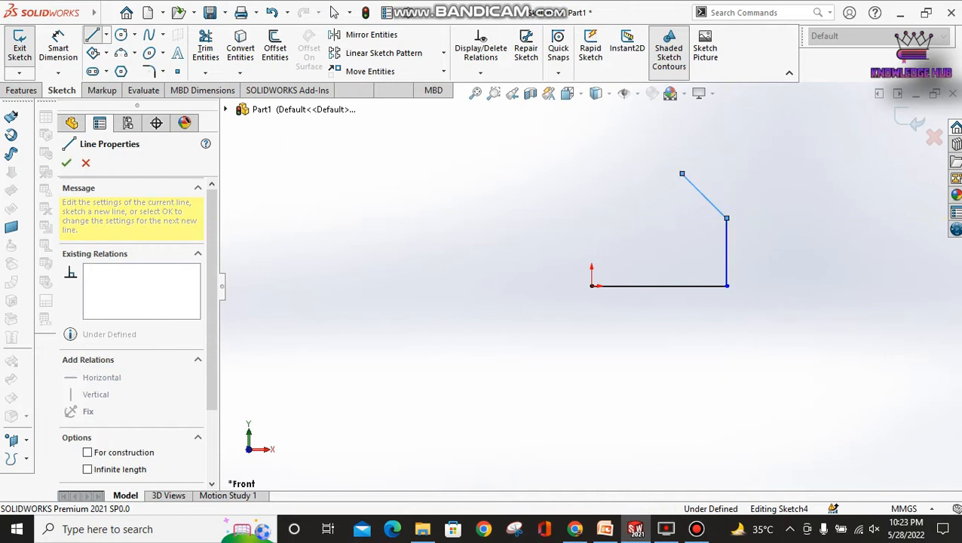
click(682, 173)
double_click(627, 174)
click(627, 173)
double_click(591, 209)
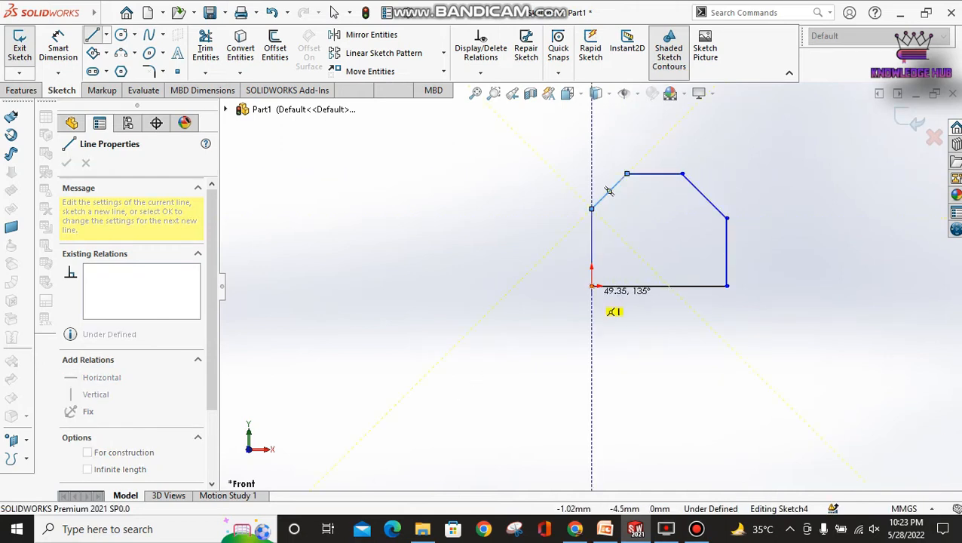
click(591, 285)
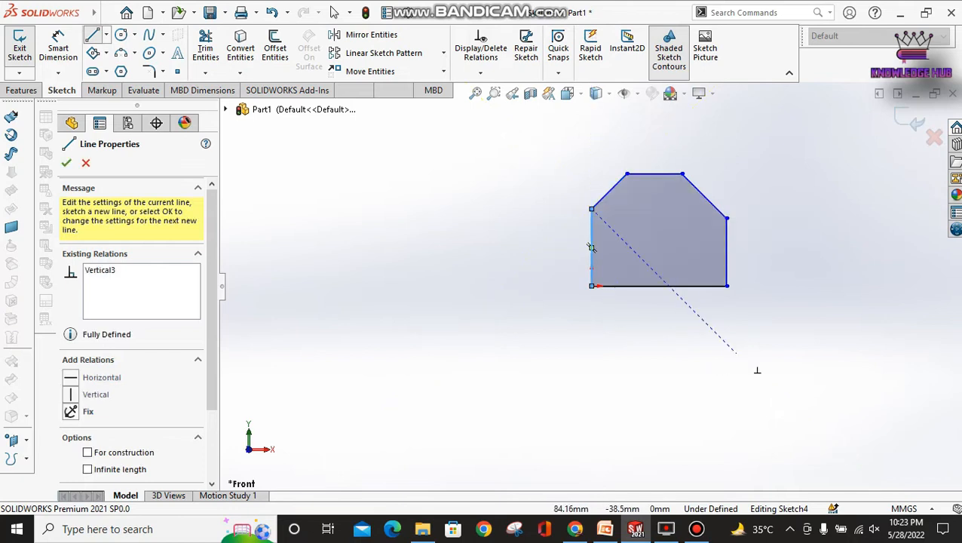
key(Escape)
key(Escape)
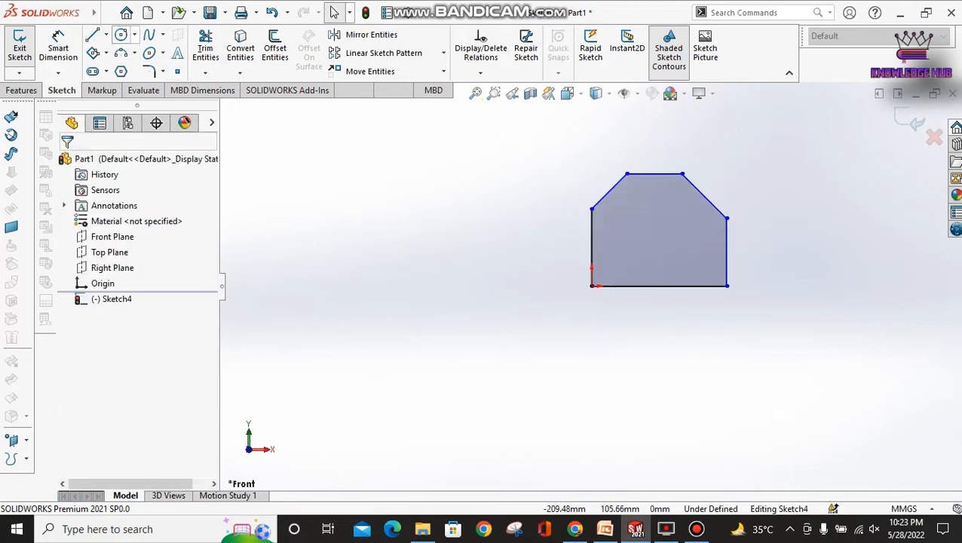
Step: Sketch two similar circles inside the outline, centred about 21.7 mm above the base and about 17 mm and 57.5 mm from the origin horizontally
click(120, 35)
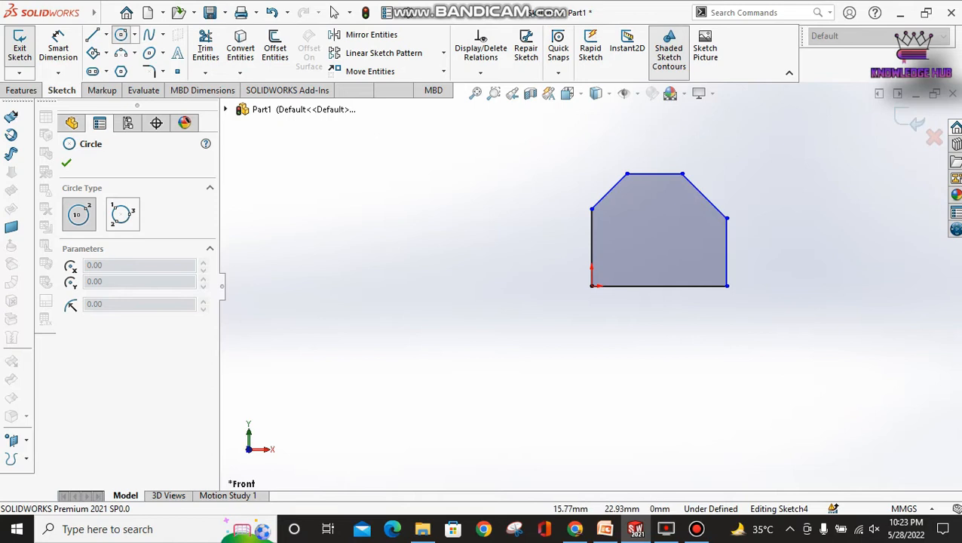
click(621, 248)
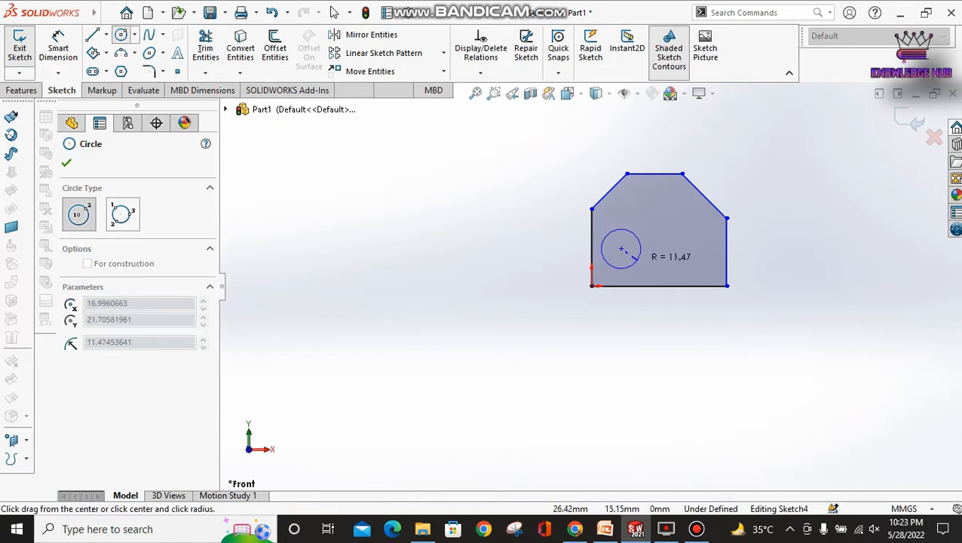
click(633, 258)
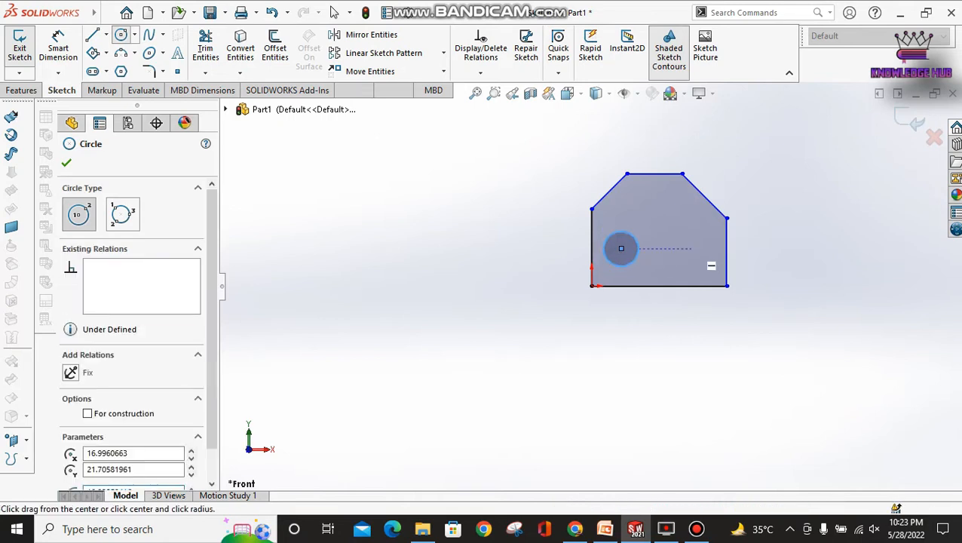
click(692, 249)
click(708, 251)
key(Escape)
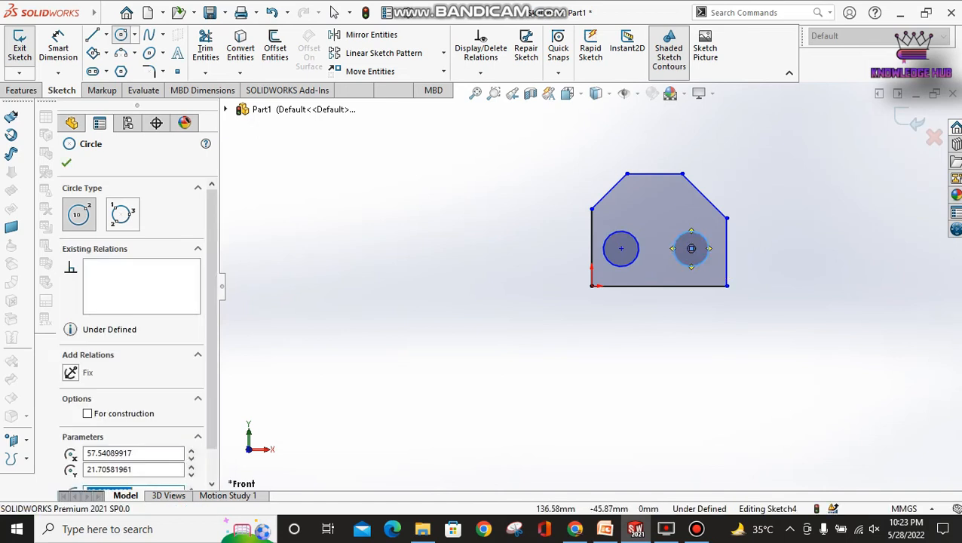
Step: Consult the Exercise #1 slide in PowerPoint and, back in SOLIDWORKS, dimension the outline's base as 12 mm
mouse_move(605, 528)
click(617, 475)
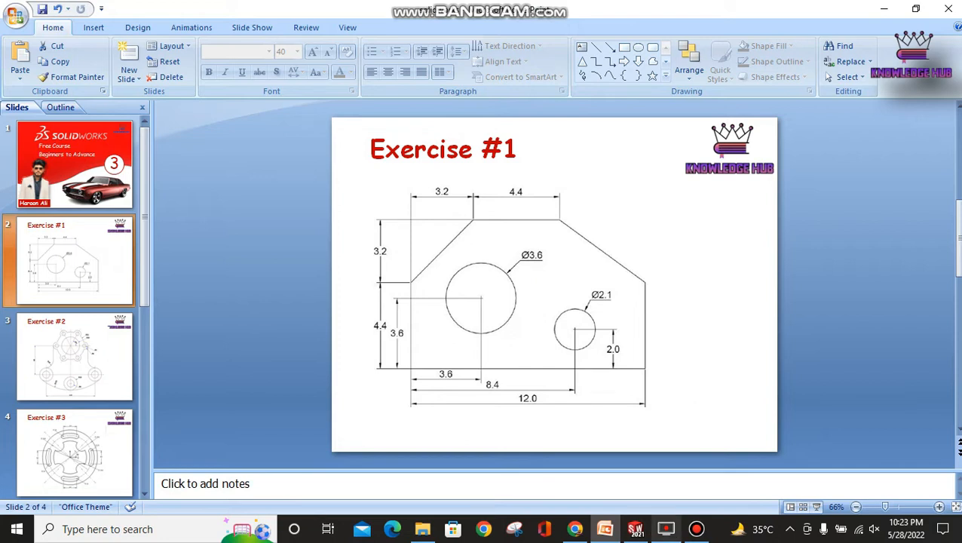
click(635, 529)
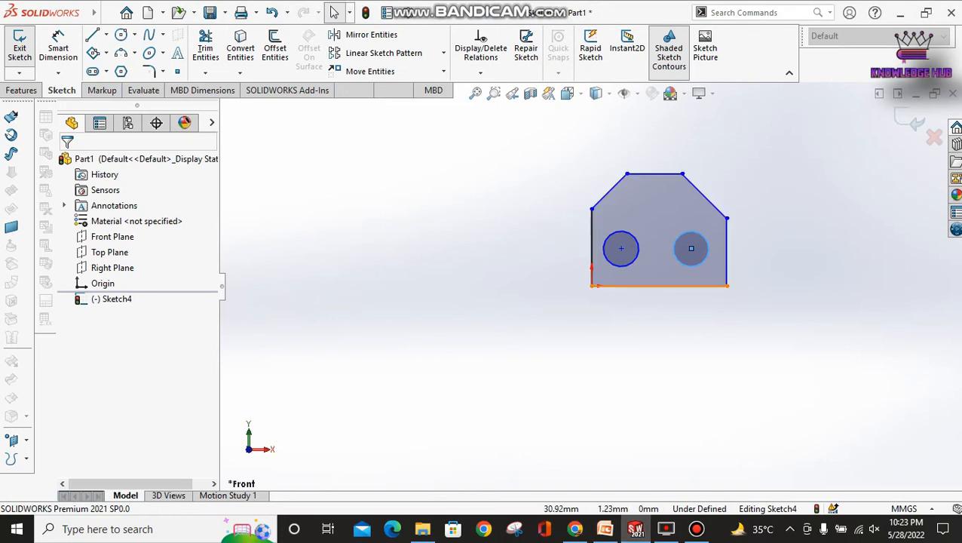
click(58, 45)
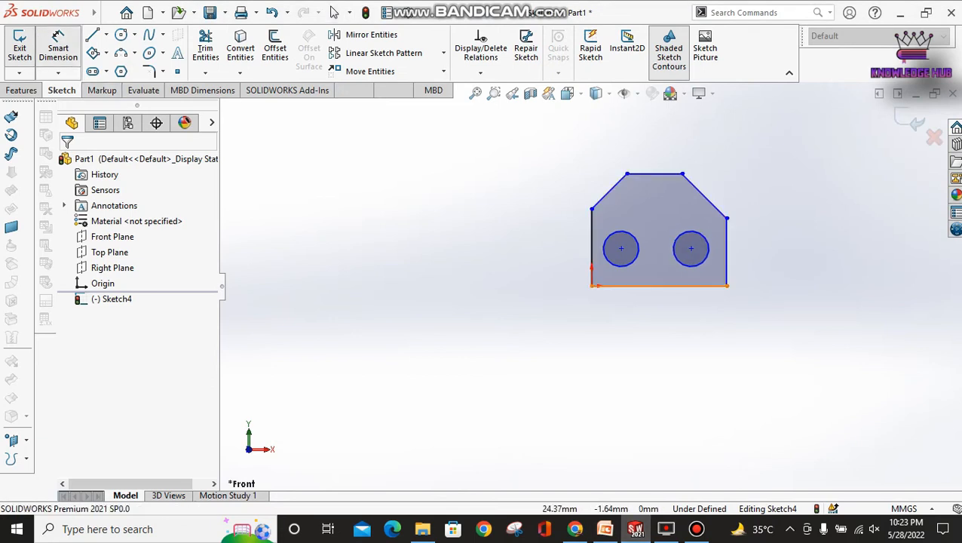
click(636, 286)
click(639, 344)
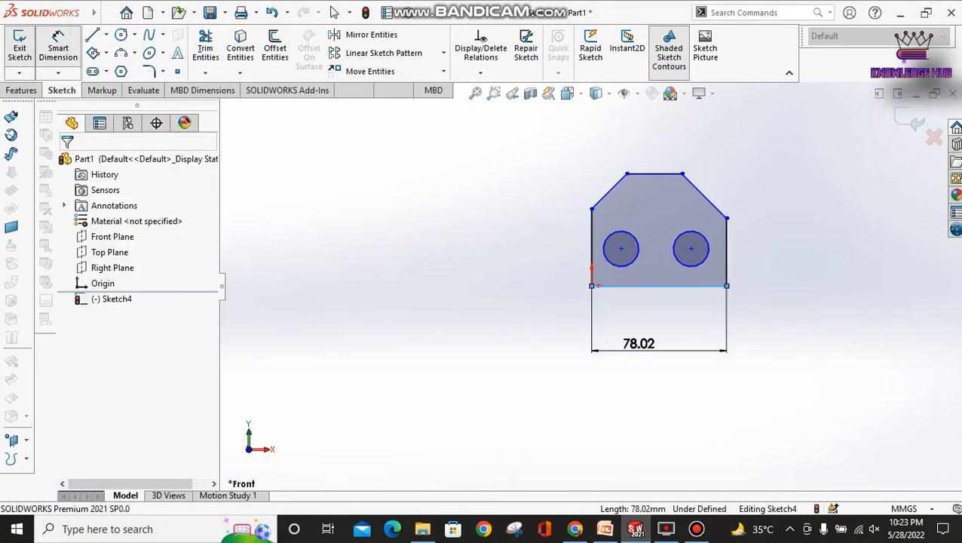
text(12)
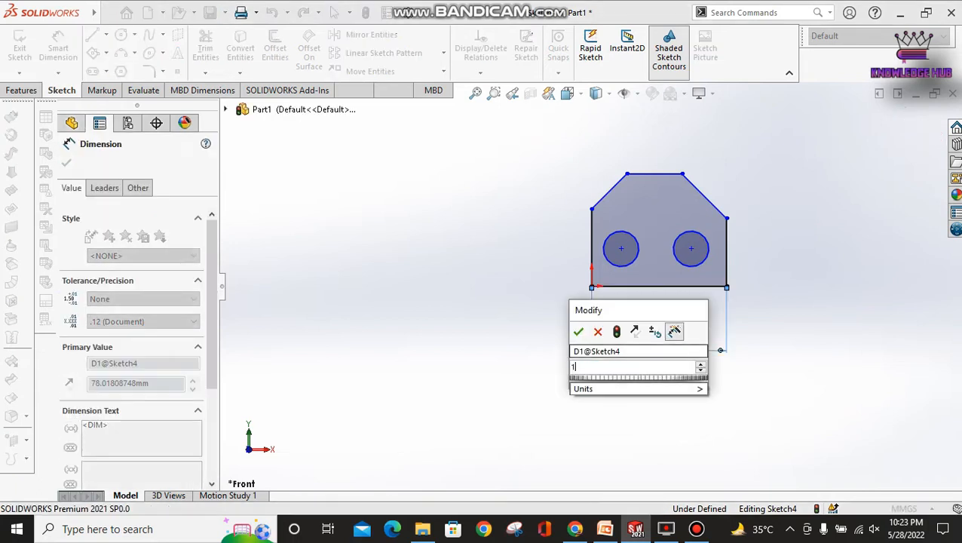
key(Return)
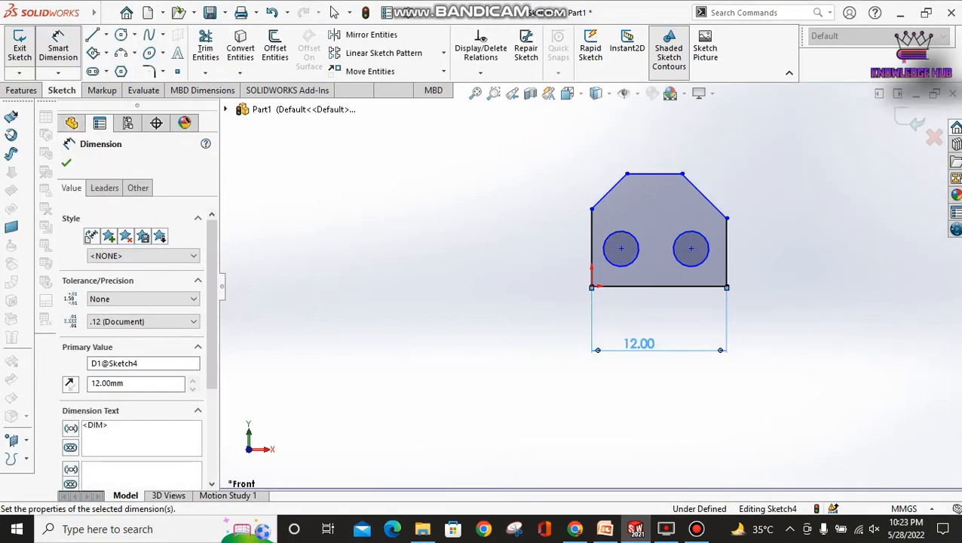
Step: Check the Exercise #1 slide in PowerPoint again and dimension the outline's left vertical edge in SOLIDWORKS as 4.4 mm
key(alt+Tab)
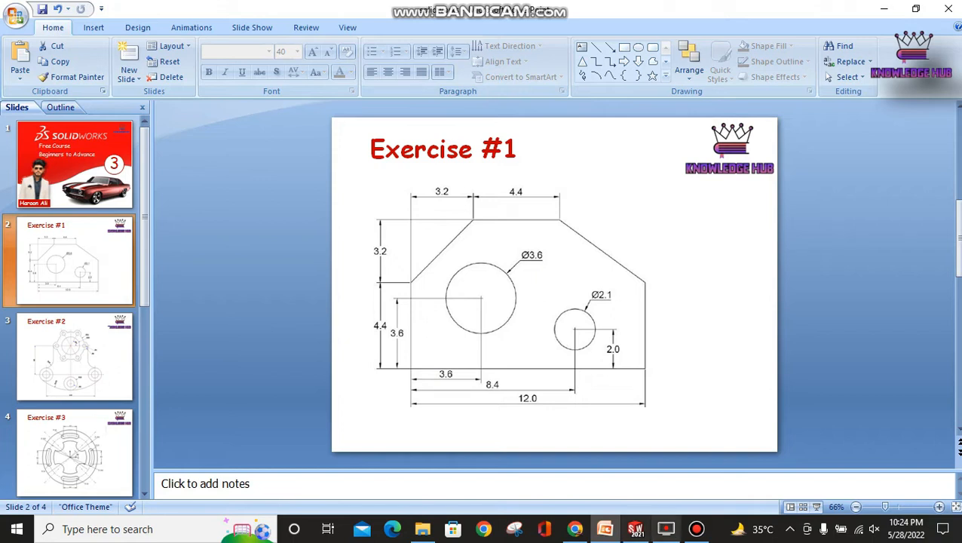
click(636, 528)
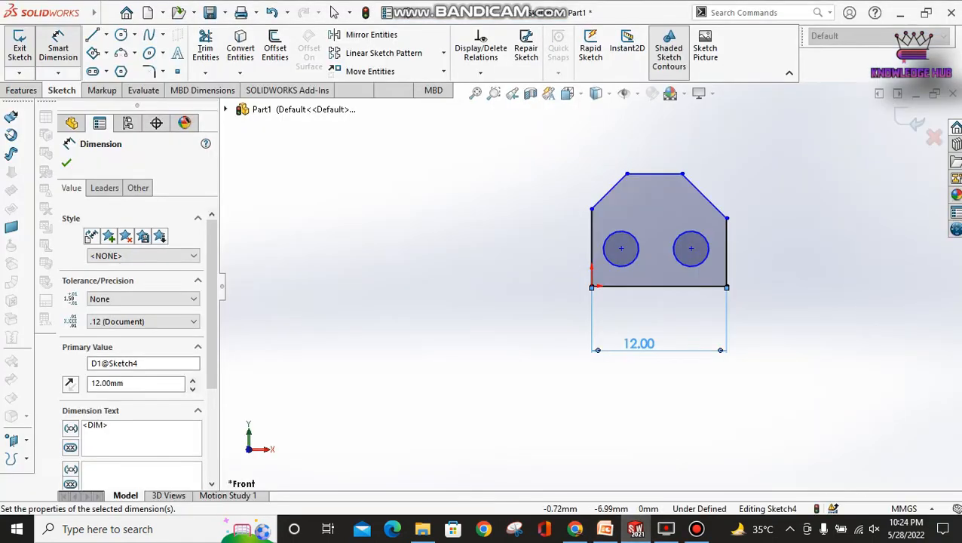
click(593, 249)
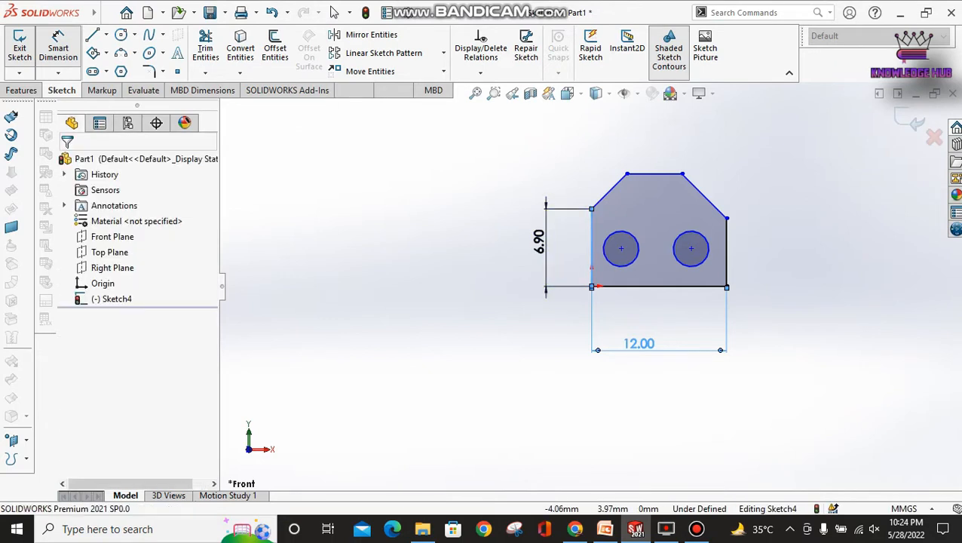
click(546, 292)
text(4.4)
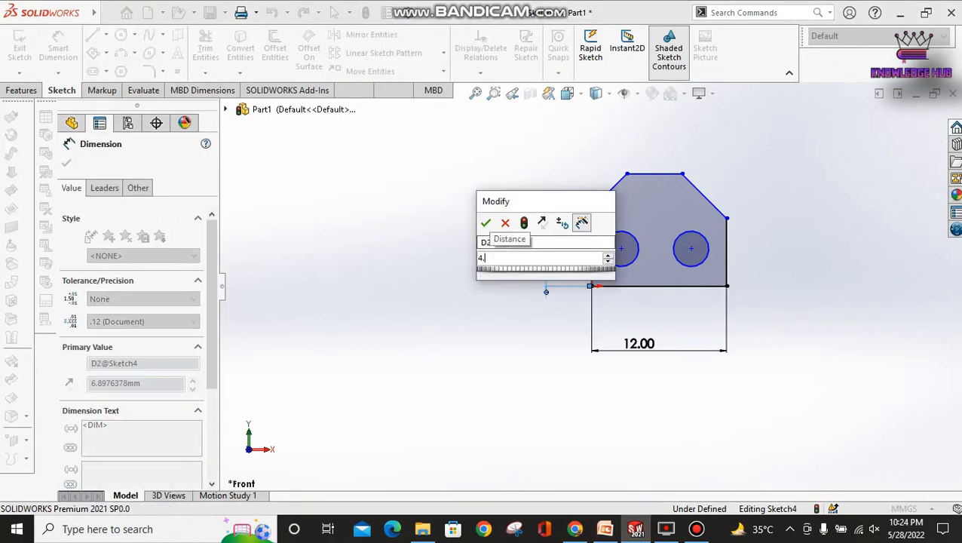
key(Return)
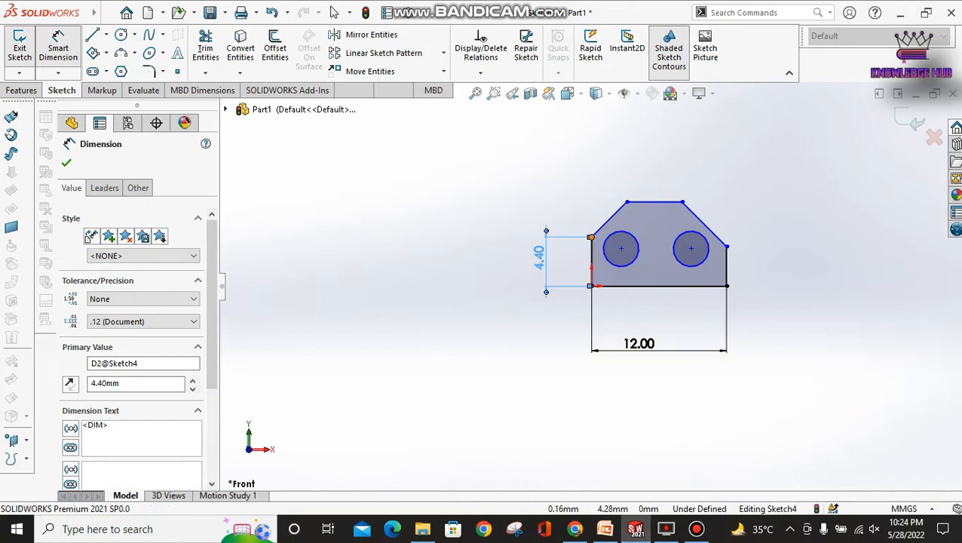
Step: Dimension the vertical distance between the endpoints of the left slanted edge as 3.2 mm
click(627, 201)
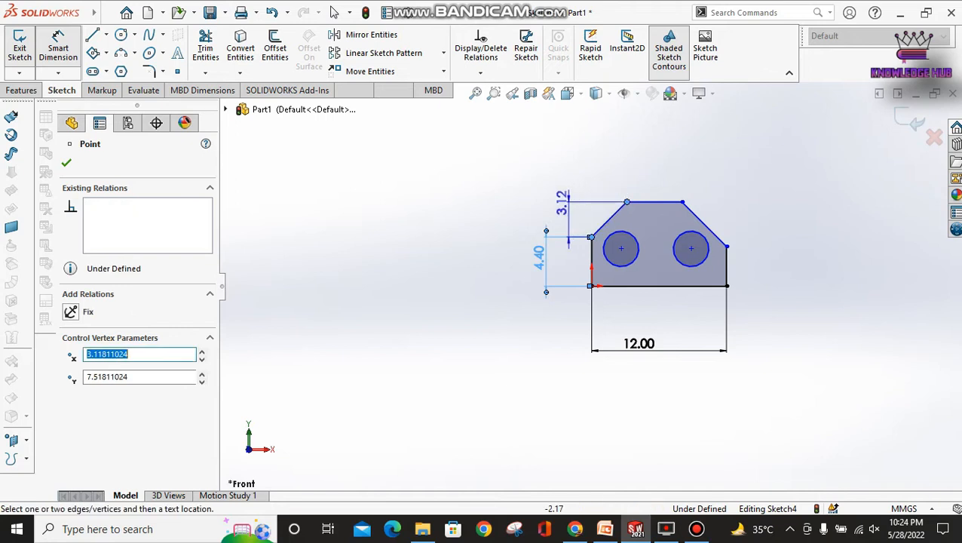
click(553, 217)
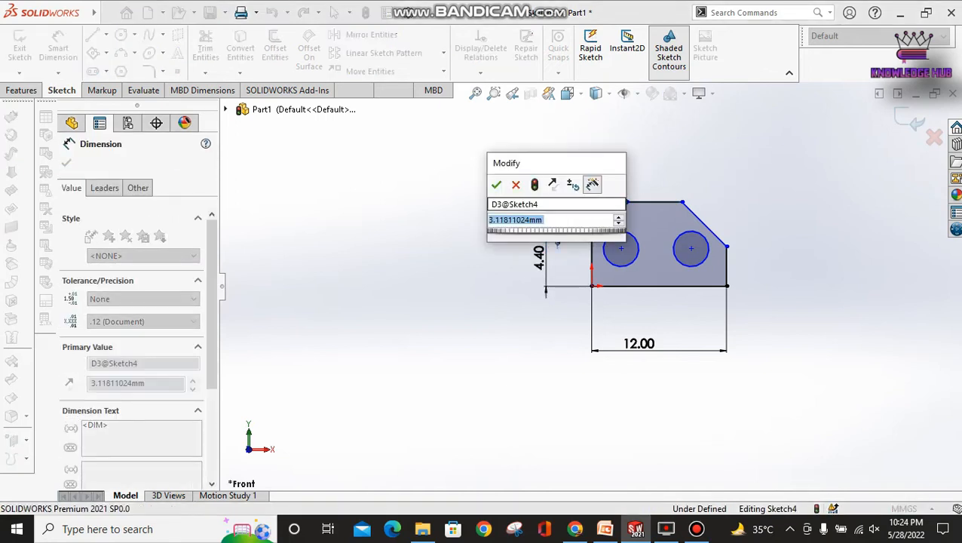
text(3.)
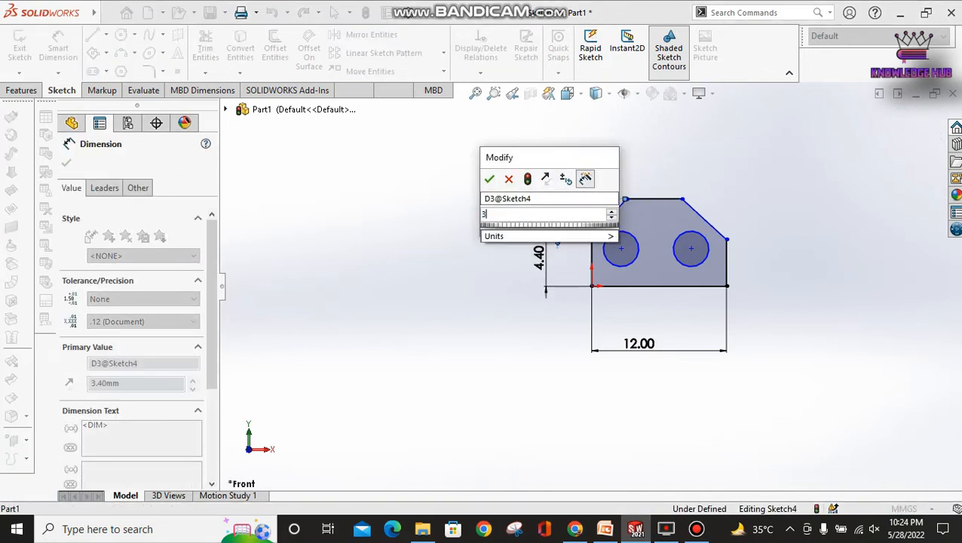
text(2)
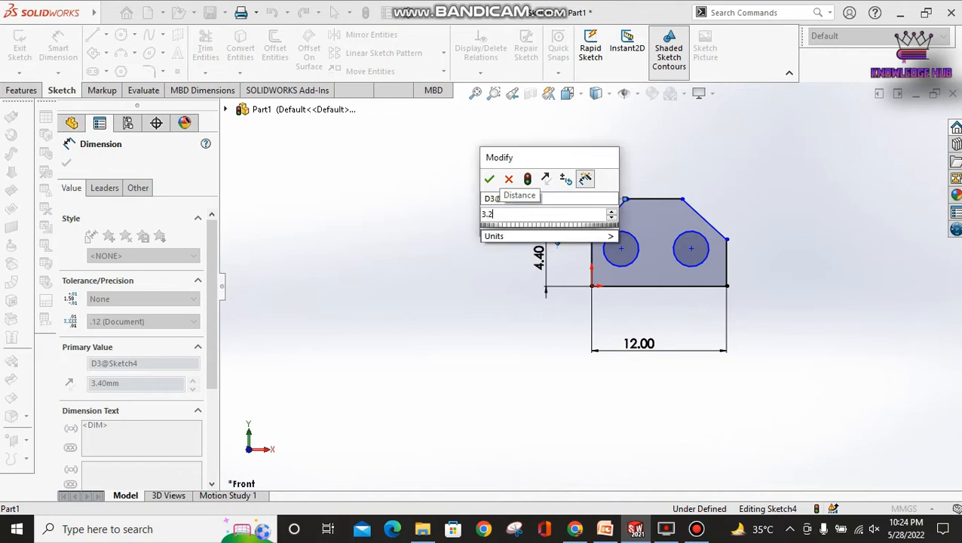
key(Return)
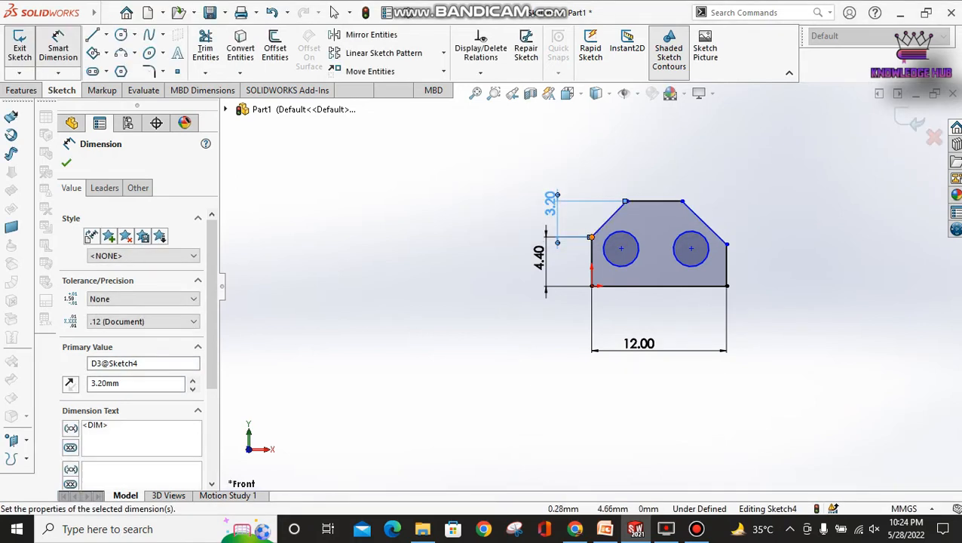
click(626, 202)
click(551, 202)
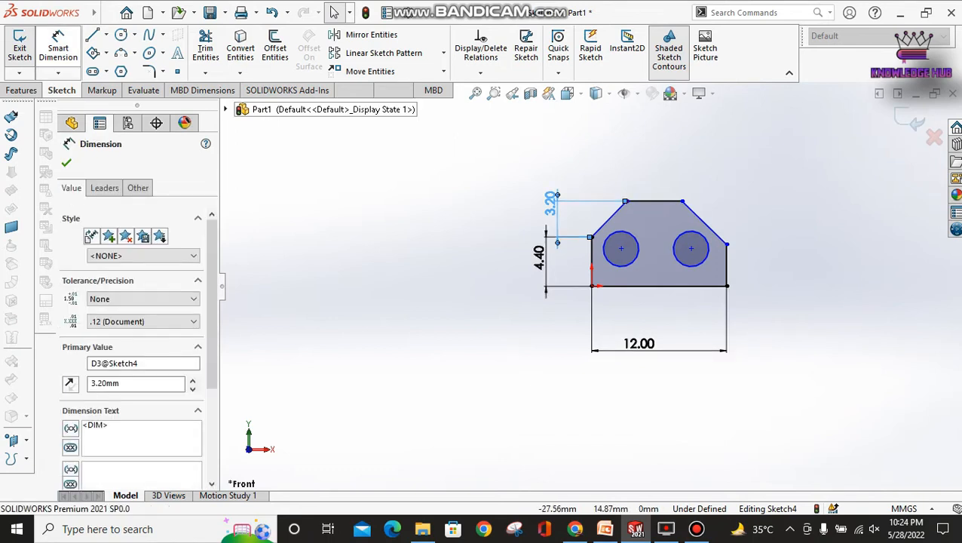
Step: Dimension the horizontal distance between the endpoints of the left slanted edge as 3.2 mm
click(59, 47)
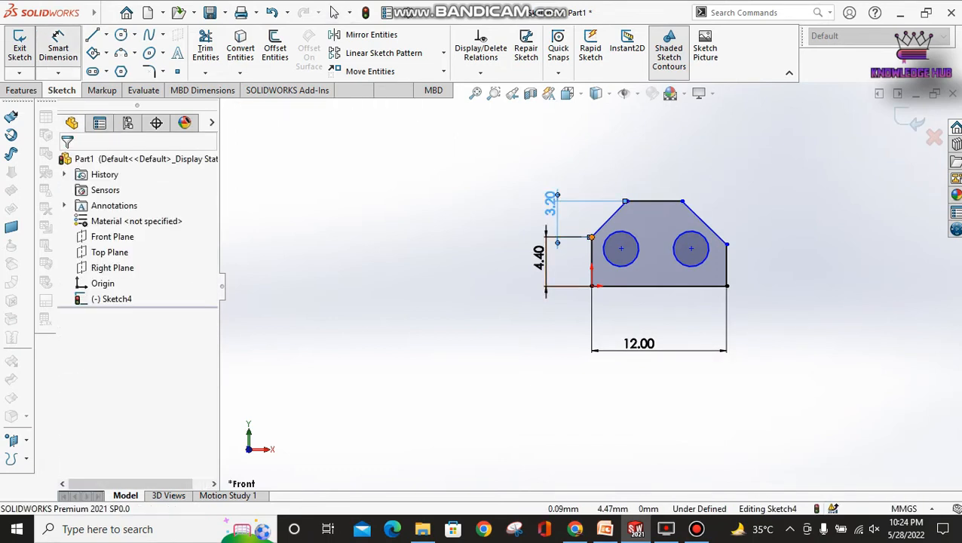
click(591, 237)
click(626, 201)
click(608, 148)
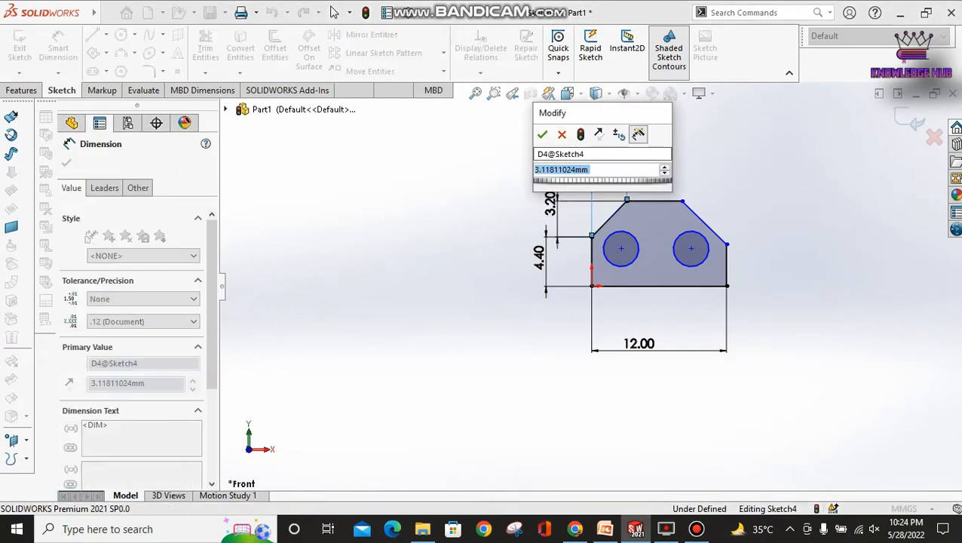
text(3.2)
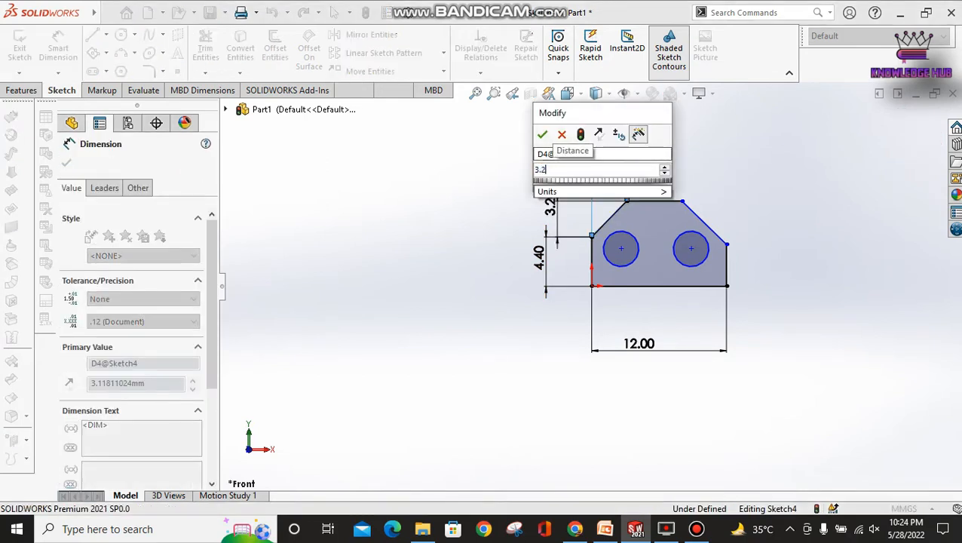
key(Return)
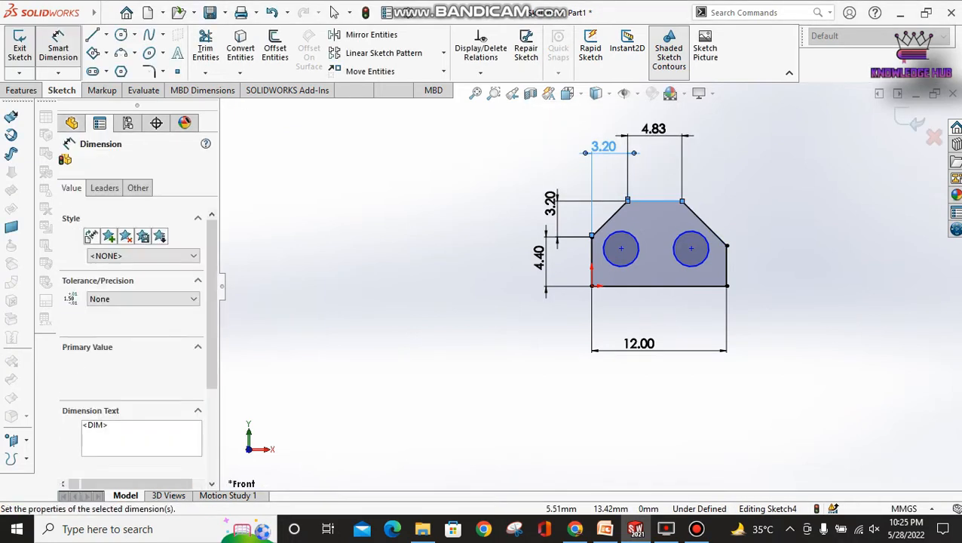
Step: Dimension the length of the outline's top horizontal edge as 4.4 mm
double_click(653, 129)
text(4.4)
key(Return)
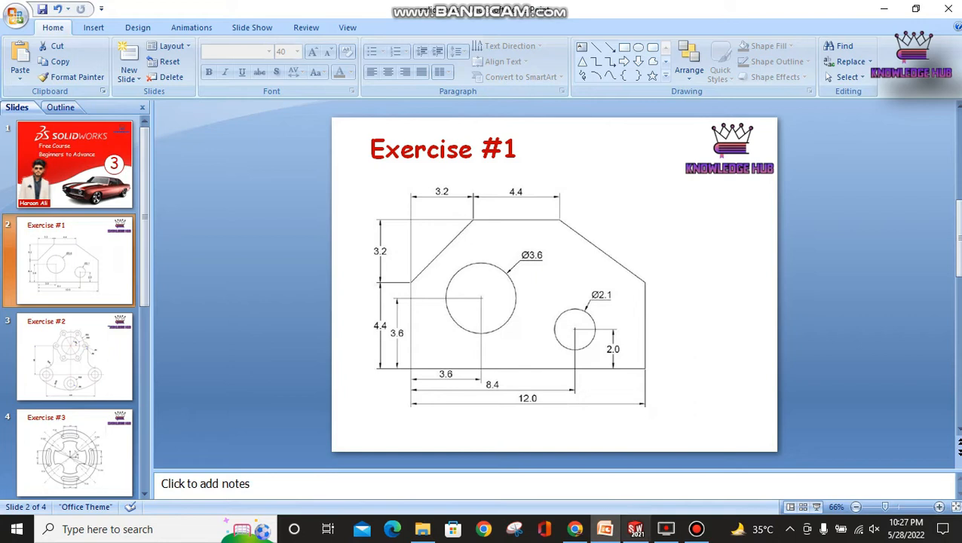
Step: Review the Exercise #1 slide, return to SOLIDWORKS, and add an Equal relation between the outline's left and right vertical edges
mouse_move(636, 529)
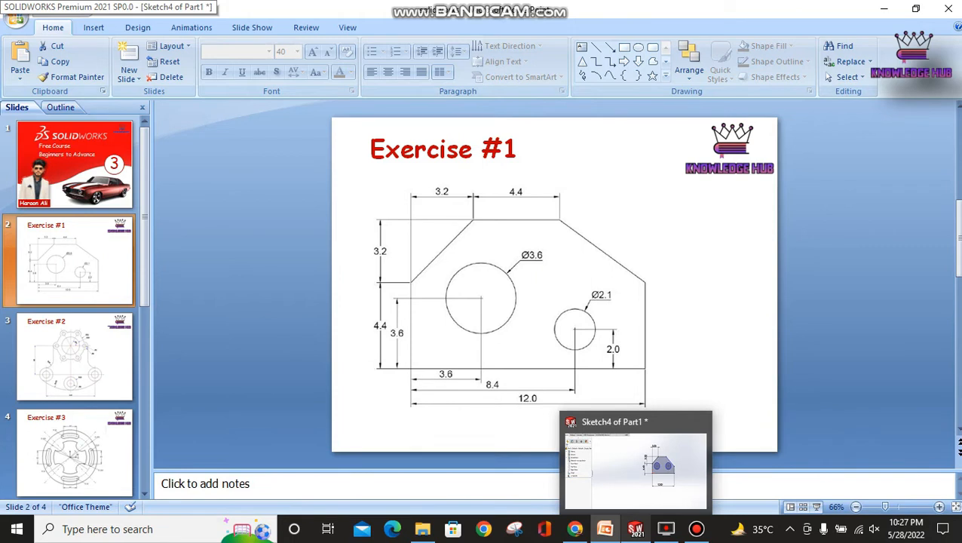
click(635, 461)
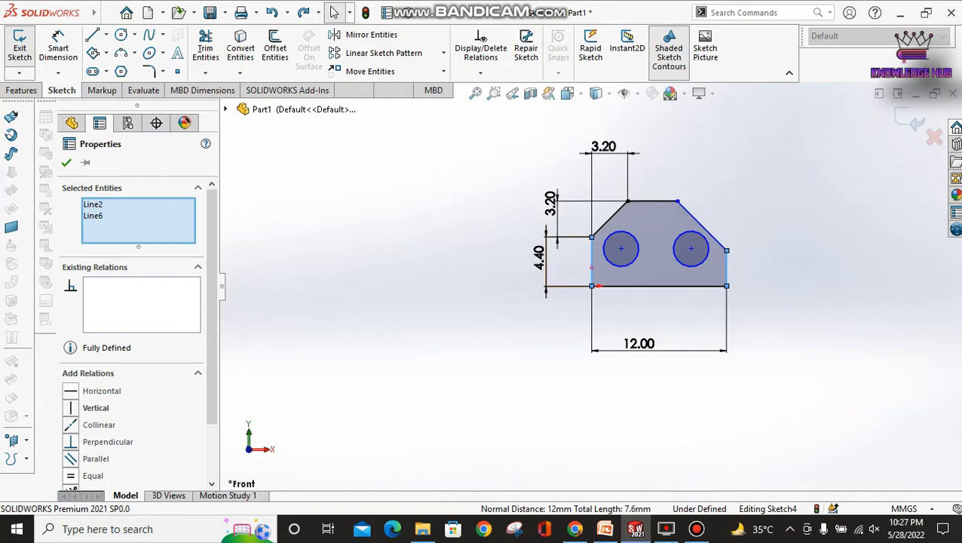
click(89, 476)
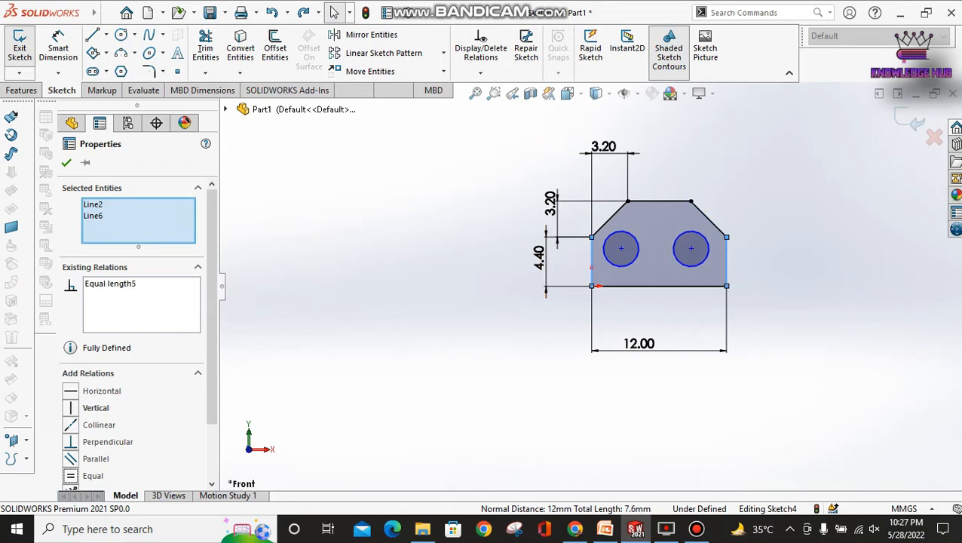
click(66, 162)
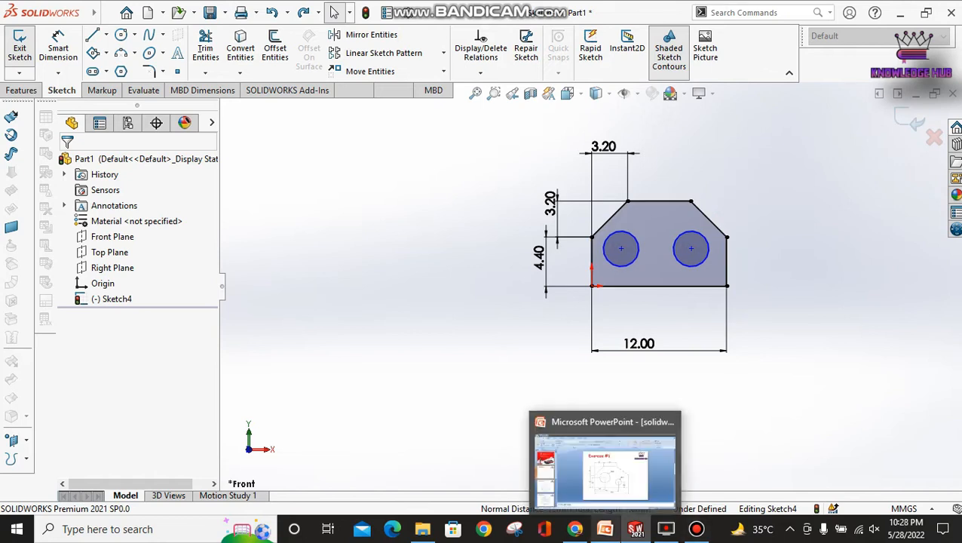
Step: Consult the Exercise #1 slide in PowerPoint, return to SOLIDWORKS, and dimension the left circle's diameter as 3.6 mm
click(605, 529)
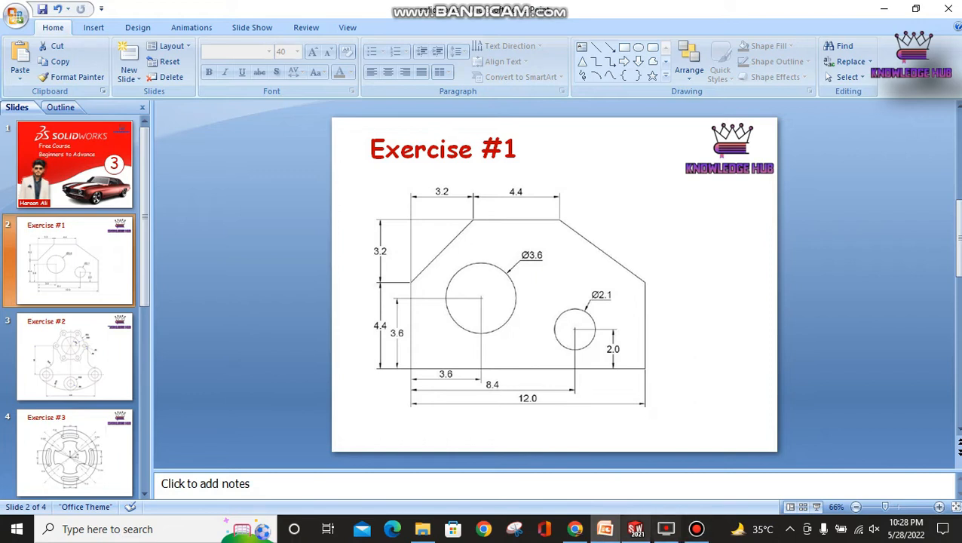
click(635, 529)
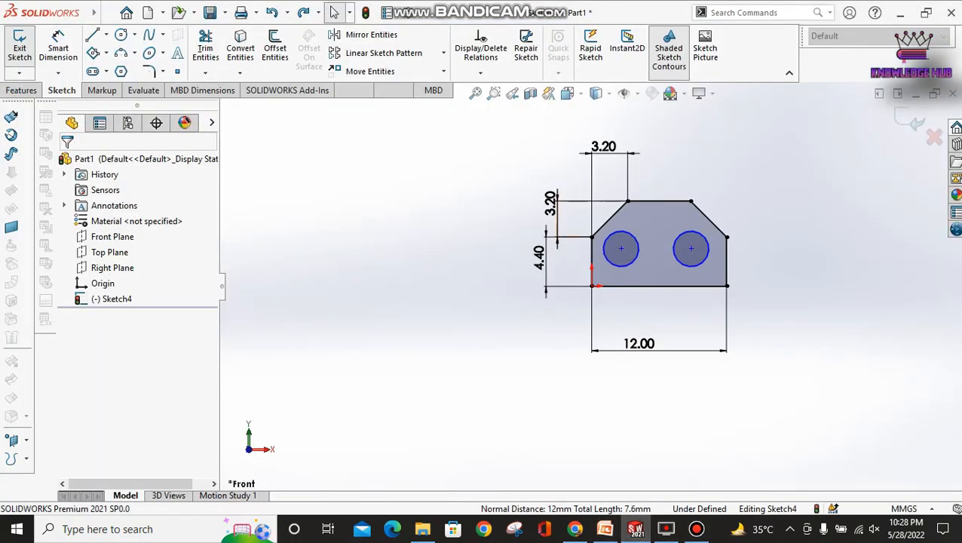
click(58, 38)
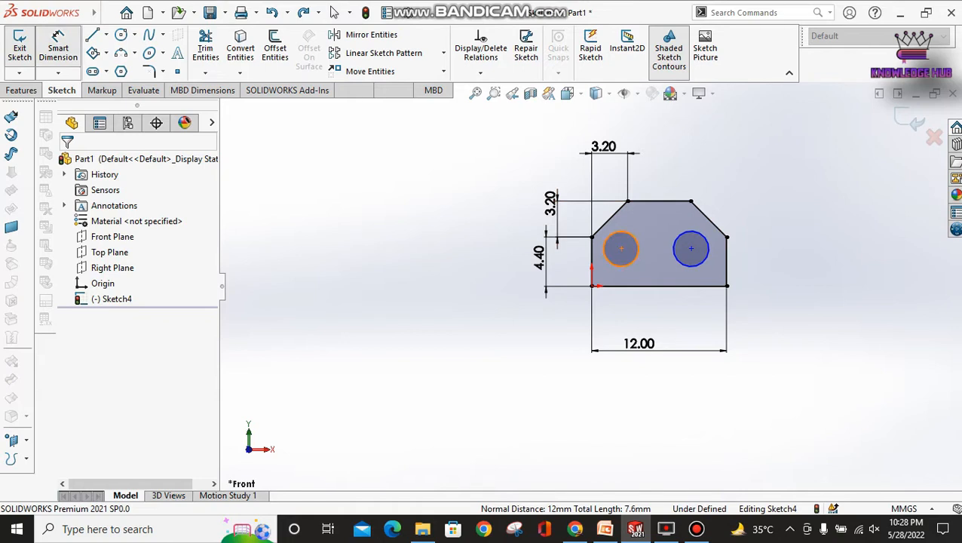
click(622, 249)
click(713, 157)
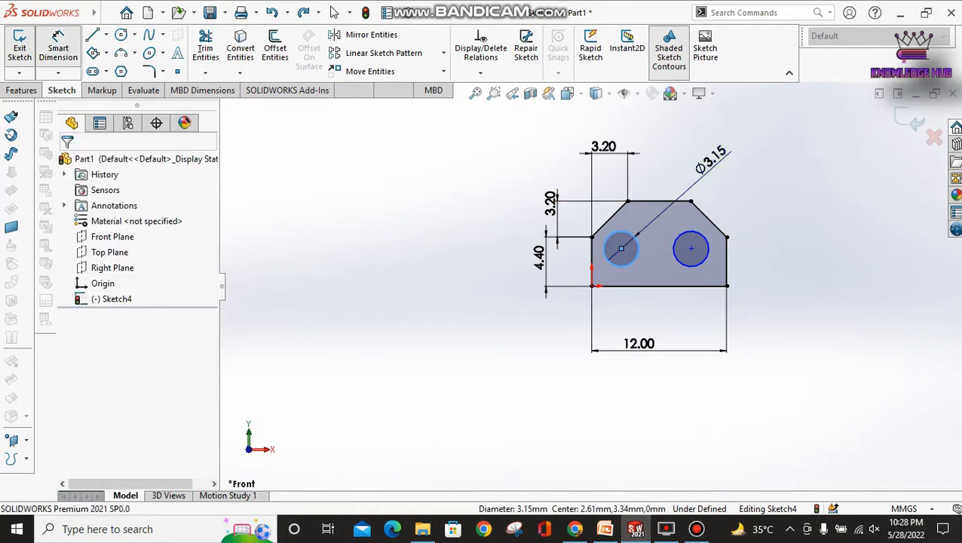
text(3.)
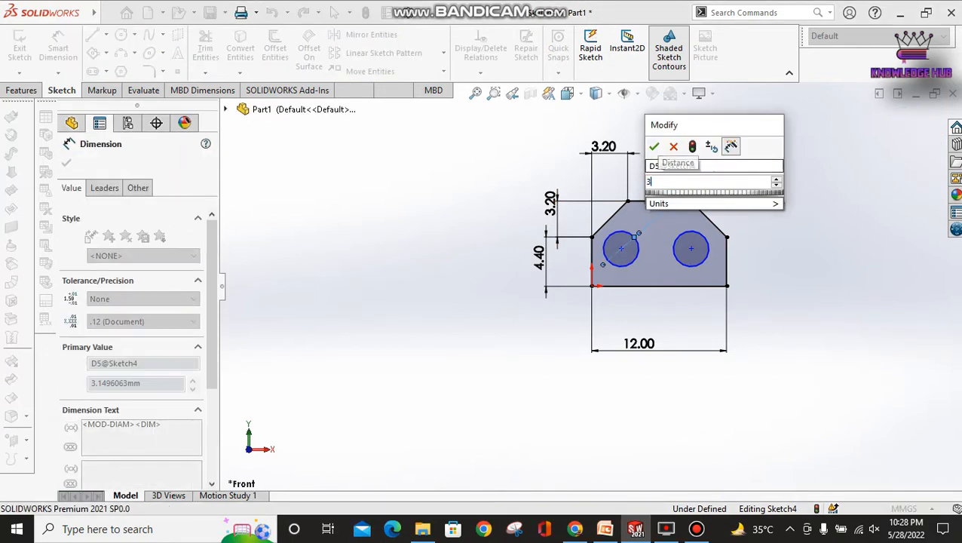
text(6)
key(Return)
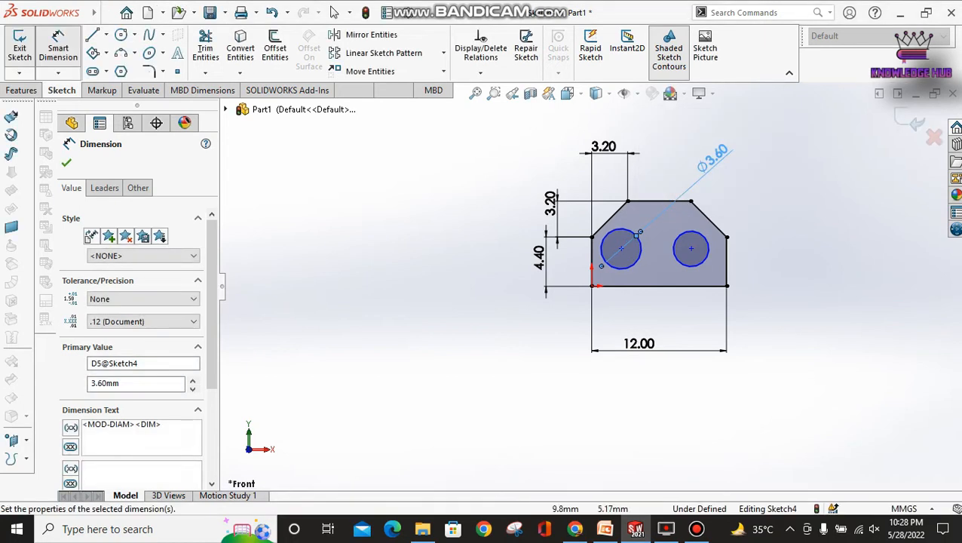
Step: Dimension the right circle's diameter as 2.1 mm
click(692, 249)
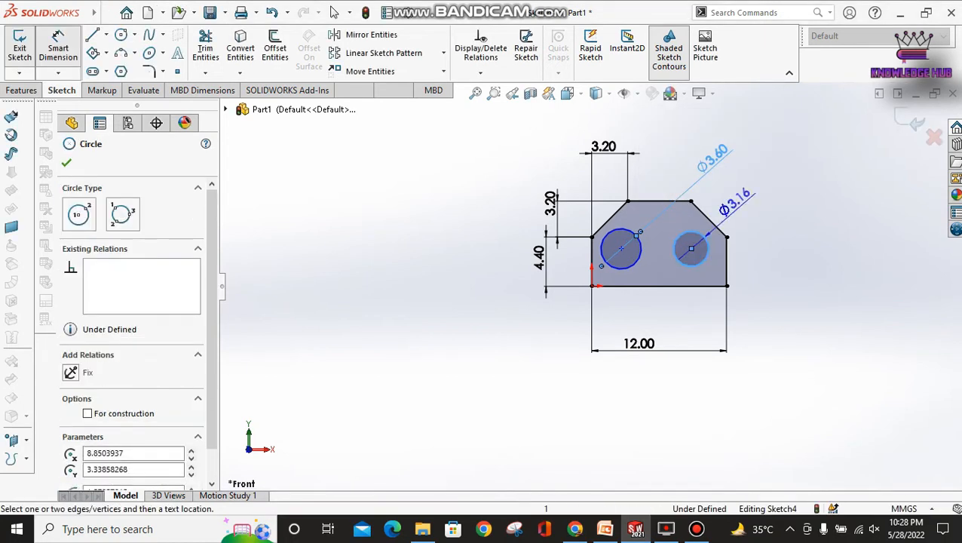
click(728, 202)
text(2.1)
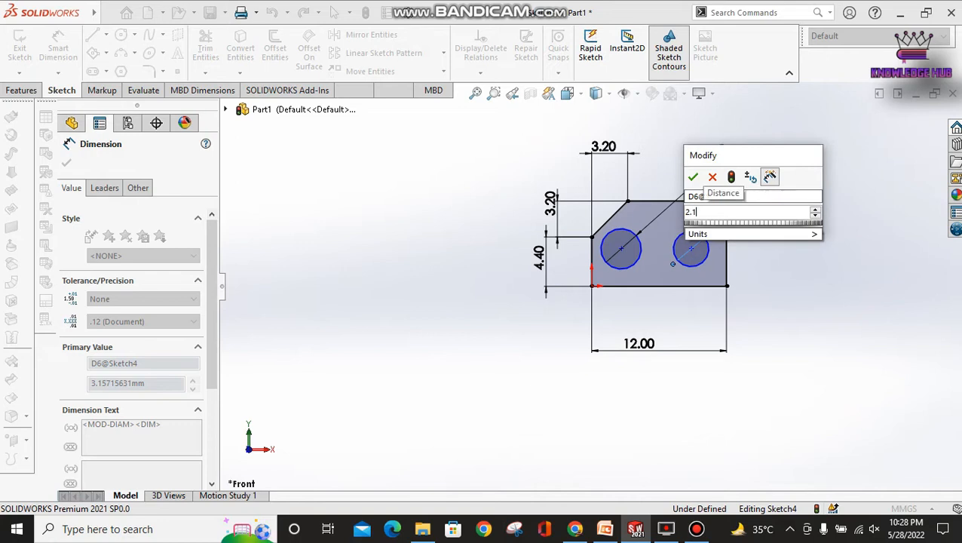
key(Return)
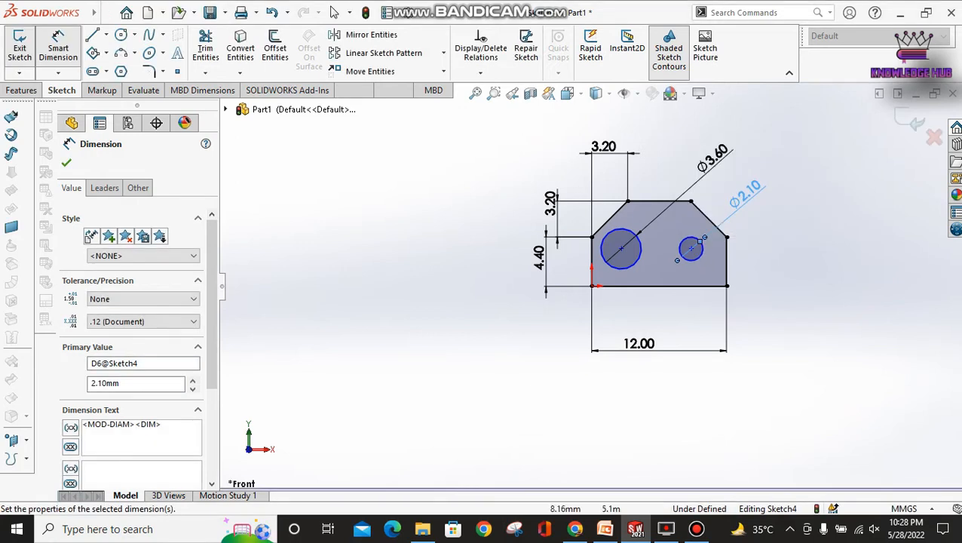
Step: Recheck the Exercise #1 slide in PowerPoint and, back in SOLIDWORKS, dimension the vertical distance from the origin to the left circle's centre as 3.6 mm
scroll(698, 212, down, 1)
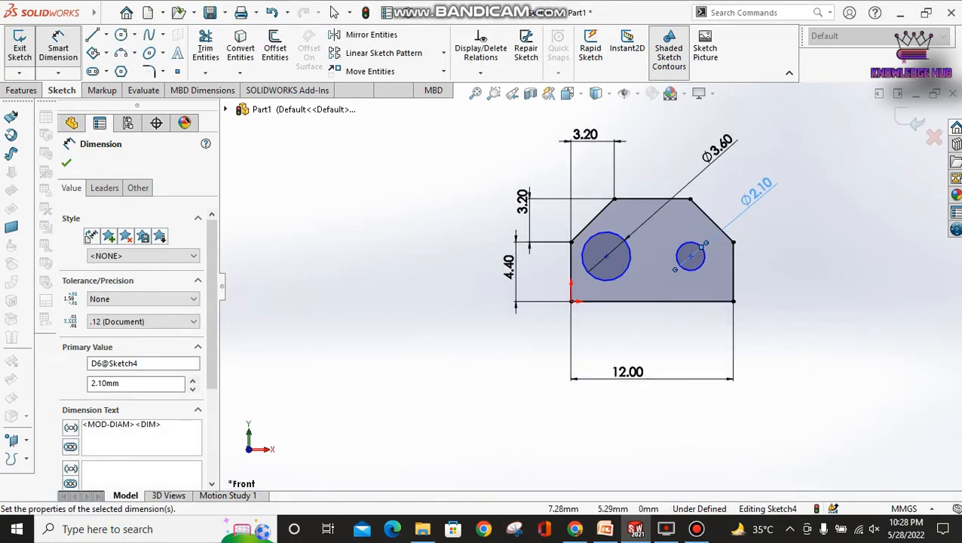
scroll(694, 213, down, 3)
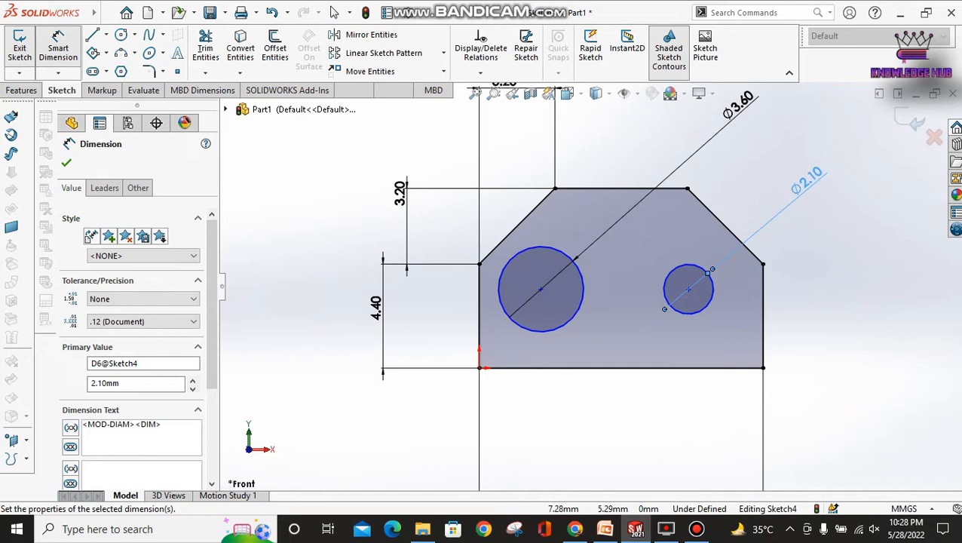
scroll(589, 284, up, 1)
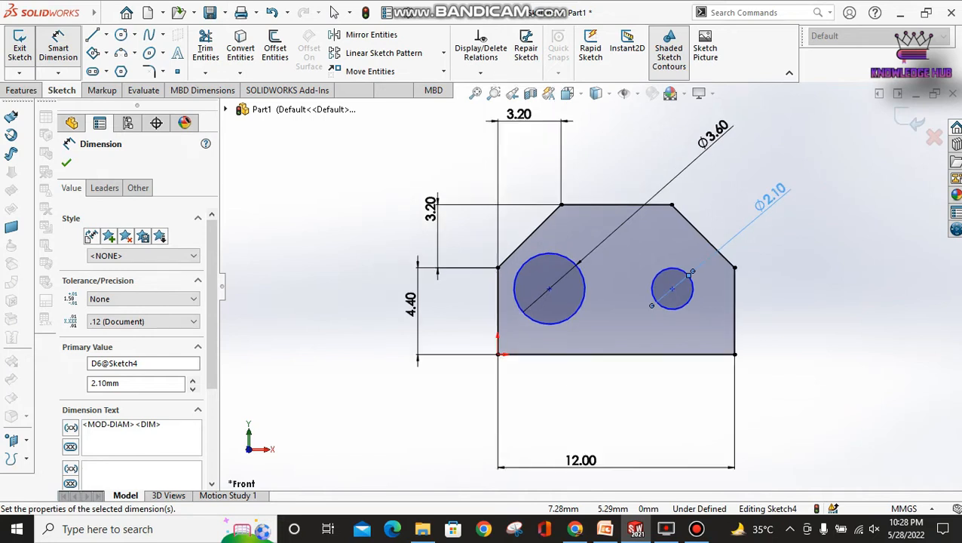
click(829, 273)
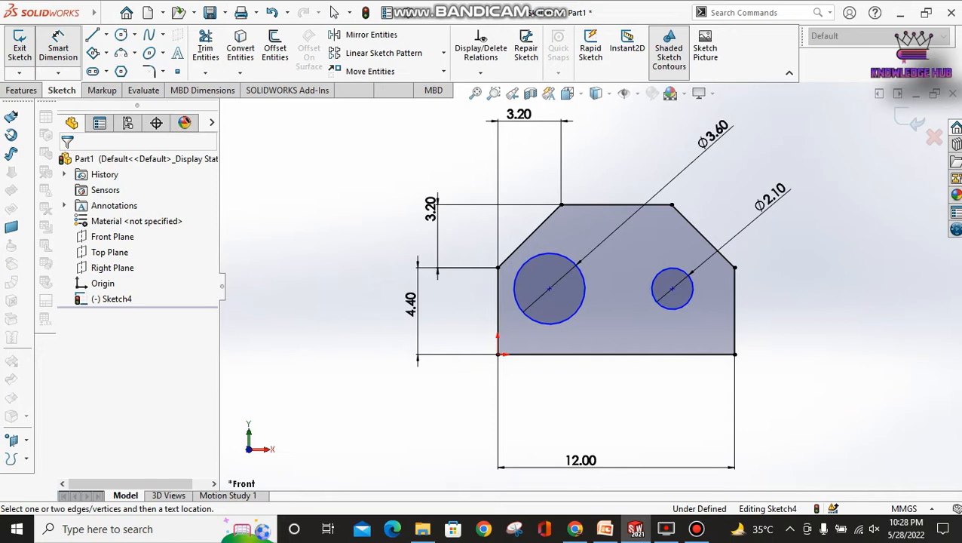
mouse_move(636, 530)
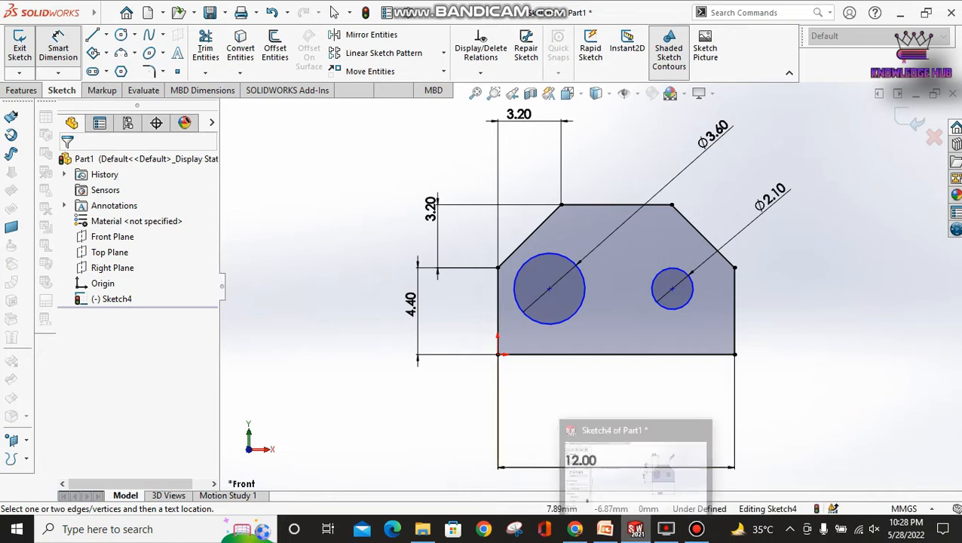
click(605, 529)
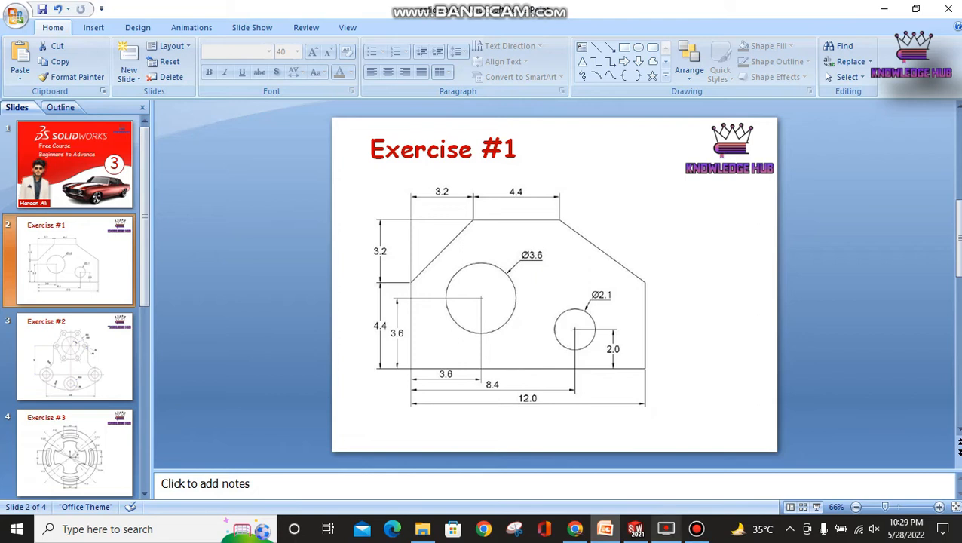
click(636, 529)
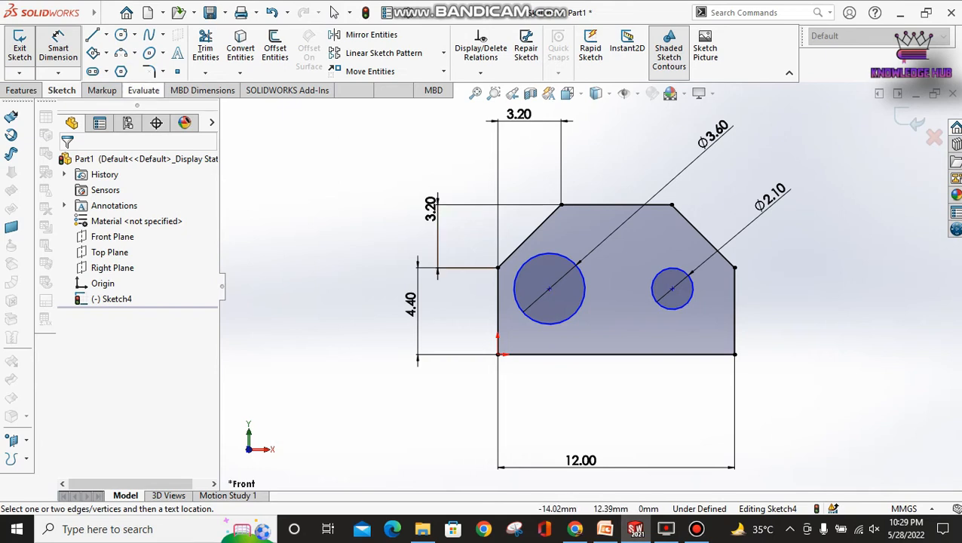
click(497, 354)
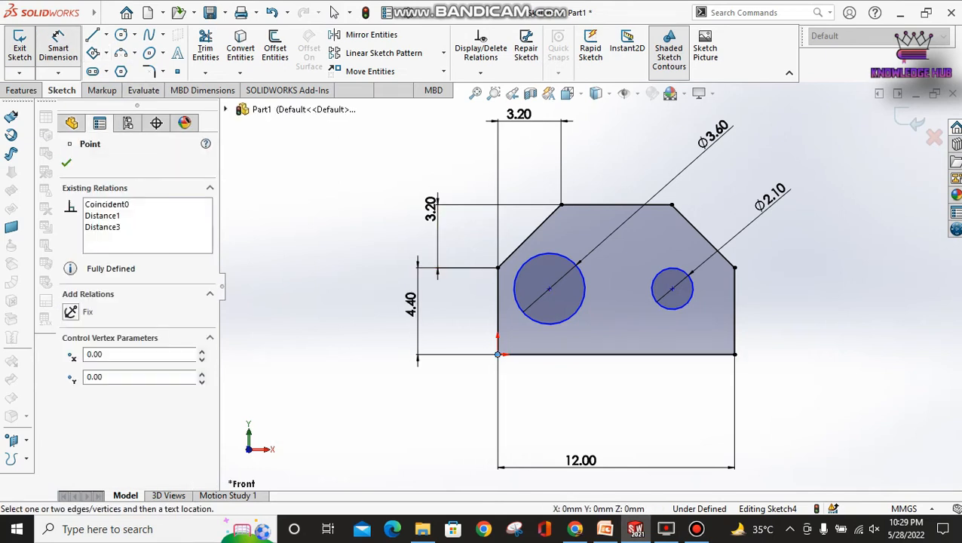
click(549, 289)
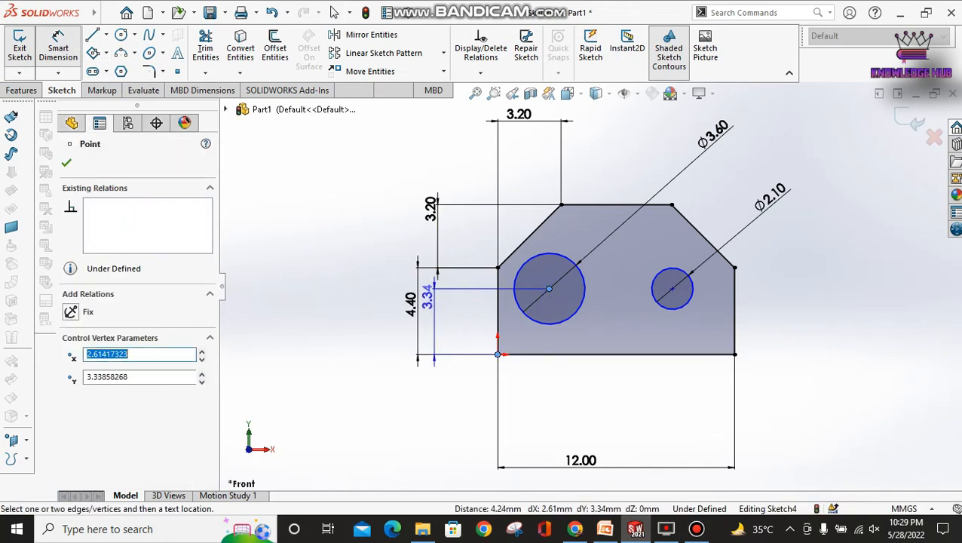
click(368, 304)
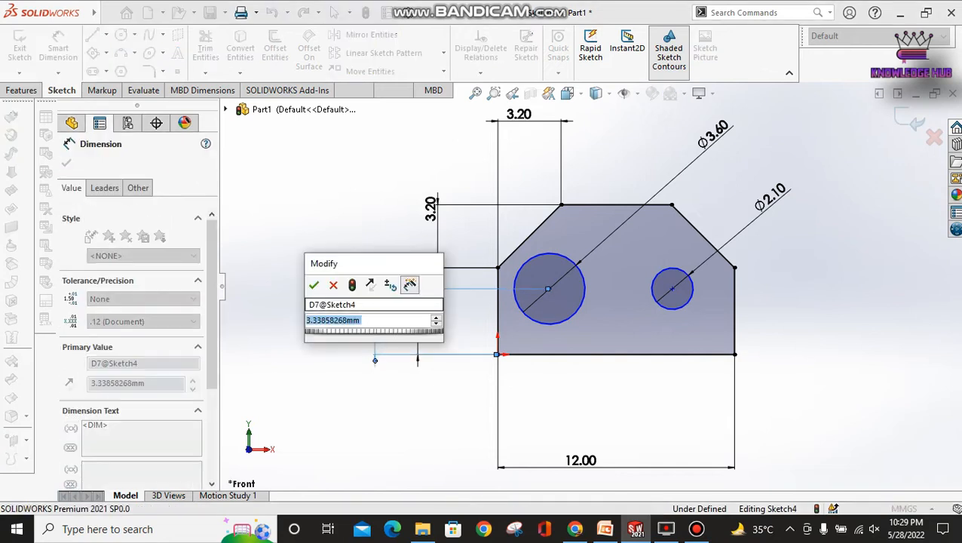
text(3.6)
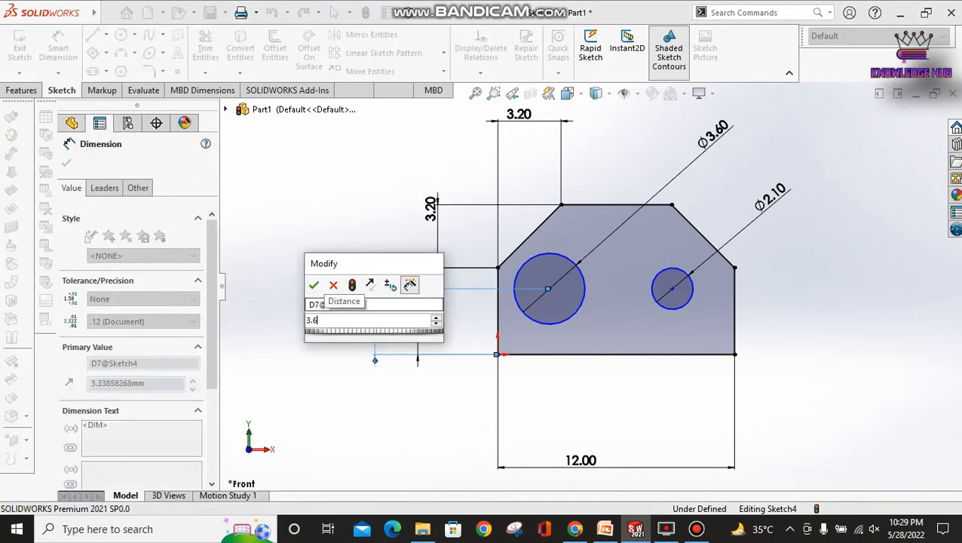
key(Return)
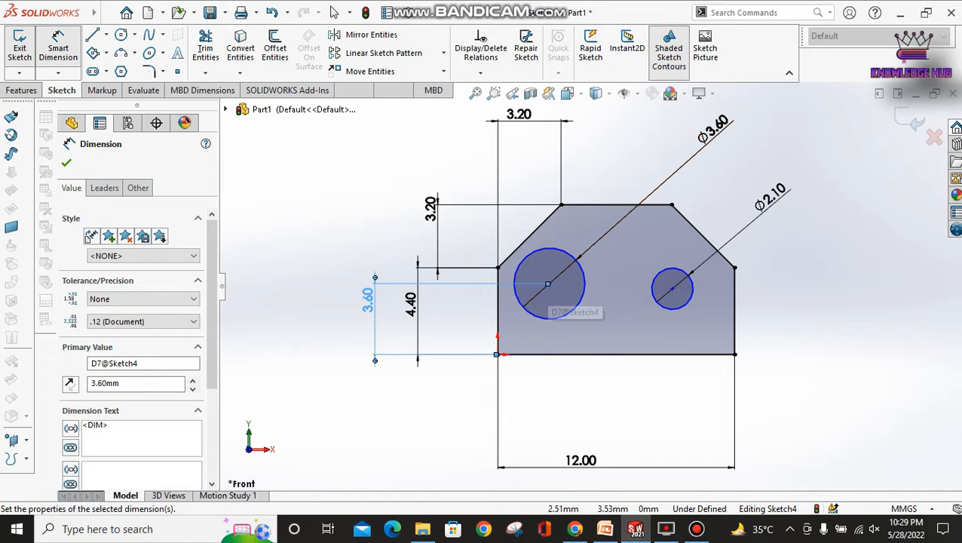
Step: Dimension the horizontal distance from the origin to the left circle's centre as 3.6 mm
click(498, 354)
click(549, 284)
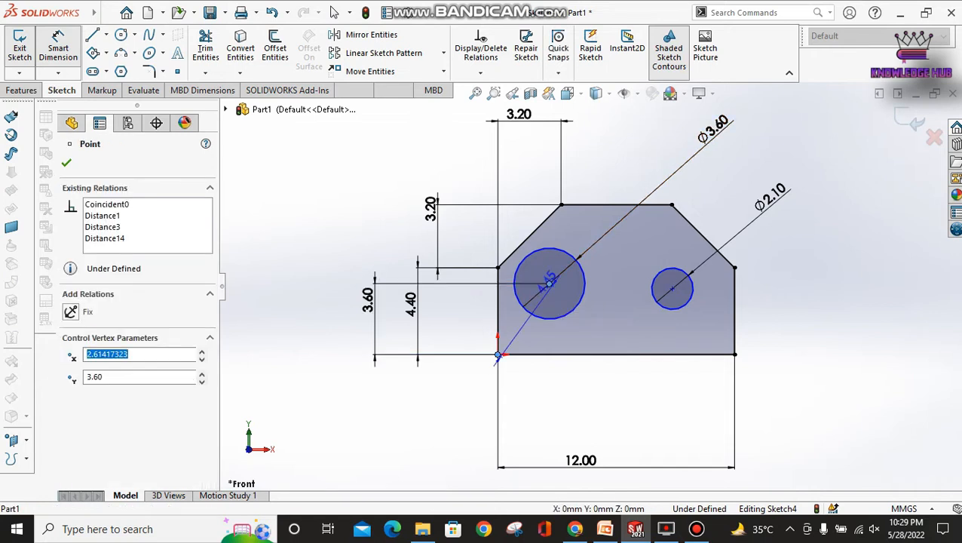
click(537, 399)
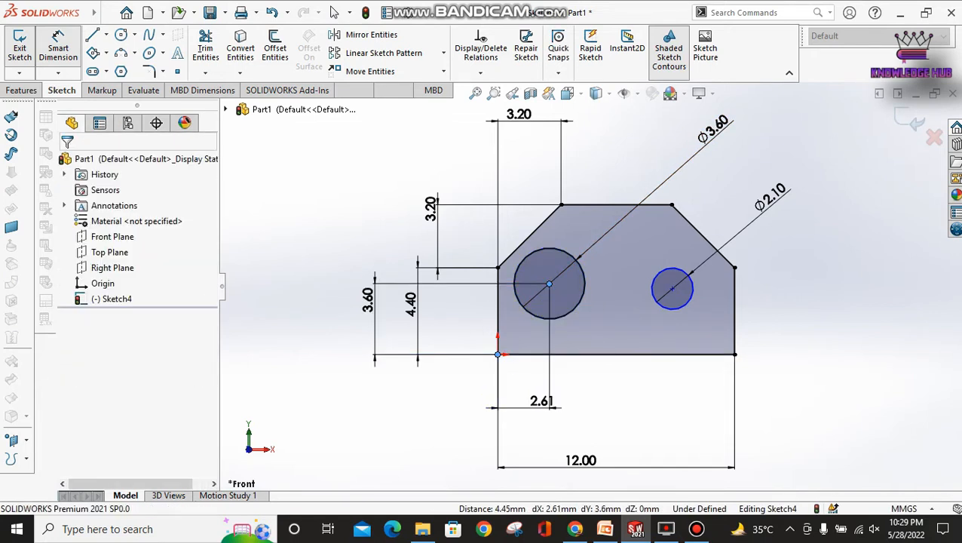
text(3.6)
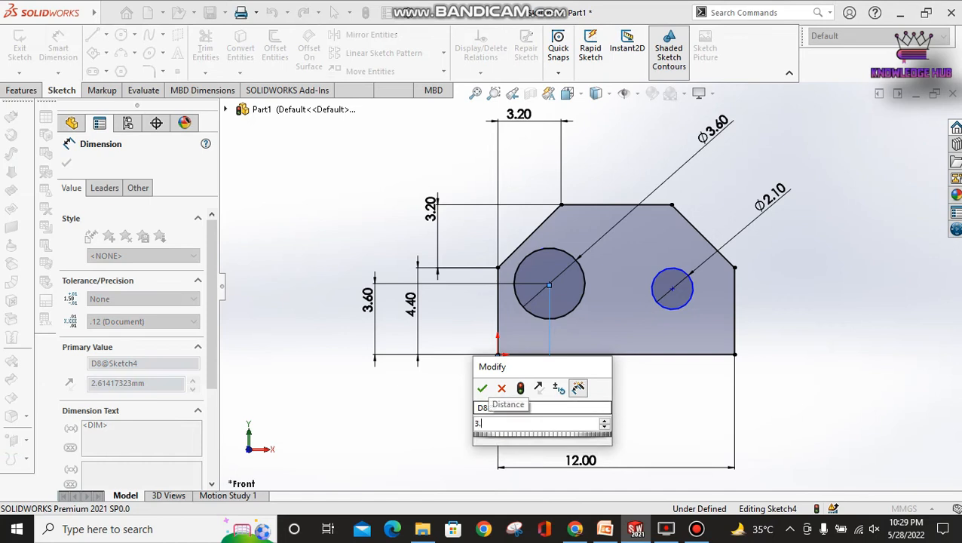
key(Return)
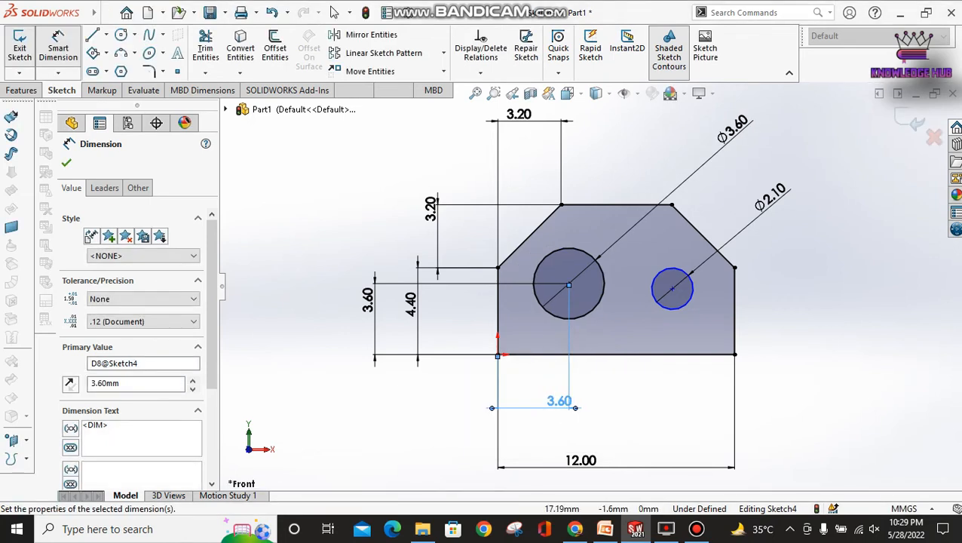
key(Escape)
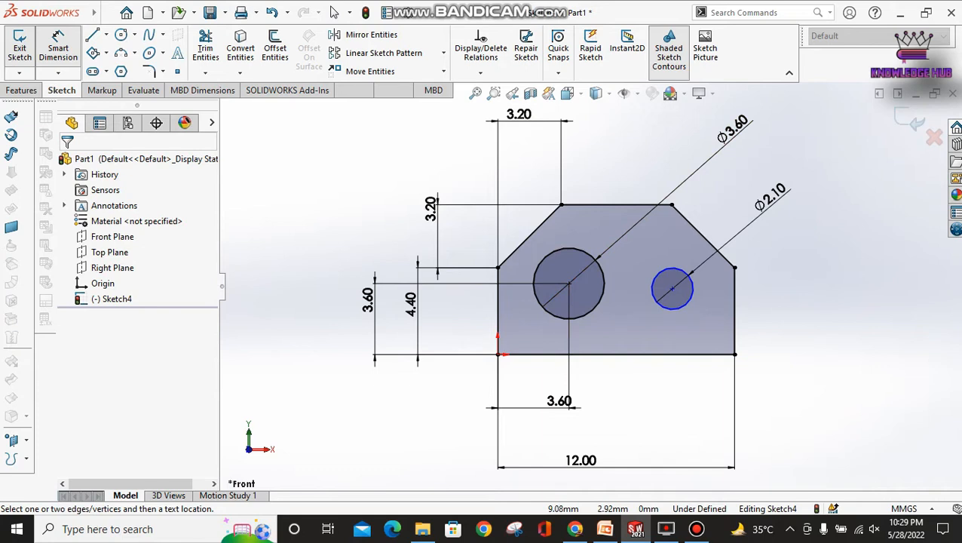
Step: Consult the Exercise #1 slide in PowerPoint and, back in SOLIDWORKS, dimension the horizontal distance from the origin to the right circle's centre as 8.4 mm
mouse_move(575, 529)
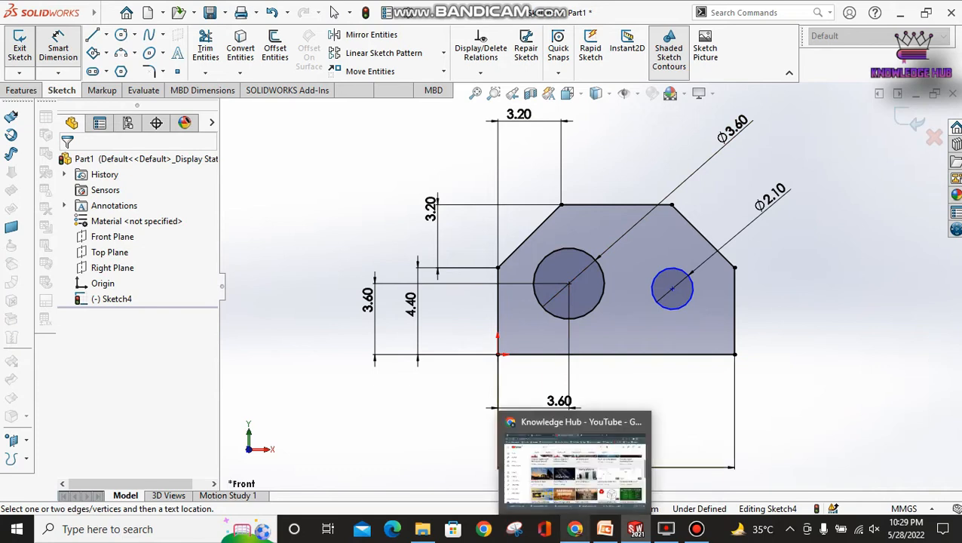
click(605, 529)
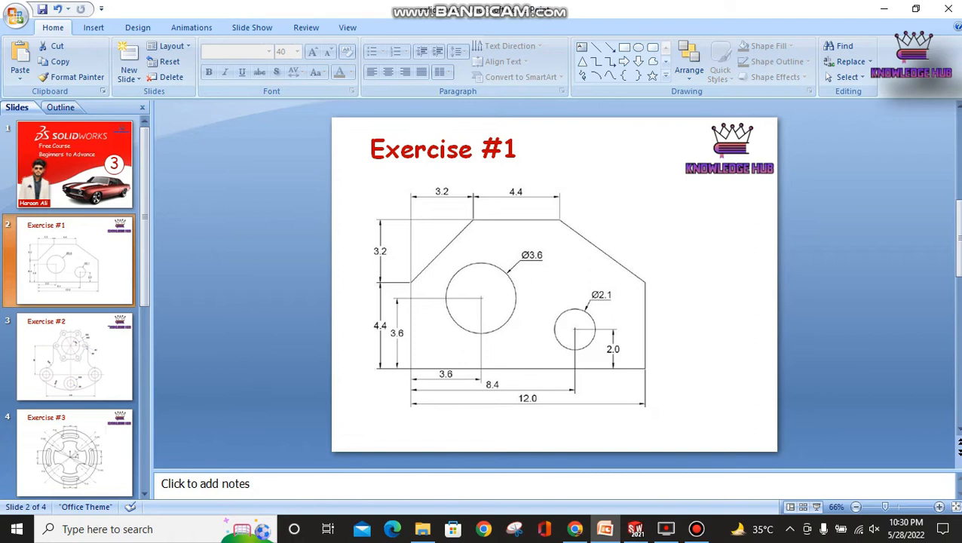
click(635, 528)
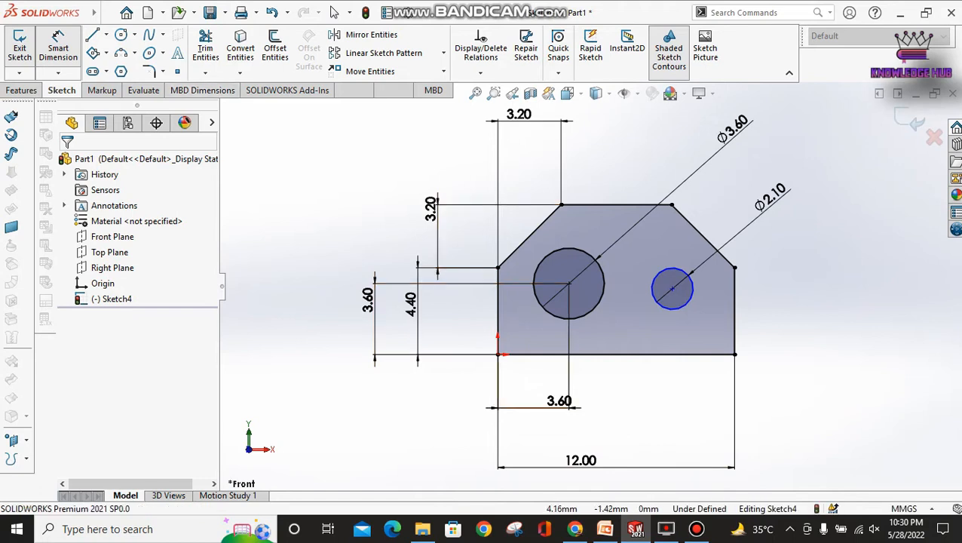
click(672, 289)
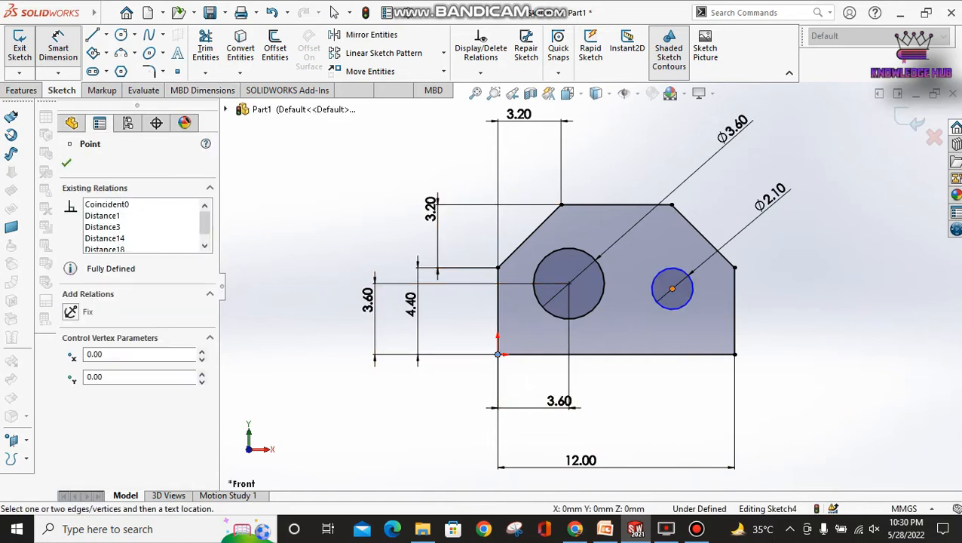
click(498, 354)
click(653, 384)
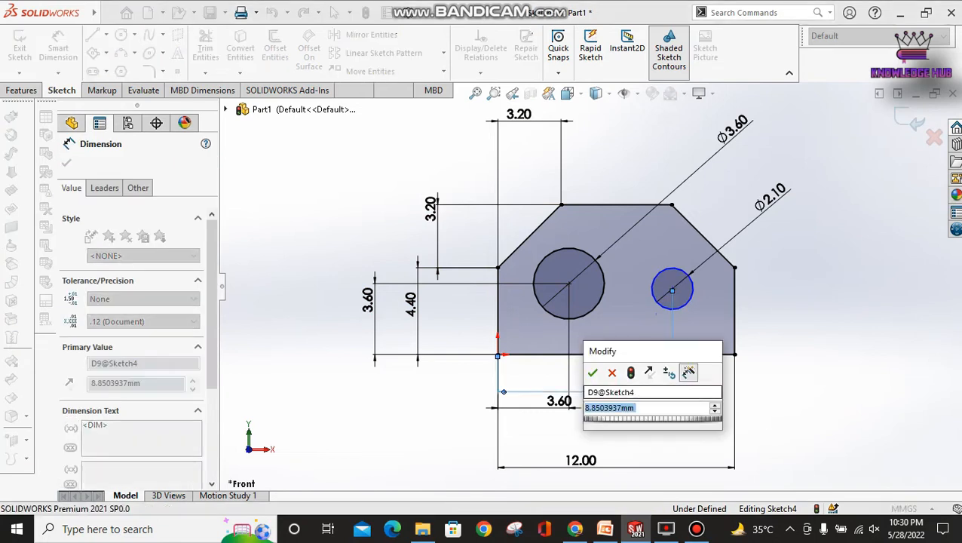
text(8.4)
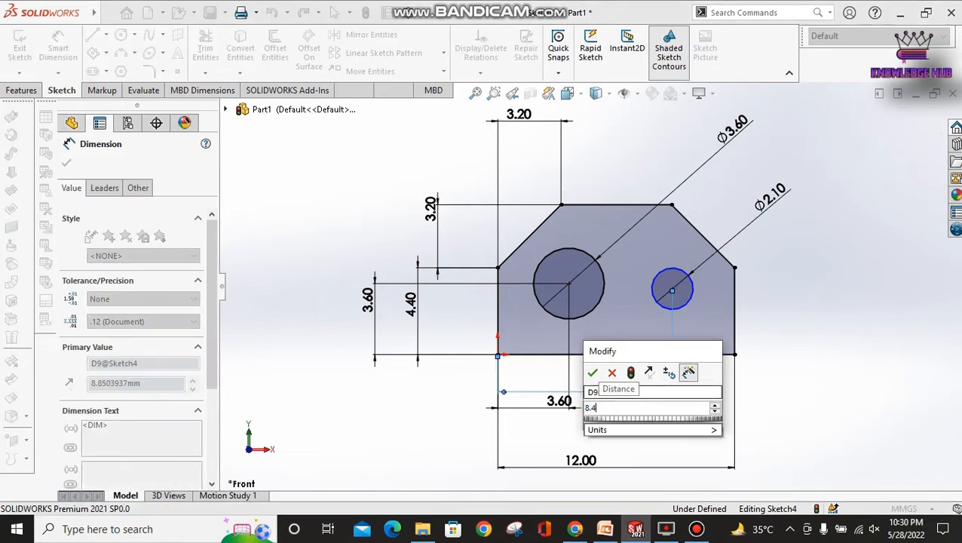
key(Return)
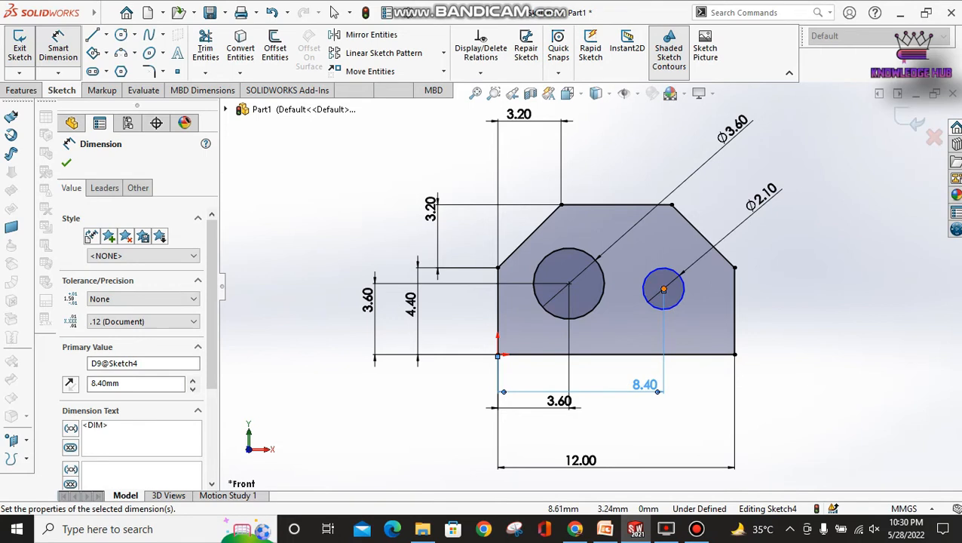
Step: Dimension the vertical distance from the plate's bottom edge to the right circle's centre as 2 mm
click(664, 290)
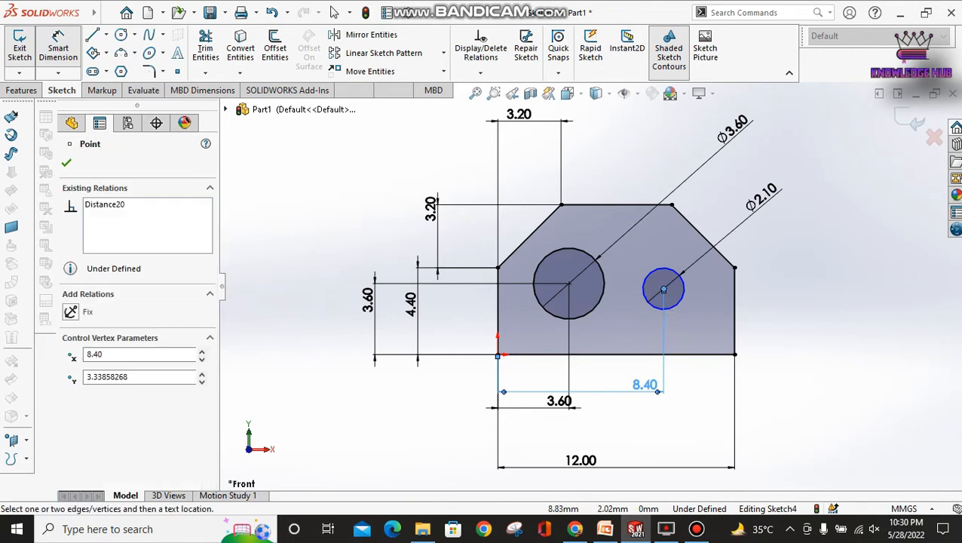
click(664, 355)
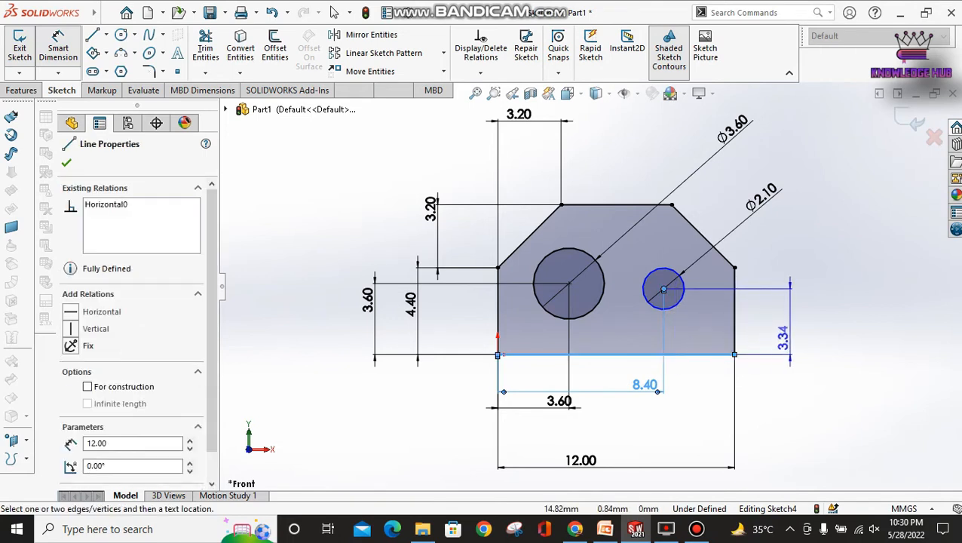
click(785, 337)
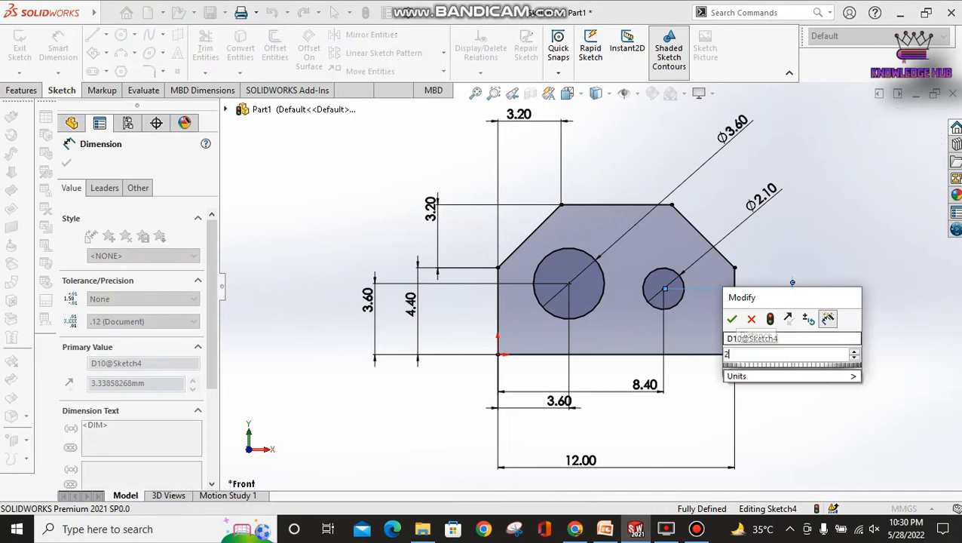
key(Return)
text(2)
key(Return)
click(851, 352)
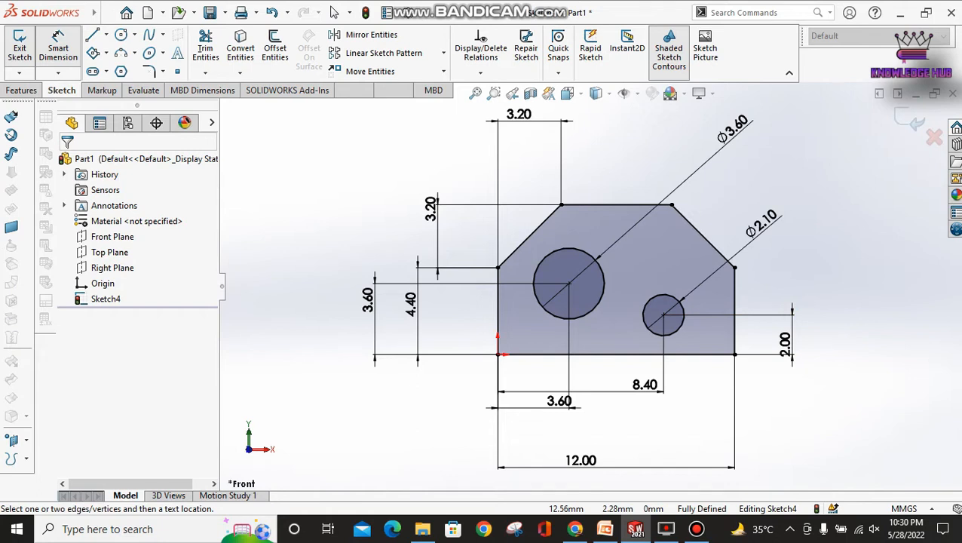
Step: Compare the dimensioned sketch with the Exercise #1 slide in PowerPoint
click(605, 528)
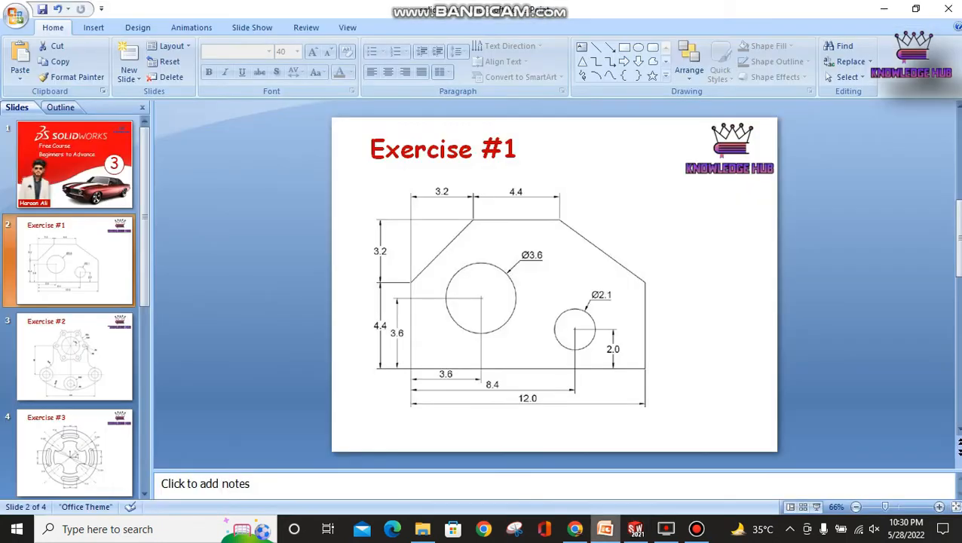
key(alt+Tab)
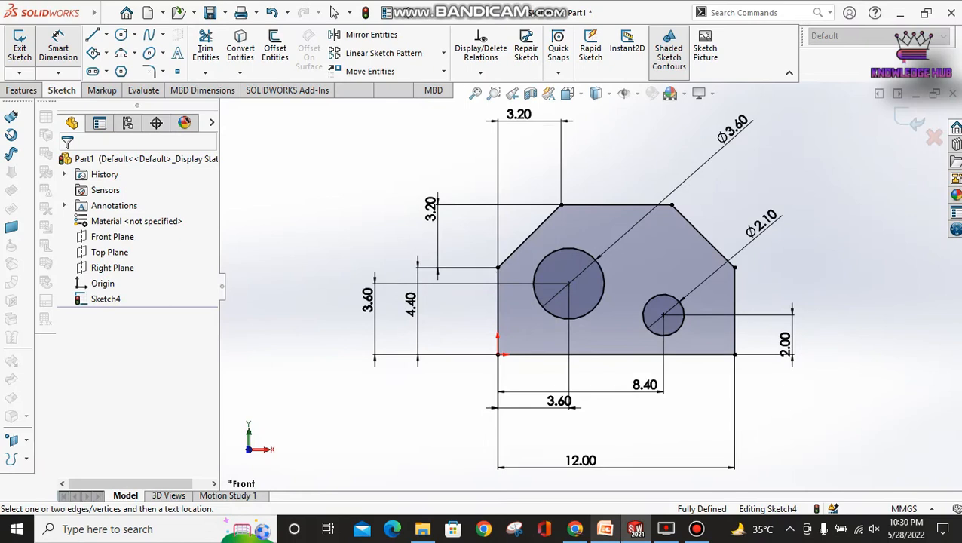
key(alt+Tab)
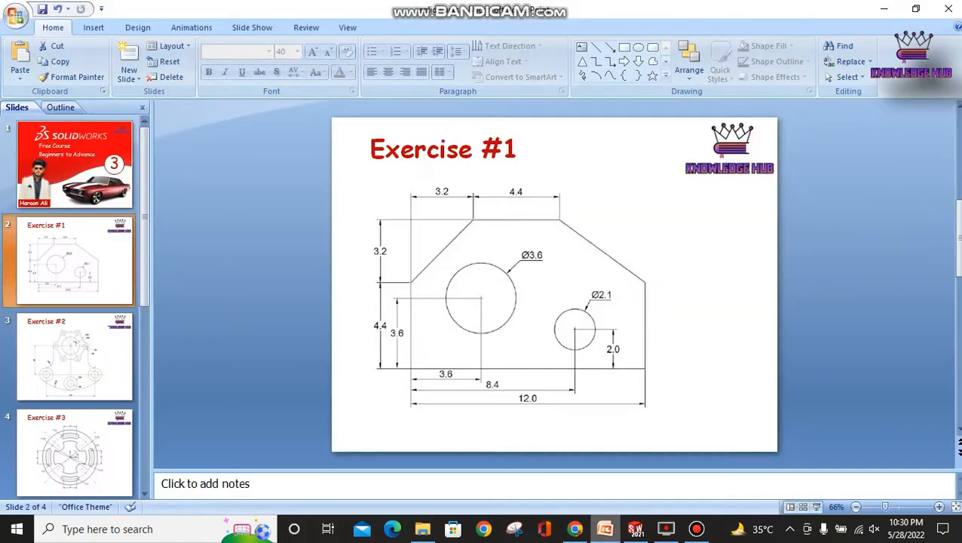
key(alt+Tab)
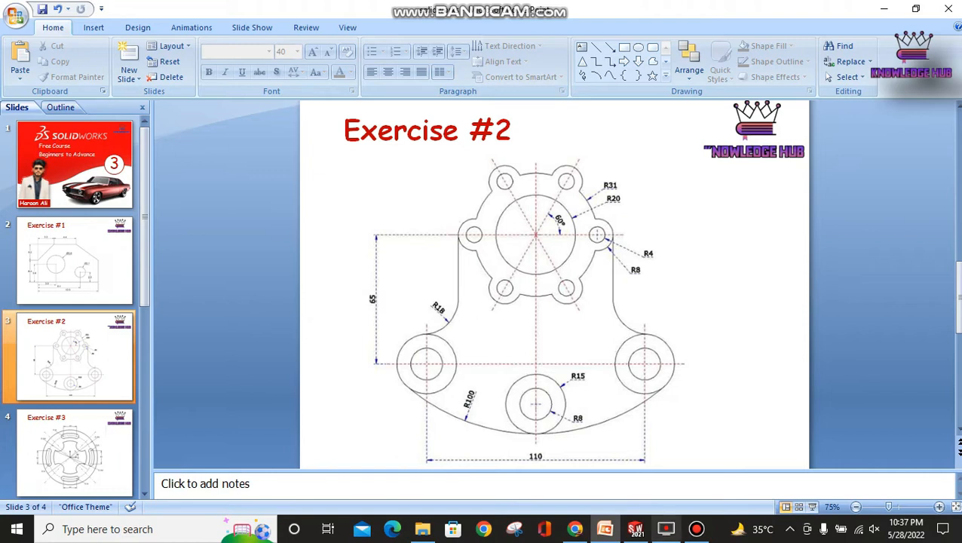
Step: Switch to SOLIDWORKS and start a new sketch on the Front Plane
click(636, 529)
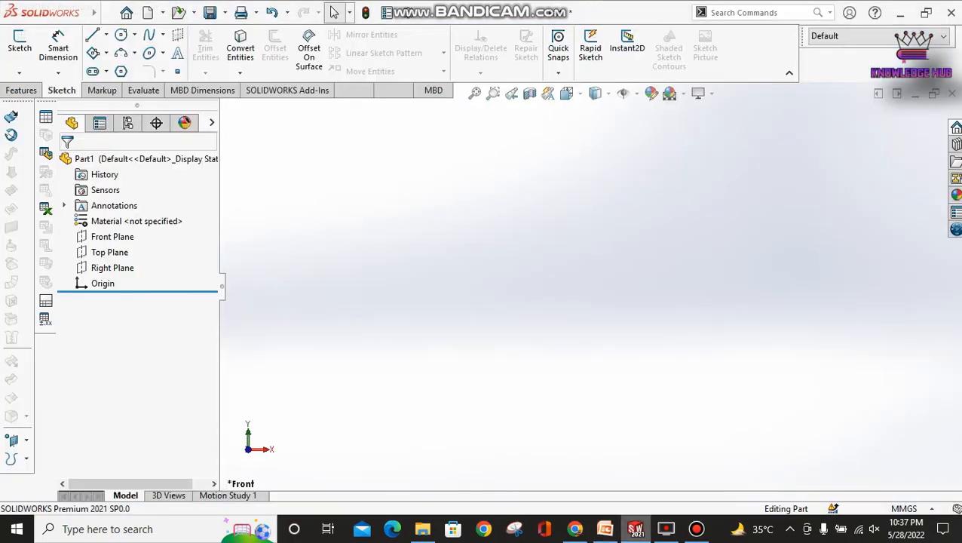
click(112, 236)
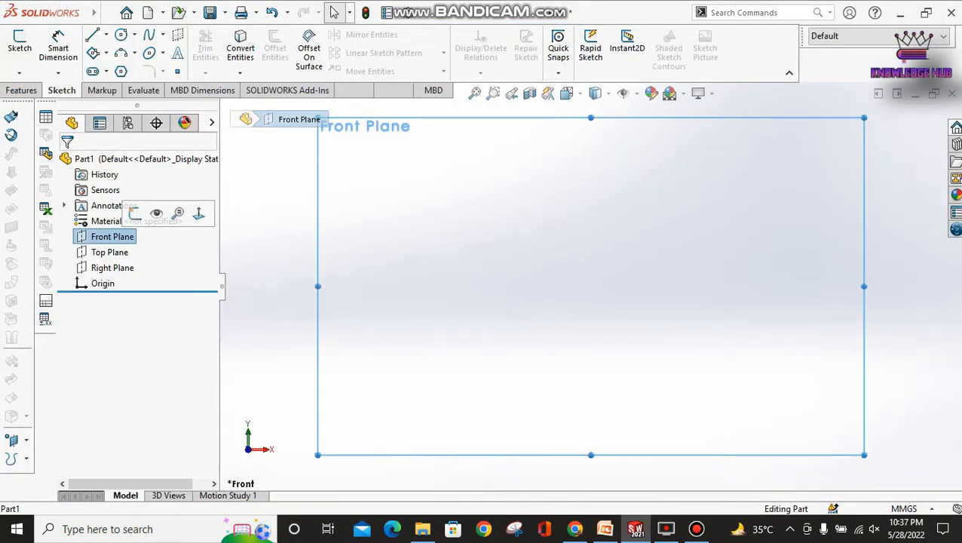
click(19, 44)
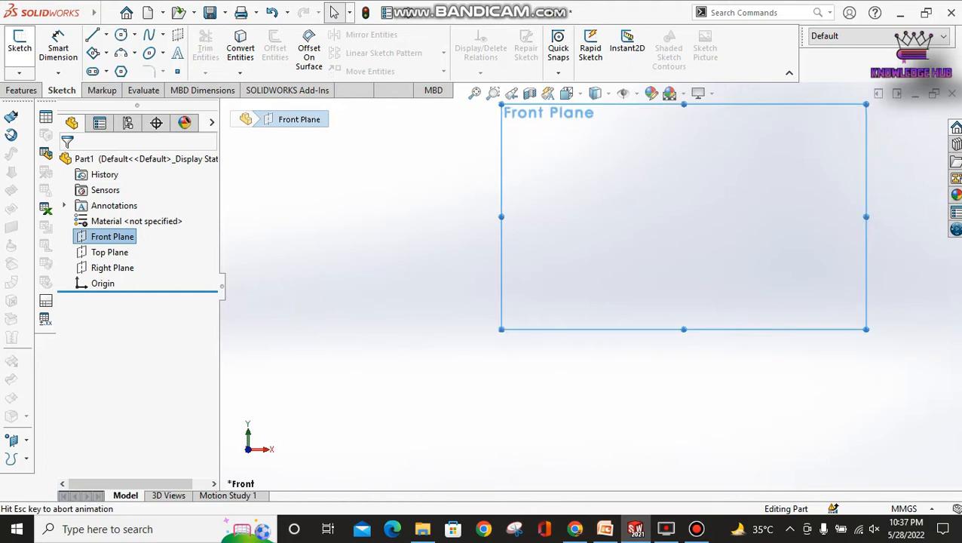
scroll(683, 173, down, 4)
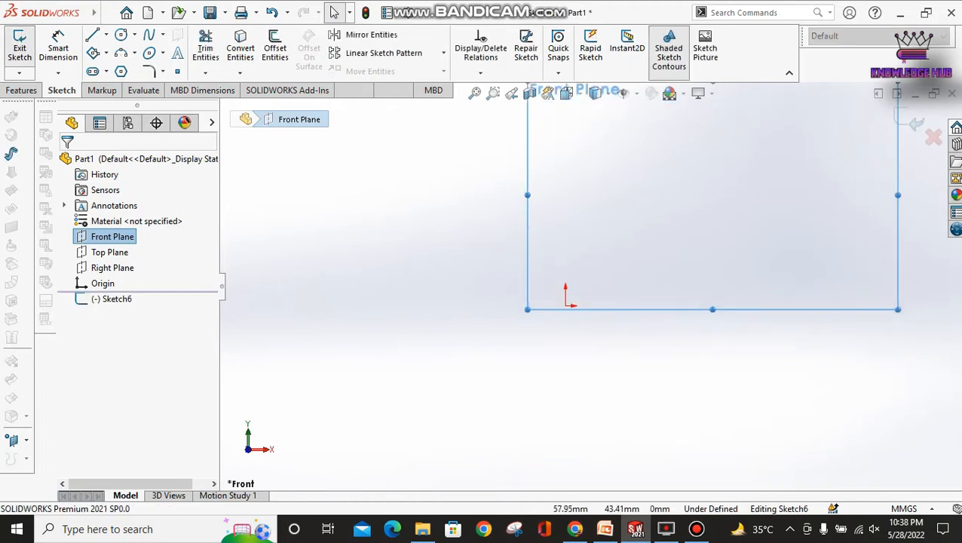
scroll(592, 430, up, 3)
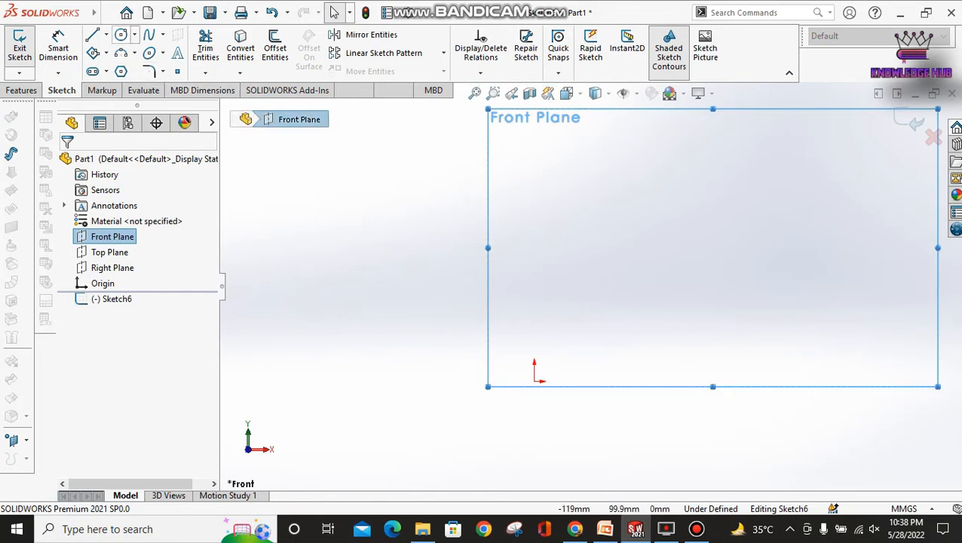
Step: Draw two concentric circles centred on the origin, the inner about 42 mm in diameter and the outer about 38 mm in radius
click(121, 35)
drag(534, 381, 571, 418)
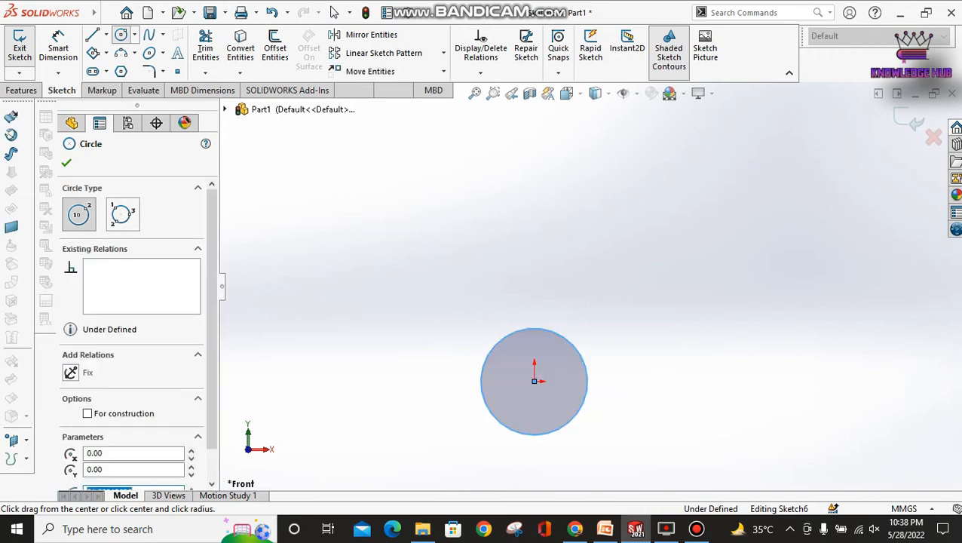
click(534, 382)
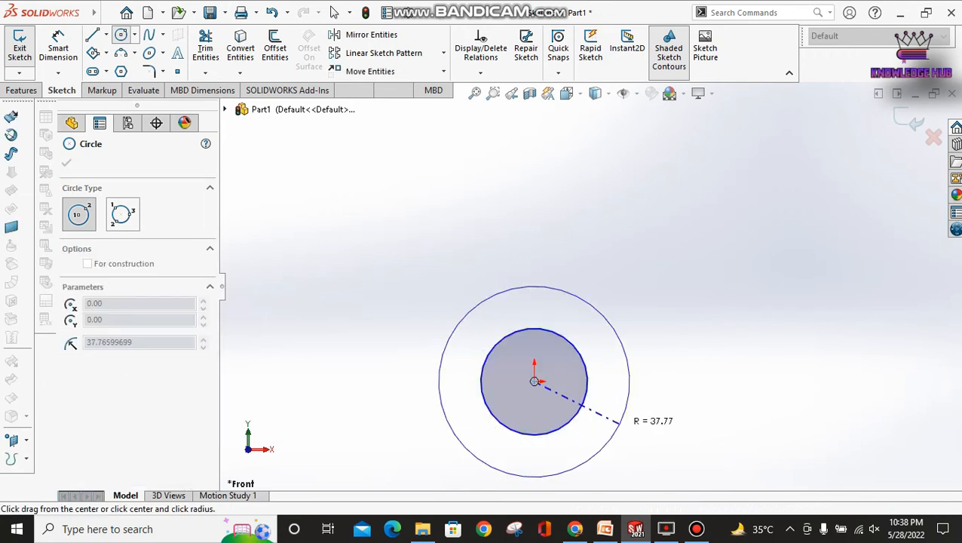
click(620, 422)
key(Escape)
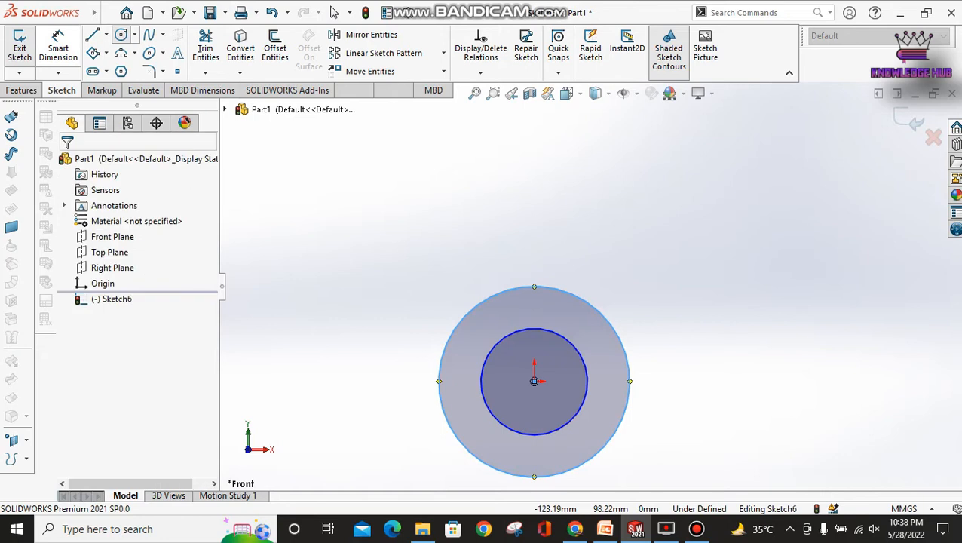
Step: Place a diameter dimension on the inner circle and consult the Exercise #2 slide in PowerPoint for its size
click(58, 41)
click(533, 329)
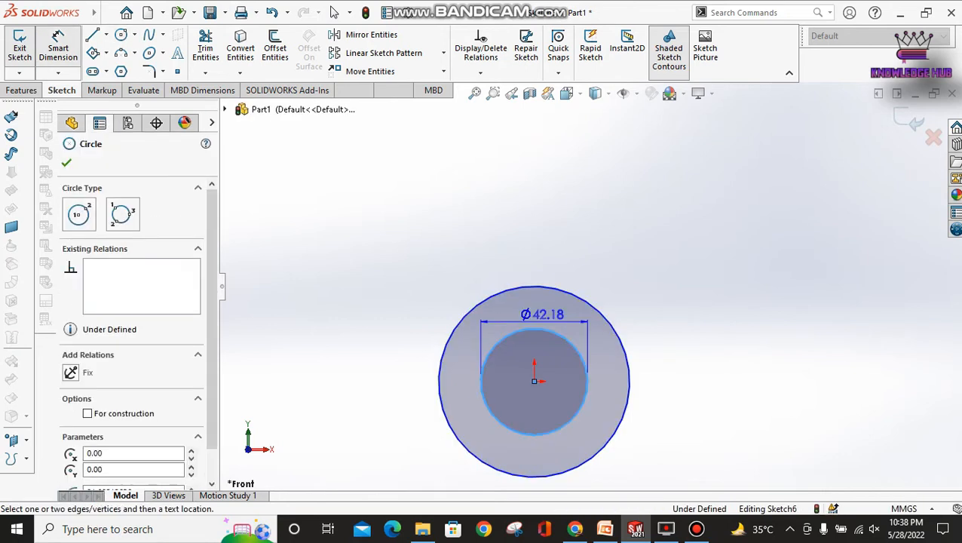
click(617, 232)
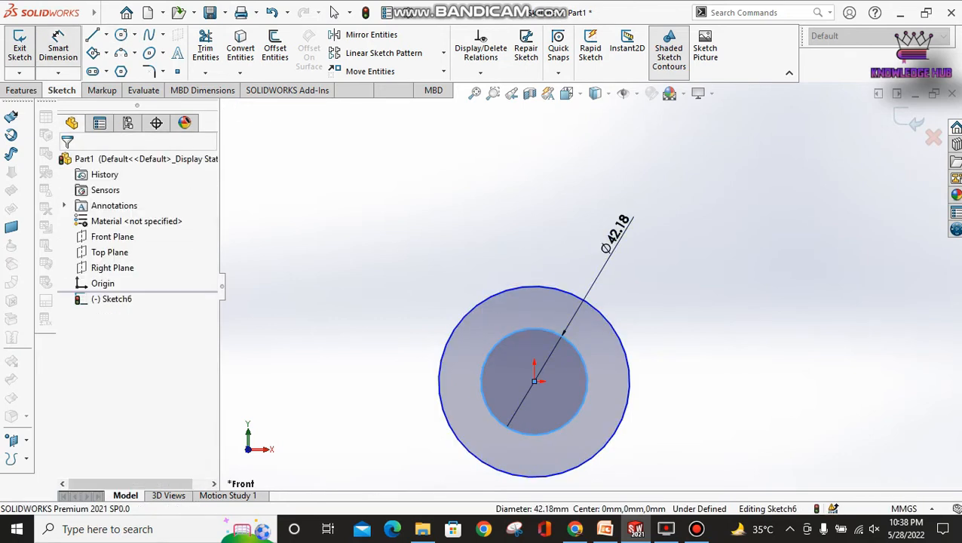
key(alt+Tab)
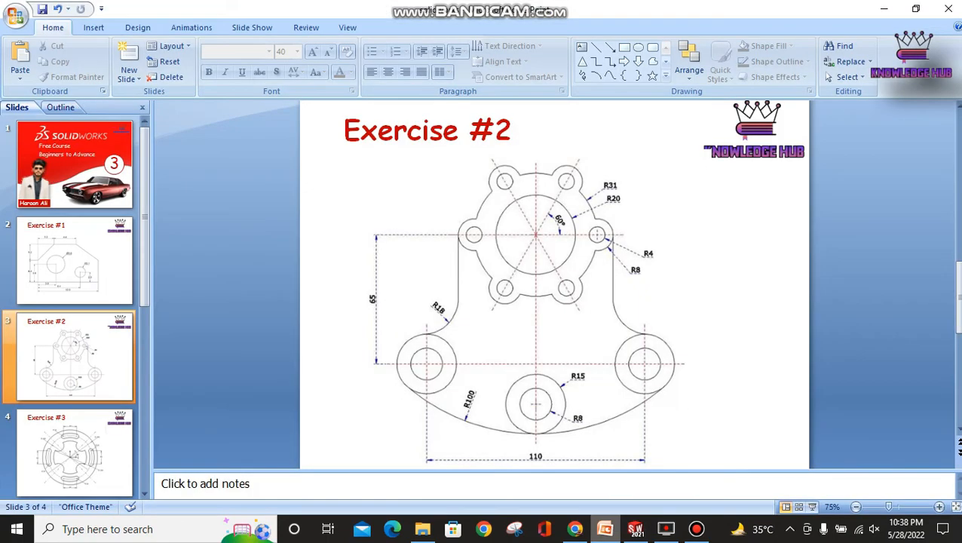
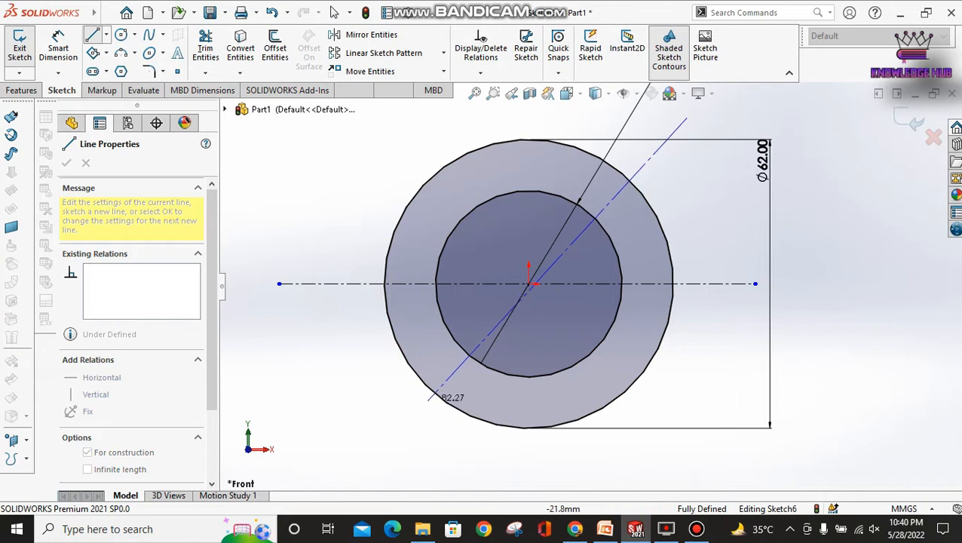
Step: Finish the construction line rising to the right across both circles near their centre, about 103 mm long
click(354, 463)
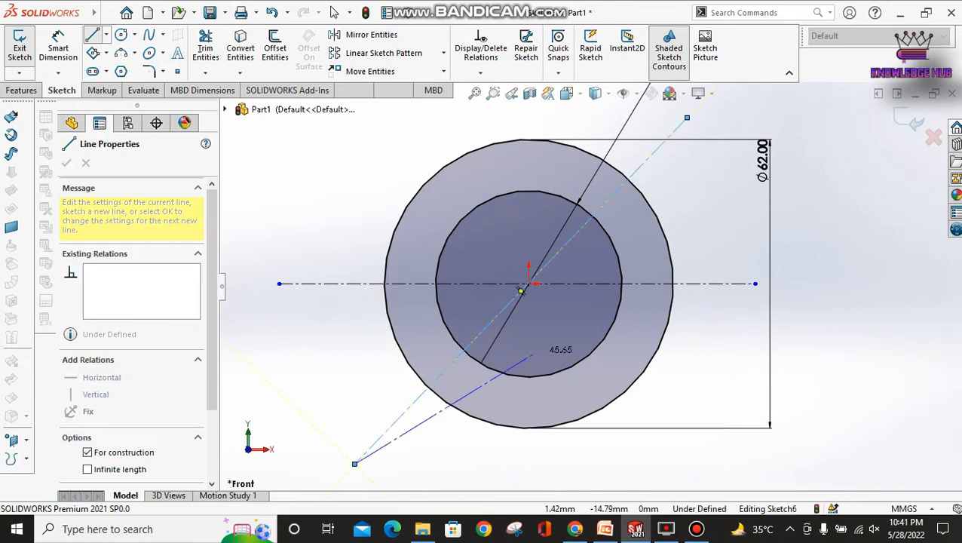
key(Escape)
key(Escape)
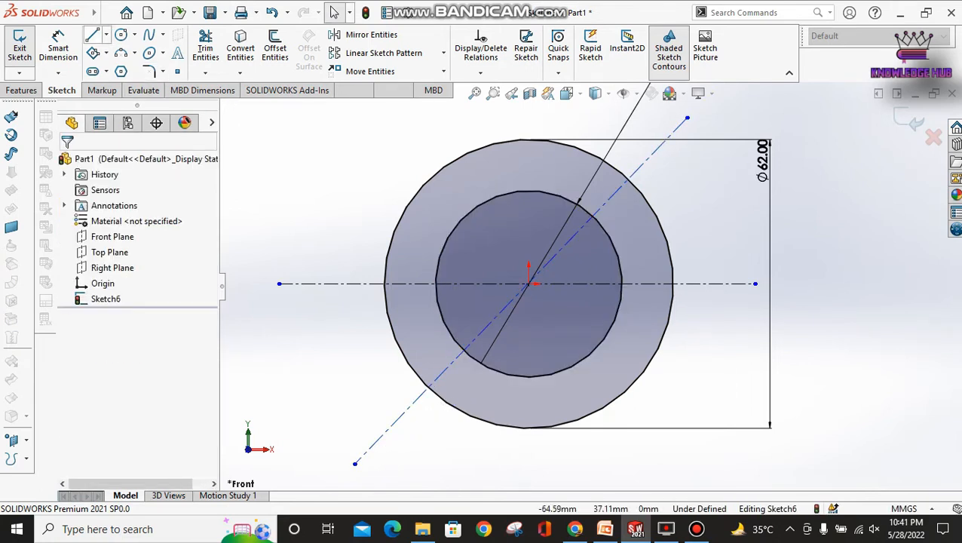
Step: Draw a second diagonal centerline, about 87 mm long, falling from upper left to lower right across both circles near their centre
click(106, 35)
click(121, 69)
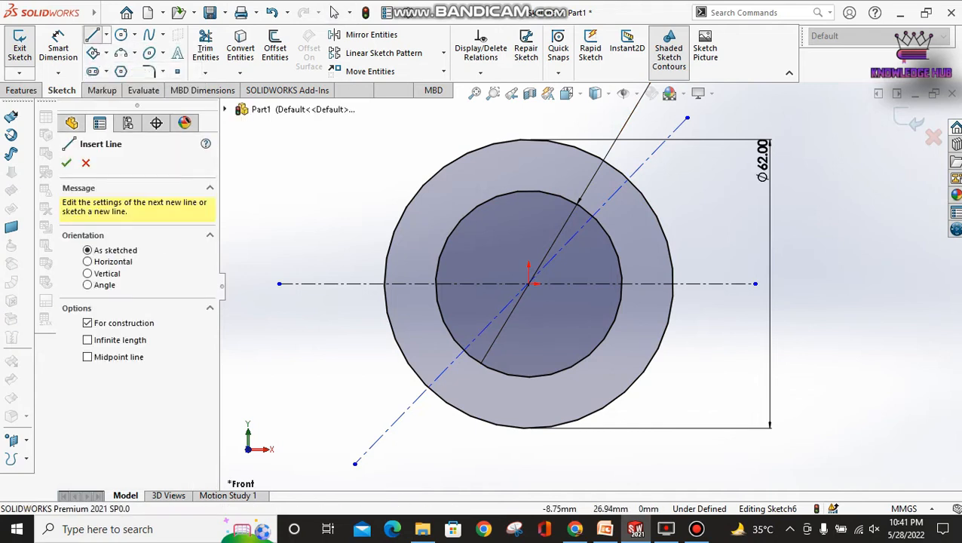
click(436, 119)
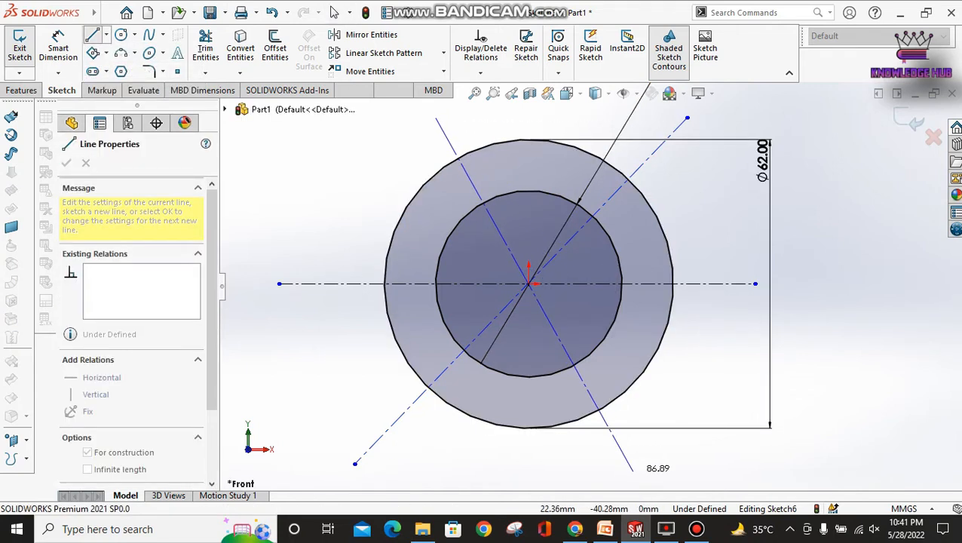
click(634, 470)
key(Escape)
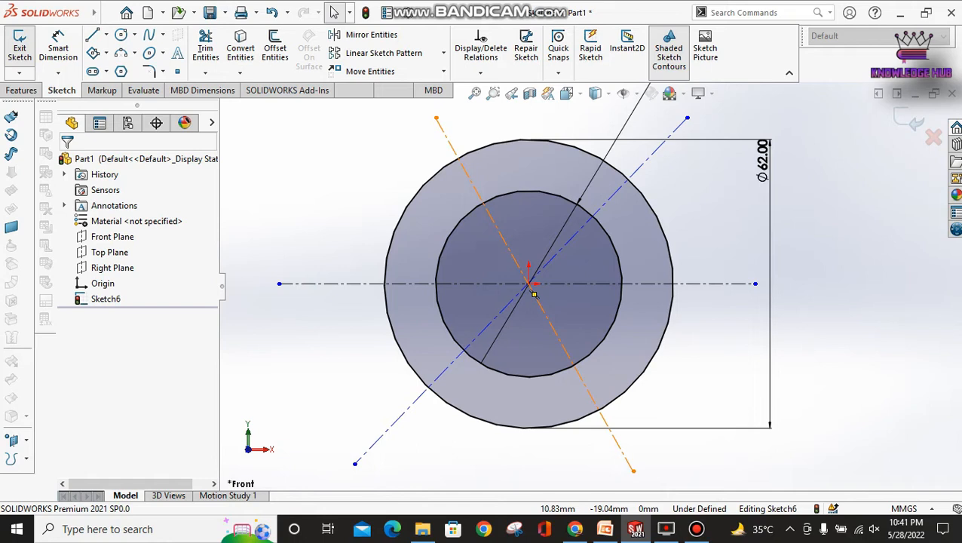
Step: Make the centerline falling to the lower right coincident with the circles' centre point
click(534, 294)
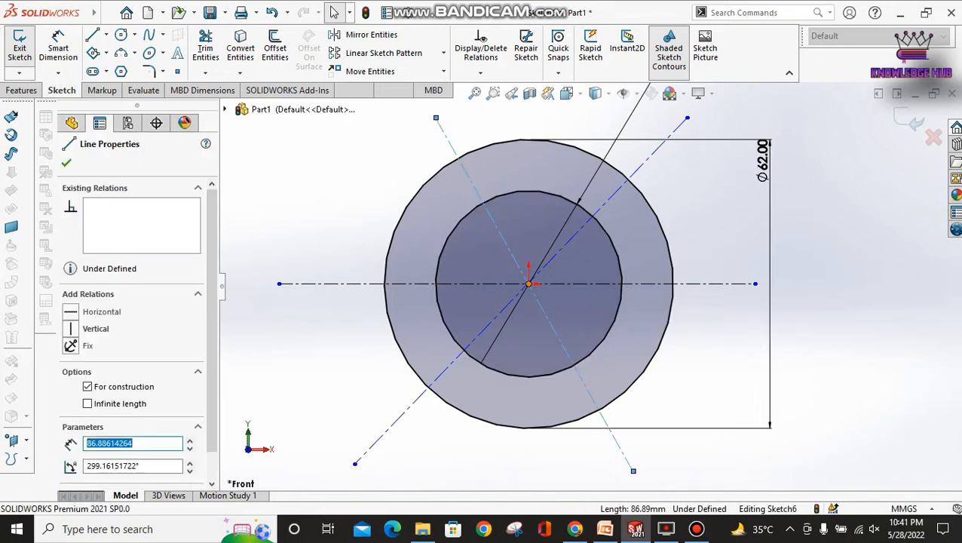
ctrl+click(529, 283)
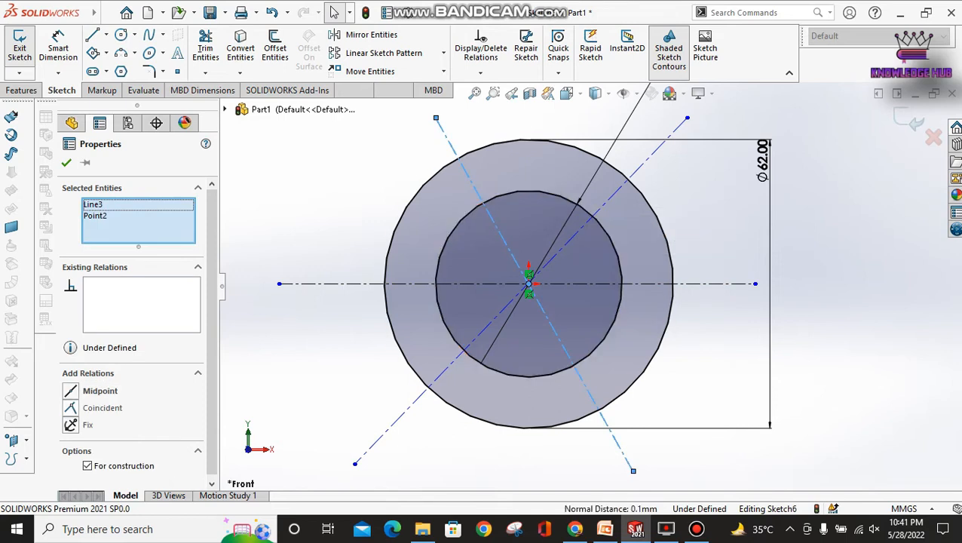
click(101, 407)
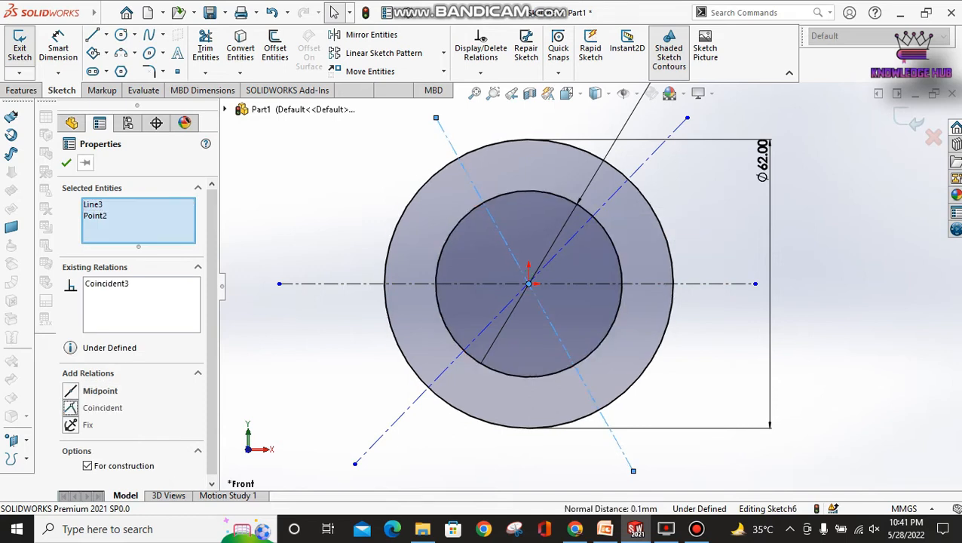
click(66, 162)
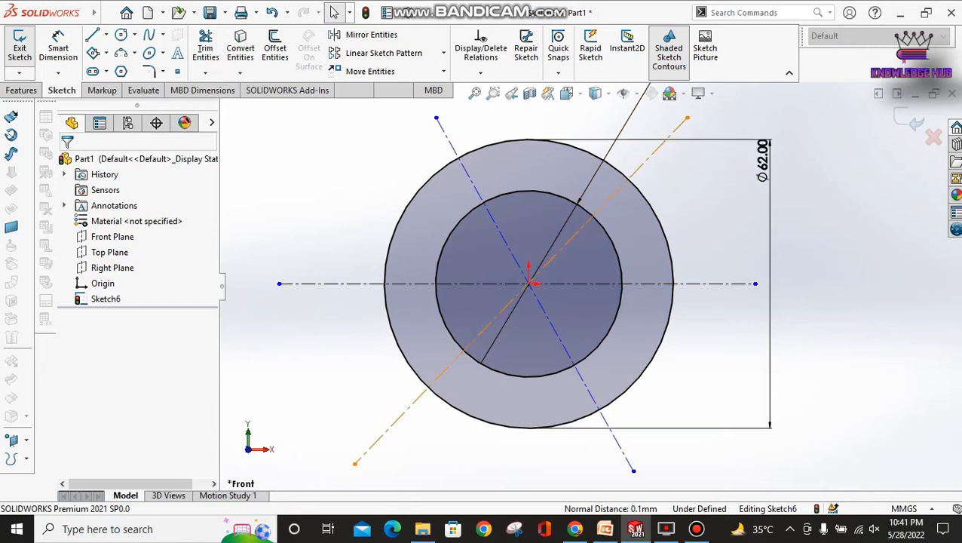
Step: Make the centerline rising to the upper right coincident with the circles' centre point
click(521, 290)
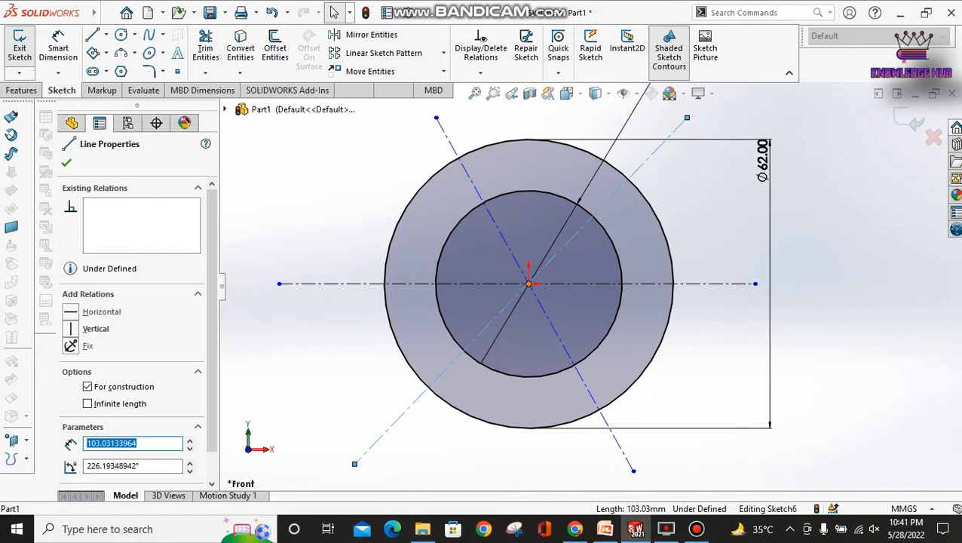
ctrl+click(529, 283)
click(72, 409)
click(66, 163)
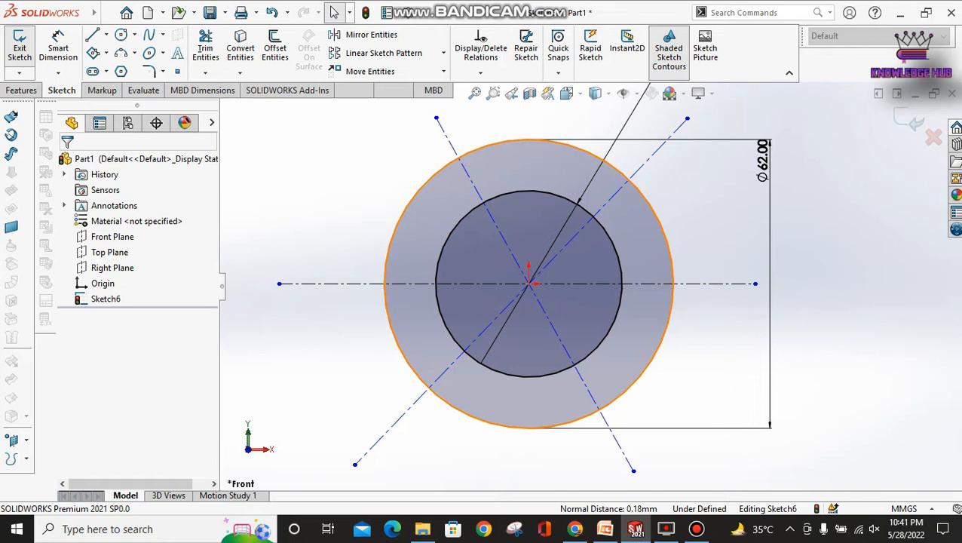
Step: Draw two concentric circles, about 3.7 mm and 8 mm in radius, where the horizontal centerline meets the outer circle's right side
click(120, 35)
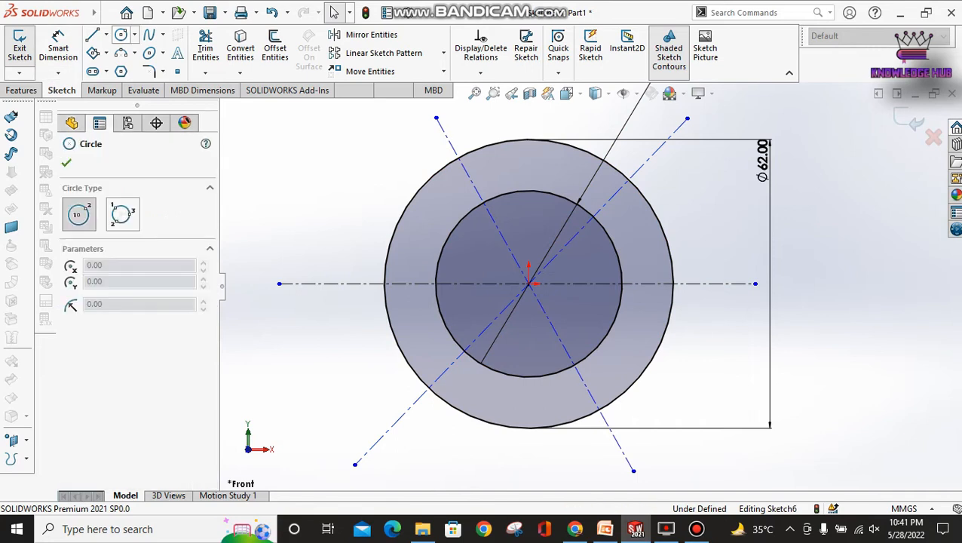
click(673, 284)
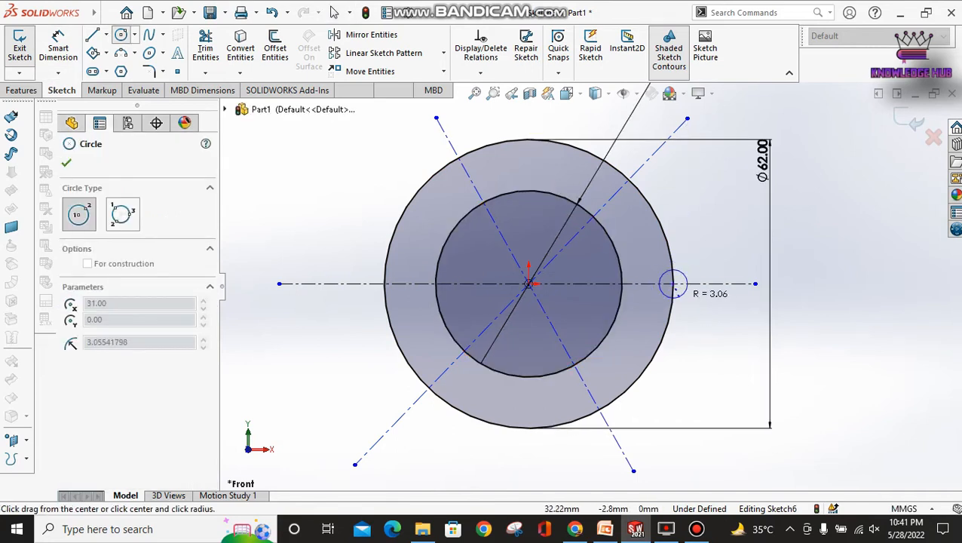
click(690, 284)
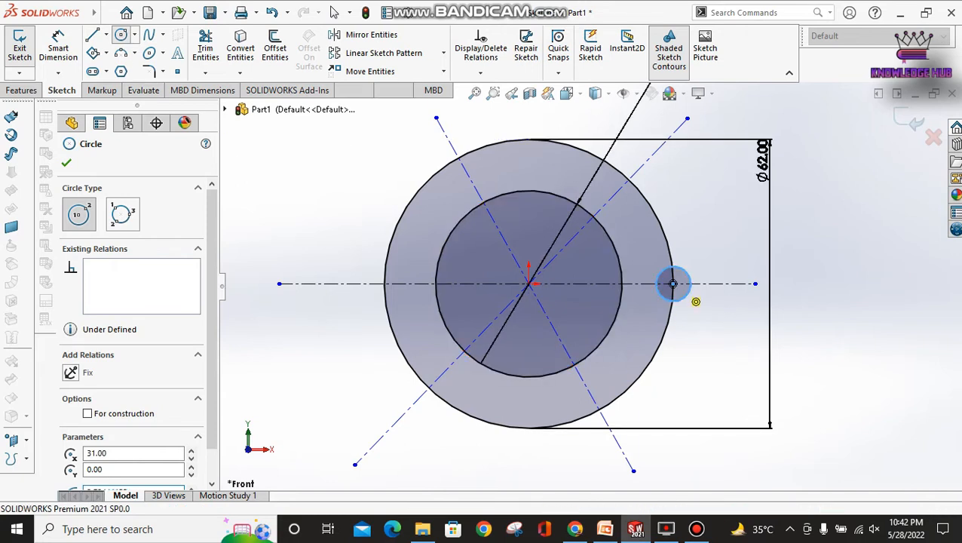
click(674, 284)
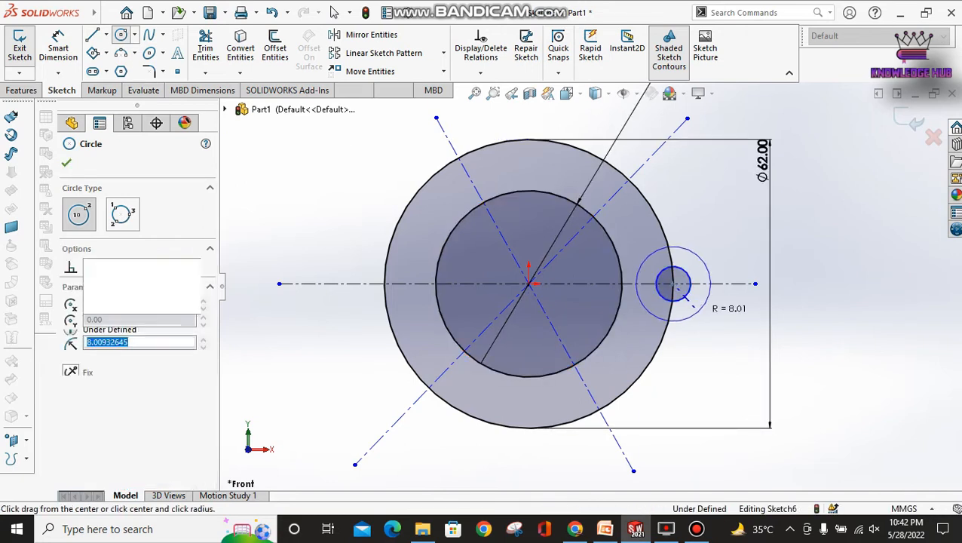
click(693, 304)
key(Escape)
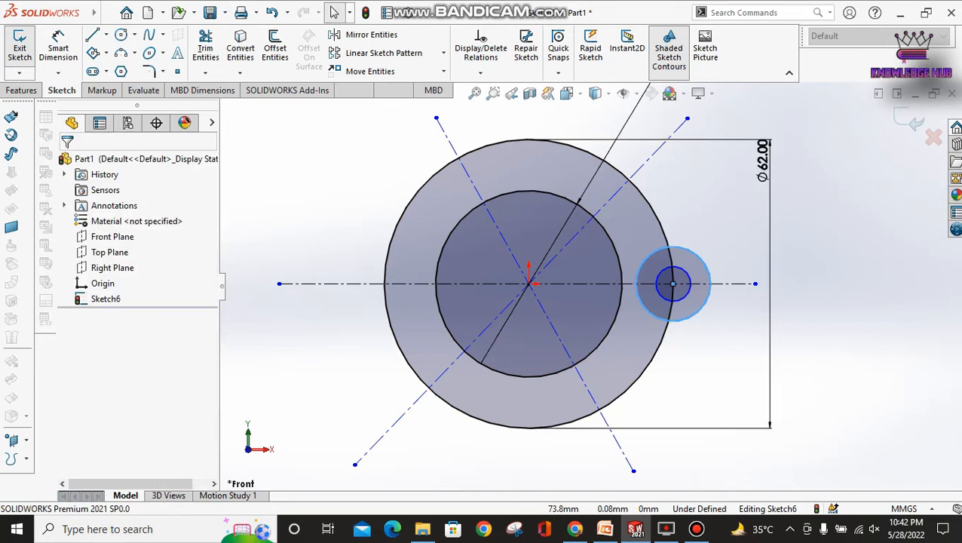
Step: Check the small hole's radius in the Exercise #2 drawing and dimension the smaller concentric circle to 8 mm diameter
click(58, 45)
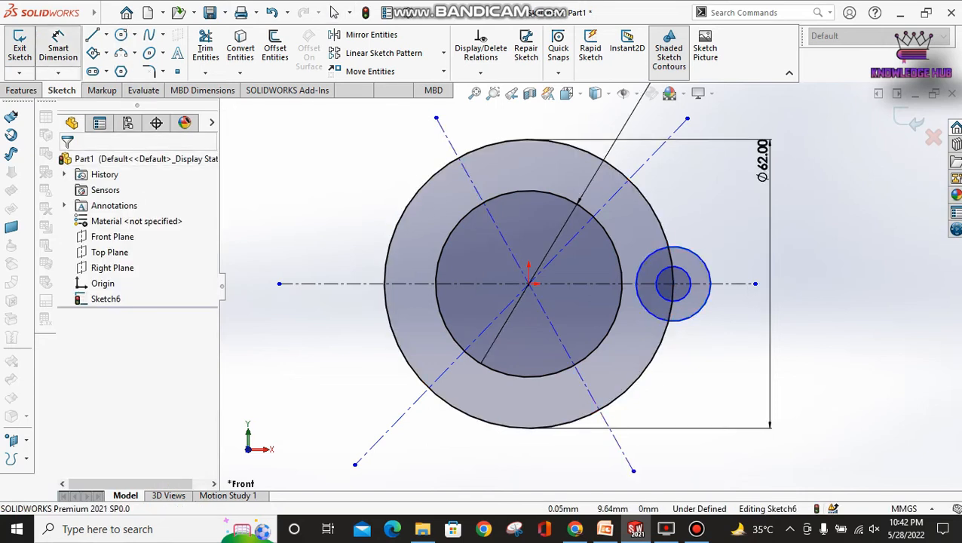
click(605, 528)
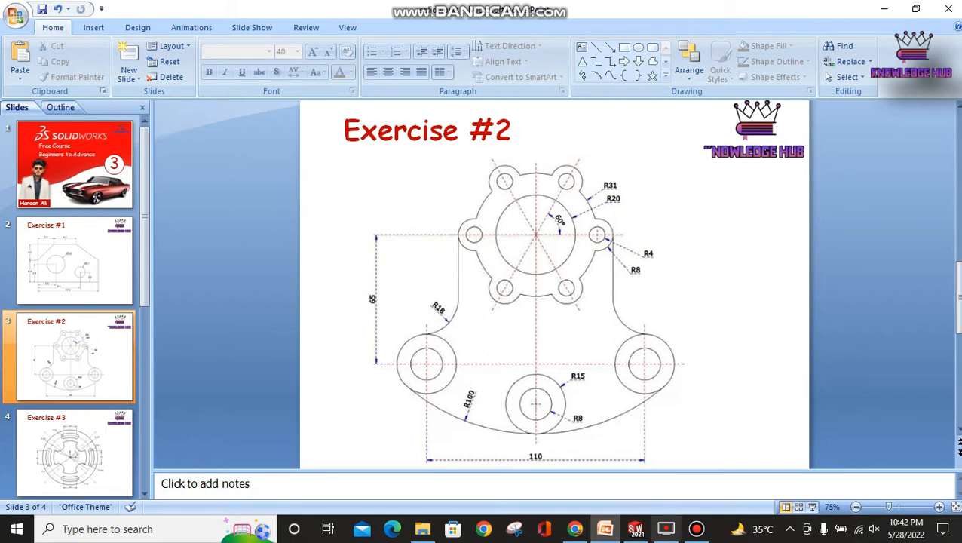
click(636, 529)
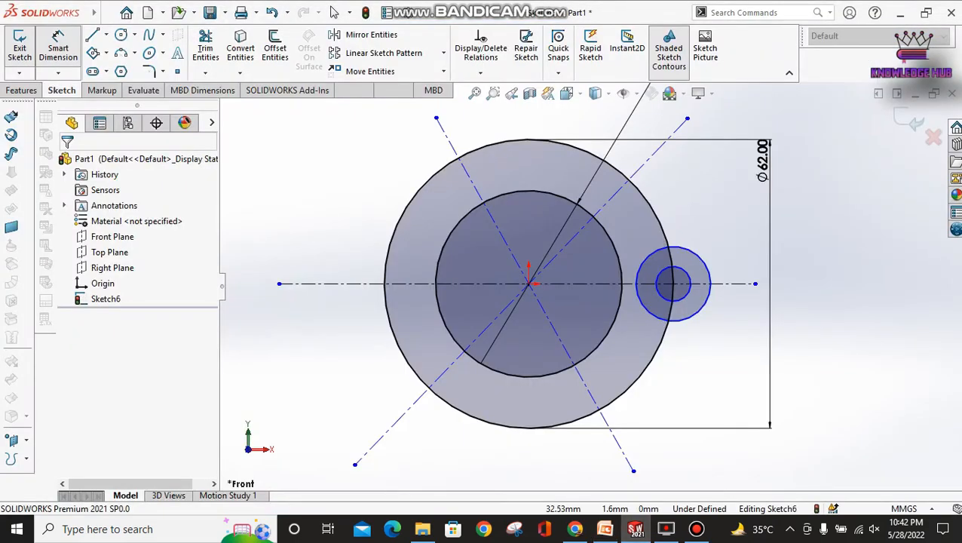
click(673, 284)
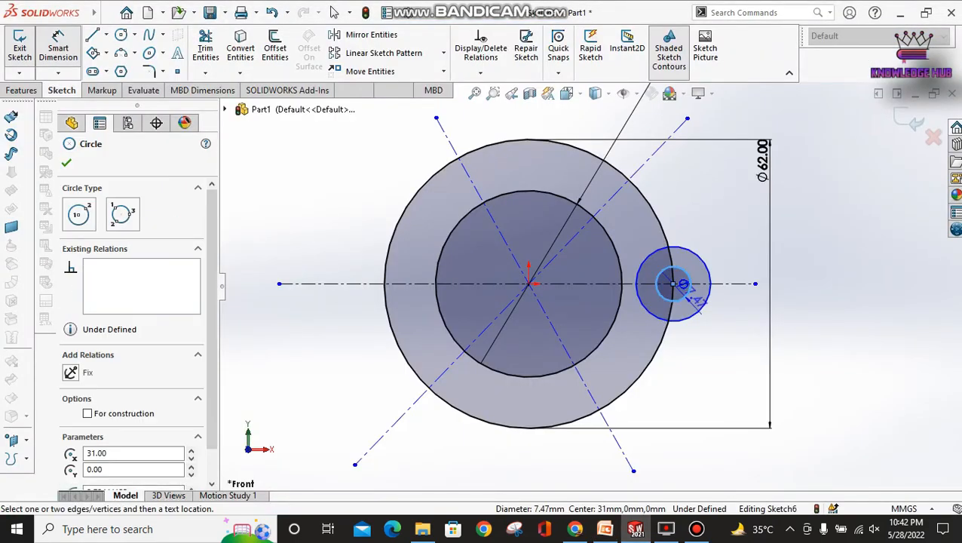
click(685, 356)
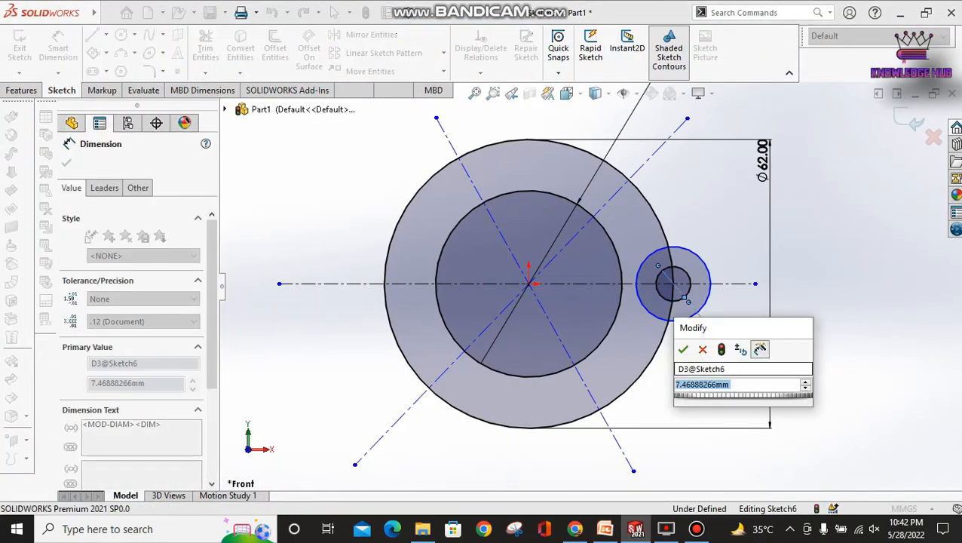
click(684, 349)
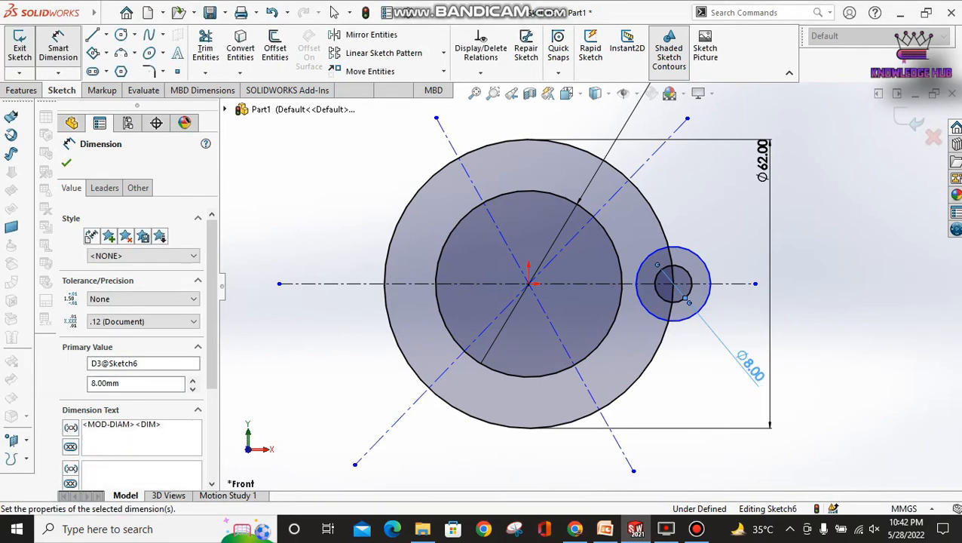
Step: Dimension the larger circle around the 8 mm hole to 16 mm diameter
click(704, 305)
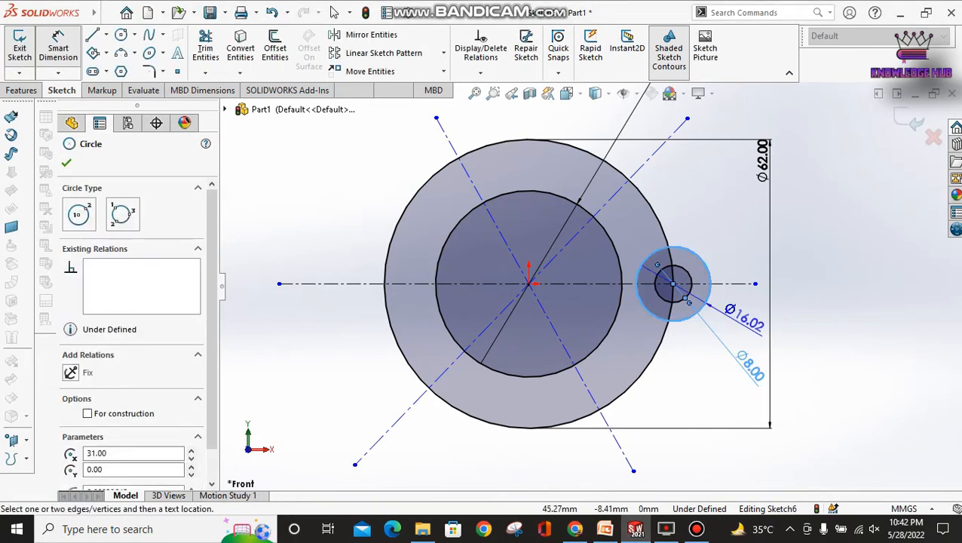
click(706, 309)
text(16)
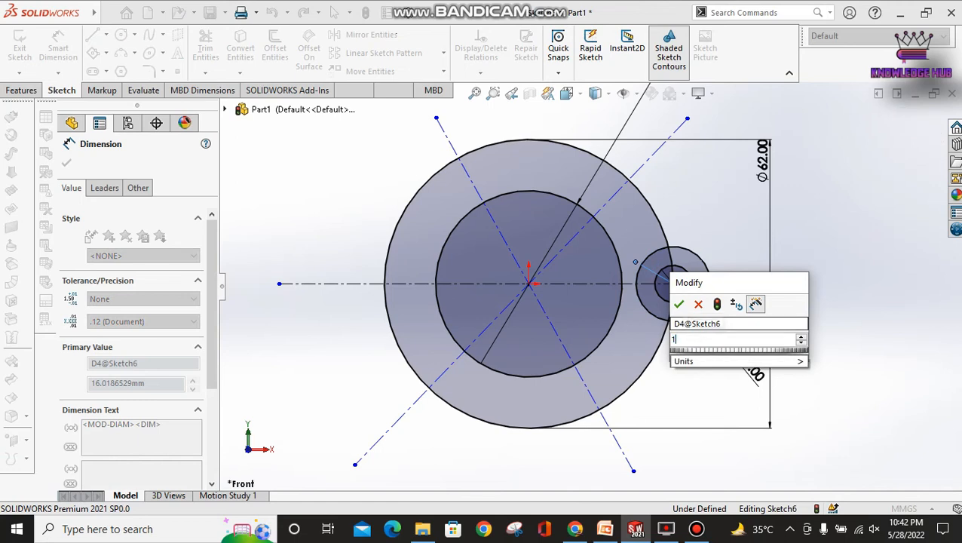
key(Return)
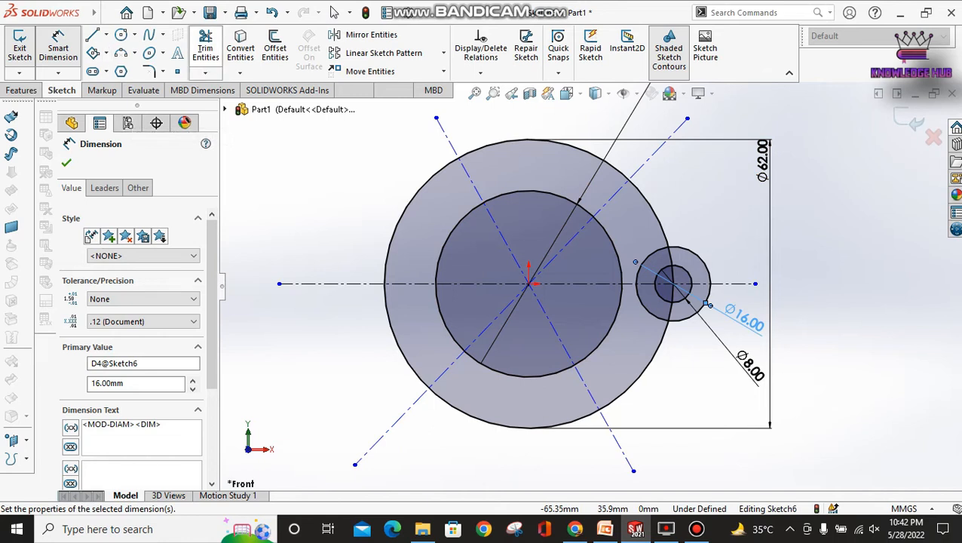
Step: Trim the 16 mm circle's part inside the outer circle and the outer circle's arc within the 16 mm circle
click(206, 47)
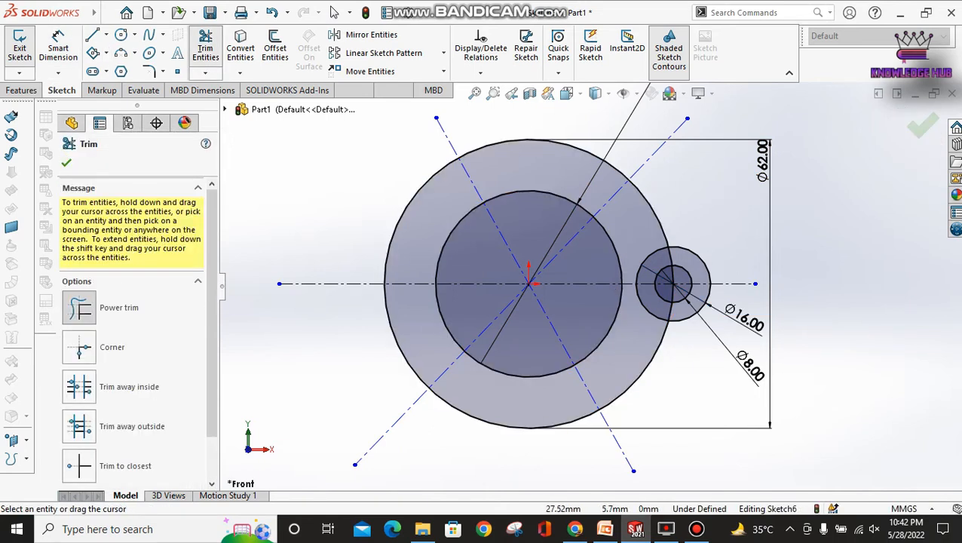
mouse_move(658, 258)
mouse_down()
mouse_move(635, 243)
mouse_move(644, 309)
mouse_up()
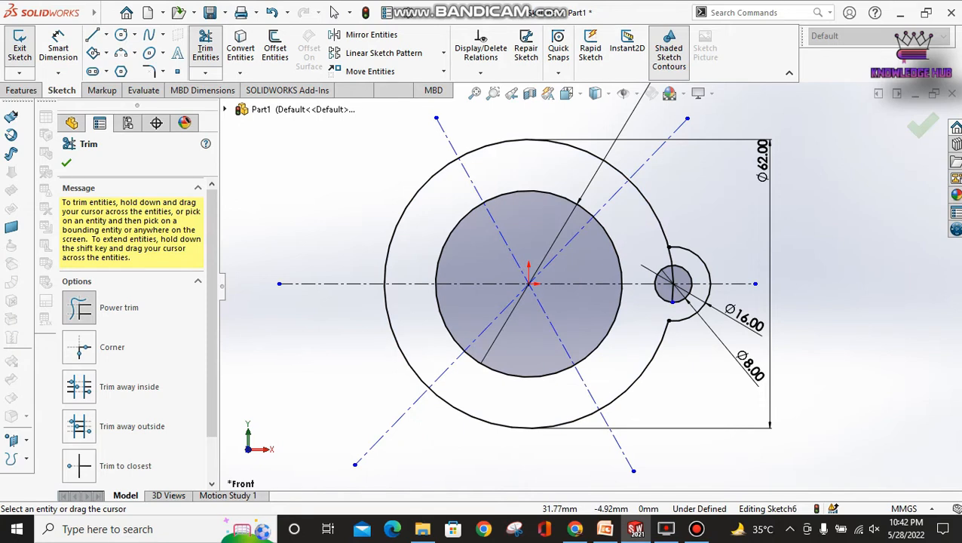
drag(663, 252, 676, 252)
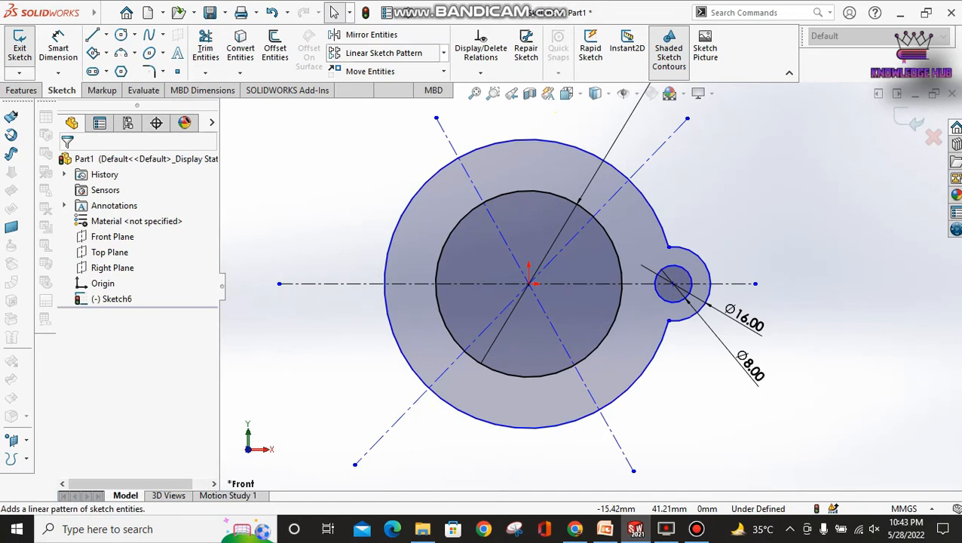
Step: Create a circular pattern of the 16 mm arc and 8 mm hole about the origin, with 6 equally spaced instances over 360 degrees
click(444, 53)
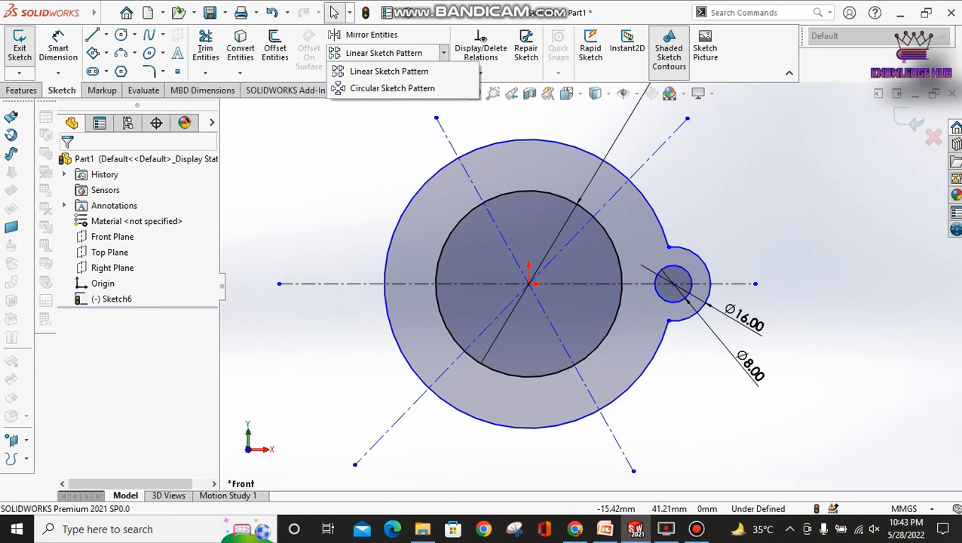
click(392, 88)
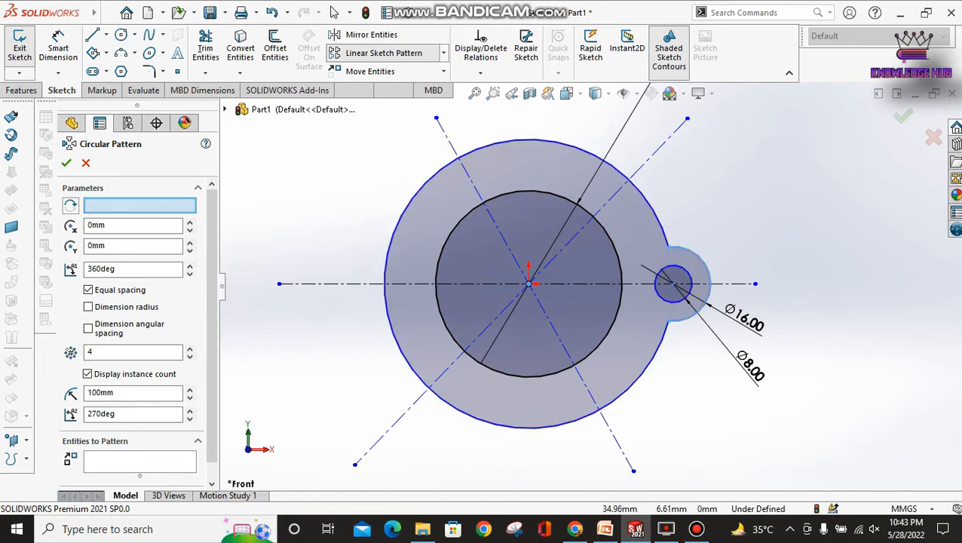
click(691, 253)
click(684, 272)
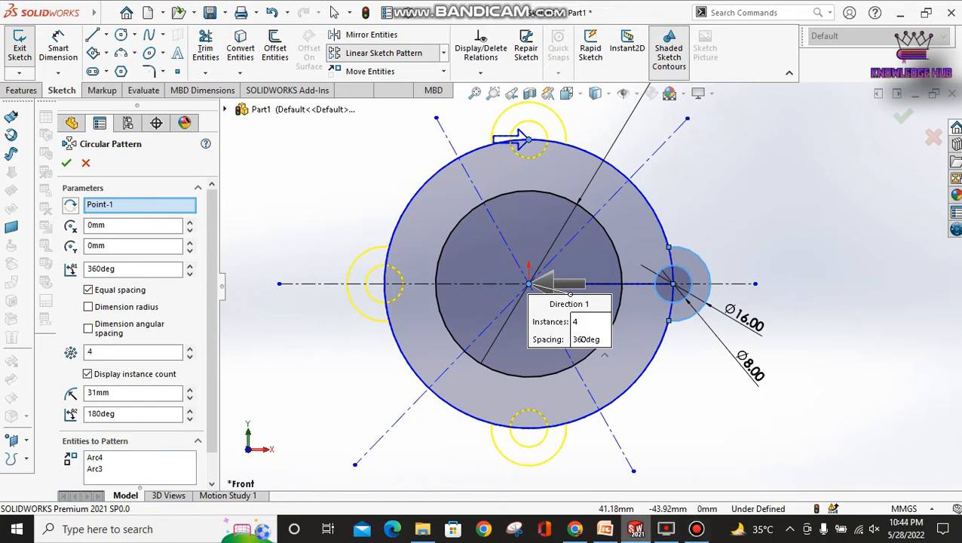
click(605, 529)
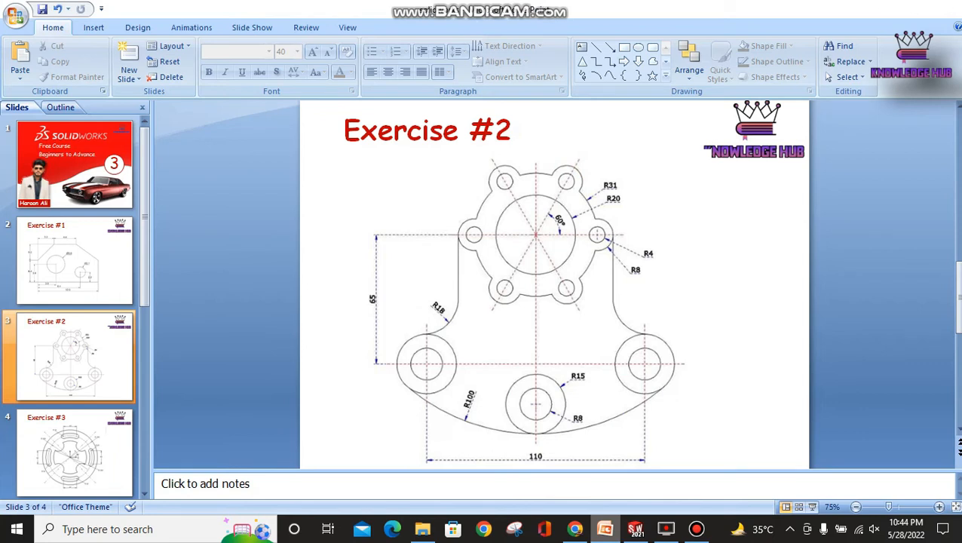
click(605, 528)
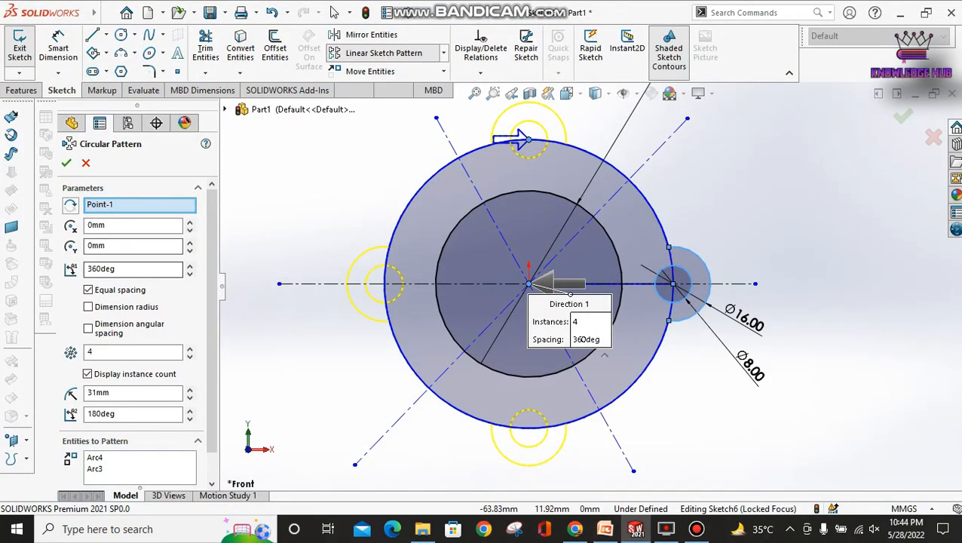
double_click(113, 353)
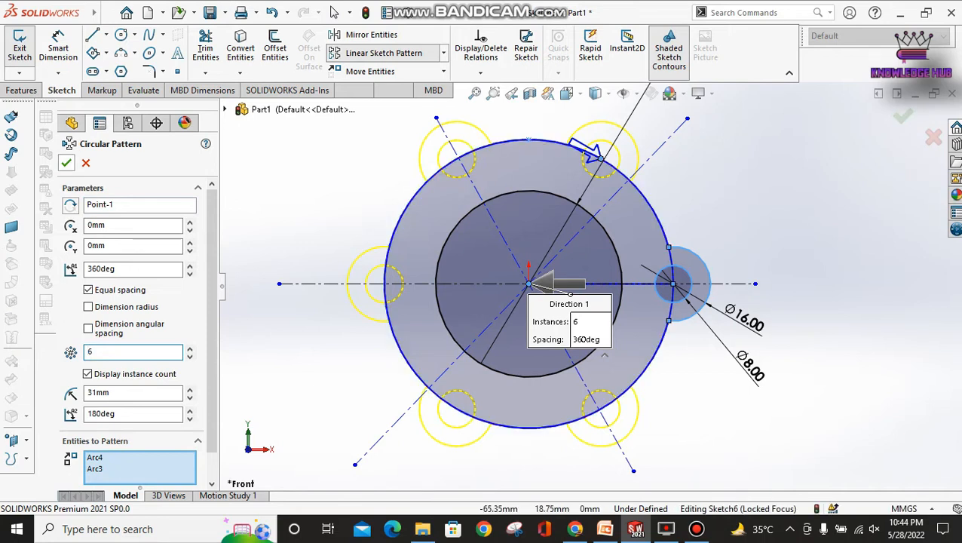
click(66, 163)
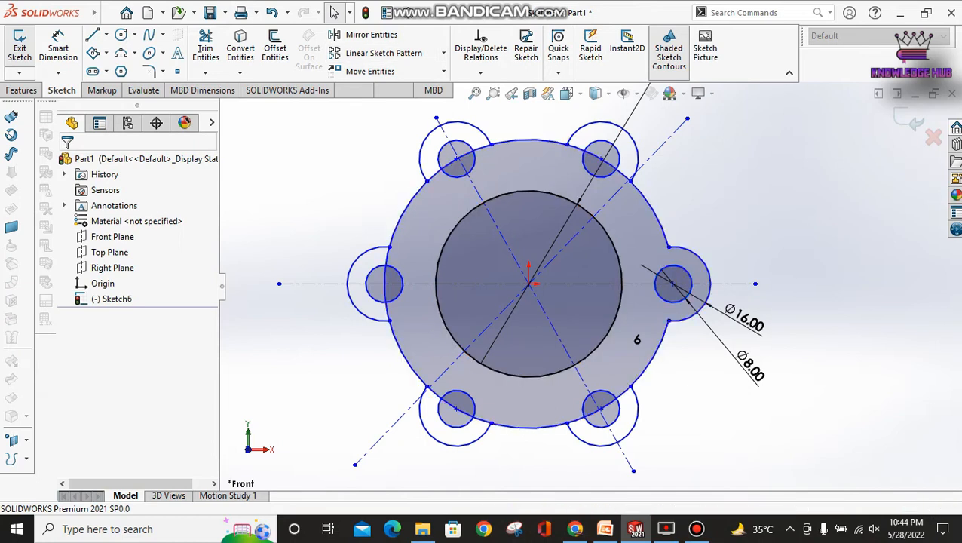
Step: Trim the outer circle's arcs between the lobe edges and holes at the upper-left, left and lower lobes, undoing any stray selection
click(205, 47)
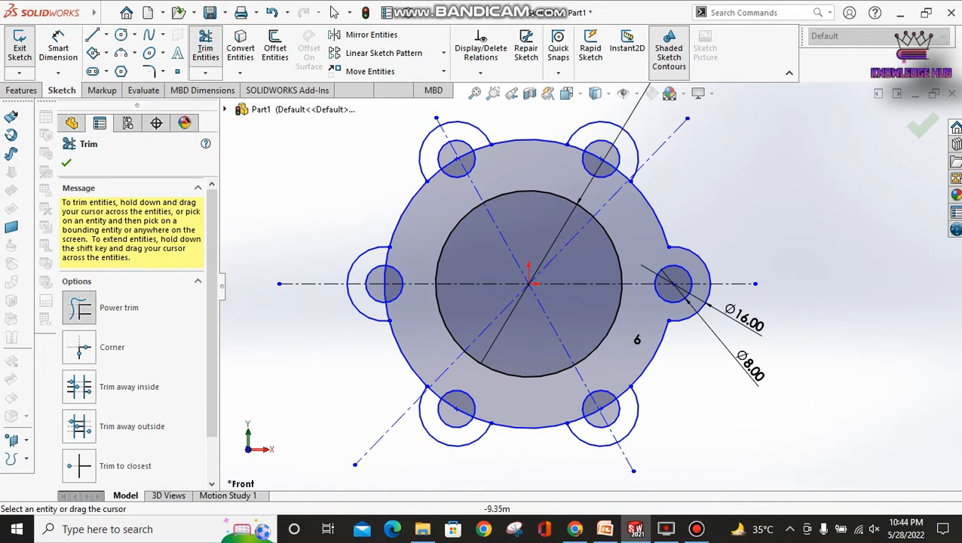
click(483, 148)
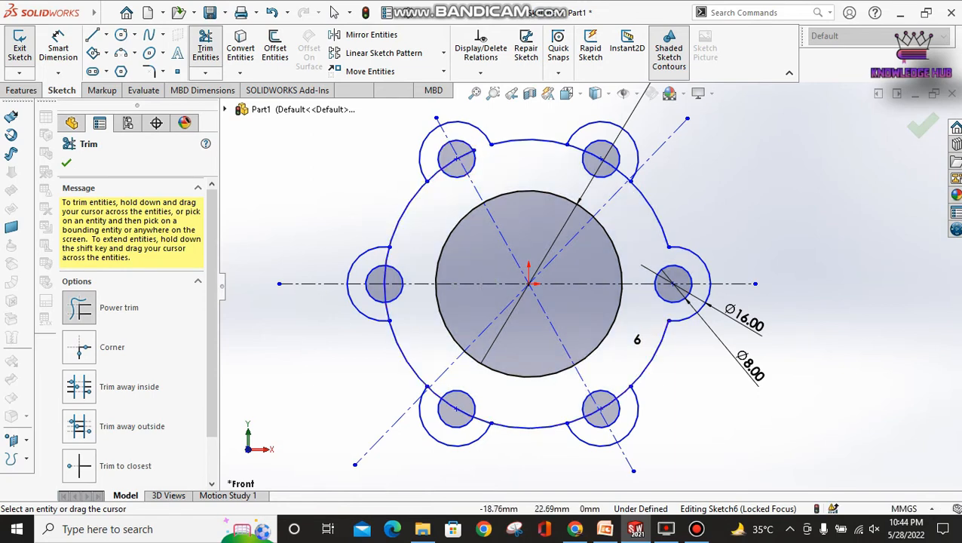
drag(437, 173, 458, 157)
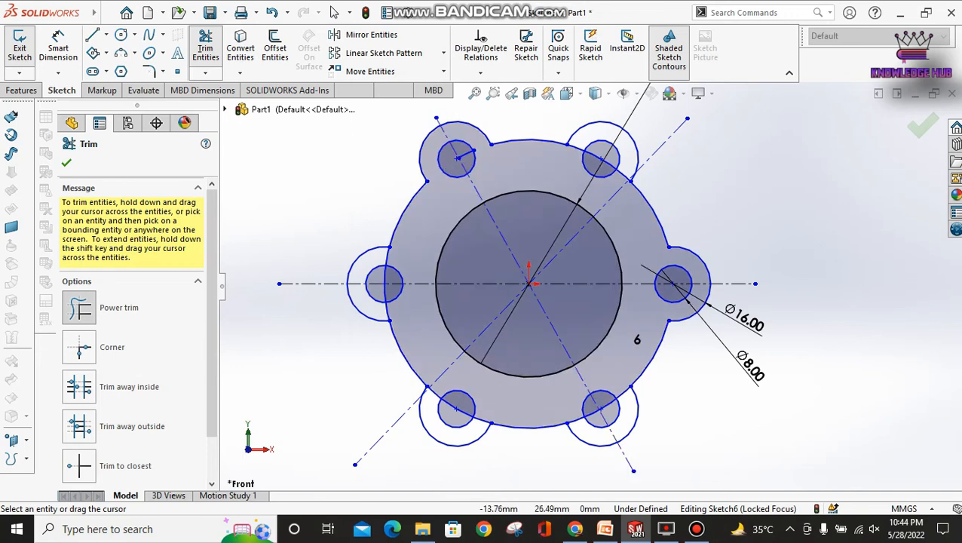
click(387, 256)
click(387, 311)
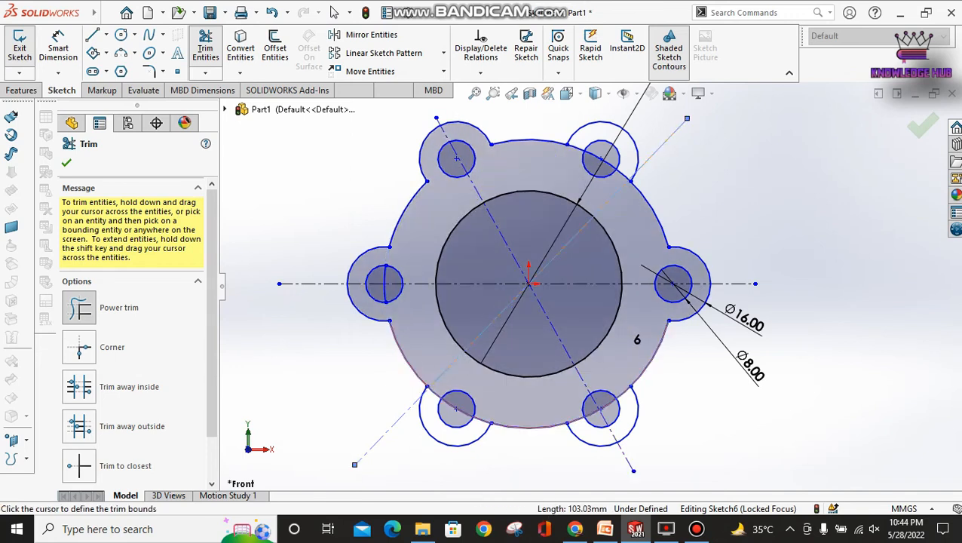
key(ctrl+z)
key(Return)
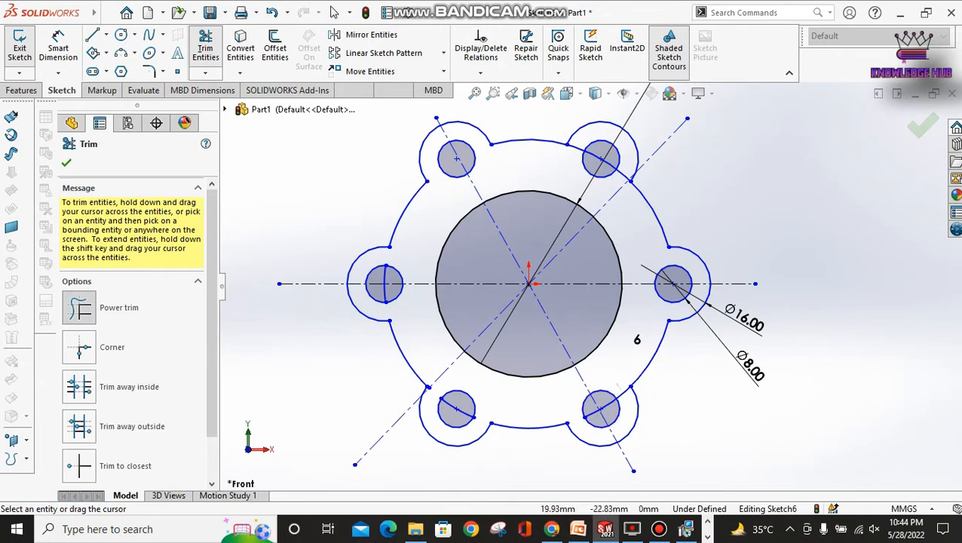
Step: Trim the remaining outer-circle arc pieces inside the left, two lower and upper-right holes
click(457, 408)
click(384, 283)
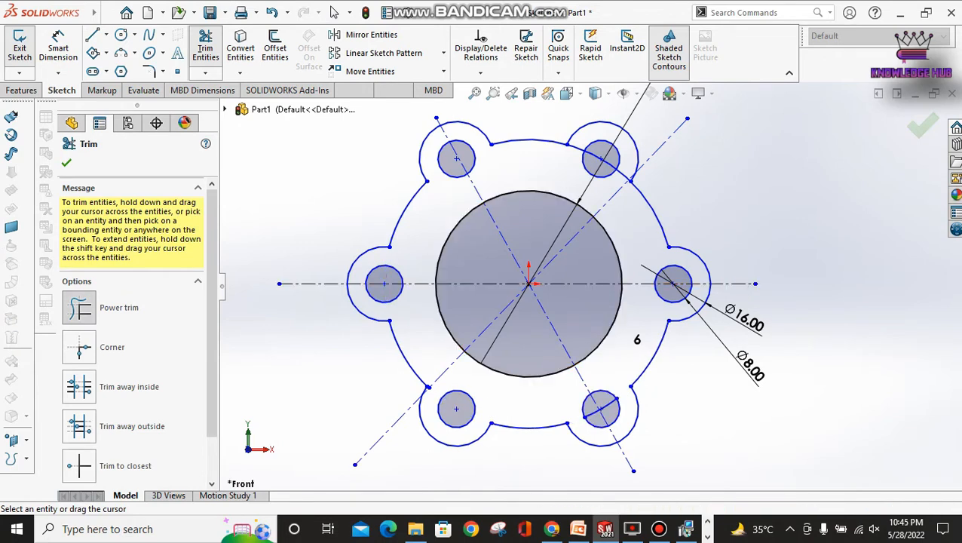
click(595, 411)
click(603, 160)
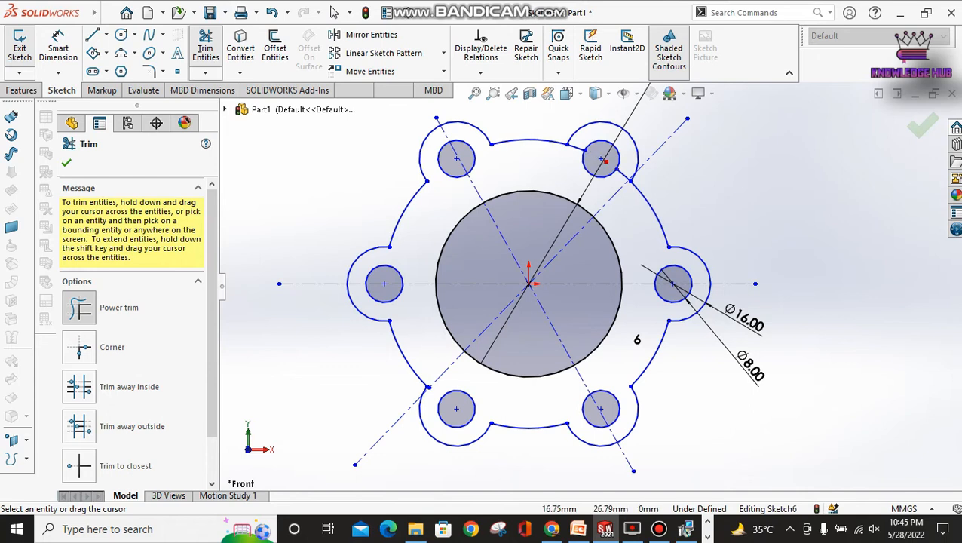
Step: Try to remove the short leftover arc stub at the lower-left lobe and undo the change
scroll(415, 419, down, 5)
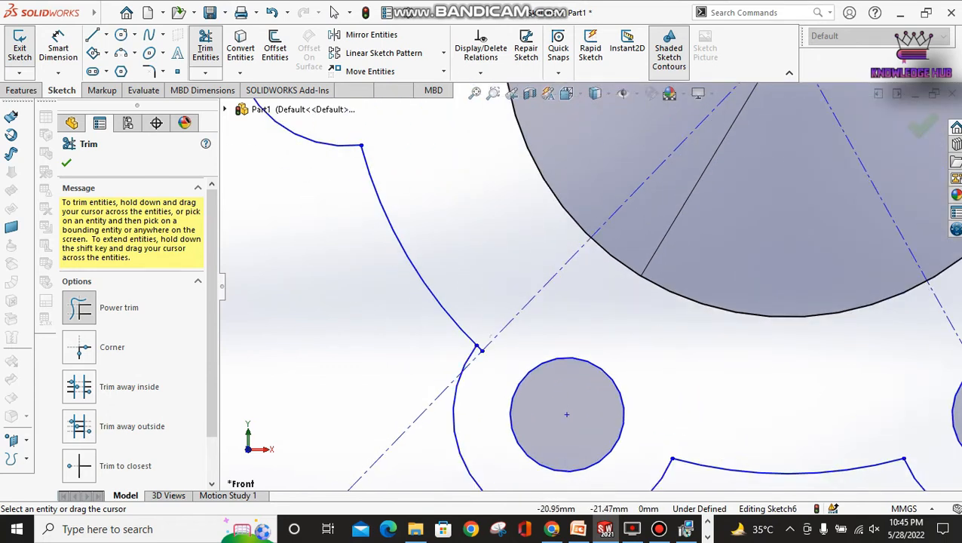
key(Escape)
scroll(567, 414, up, 5)
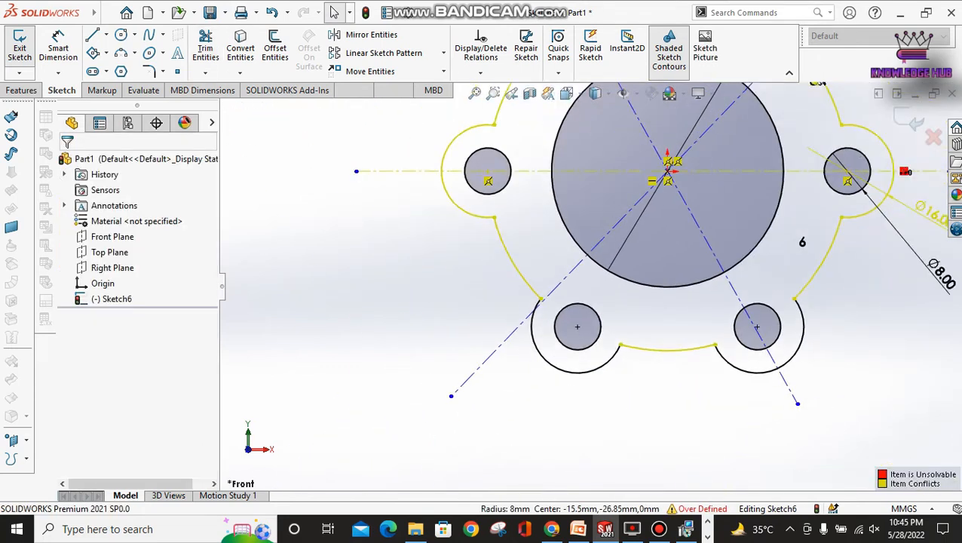
key(ctrl+z)
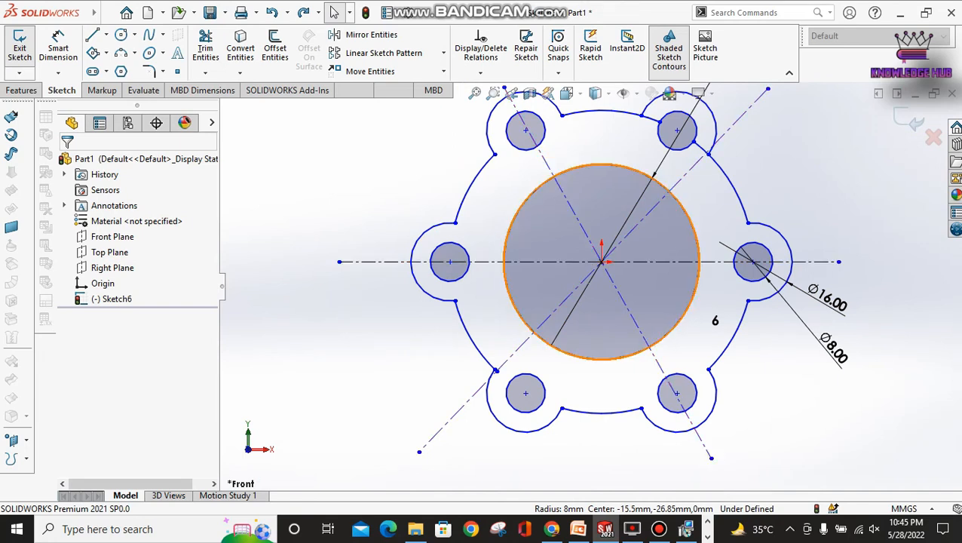
Step: Check the Exercise #2 slide in PowerPoint and dimension the angle between the horizontal centerline and the upper-right diagonal centerline as 60°
click(58, 46)
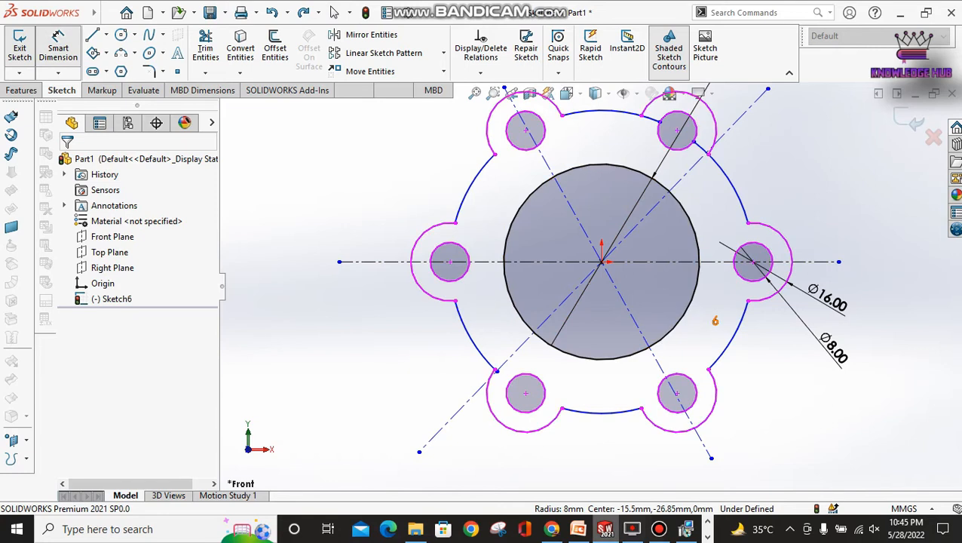
click(577, 529)
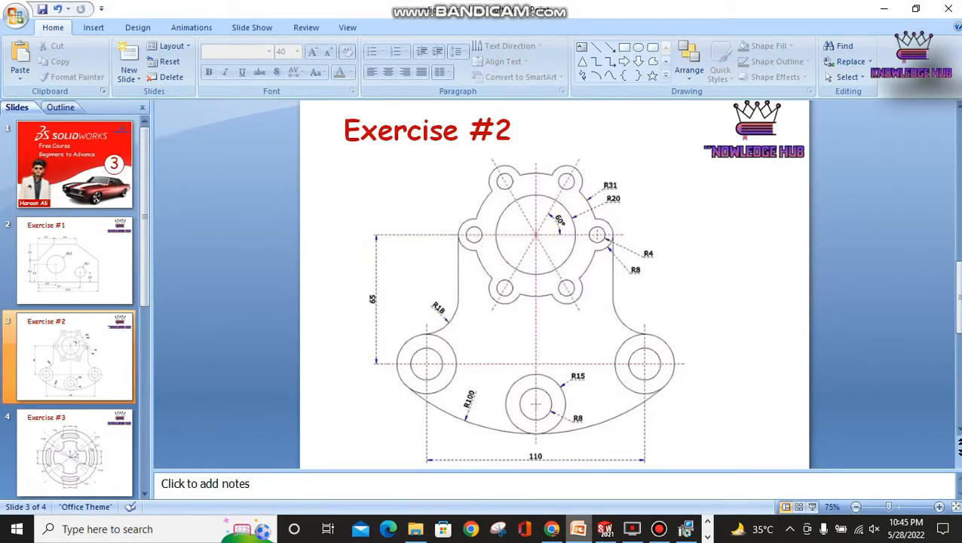
click(577, 529)
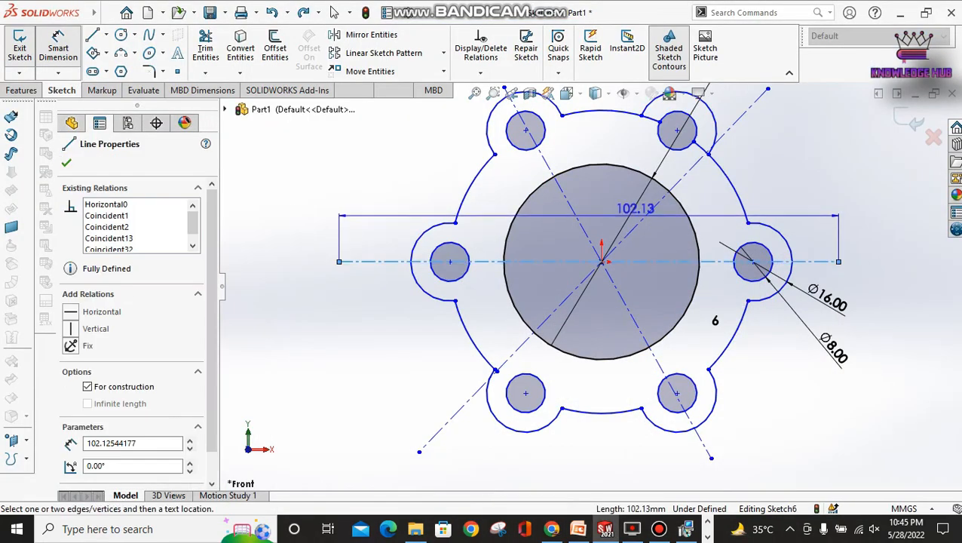
click(646, 216)
click(728, 256)
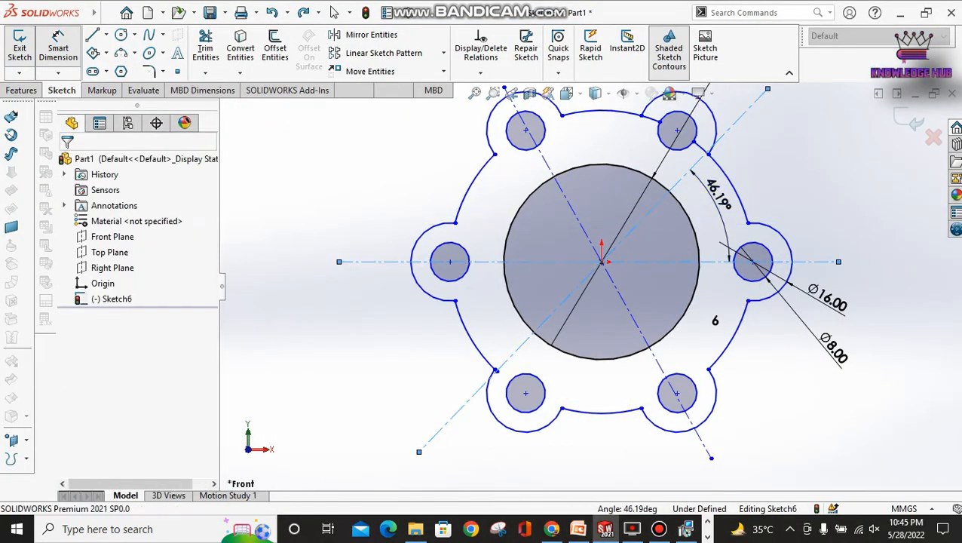
text(60)
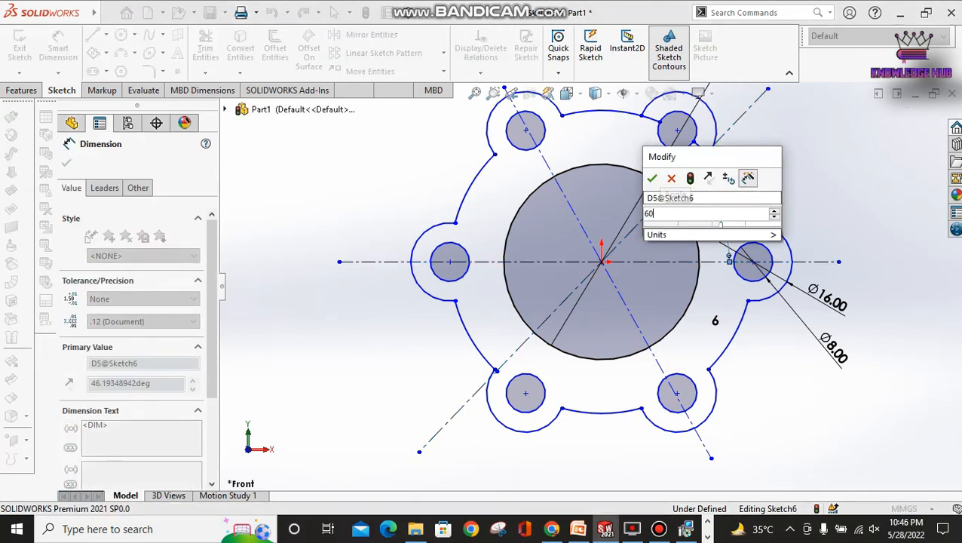
key(Return)
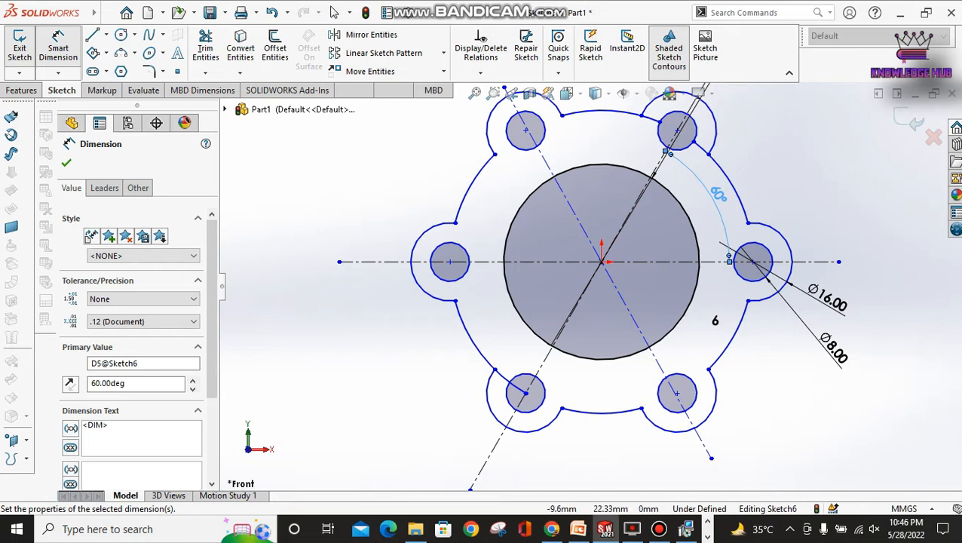
Step: Dimension the angle between the two diagonal centerlines as 60° and trim the leftover arc stubs at the upper-right and lower-left lobes
click(547, 164)
click(656, 169)
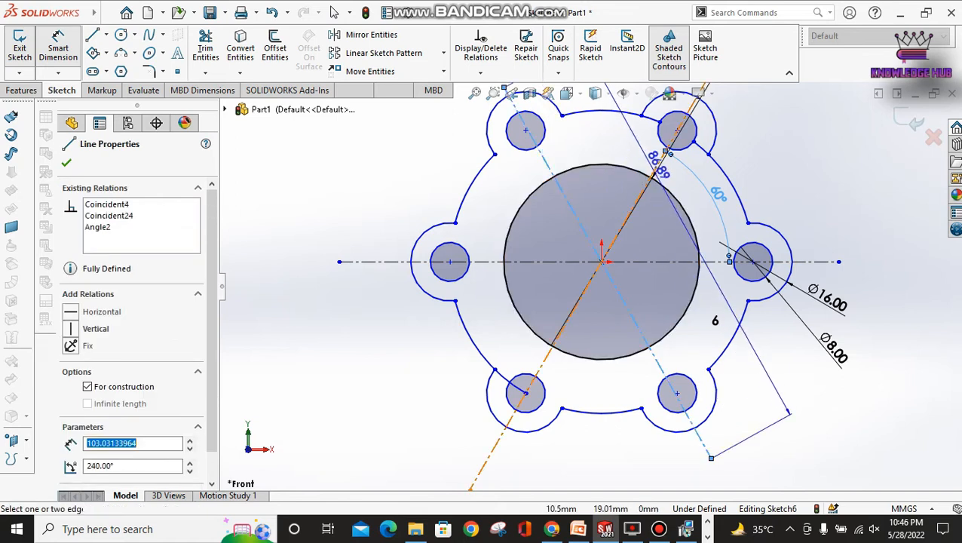
click(619, 143)
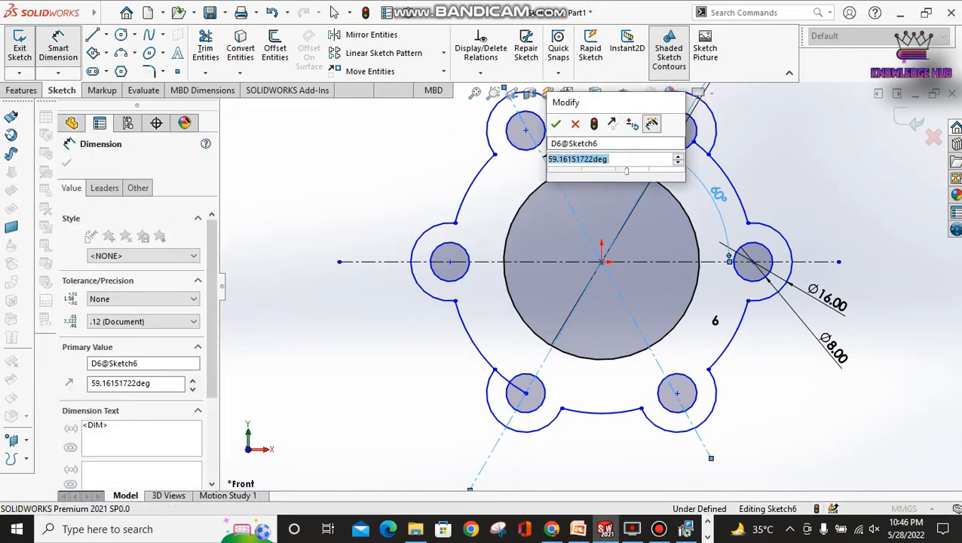
text(60)
key(Return)
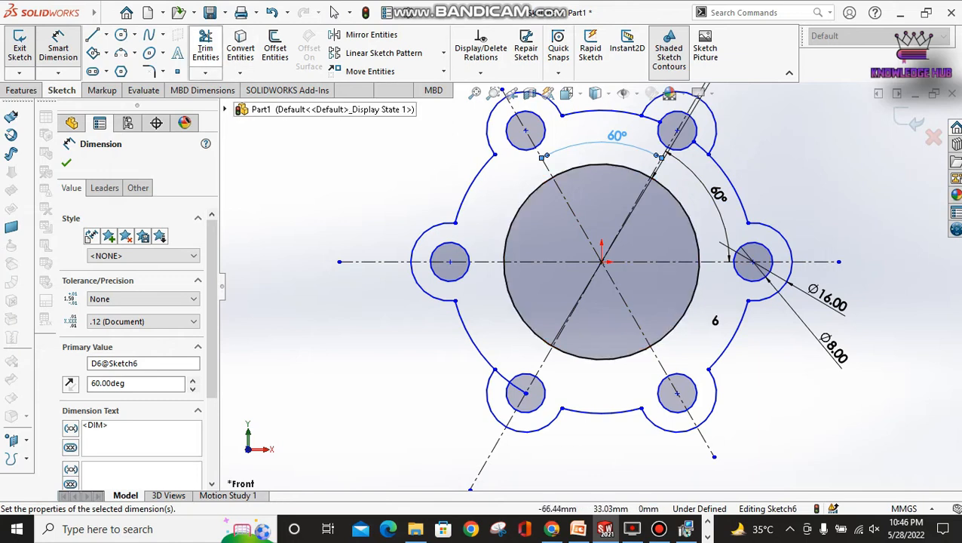
click(205, 45)
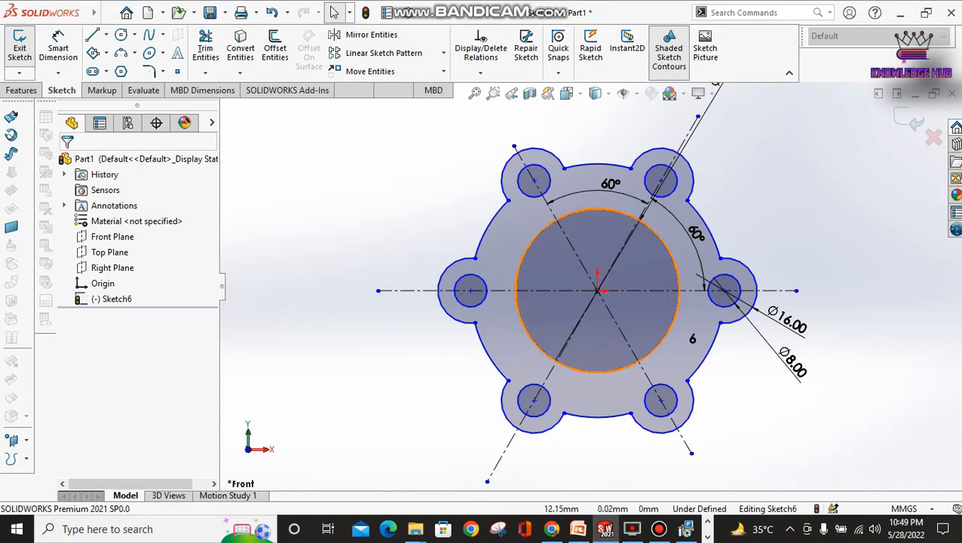
Step: Check the Exercise #2 slide in PowerPoint and dimension the horizontal distance from the origin to the left hole's center as 31 mm
click(578, 529)
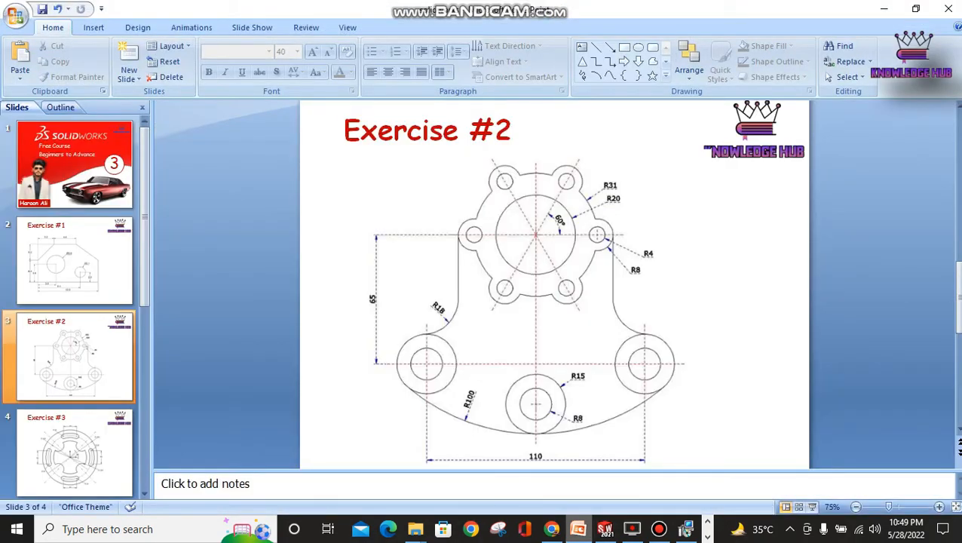
click(578, 530)
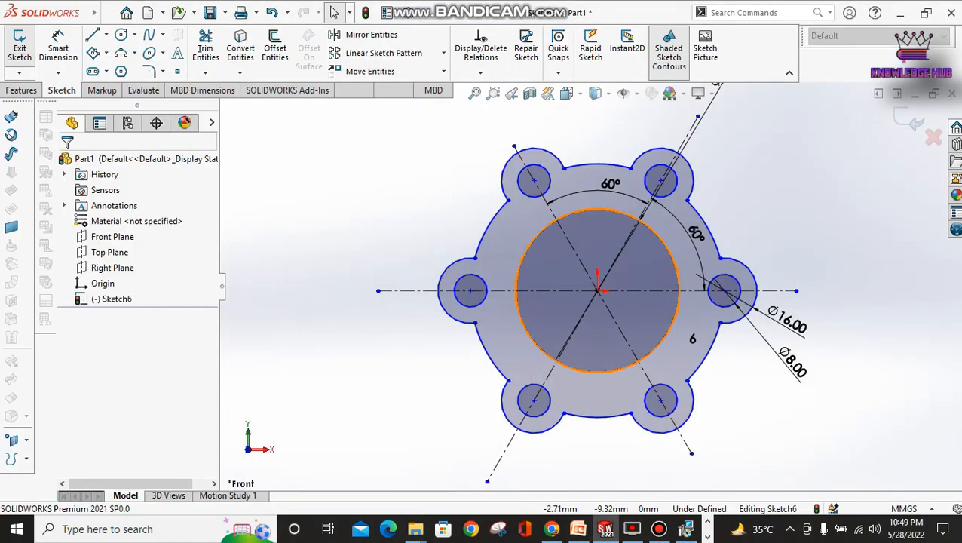
click(414, 530)
click(605, 530)
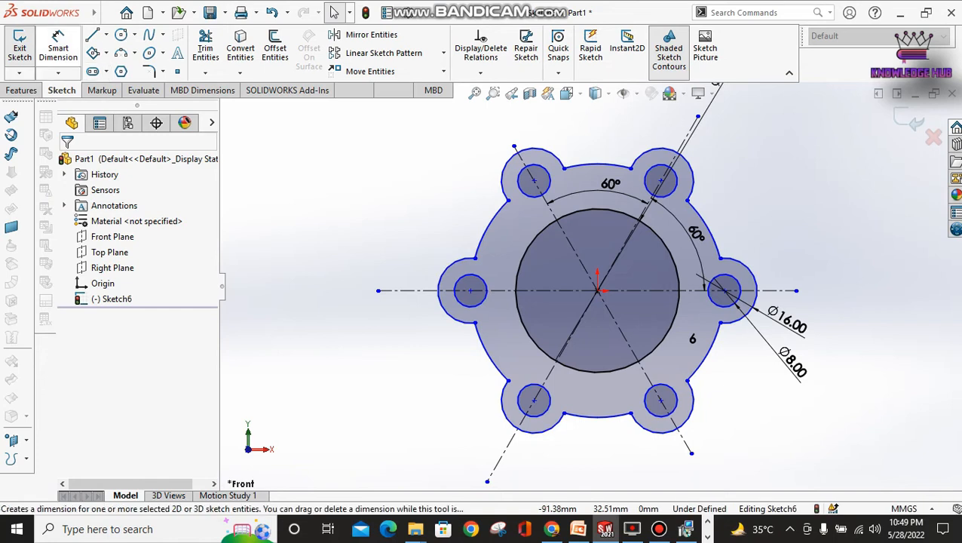
click(58, 38)
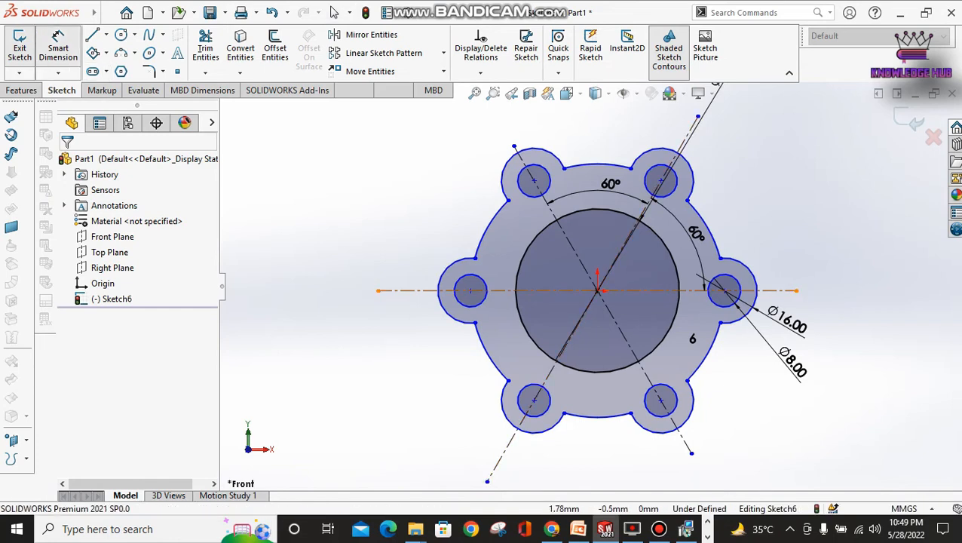
click(597, 291)
click(471, 291)
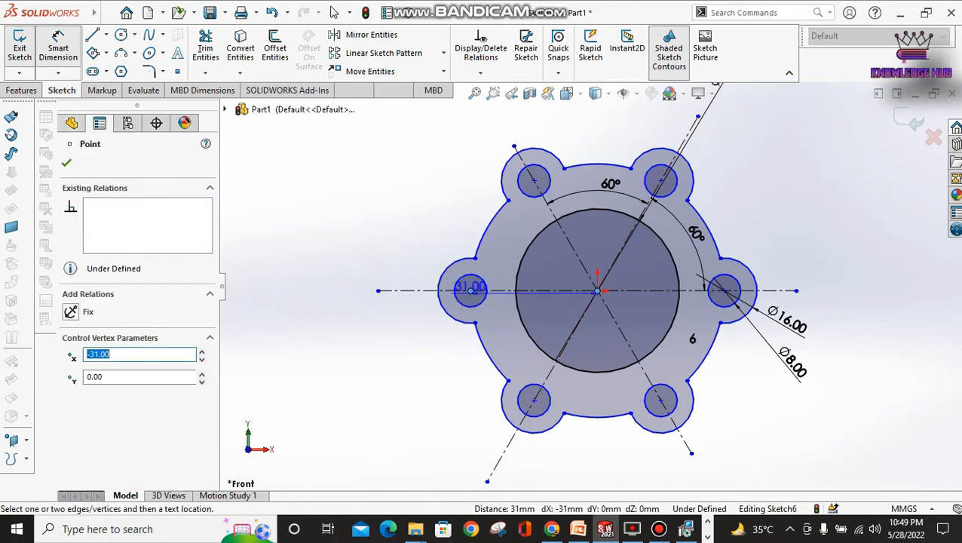
click(461, 388)
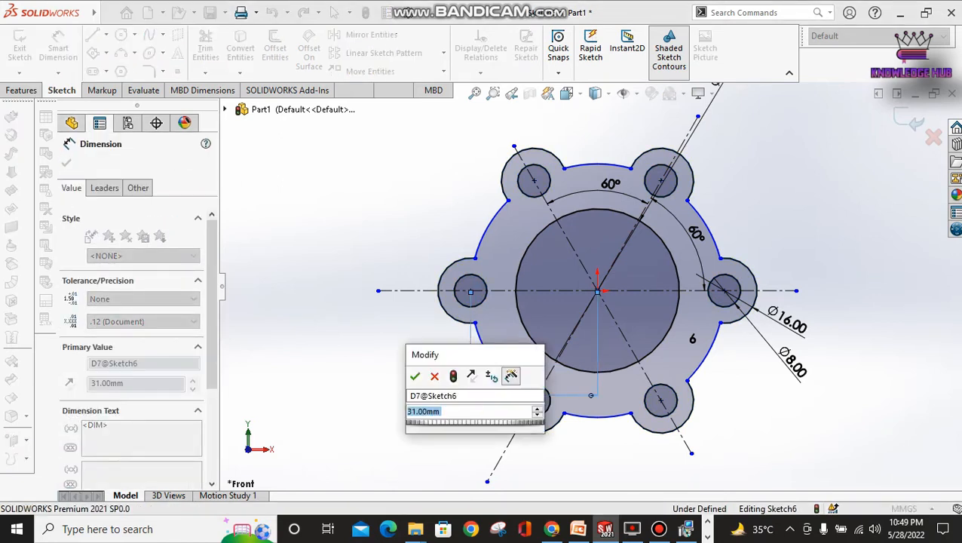
key(Return)
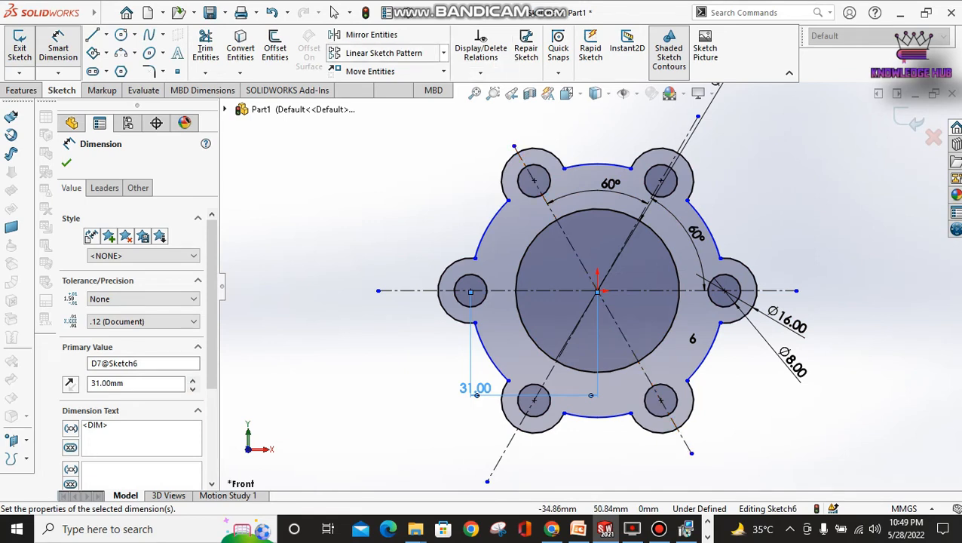
Step: Dimension the radius of the outer ring arc between the left and upper-left lobes as 31 mm
click(443, 53)
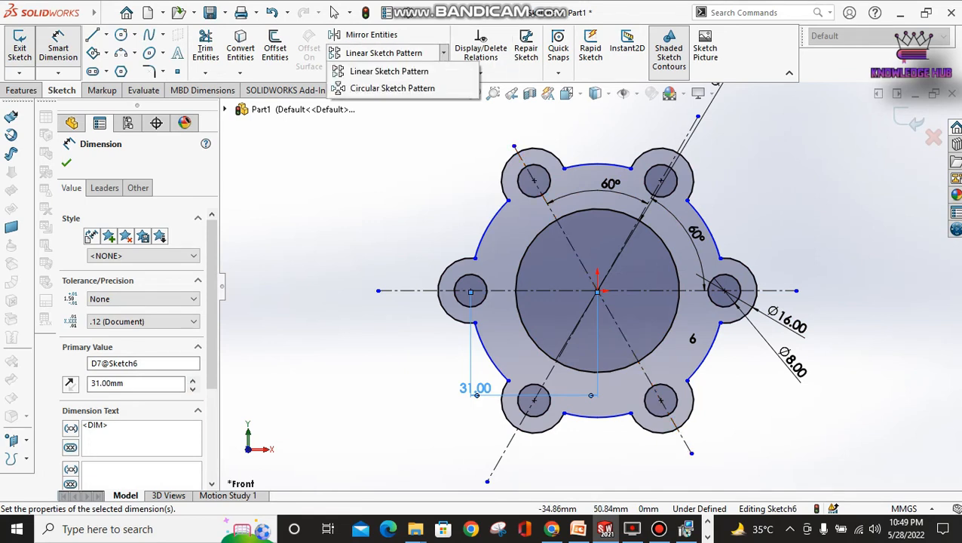
click(389, 174)
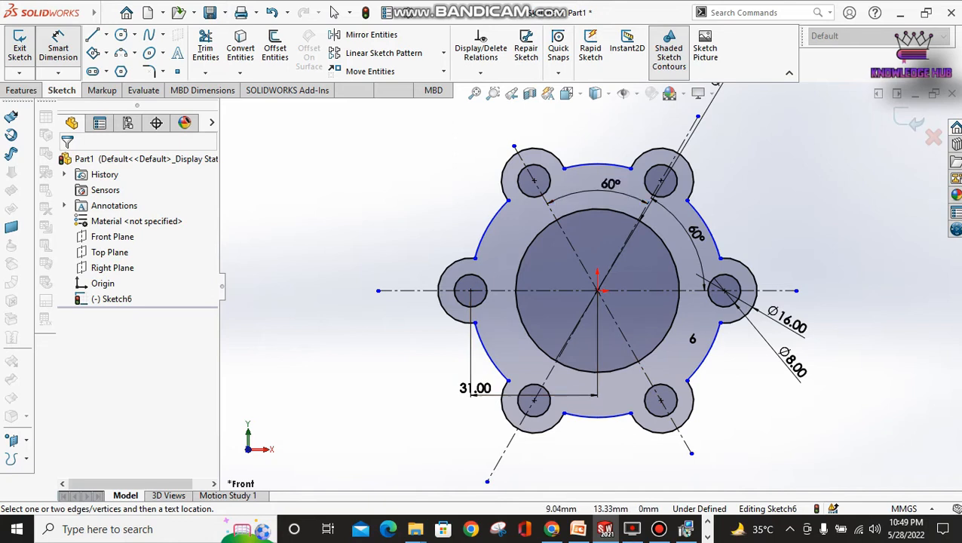
click(597, 291)
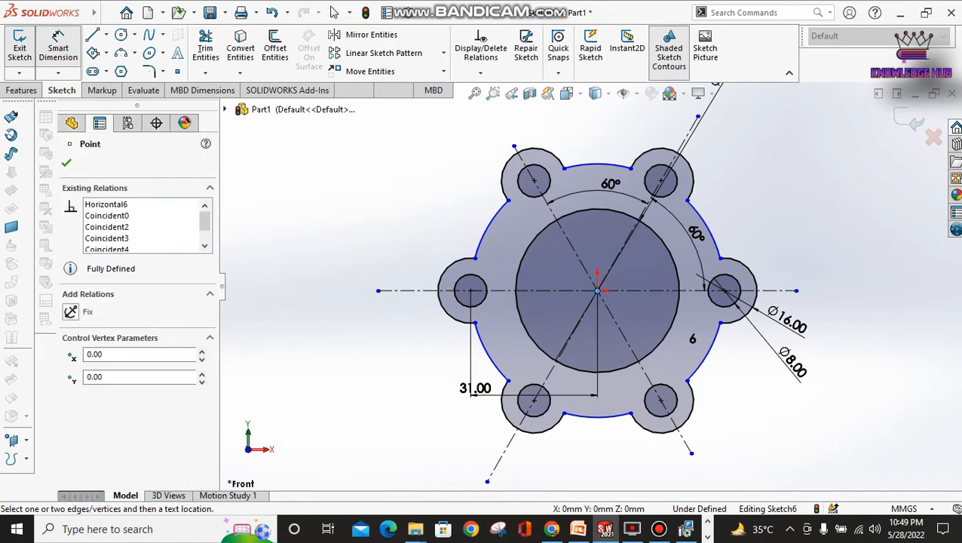
click(489, 228)
click(489, 228)
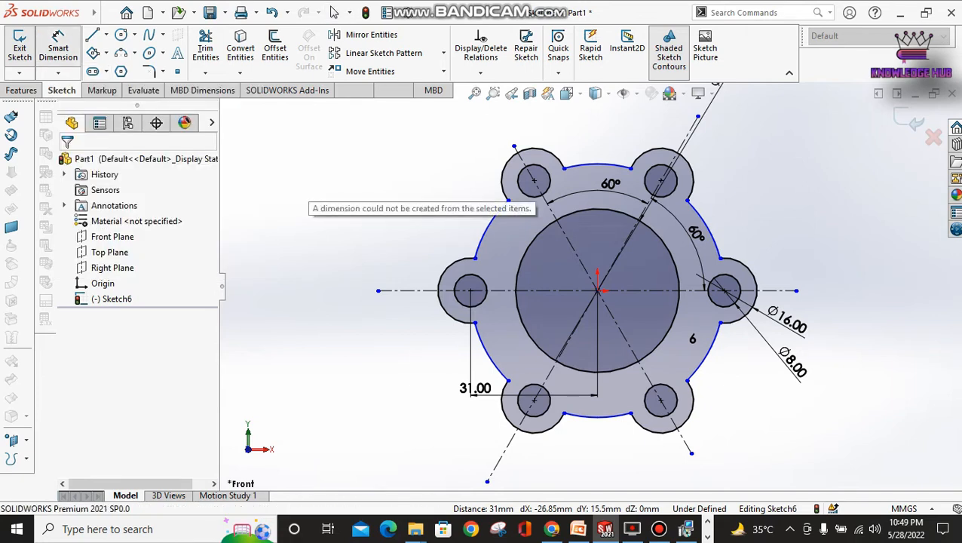
click(487, 226)
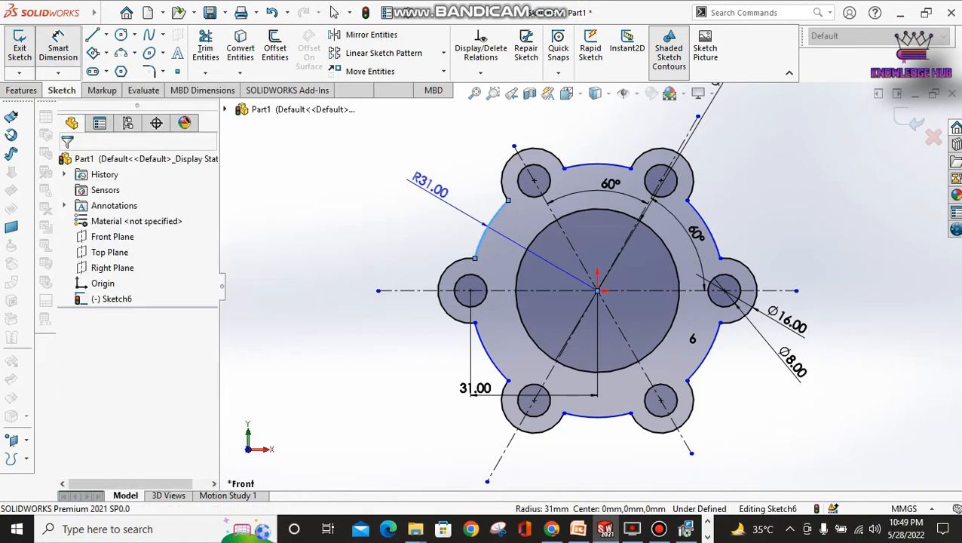
click(424, 198)
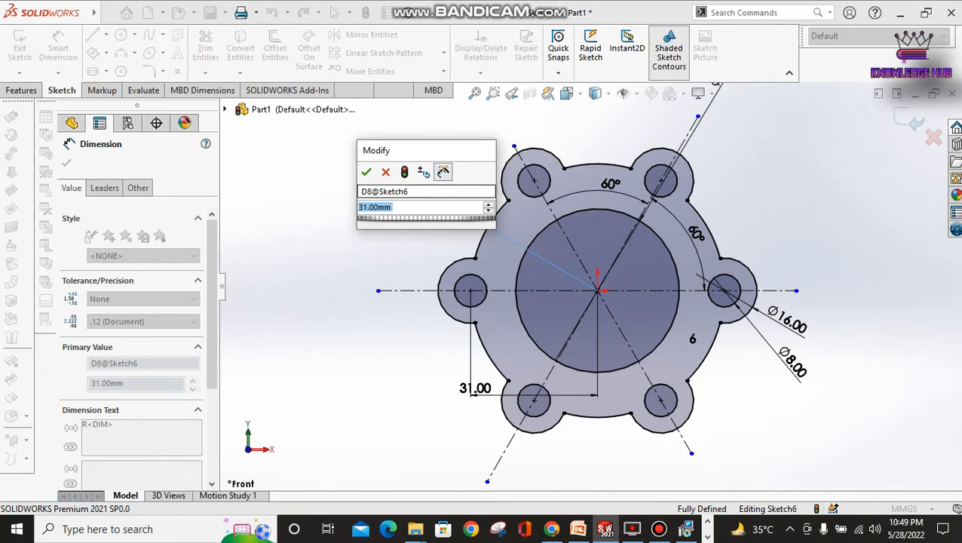
click(367, 172)
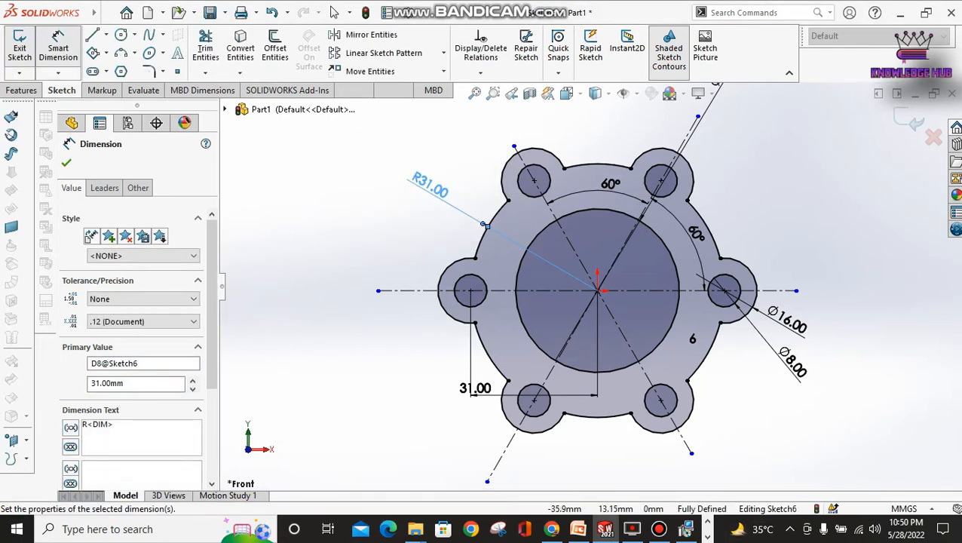
Step: Examine the lower circles and connecting arcs of the Exercise #2 drawing in PowerPoint against the sketch in SOLIDWORKS
click(58, 46)
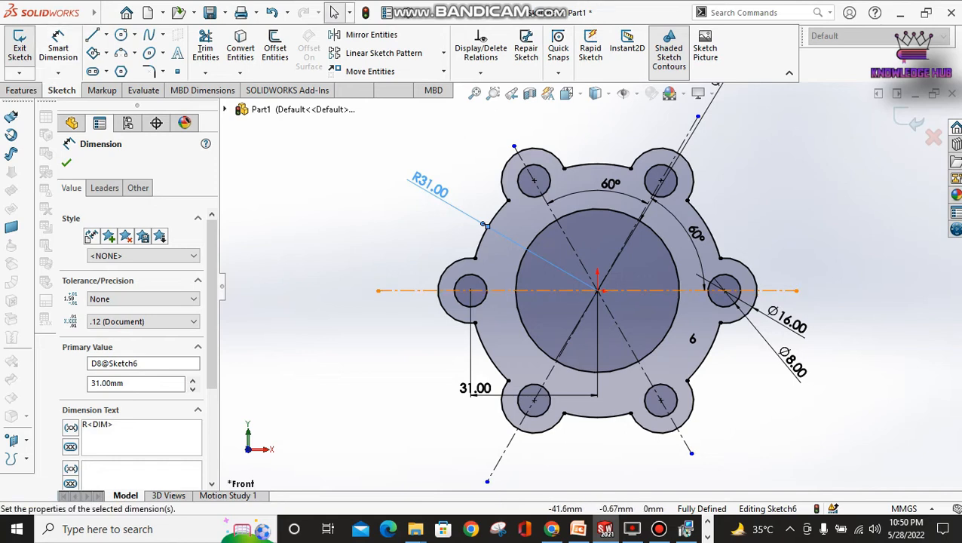
key(z)
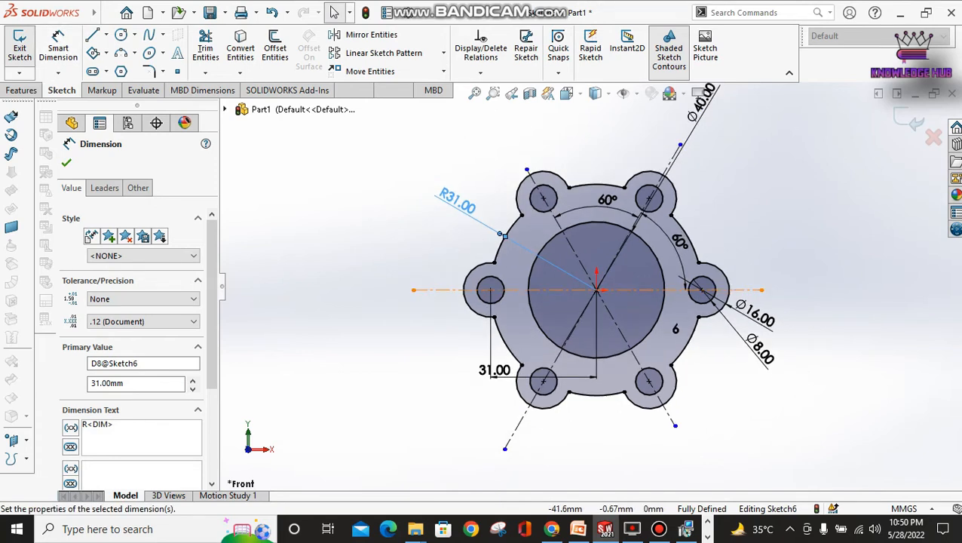
key(z)
key(z)
key(z)
key(z)
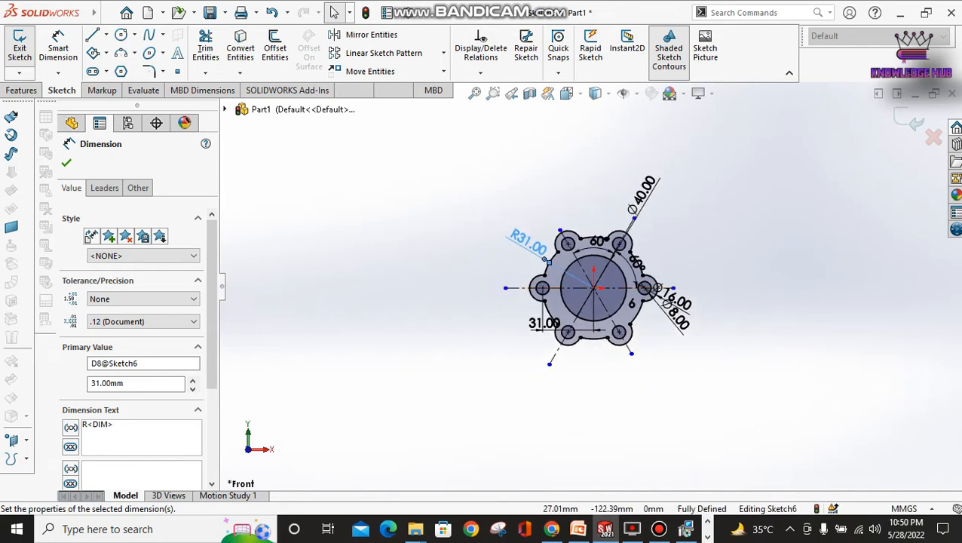
click(579, 529)
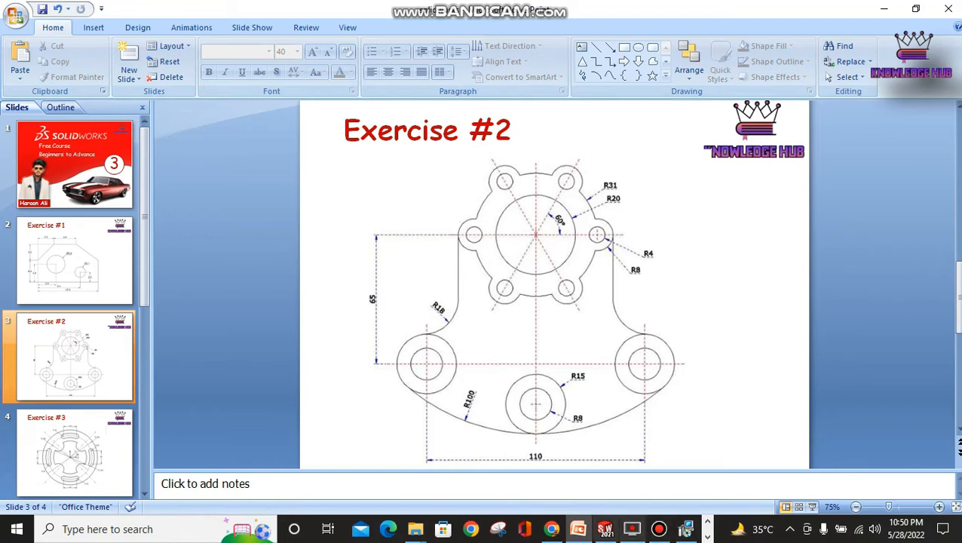
click(605, 529)
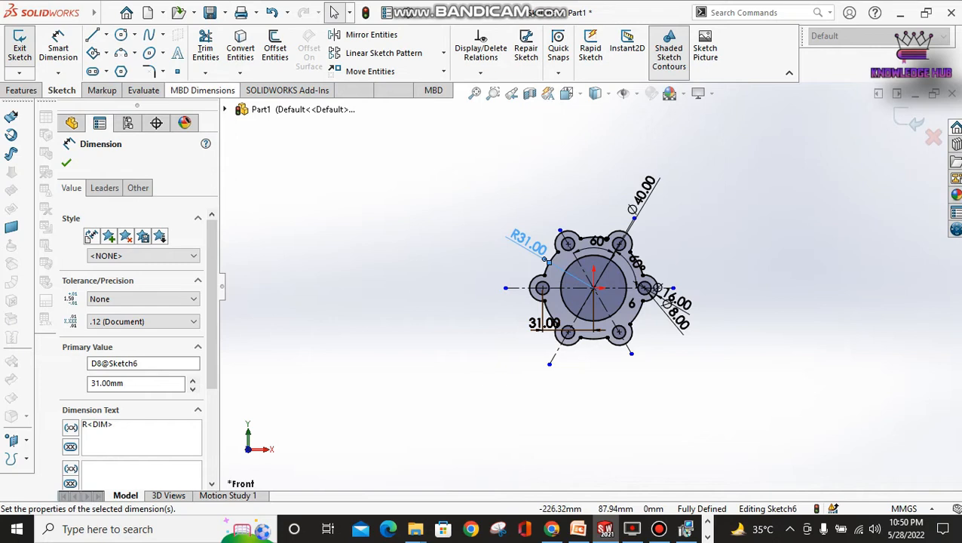
click(120, 34)
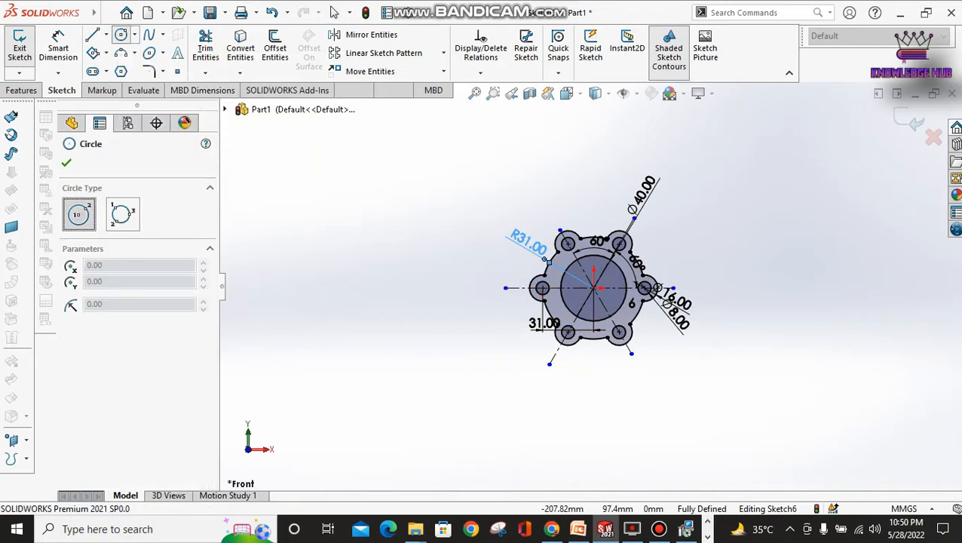
click(134, 53)
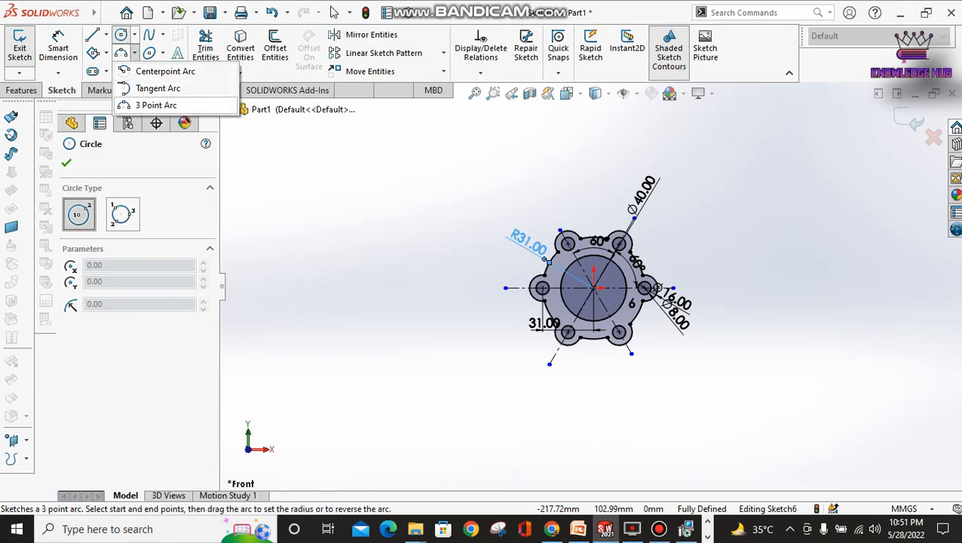
click(135, 34)
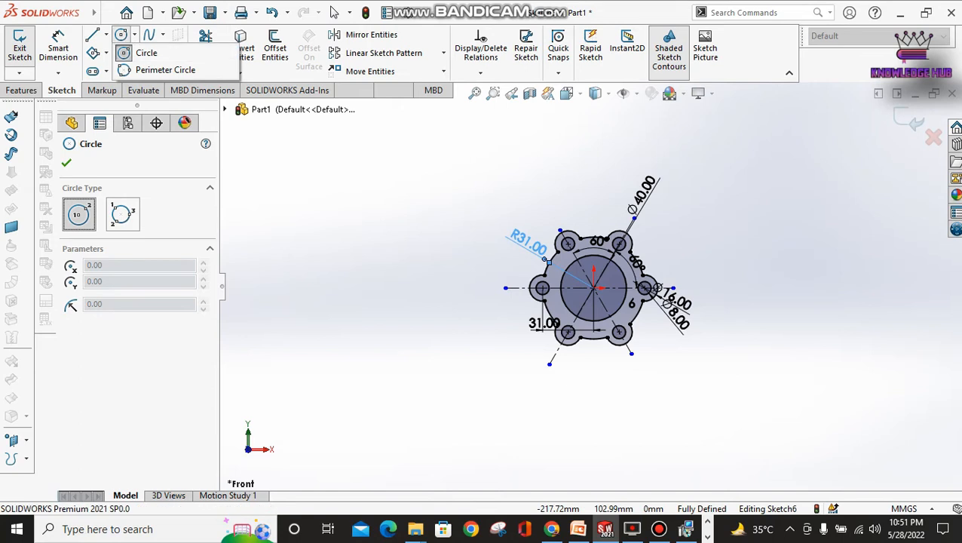
key(Escape)
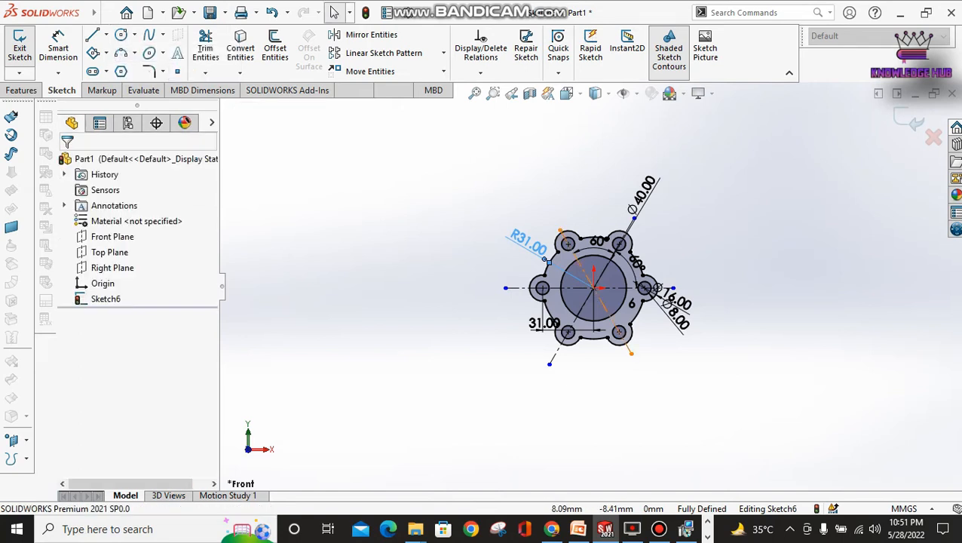
Step: Sketch a large circle about 221 mm in diameter, centered on the origin and enclosing the whole six-lobed flange
click(594, 287)
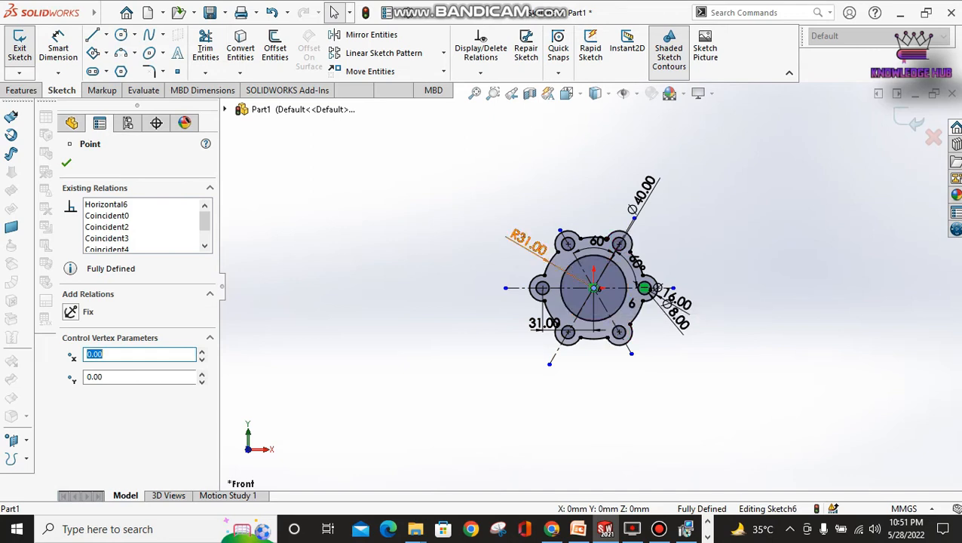
click(121, 35)
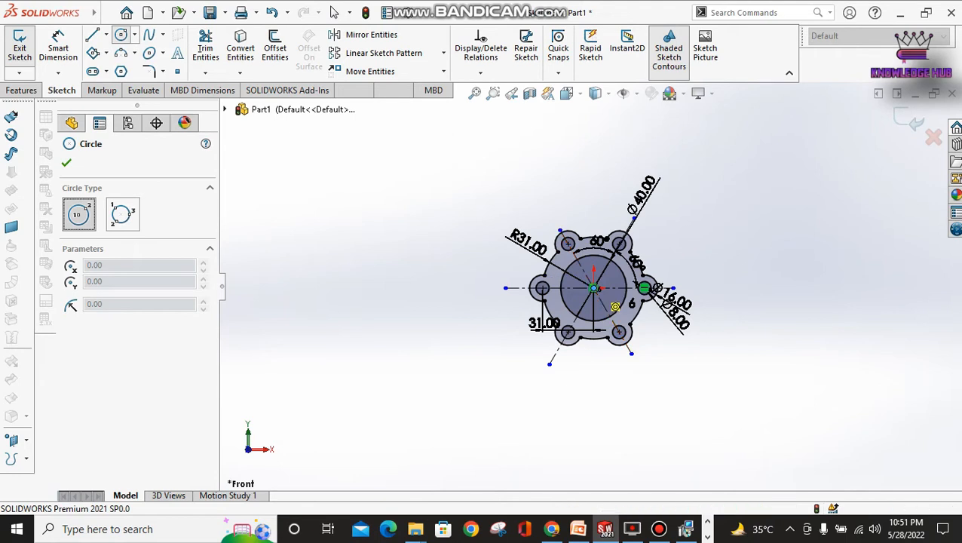
click(595, 293)
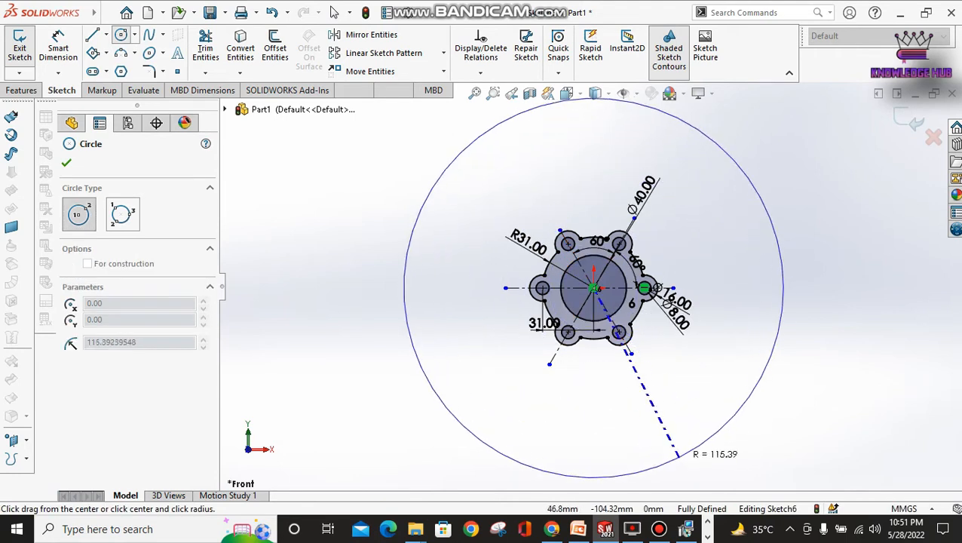
click(665, 456)
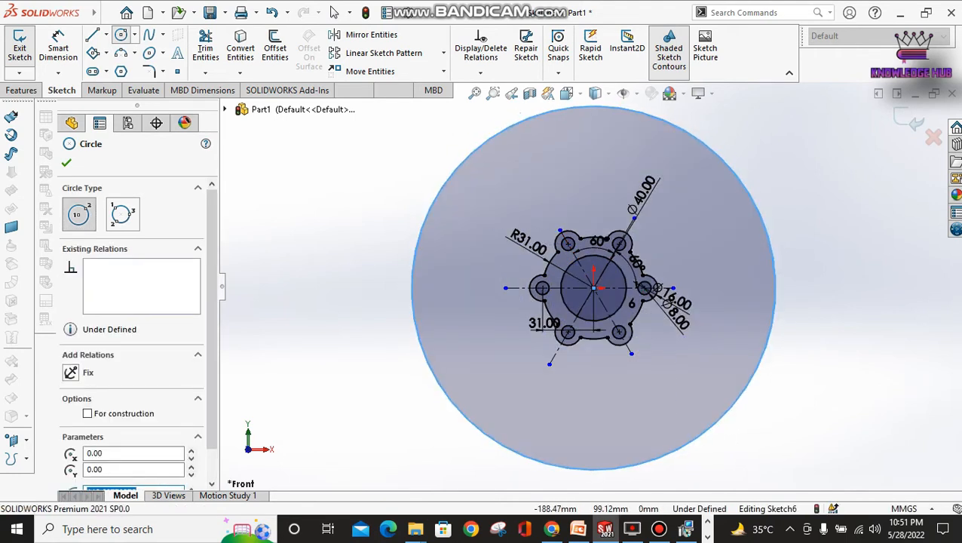
Step: Dimension the large circle's diameter as 200 mm and check the Exercise #2 slide in PowerPoint before returning to SOLIDWORKS
click(58, 45)
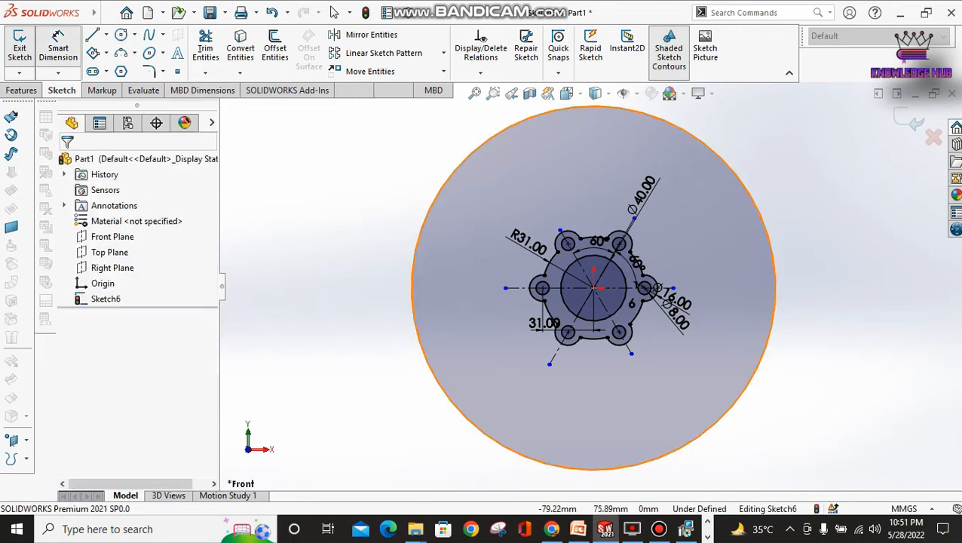
click(458, 166)
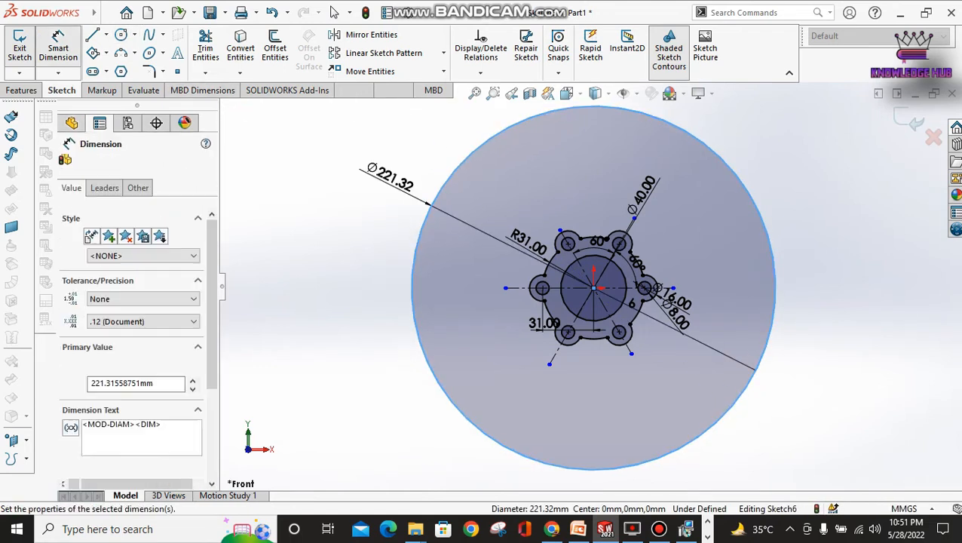
click(377, 181)
text(200)
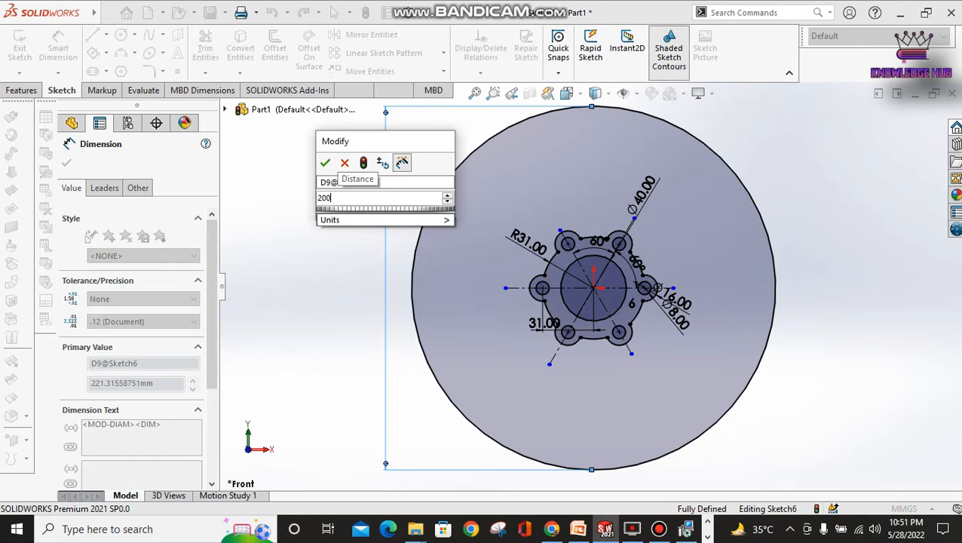
key(Return)
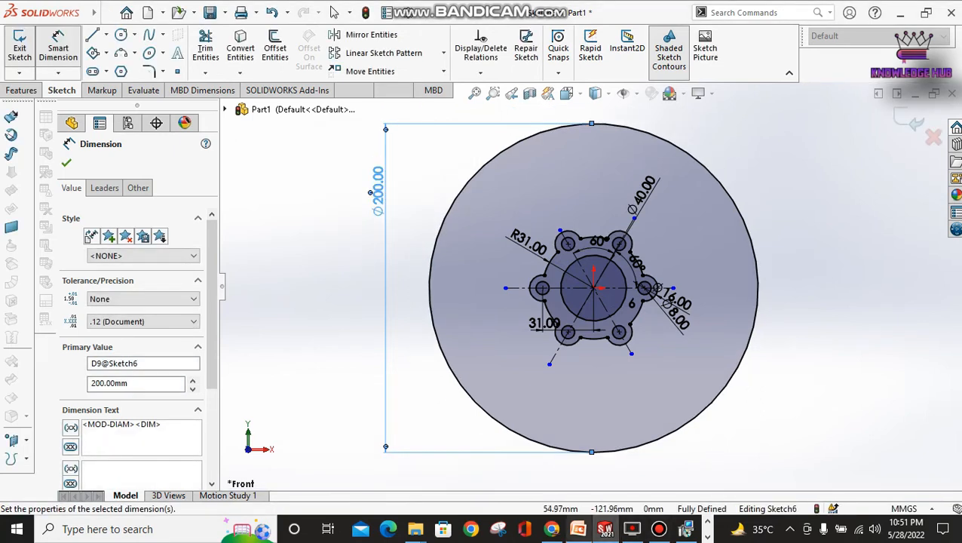
mouse_move(578, 528)
click(577, 529)
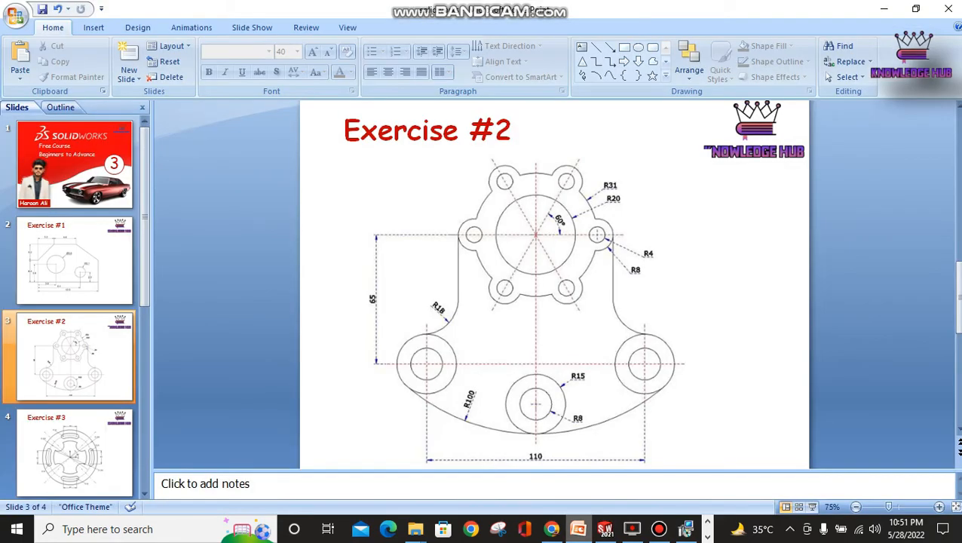
key(alt+Tab)
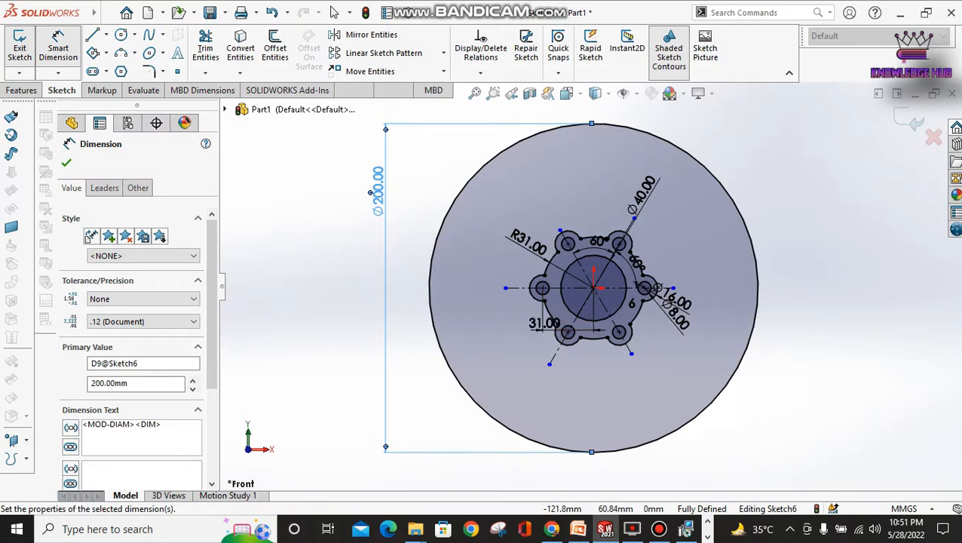
click(106, 34)
click(125, 71)
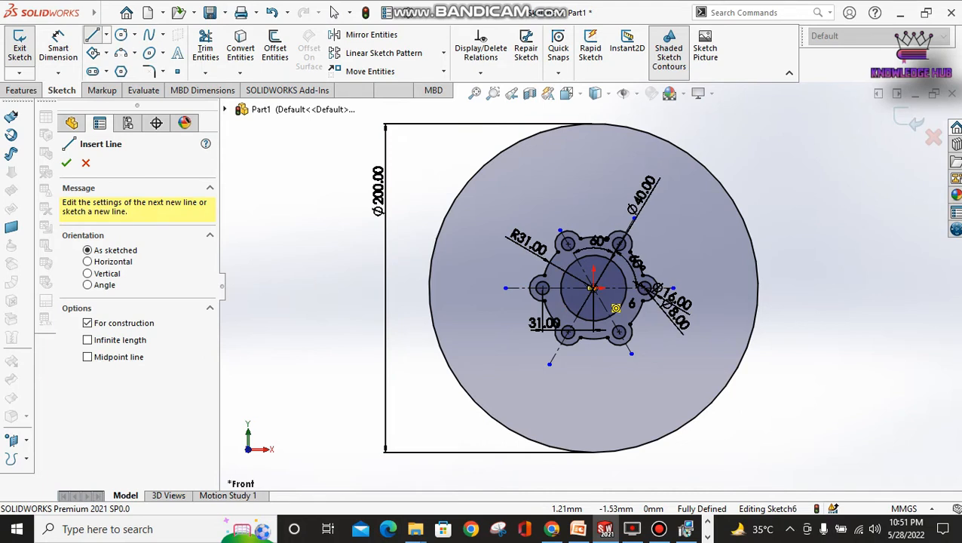
click(594, 288)
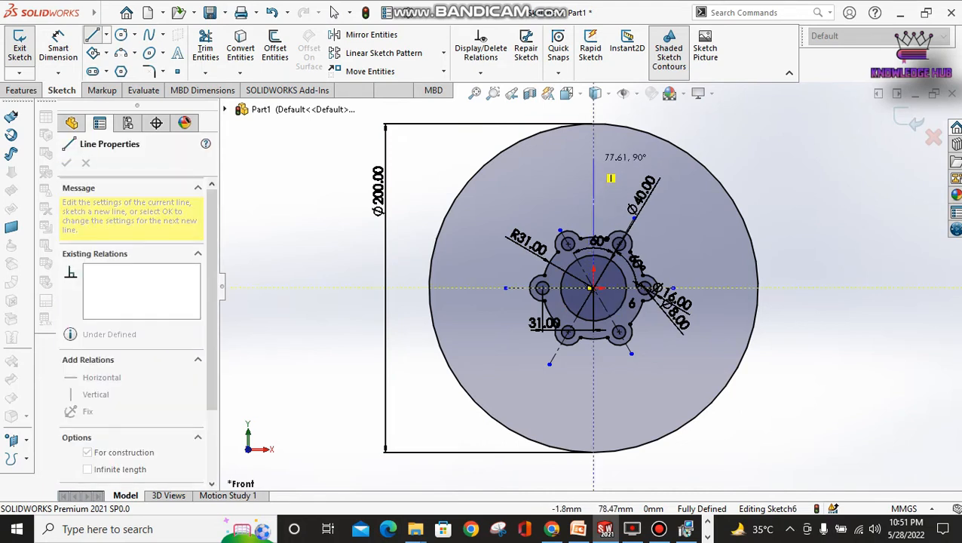
key(Escape)
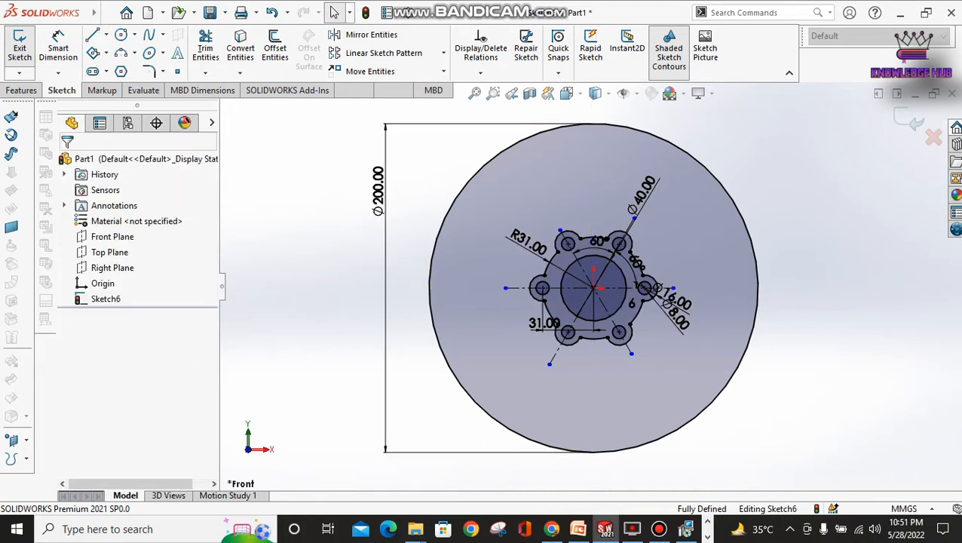
Step: Draw a vertical centerline about 214 mm long through the origin, extending past both ends of the large circle
click(106, 35)
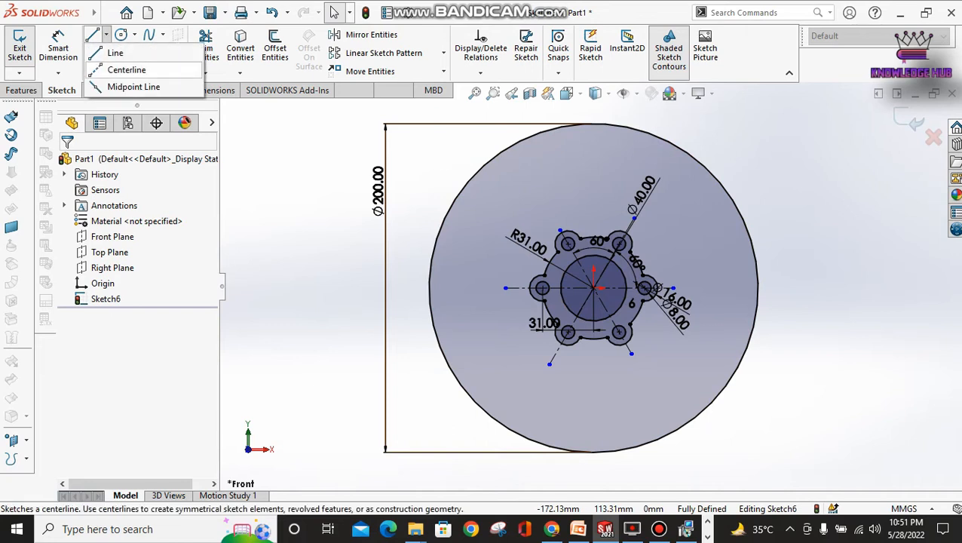
click(126, 69)
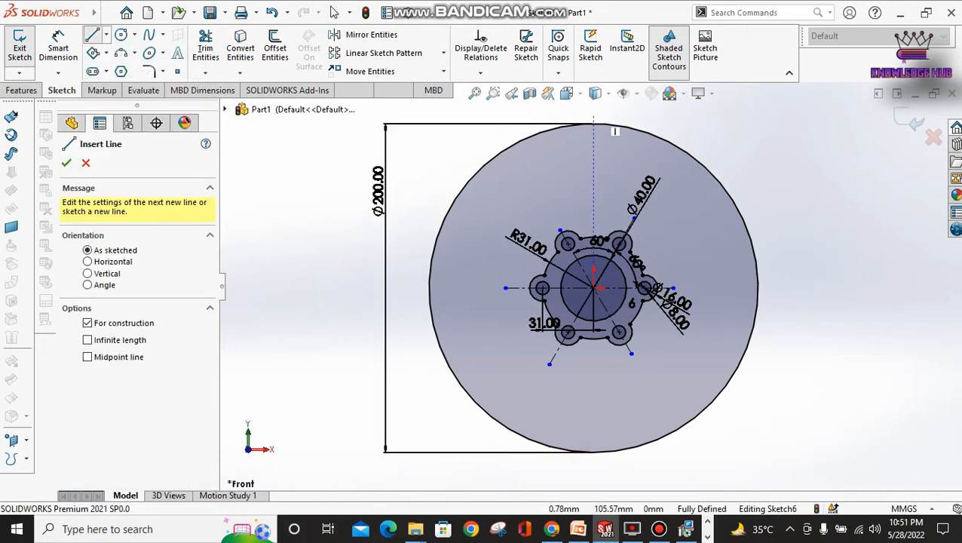
click(594, 124)
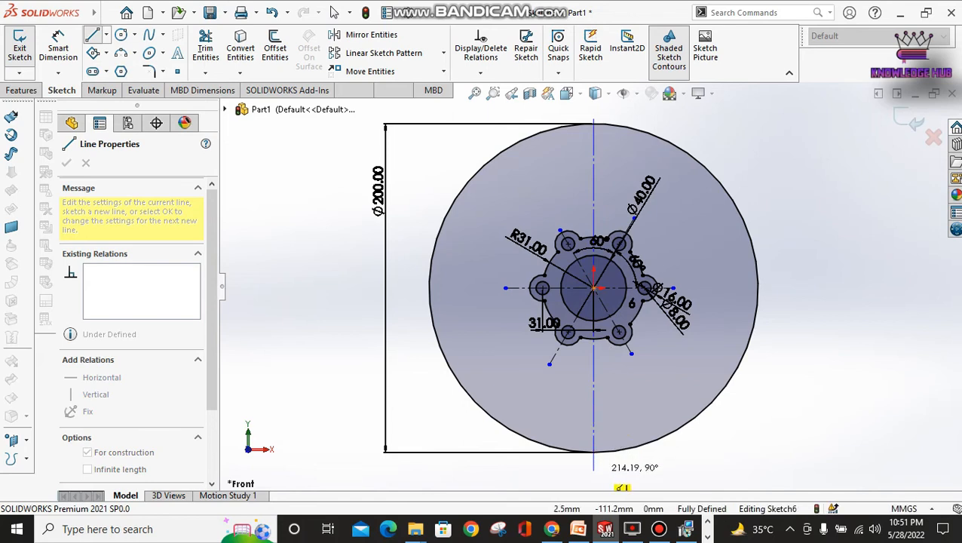
click(594, 472)
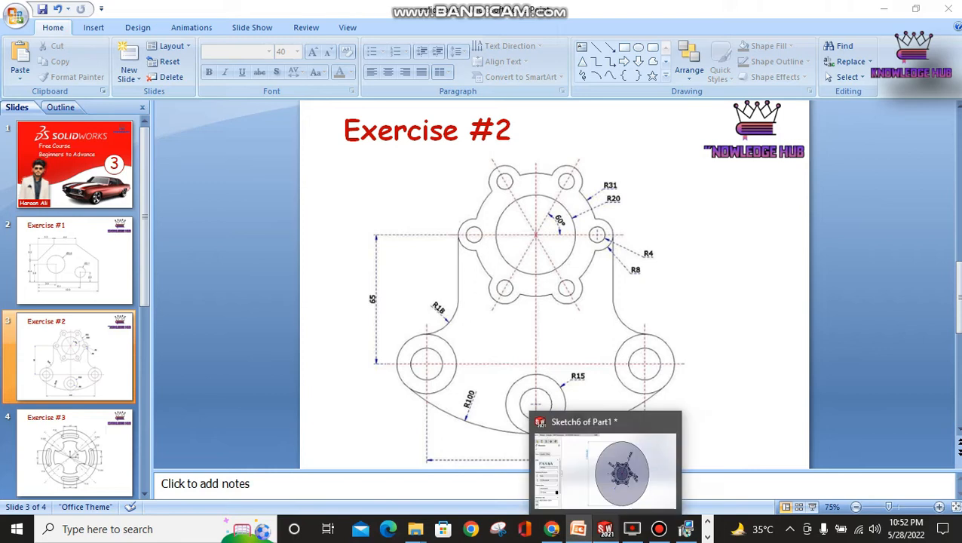
Step: Return to SOLIDWORKS and sketch two concentric circles, about 16 and 28 mm in diameter, on the vertical centerline about 79 mm below the origin
click(604, 529)
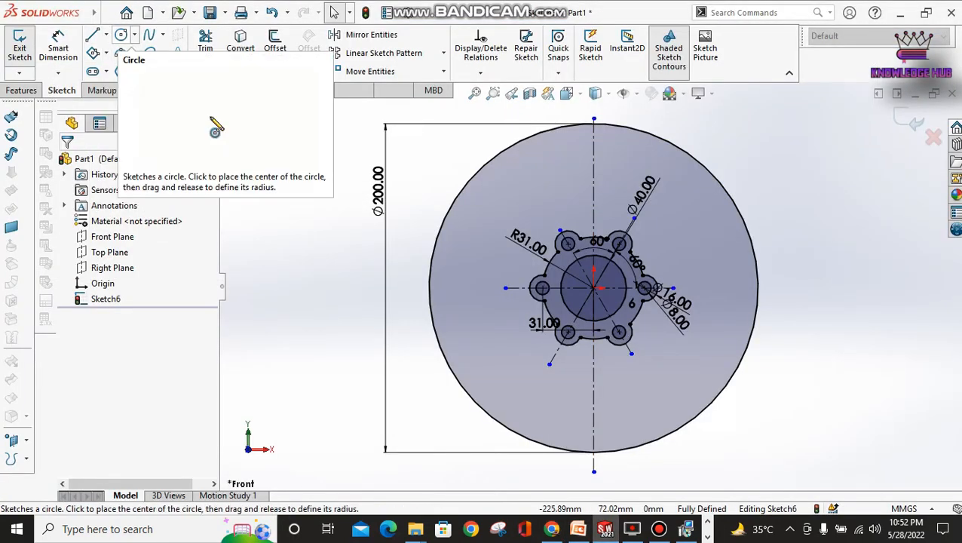
click(121, 35)
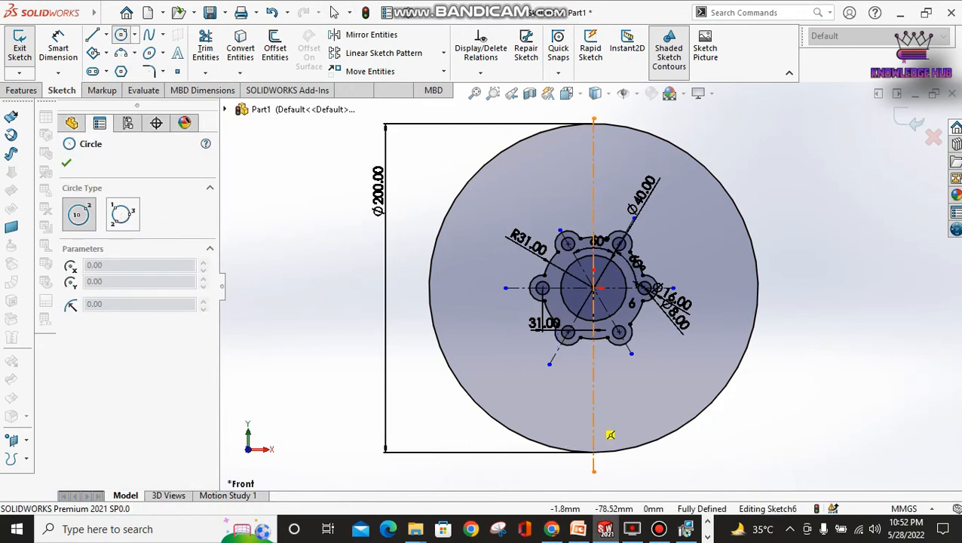
click(594, 417)
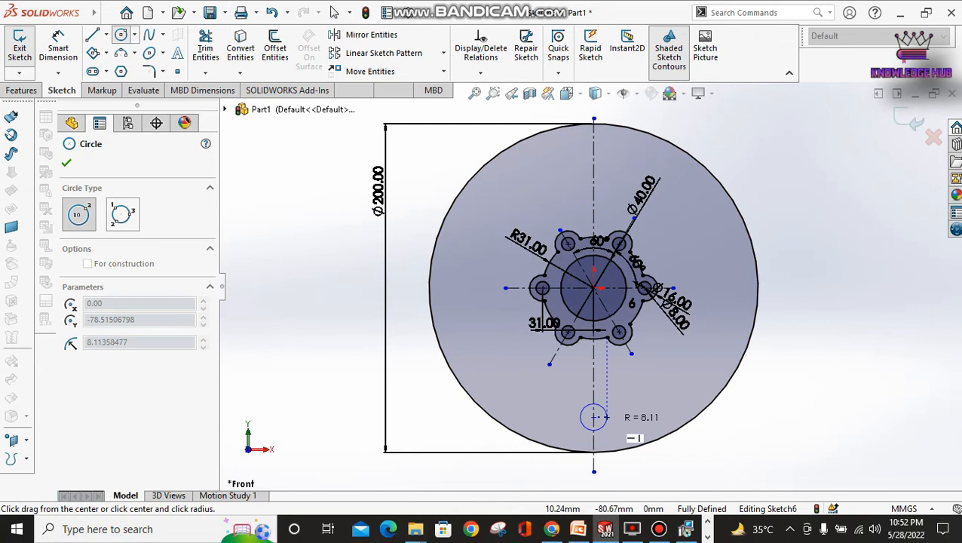
click(607, 417)
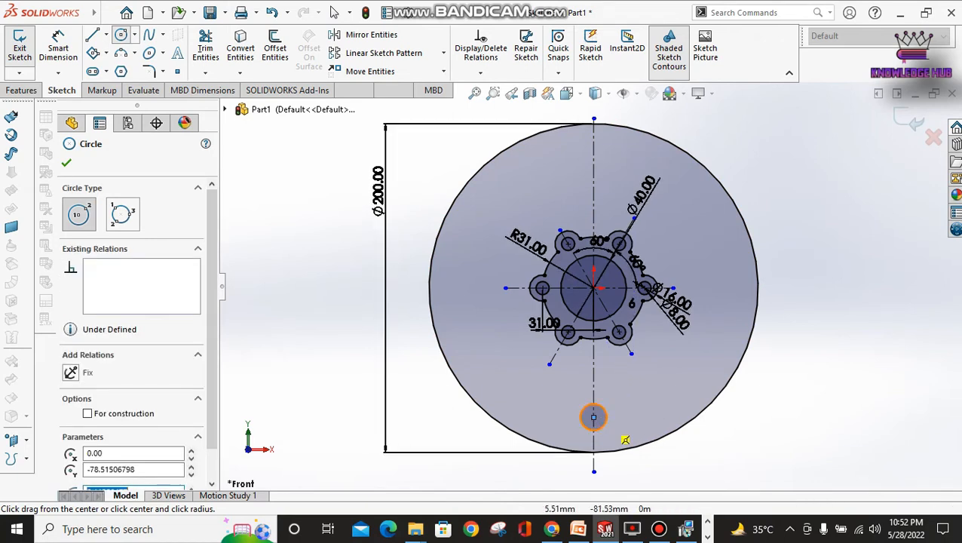
click(593, 417)
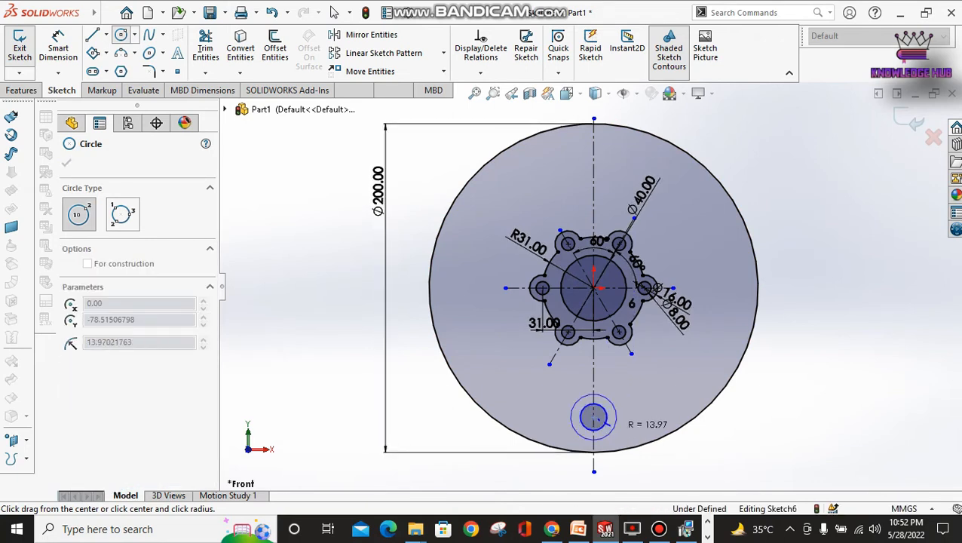
click(617, 417)
Step: Dimension the diameters of the two concentric lower circles as 30 mm for the outer and 16 mm for the inner
click(58, 42)
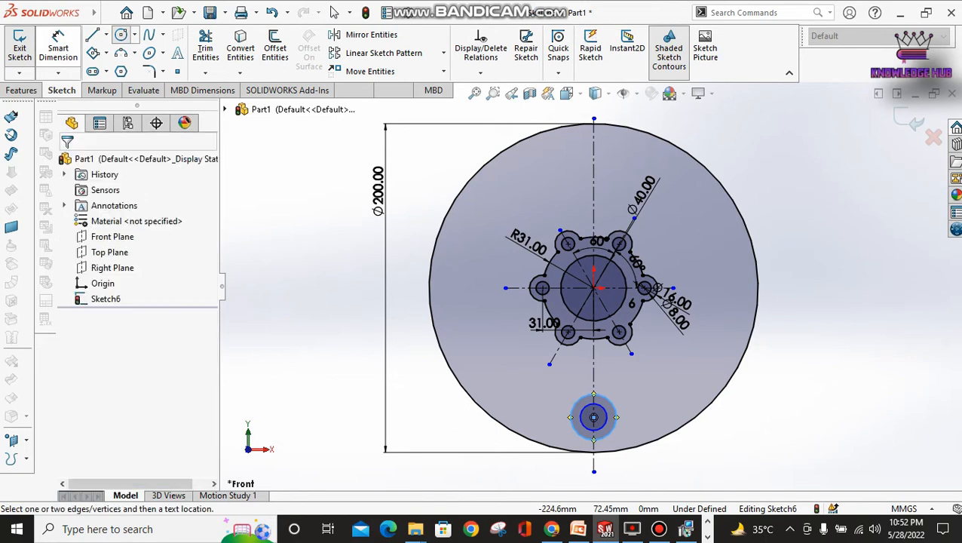
click(616, 421)
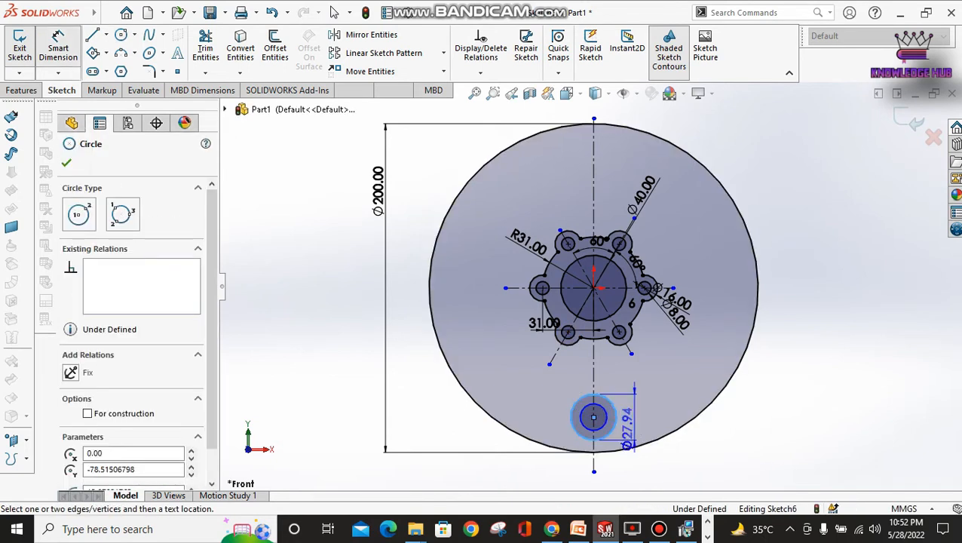
click(637, 419)
text(30)
key(Return)
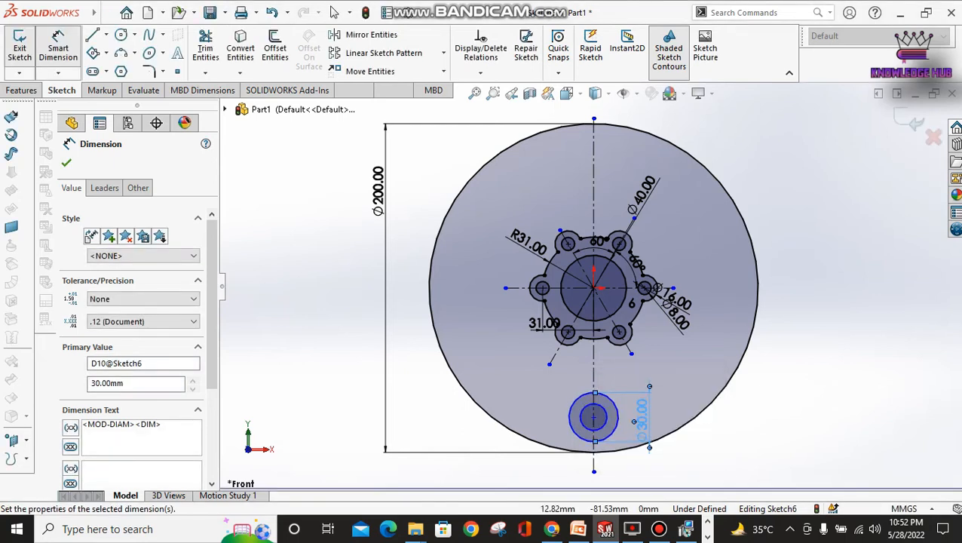
click(607, 419)
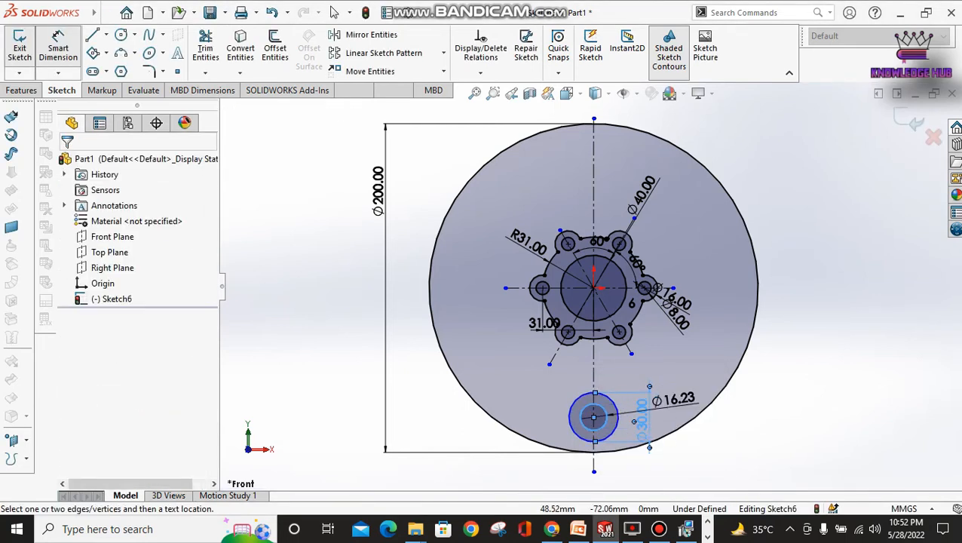
click(674, 405)
text(16)
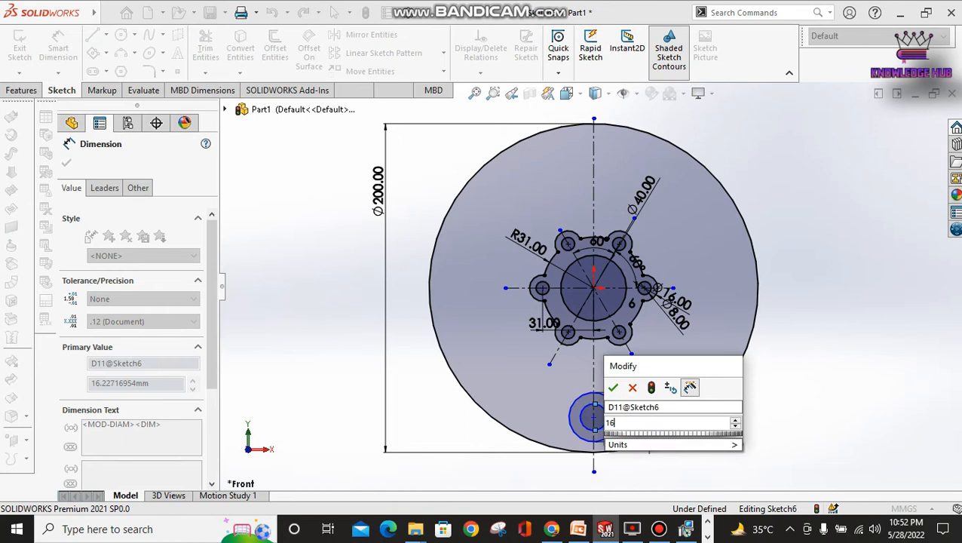
key(Return)
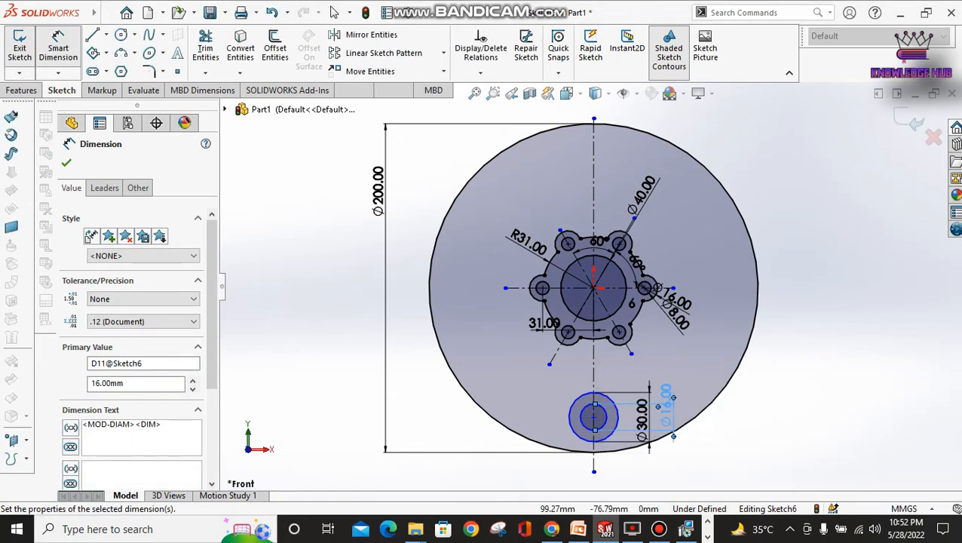
click(757, 414)
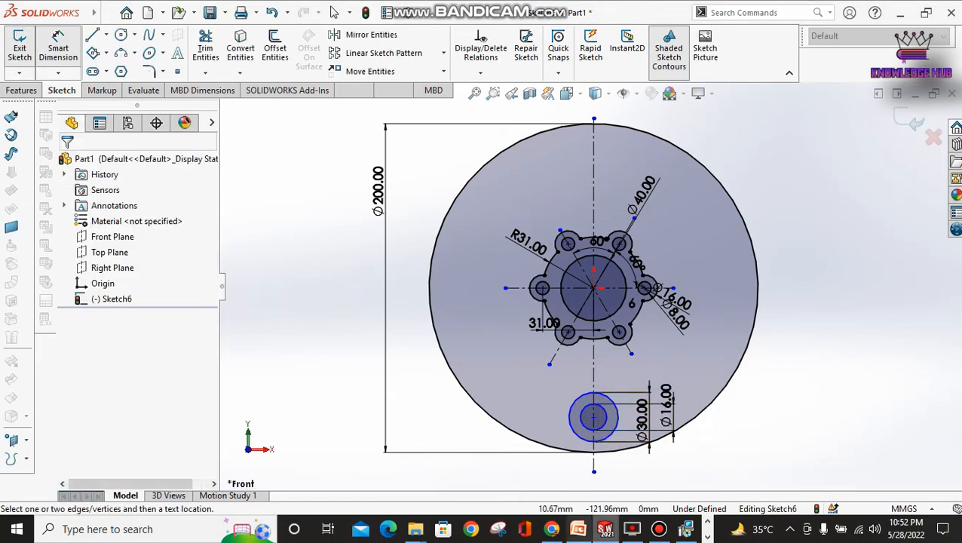
Step: Check the Exercise #2 slide in PowerPoint and make the 30 mm lower circle tangent to the 200 mm circle in SOLIDWORKS
click(578, 529)
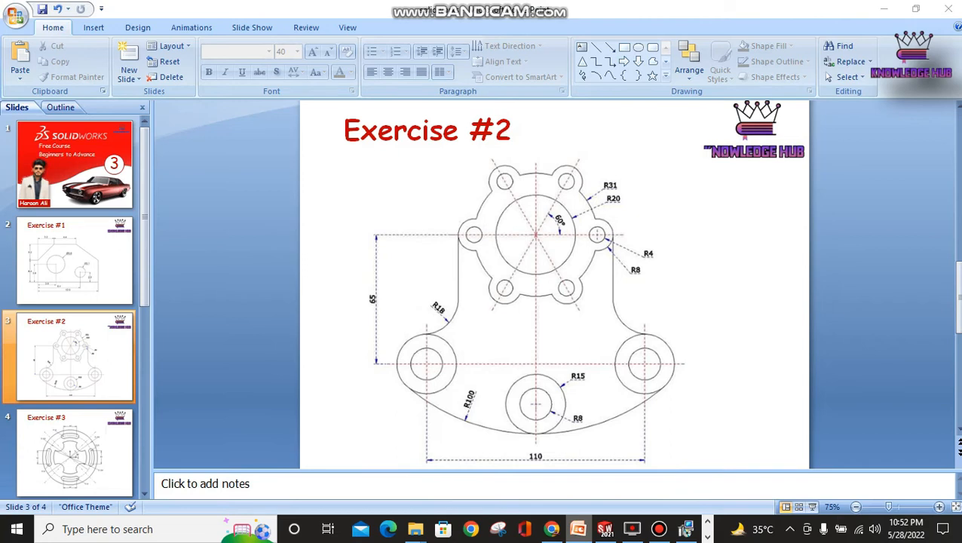
click(605, 528)
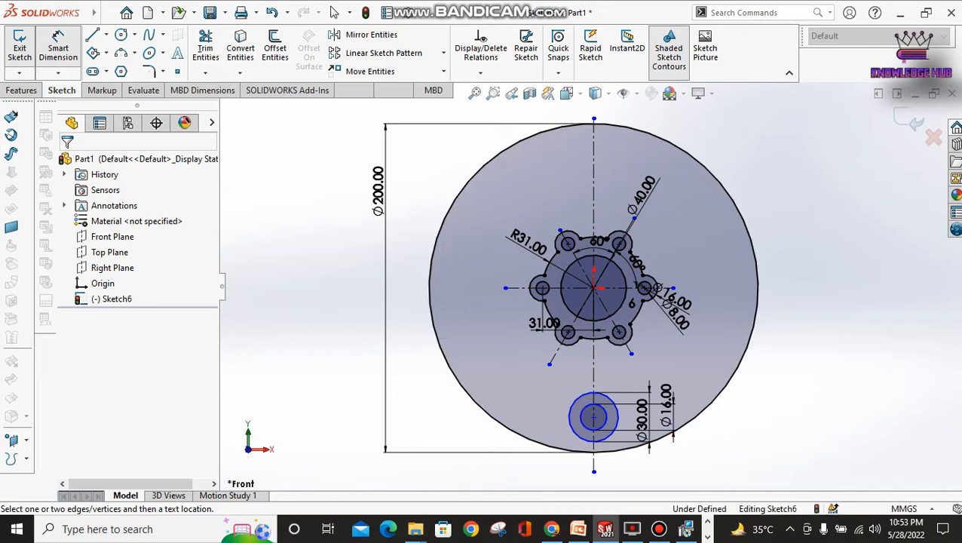
key(Escape)
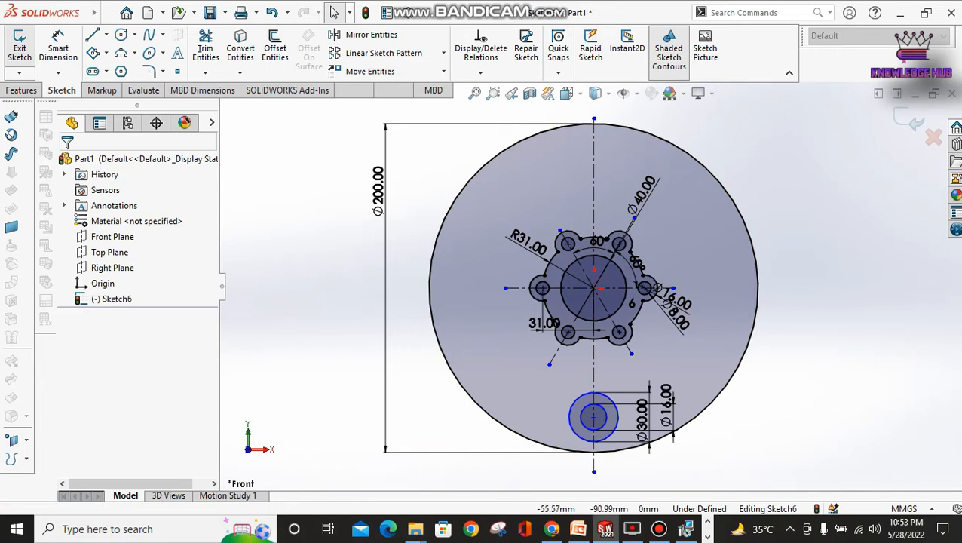
click(553, 446)
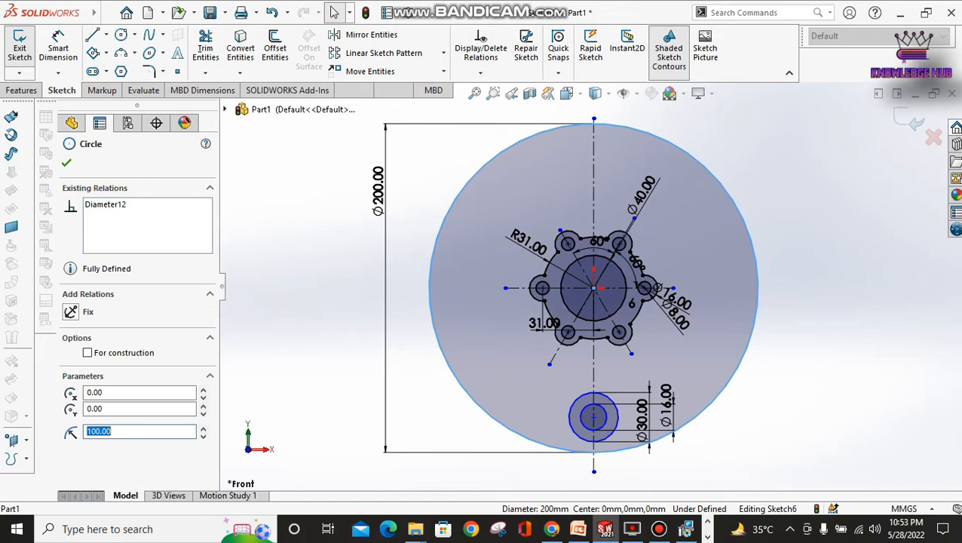
ctrl+click(576, 433)
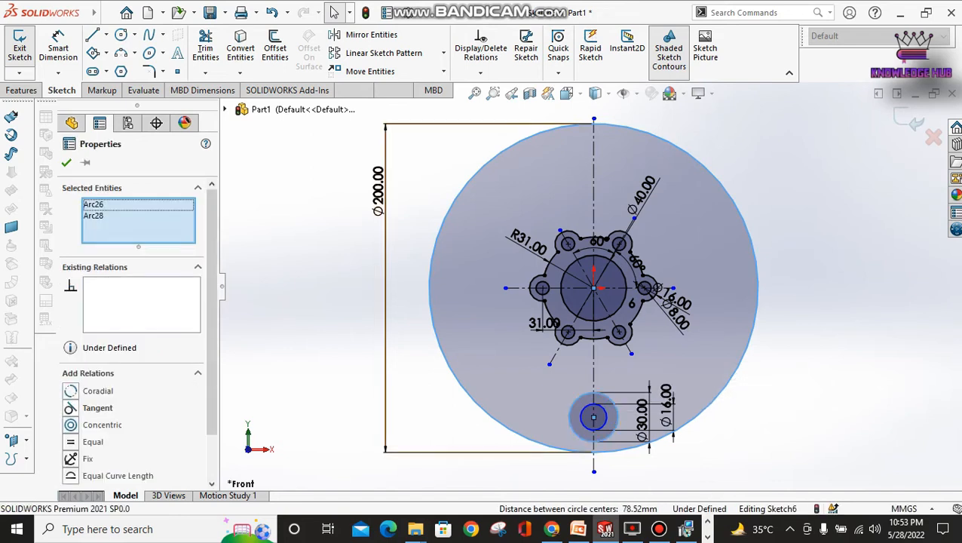
click(71, 409)
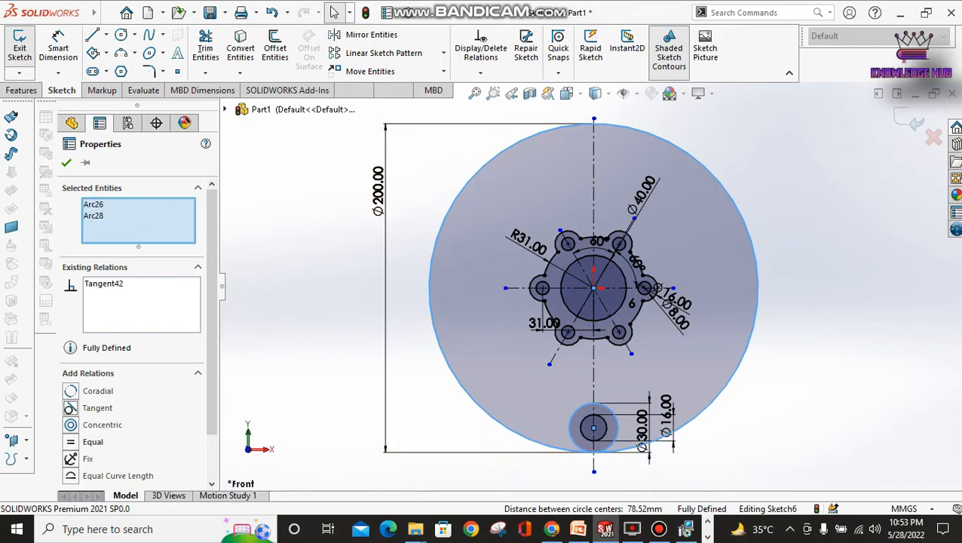
Step: Close the tangent relation's properties and check the Exercise #2 drawing in PowerPoint for the position of the outer lower circles
click(67, 162)
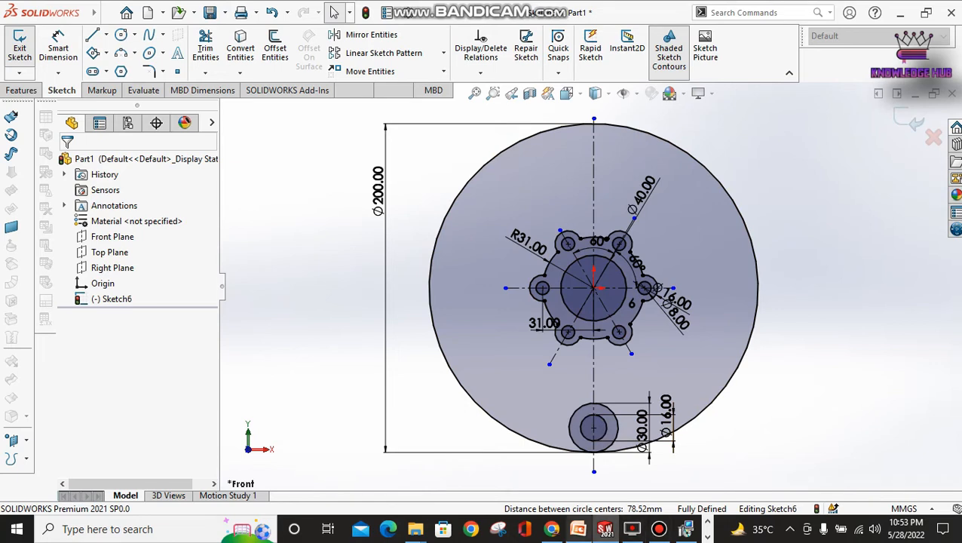
mouse_move(579, 529)
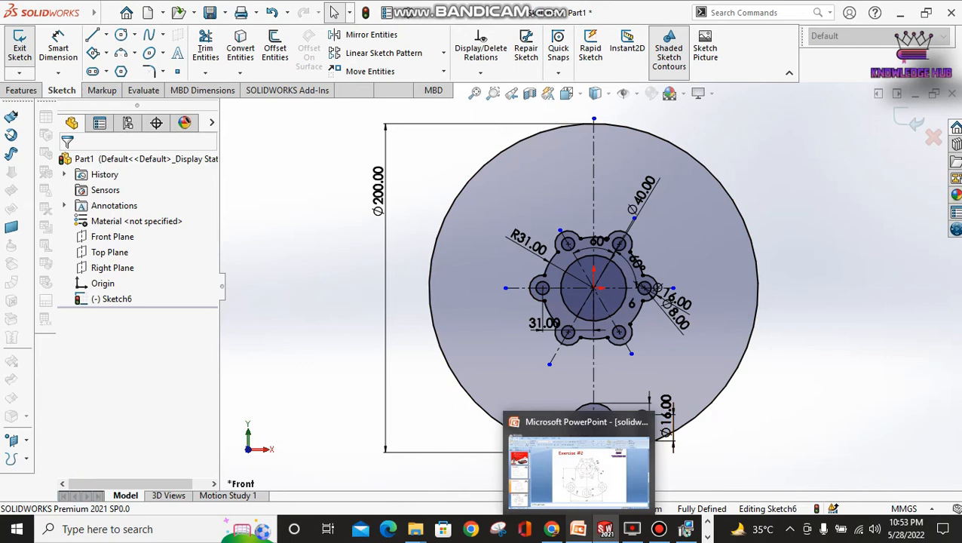
click(578, 529)
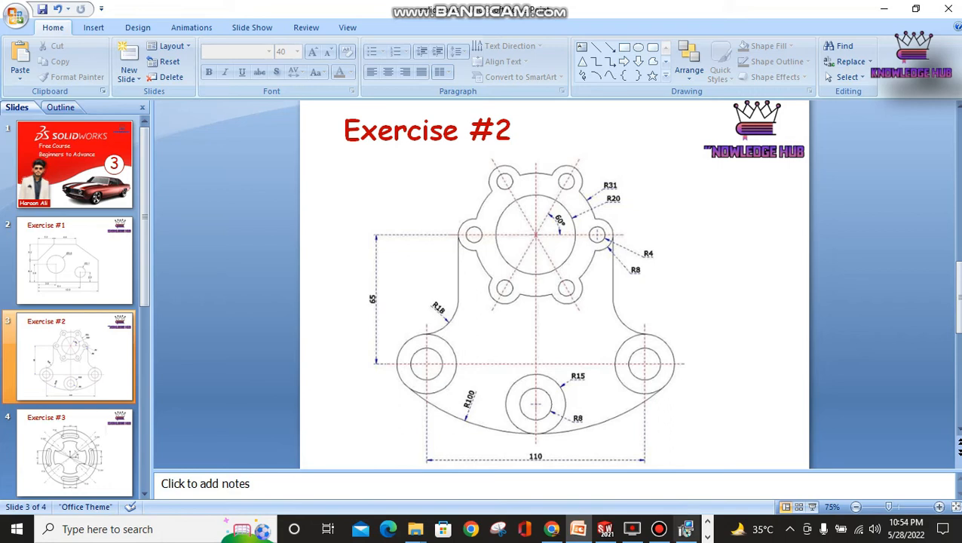
Step: Return to SOLIDWORKS and sketch a horizontal centerline about 289 mm long, about 47 mm below the origin, extending past both sides of the large circle
mouse_move(659, 528)
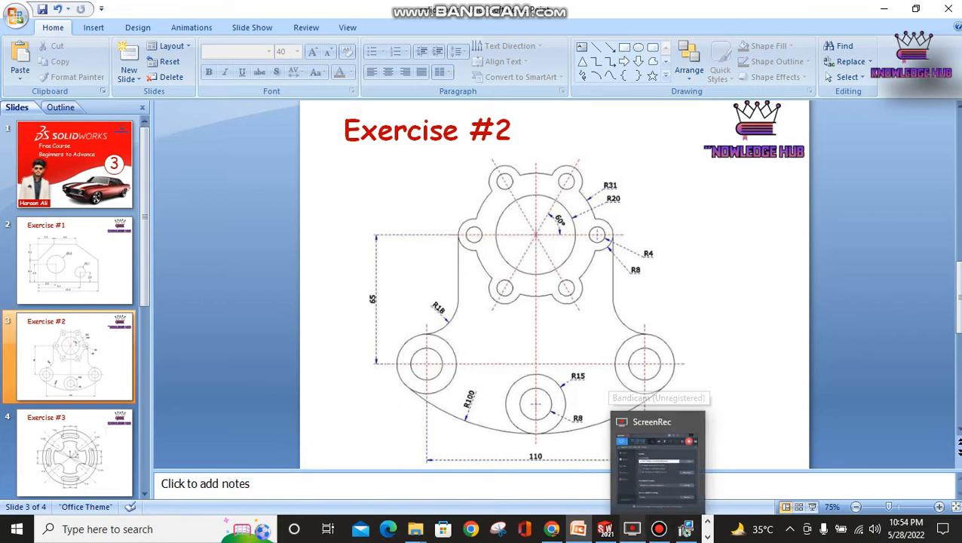
click(605, 529)
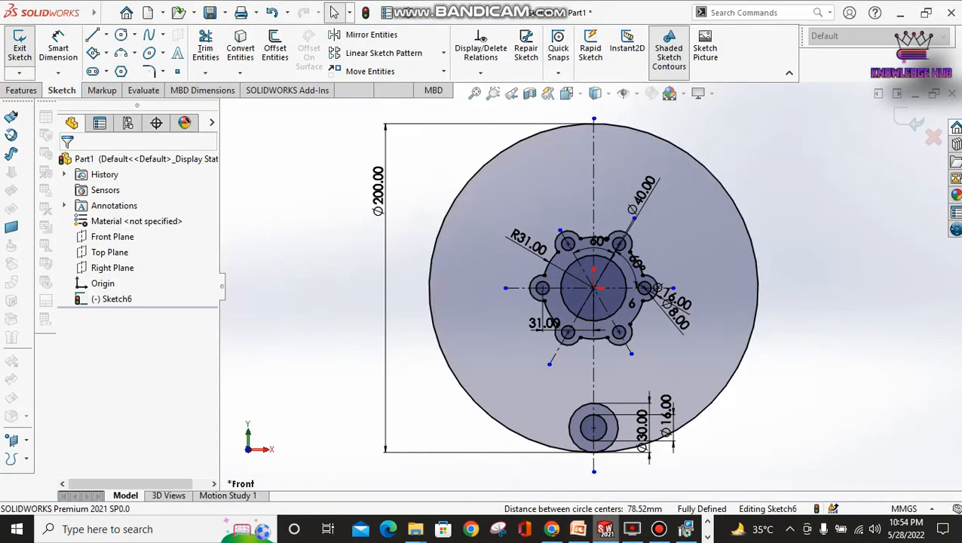
click(105, 34)
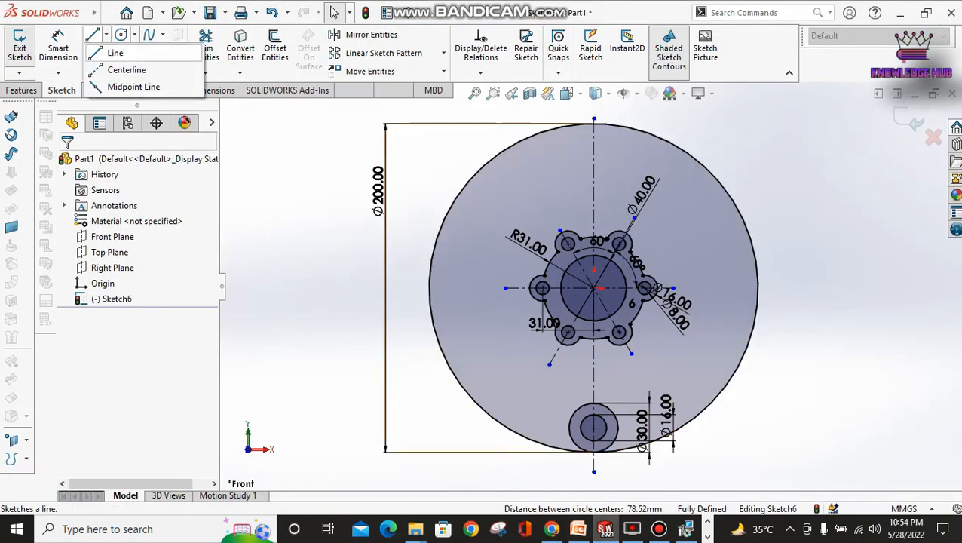
click(127, 69)
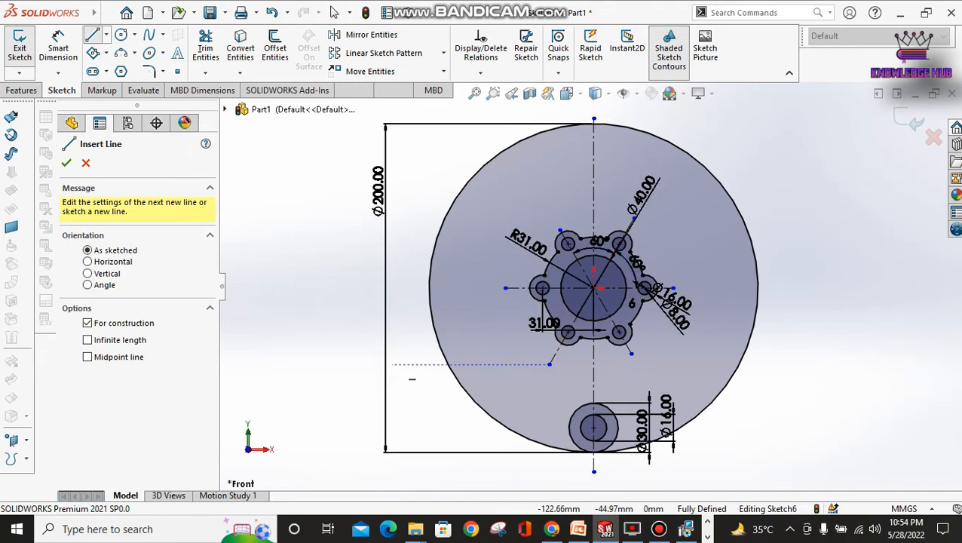
click(346, 364)
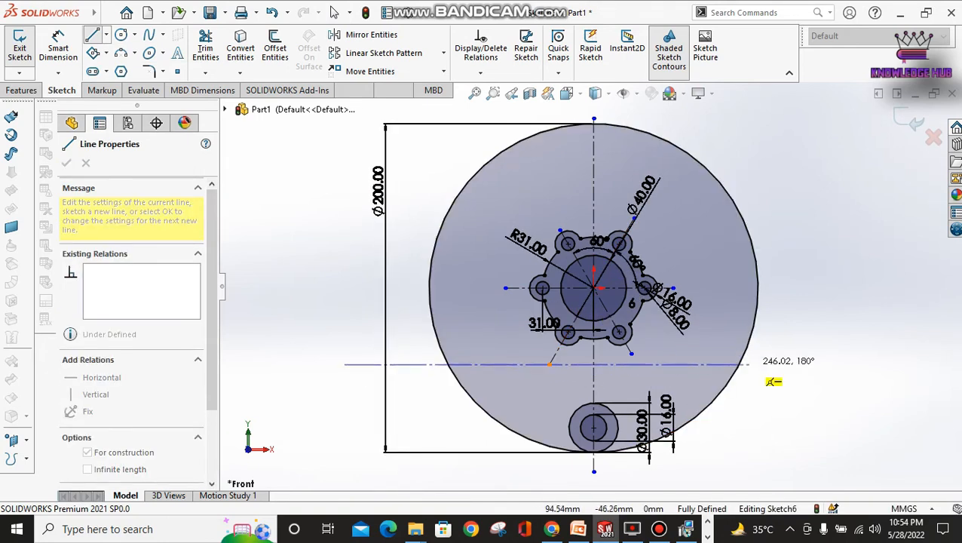
click(821, 366)
key(Escape)
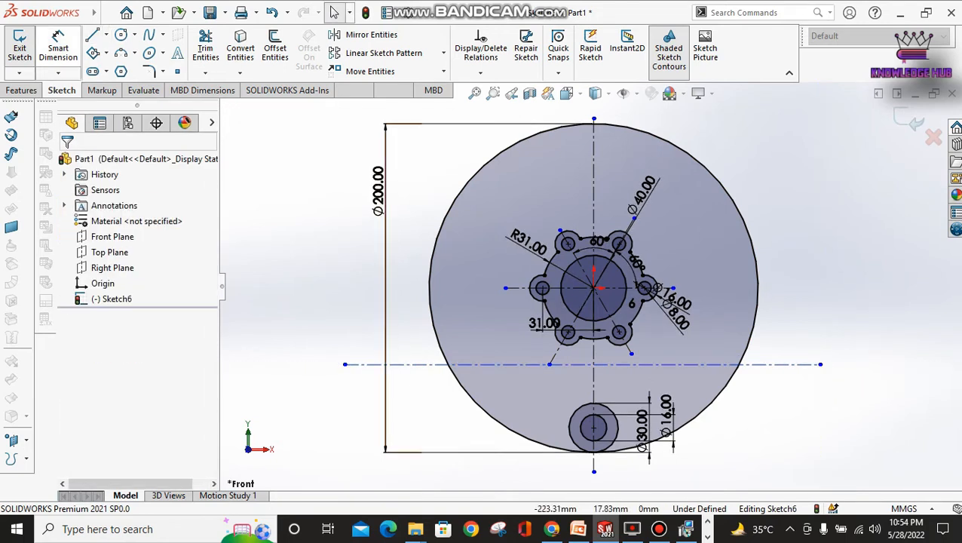
Step: Dimension the distance from the origin to the lower horizontal centerline as 65 mm
click(58, 49)
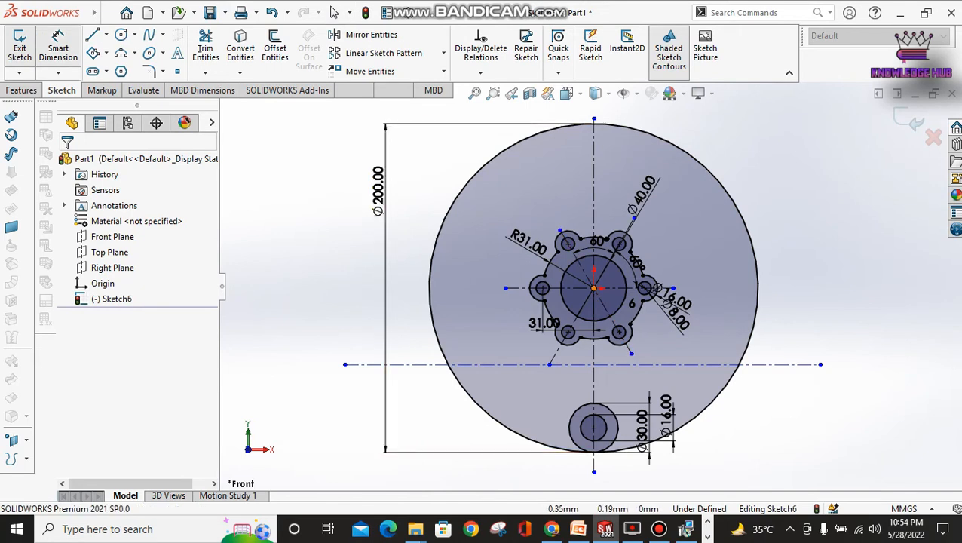
click(594, 288)
click(599, 364)
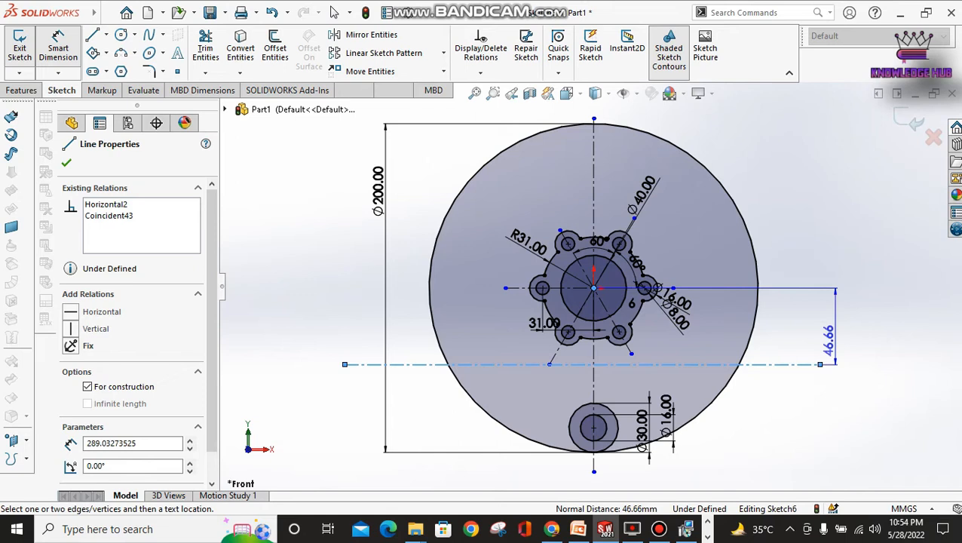
click(829, 332)
text(65)
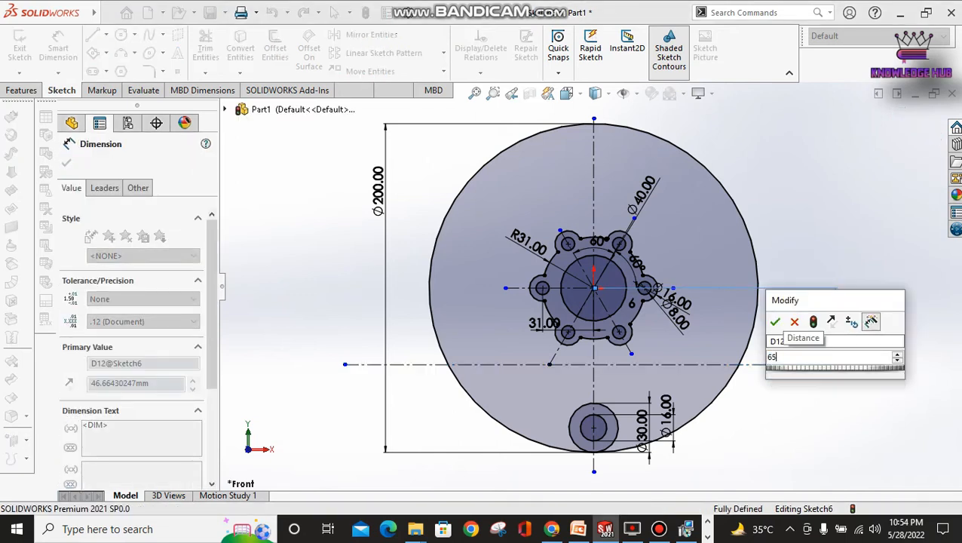
key(Return)
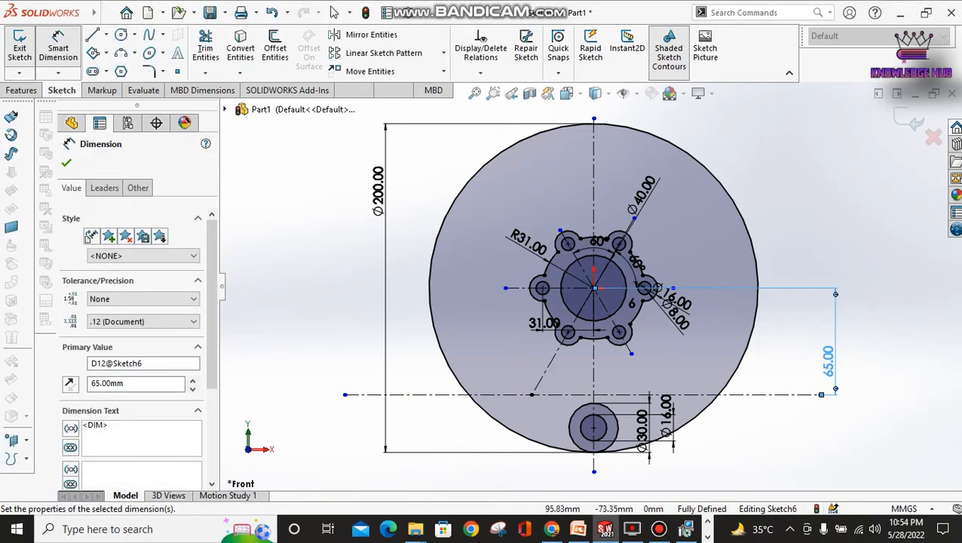
Step: Check the slide, then sketch concentric circles about 39 and 21 mm in diameter on the lower horizontal centerline, about 61 mm left of the origin
click(578, 529)
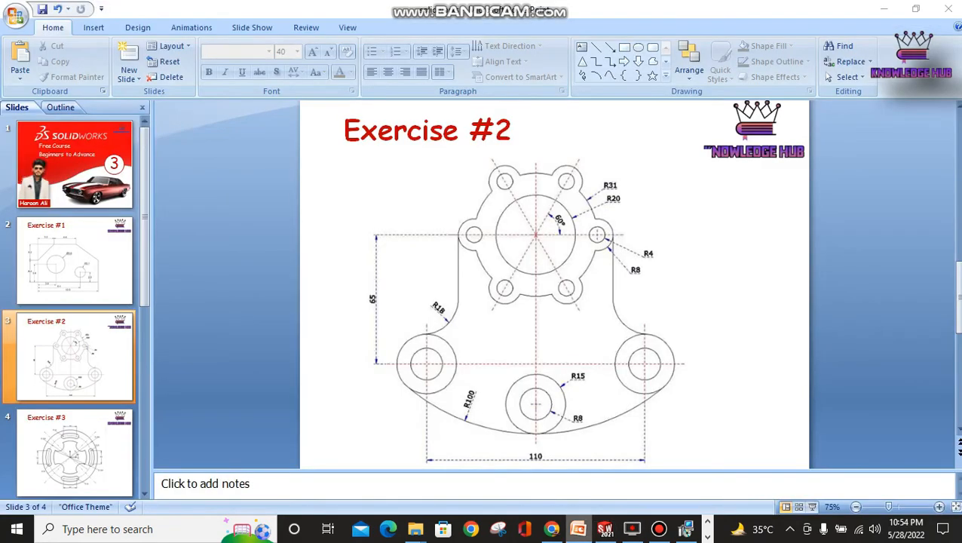
click(577, 528)
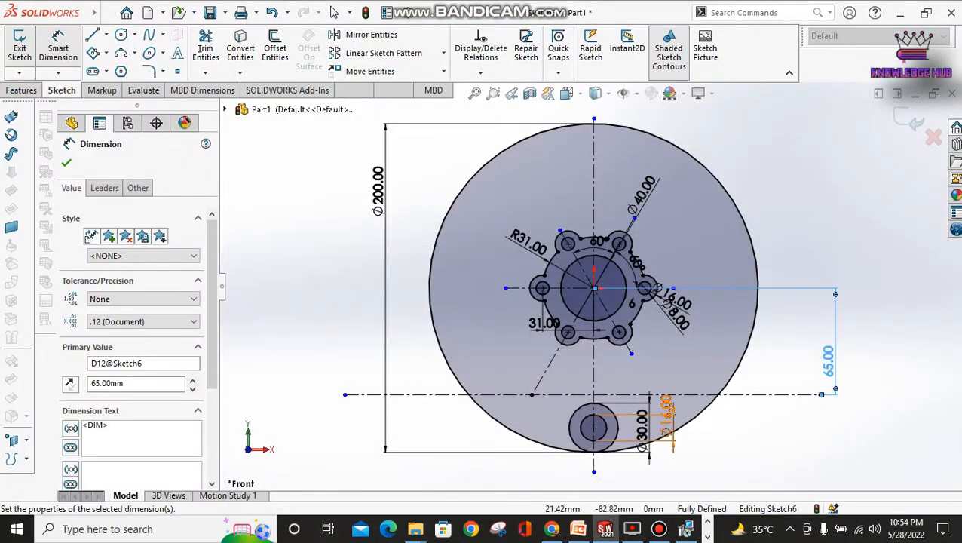
key(Escape)
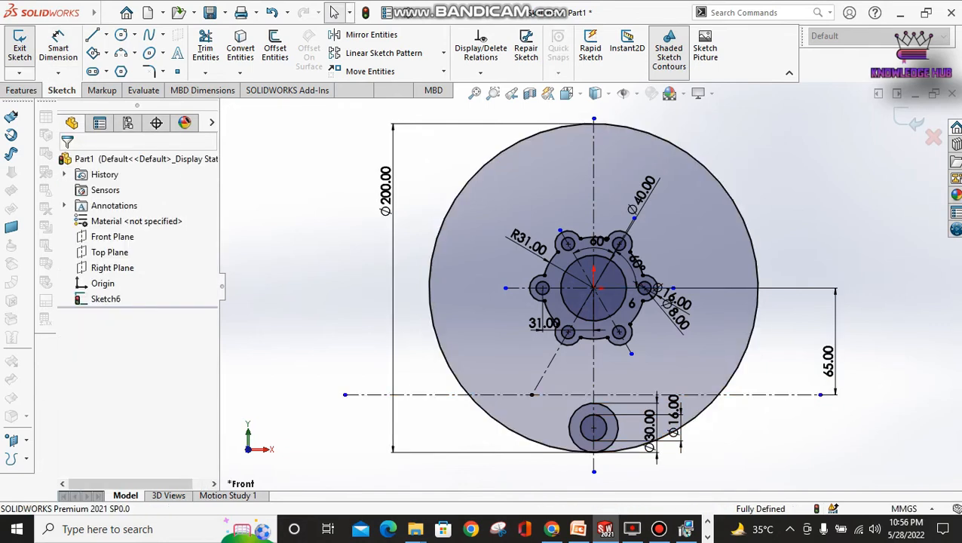
click(121, 34)
click(494, 394)
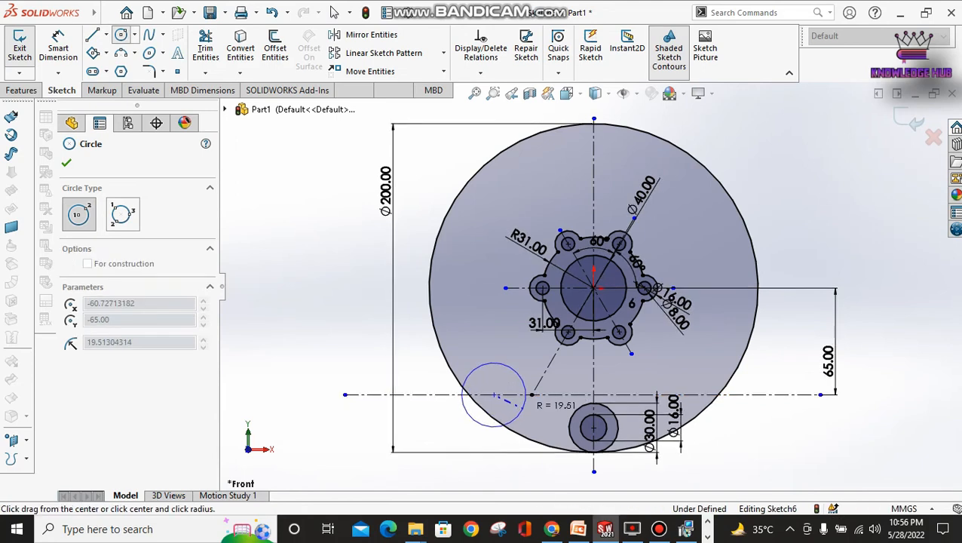
click(526, 395)
click(495, 394)
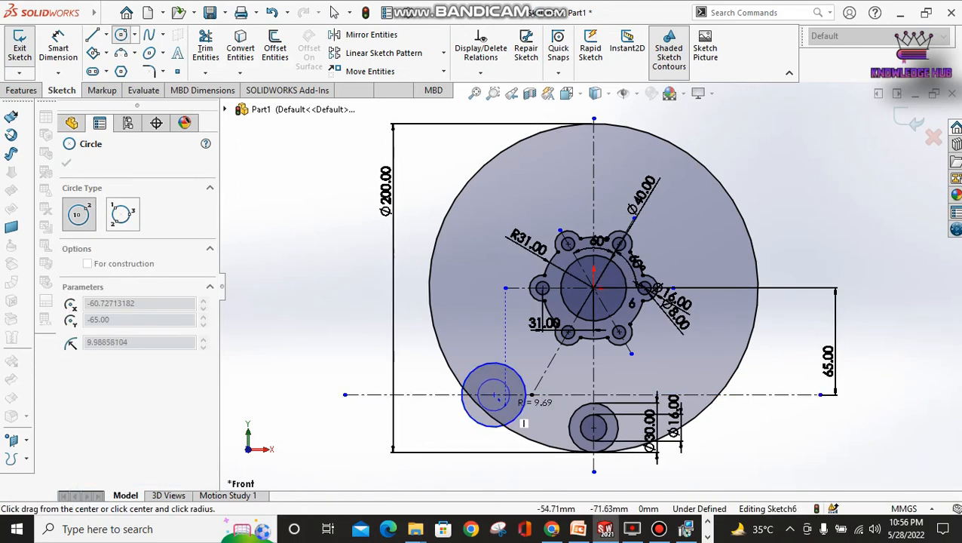
click(525, 425)
click(335, 12)
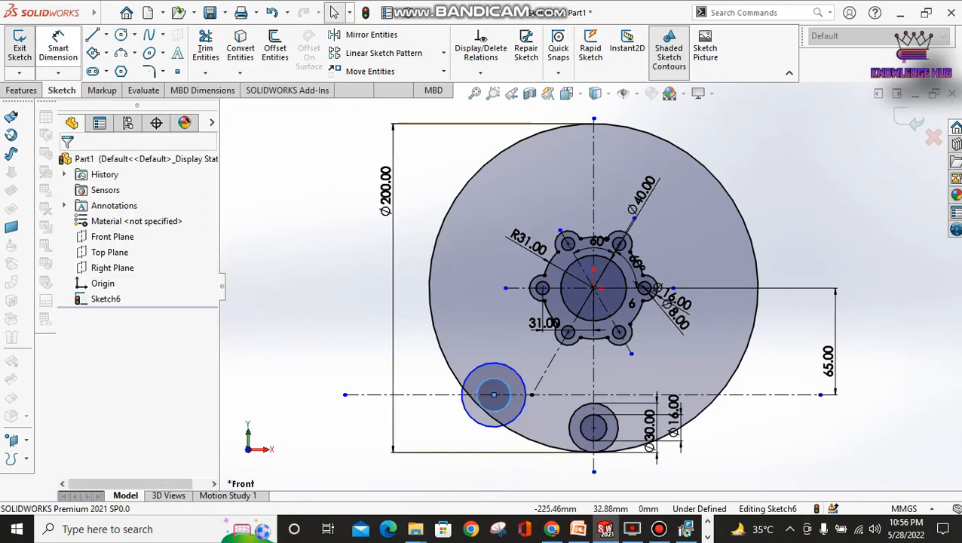
Step: Dimension the diameters of the two concentric lower-left circles as 16 mm for the inner and 30 mm for the outer
click(58, 41)
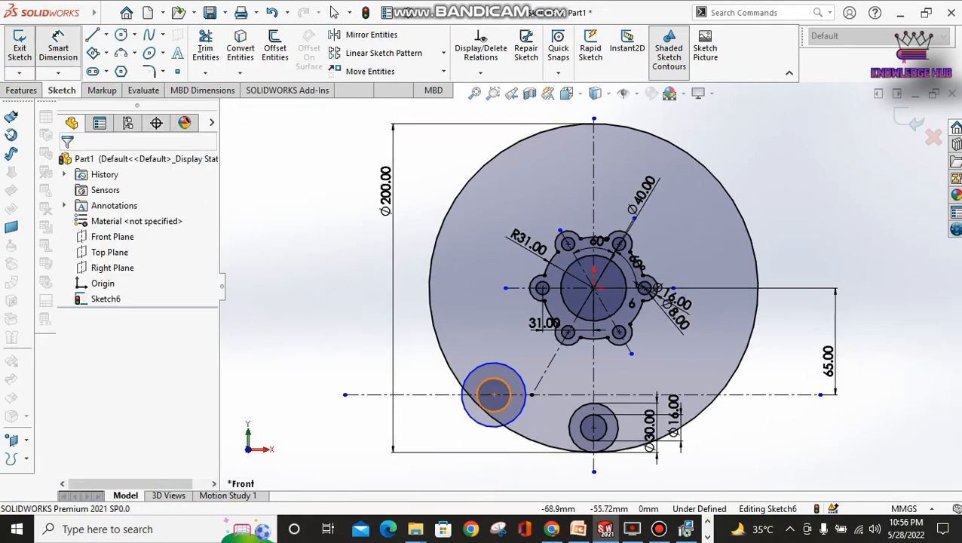
click(483, 382)
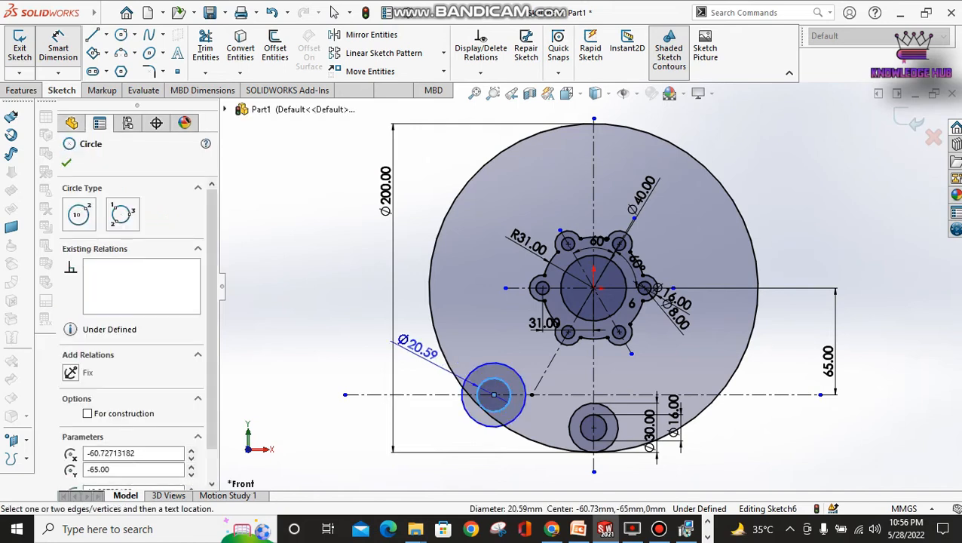
click(417, 348)
key(Return)
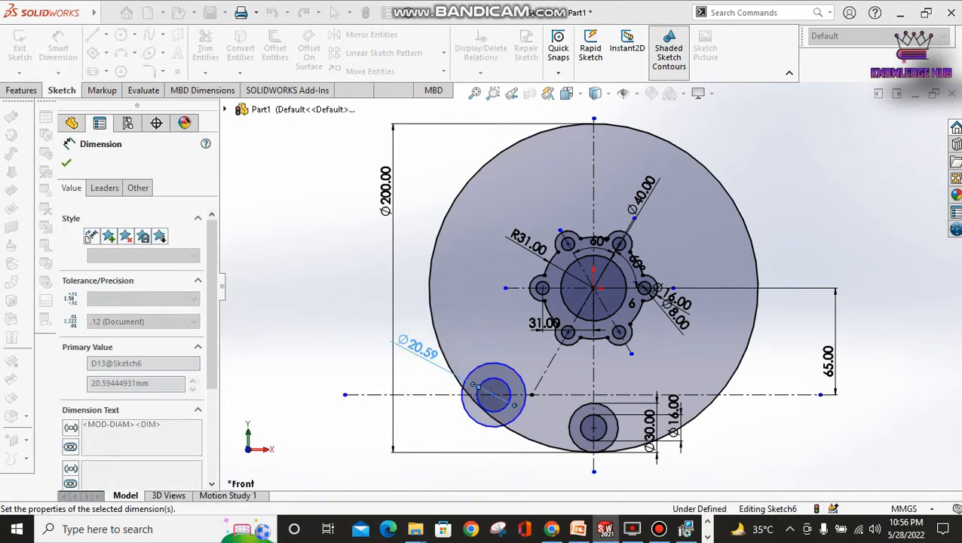
click(468, 375)
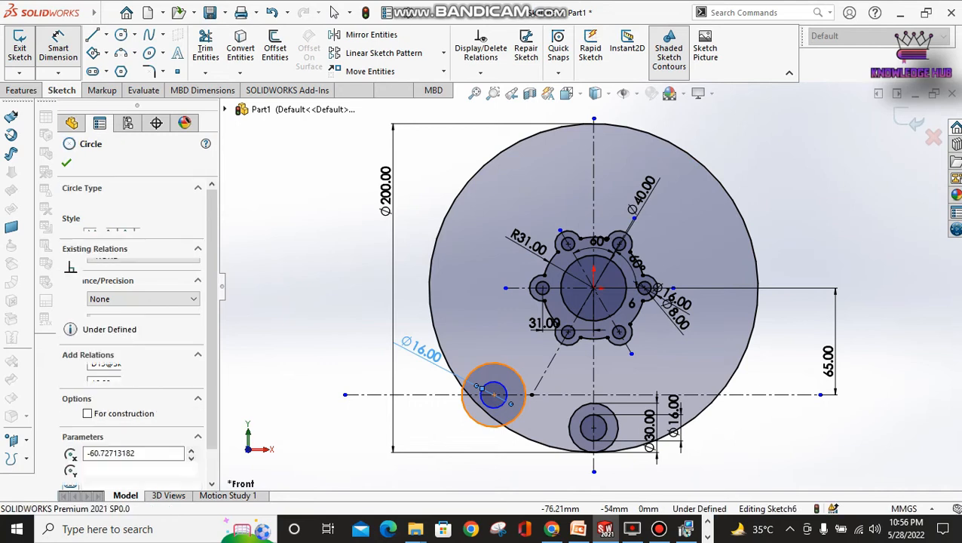
click(477, 386)
click(313, 351)
text(30)
key(Return)
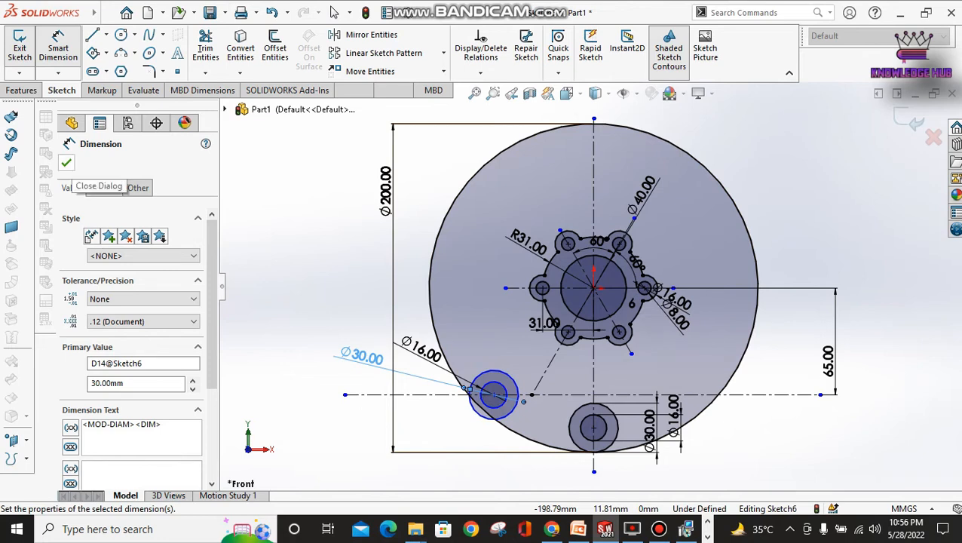
click(66, 163)
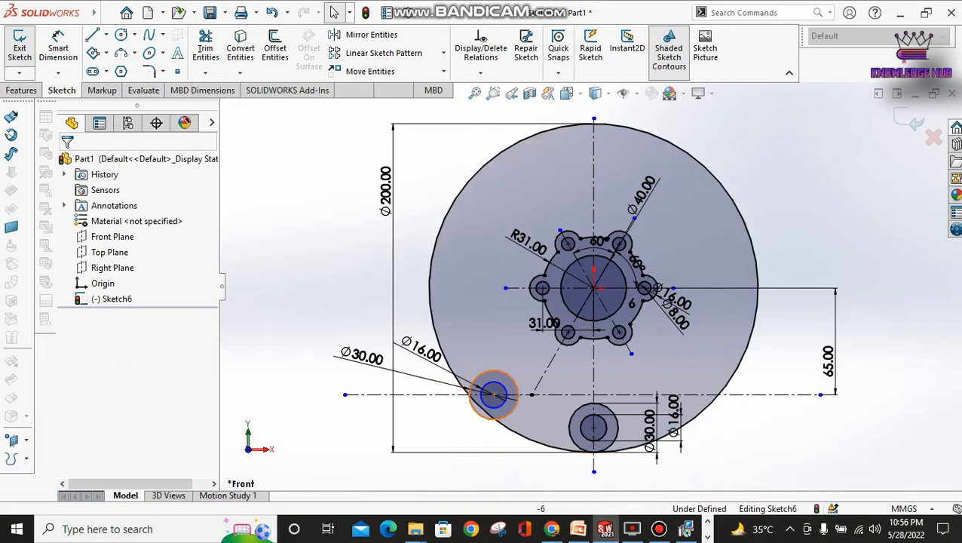
Step: Make the 30 mm lower-left circle tangent to the 200 mm circle
click(494, 394)
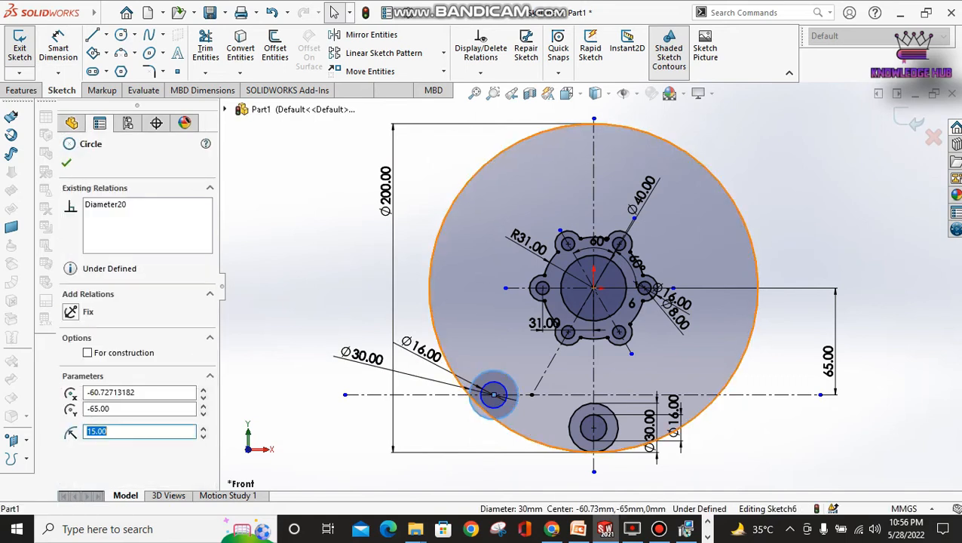
ctrl+click(448, 365)
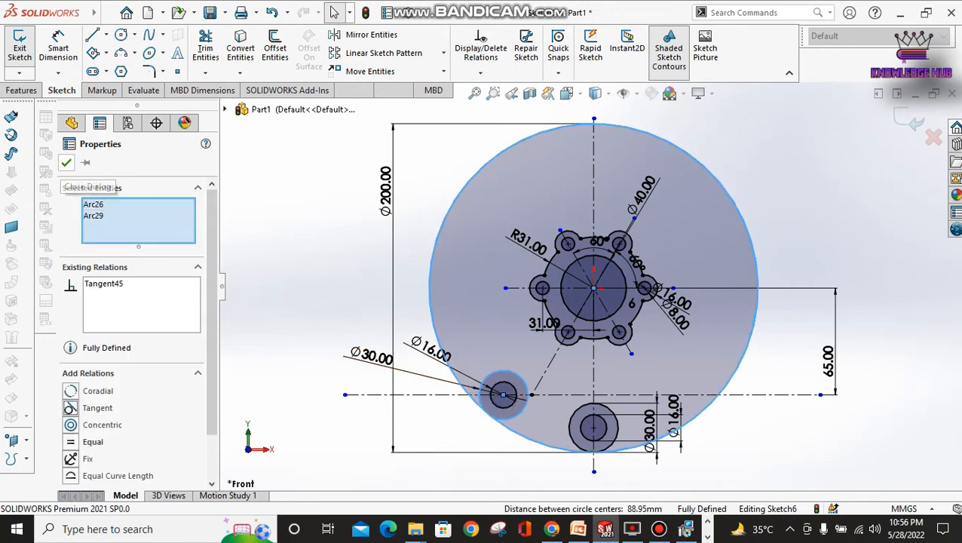
key(Escape)
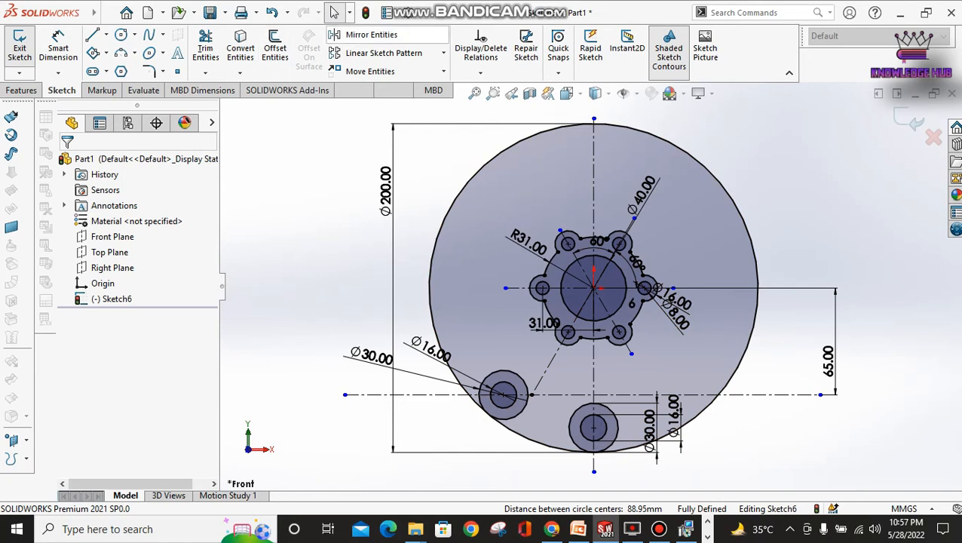
Step: Mirror the two concentric lower-left circles about the vertical centerline, keeping the originals
click(369, 34)
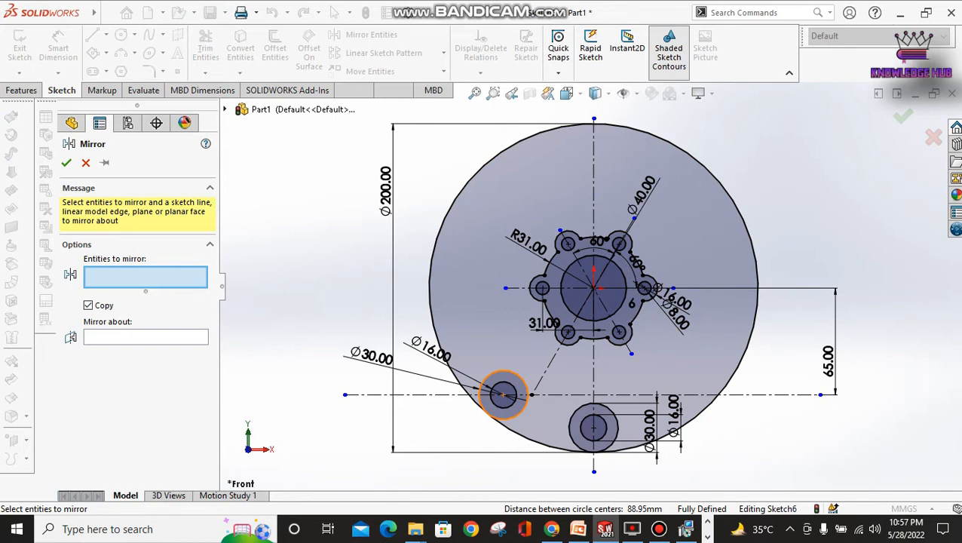
click(503, 393)
click(503, 394)
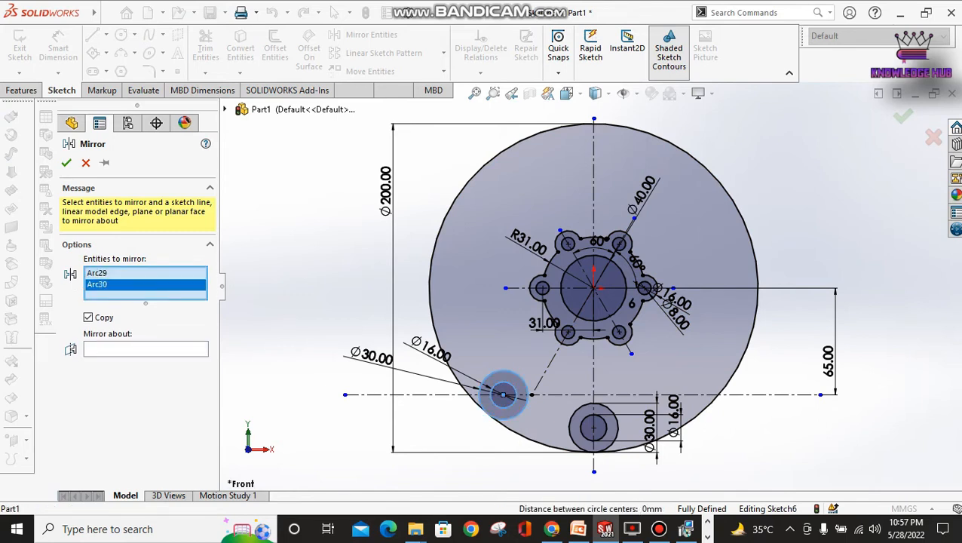
click(146, 349)
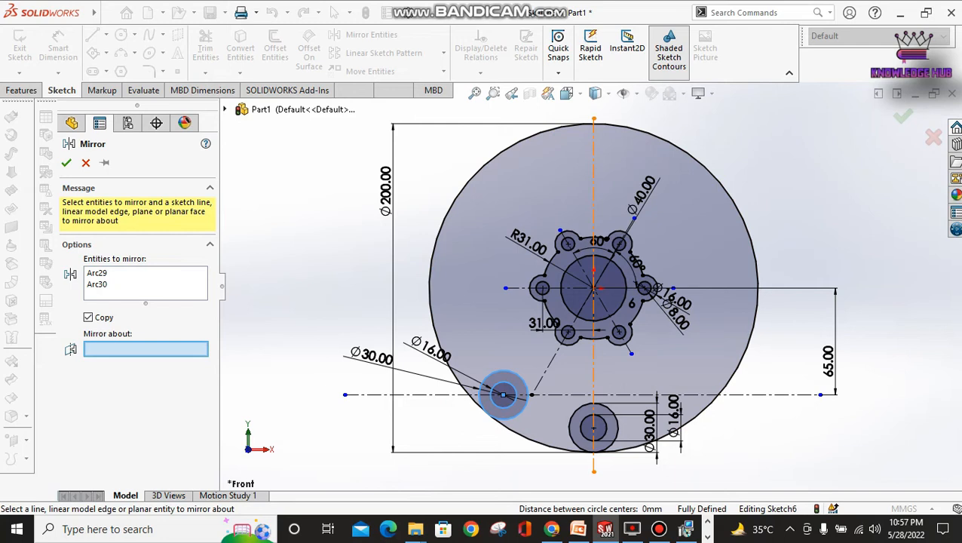
click(593, 381)
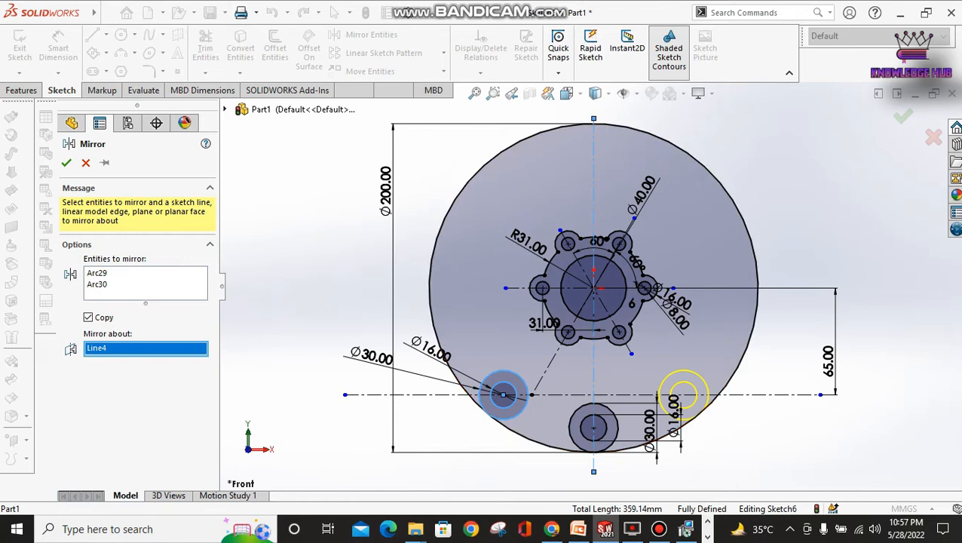
key(Return)
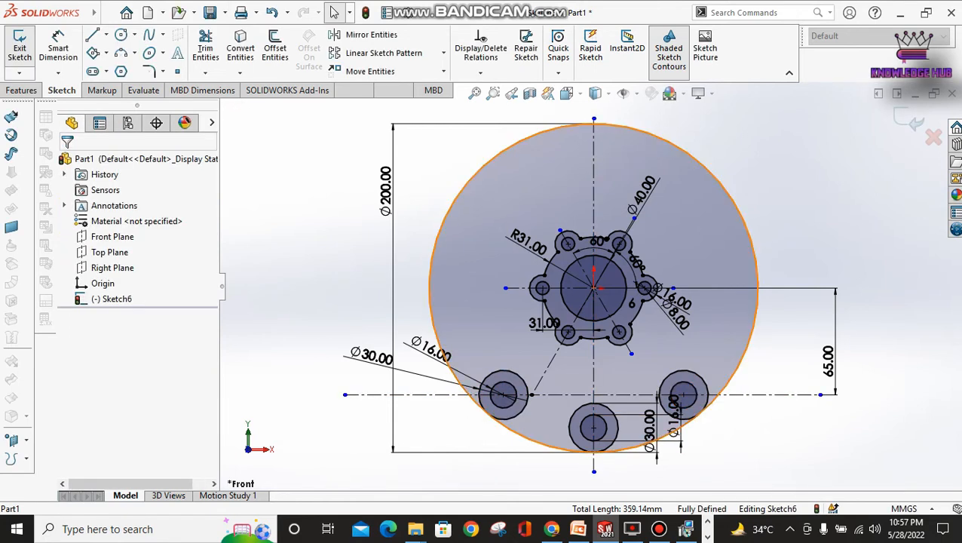
Step: Trim away the upper portion of the 200 mm circle, keeping only the bottom arc between the two outer 30 mm circles
click(58, 47)
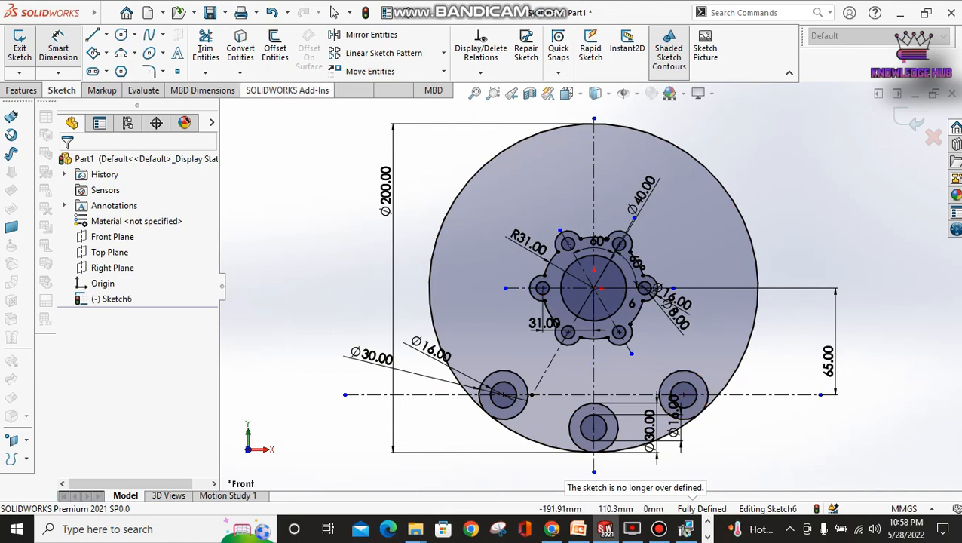
click(206, 49)
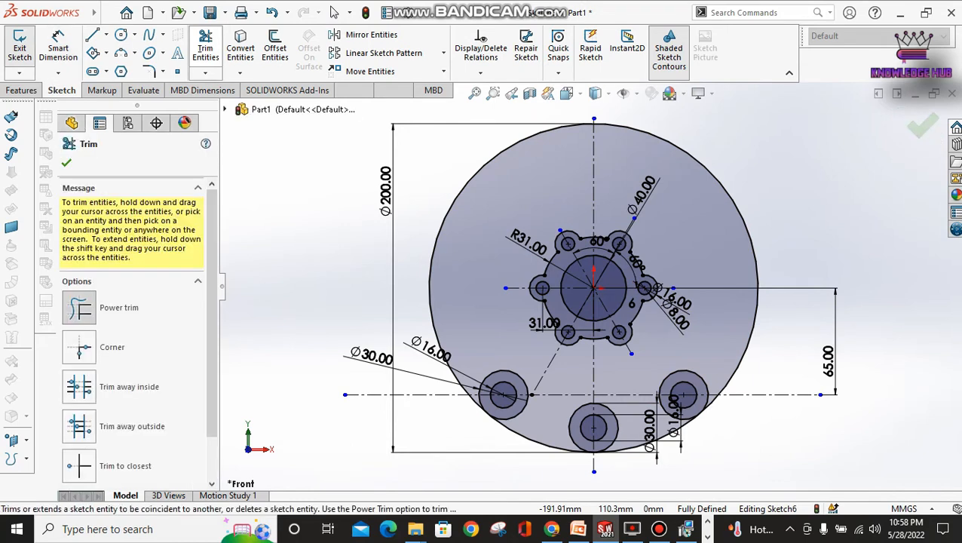
drag(428, 155, 466, 191)
drag(739, 145, 709, 188)
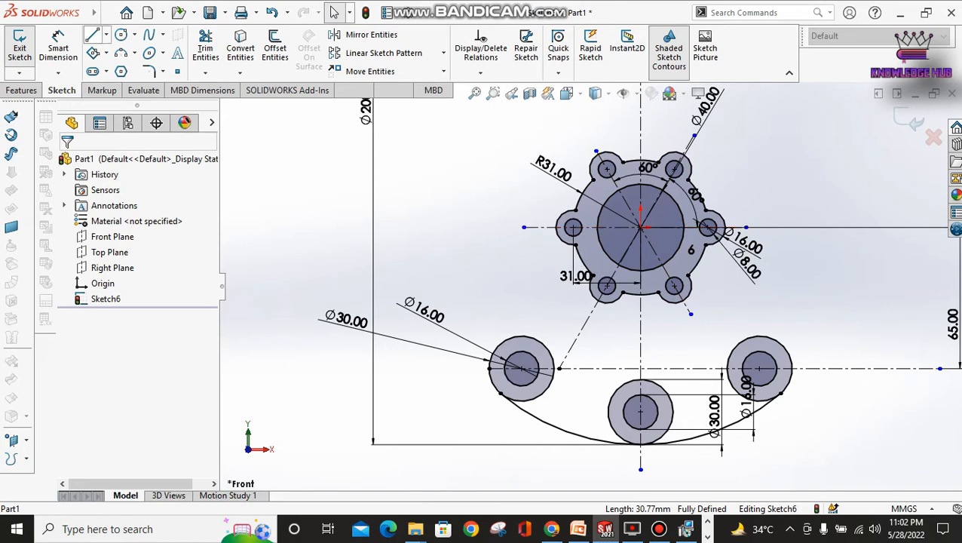
Step: Sketch a horizontal line from the top of the lower-left 30 mm circle toward the vertical centerline, stopping short of it
click(93, 34)
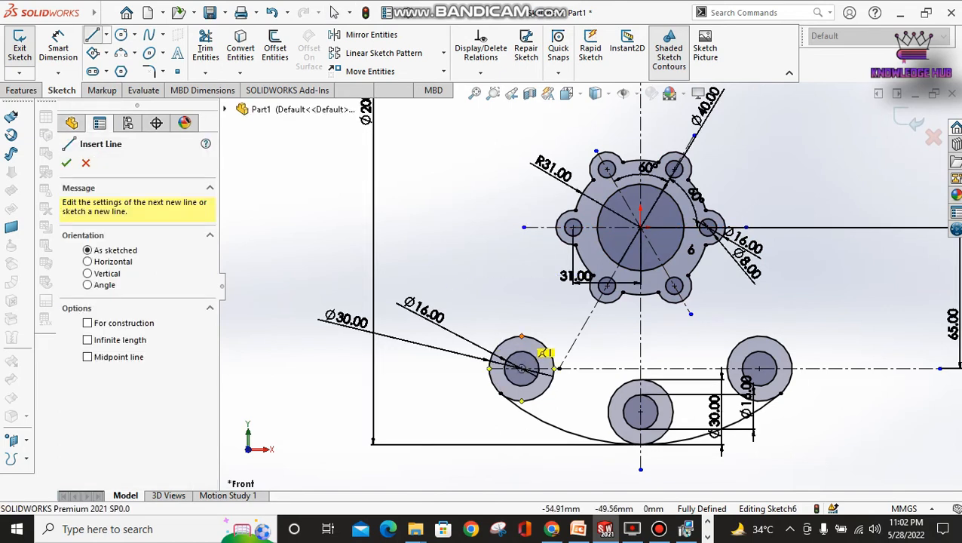
click(556, 368)
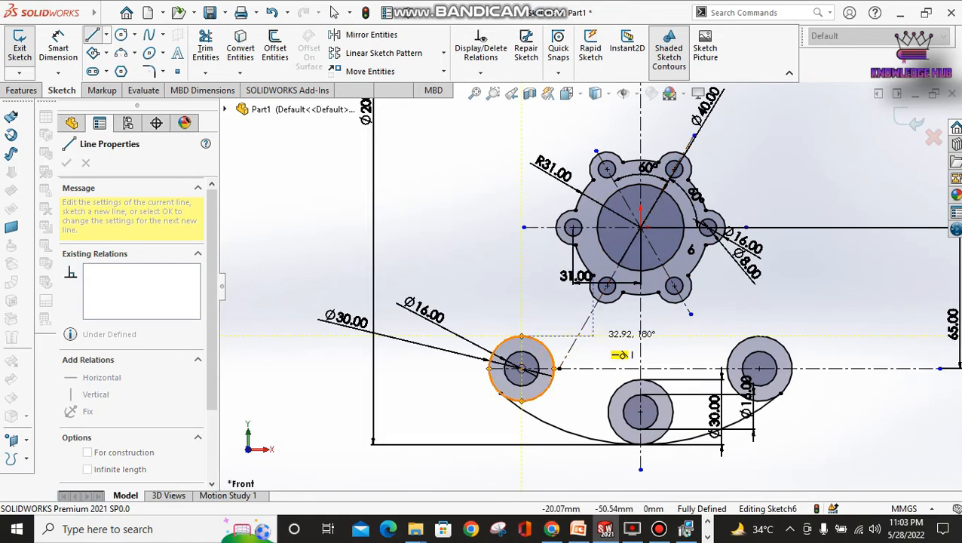
click(617, 335)
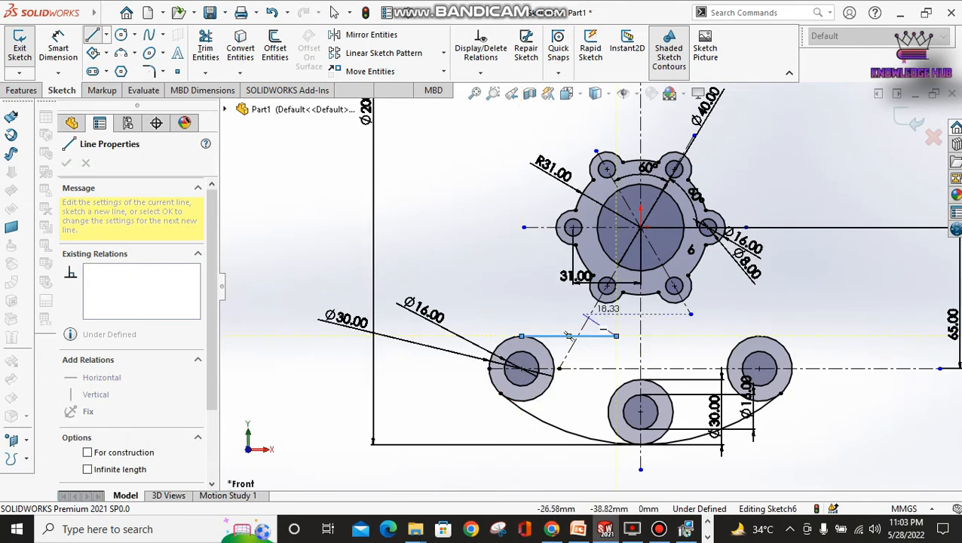
double_click(617, 336)
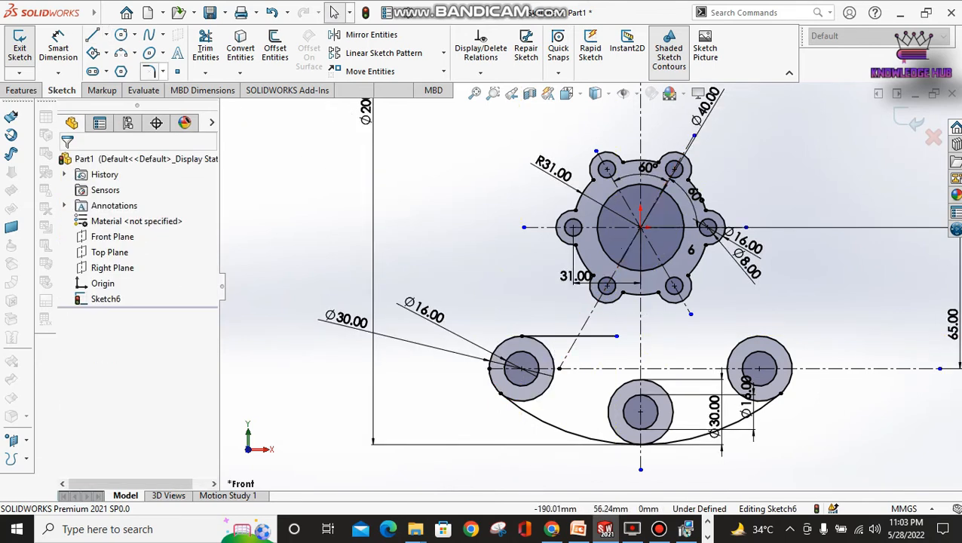
Step: Sketch a vertical line about 55 mm down from the leftmost lug's outer edge, and trim both lines back to their shared corner
click(556, 226)
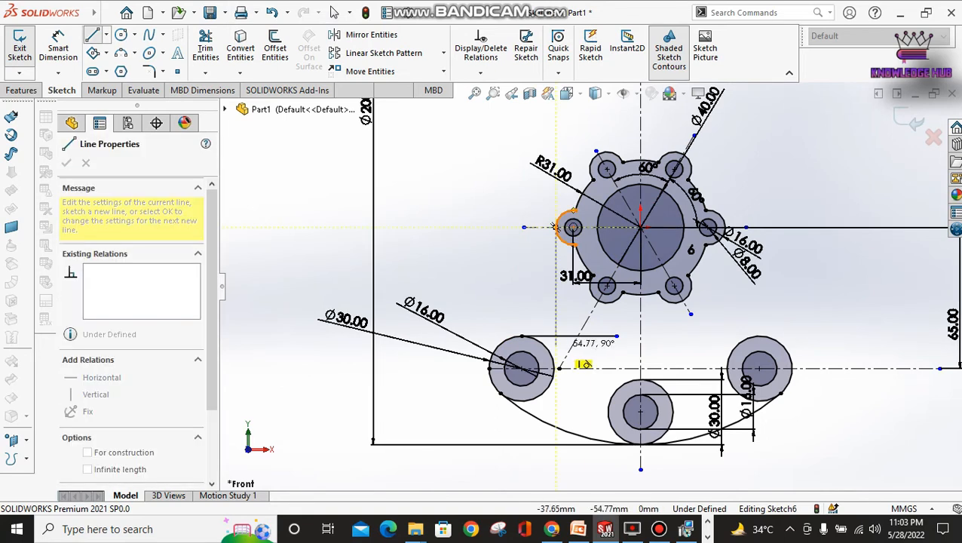
double_click(556, 347)
key(Escape)
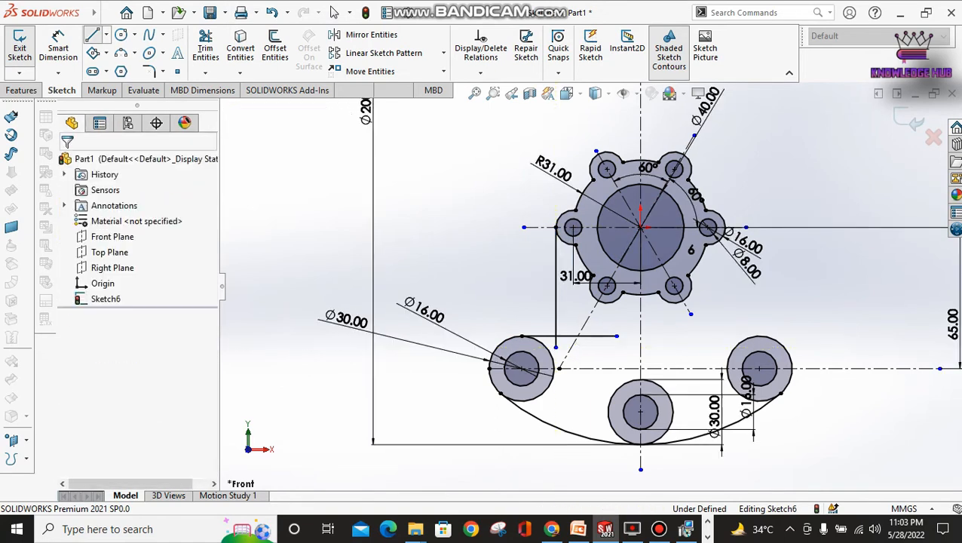
click(205, 46)
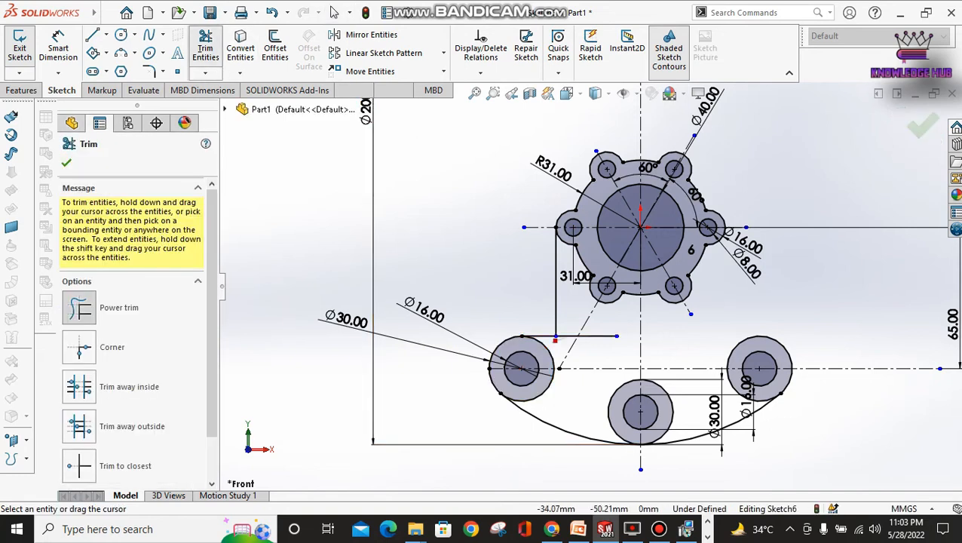
click(596, 336)
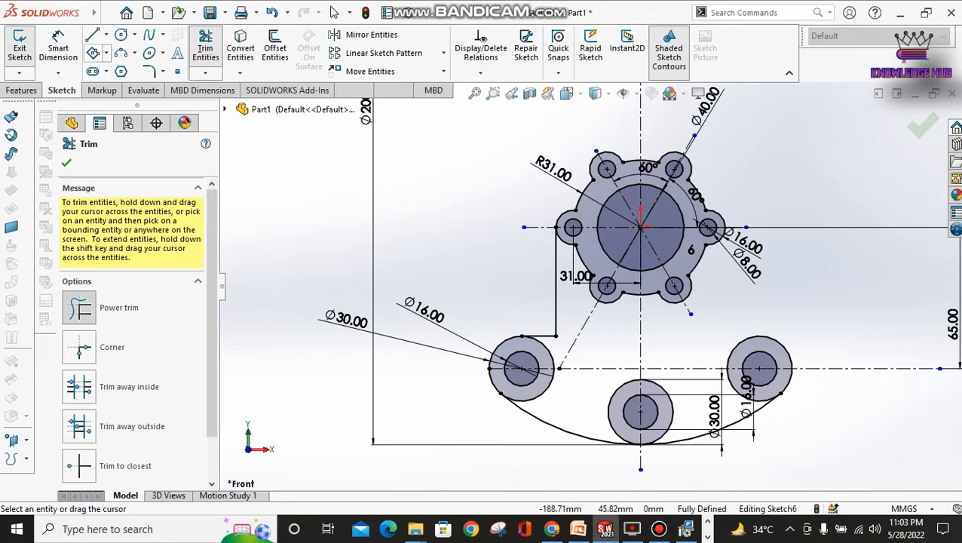
Step: Add a 10 mm sketch fillet at the corner of the vertical and horizontal lines, trying 18 mm as its radius
click(149, 71)
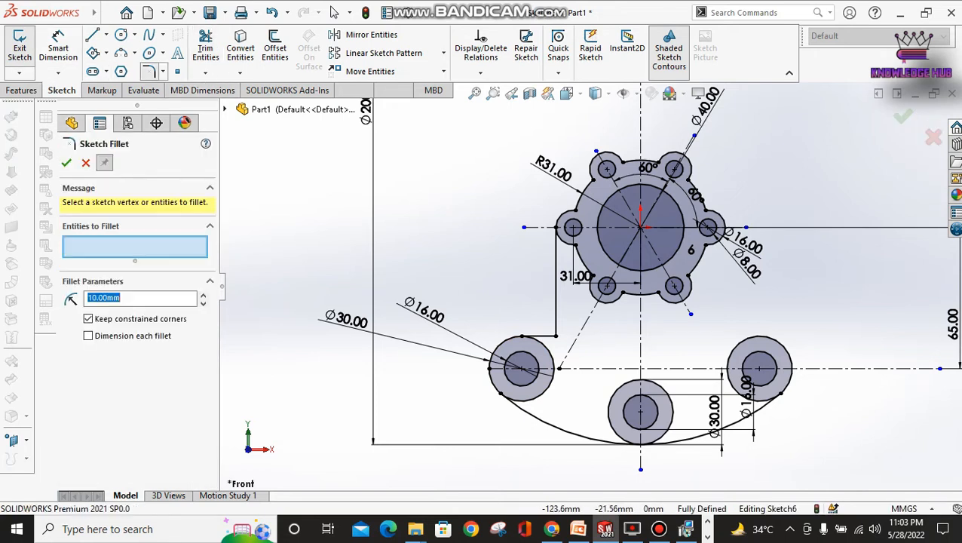
click(556, 335)
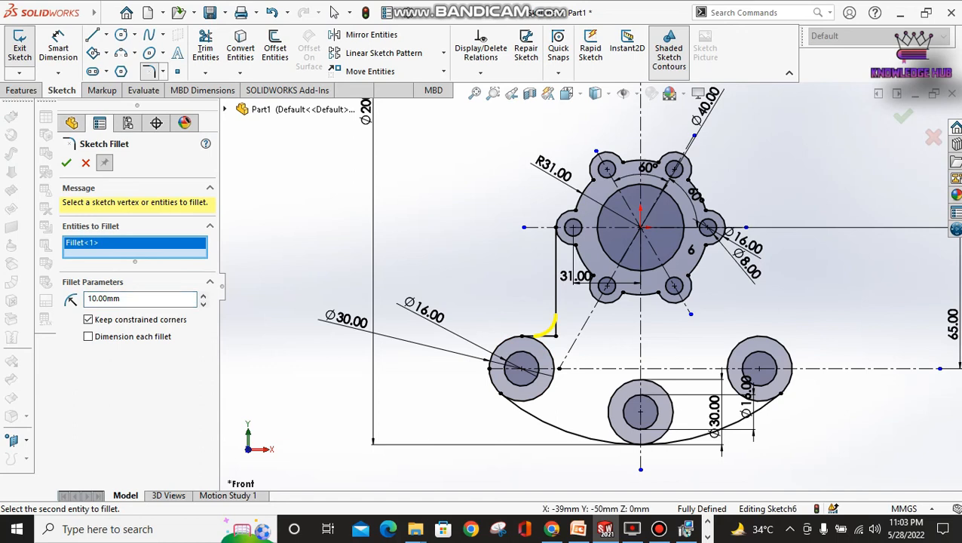
double_click(107, 299)
text(1)
key(Return)
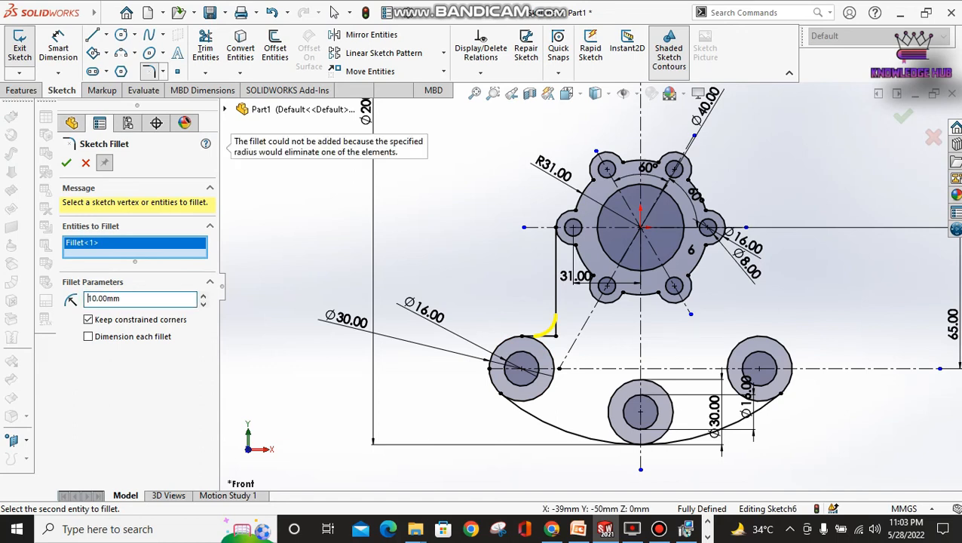
double_click(107, 299)
text(18)
key(Return)
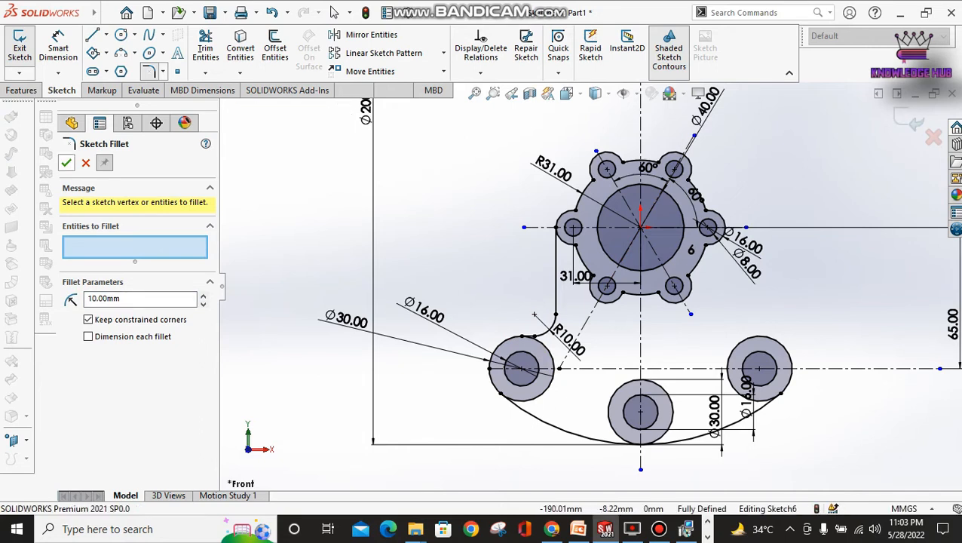
key(Escape)
Step: Set the radius dimension of the new corner fillet to 18 mm
double_click(570, 341)
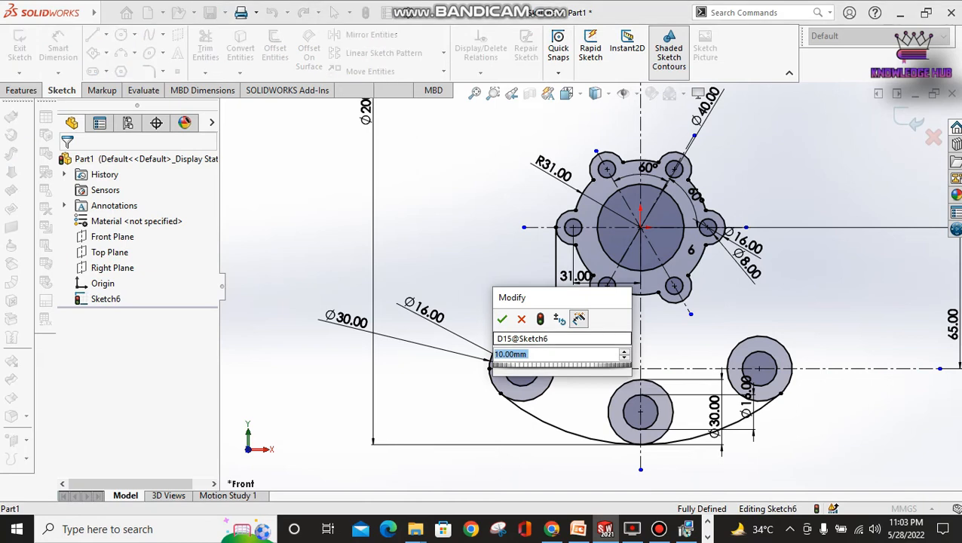
text(18)
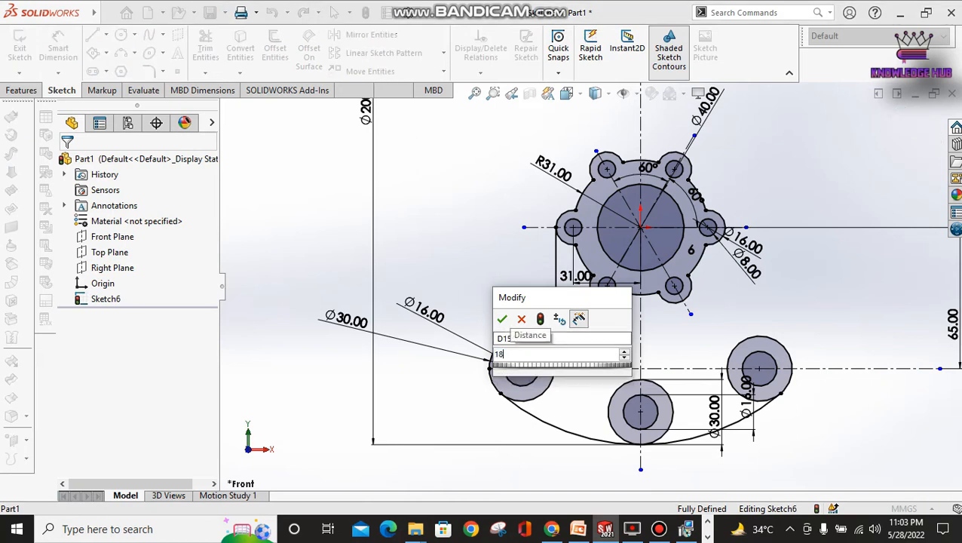
key(Return)
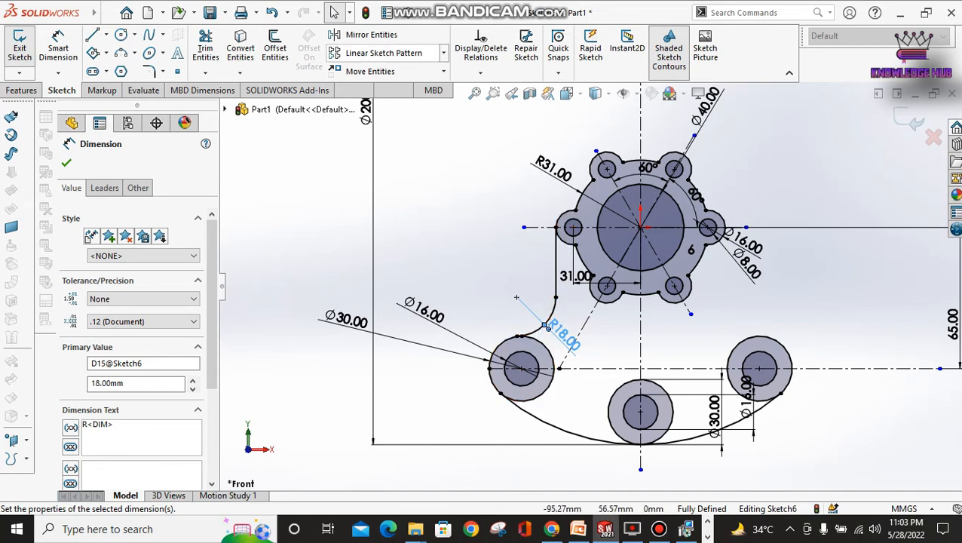
Step: Mirror the 18 mm fillet arc and the vertical side line about the vertical centerline, keeping the originals
click(370, 34)
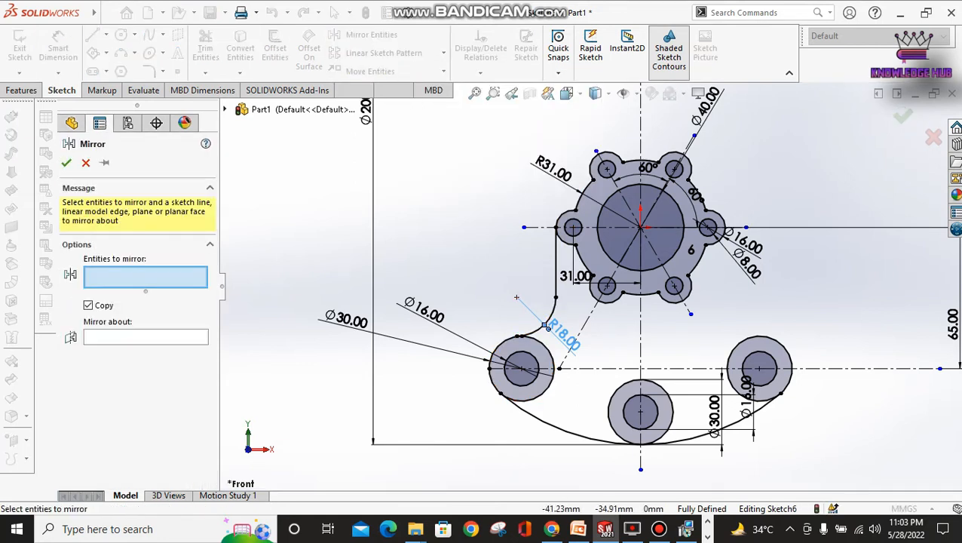
click(551, 310)
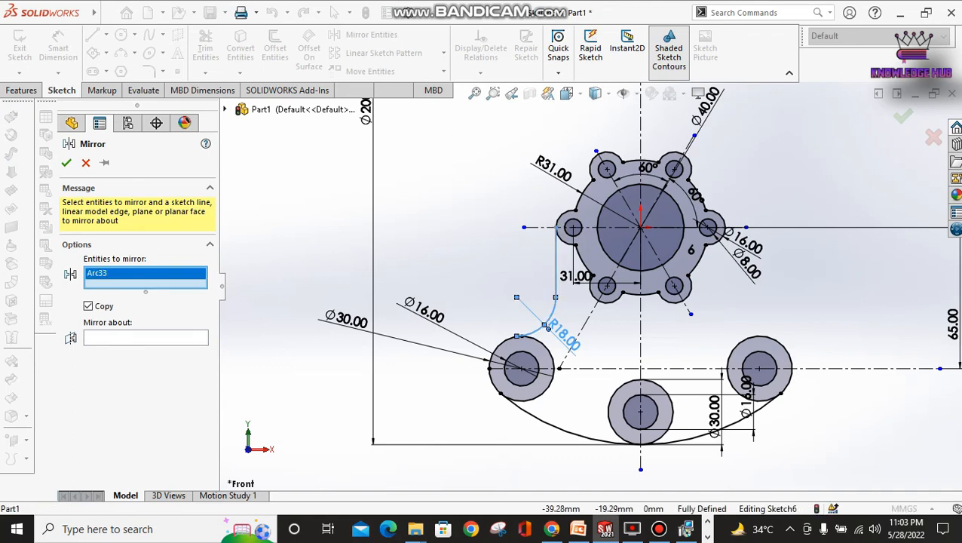
click(556, 252)
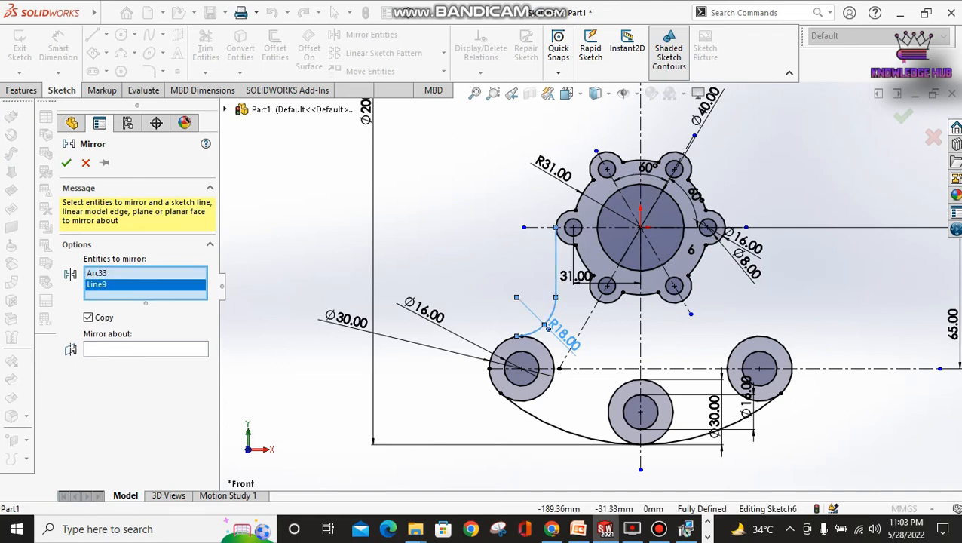
click(145, 348)
click(640, 332)
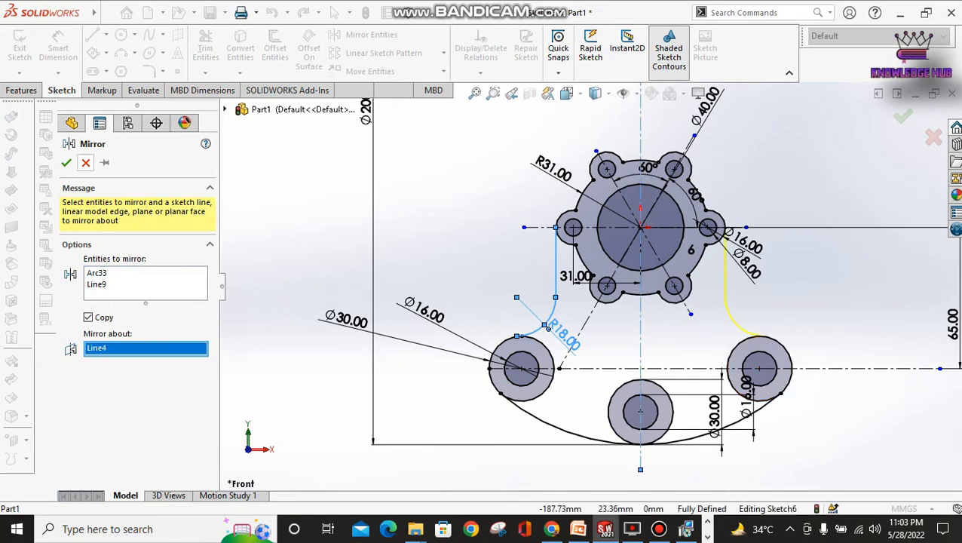
click(67, 163)
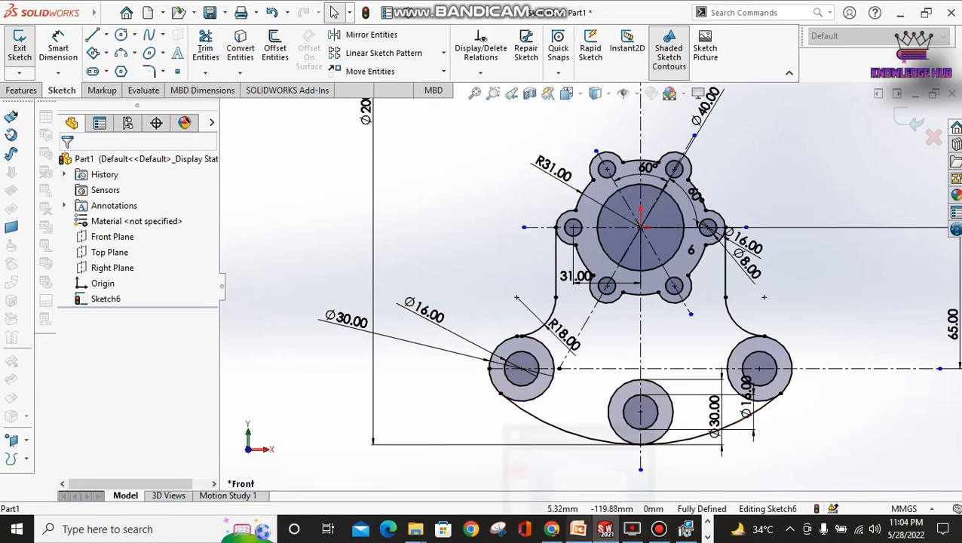
Step: Switch to PowerPoint and examine the Exercise #3 slide for the next drawing's geometry and dimensions
mouse_move(578, 529)
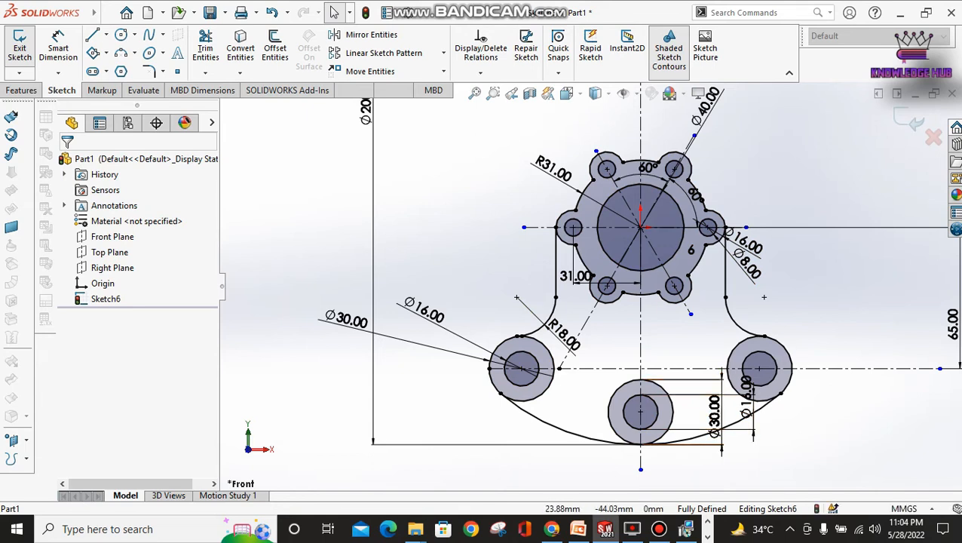
click(578, 529)
click(85, 452)
click(79, 453)
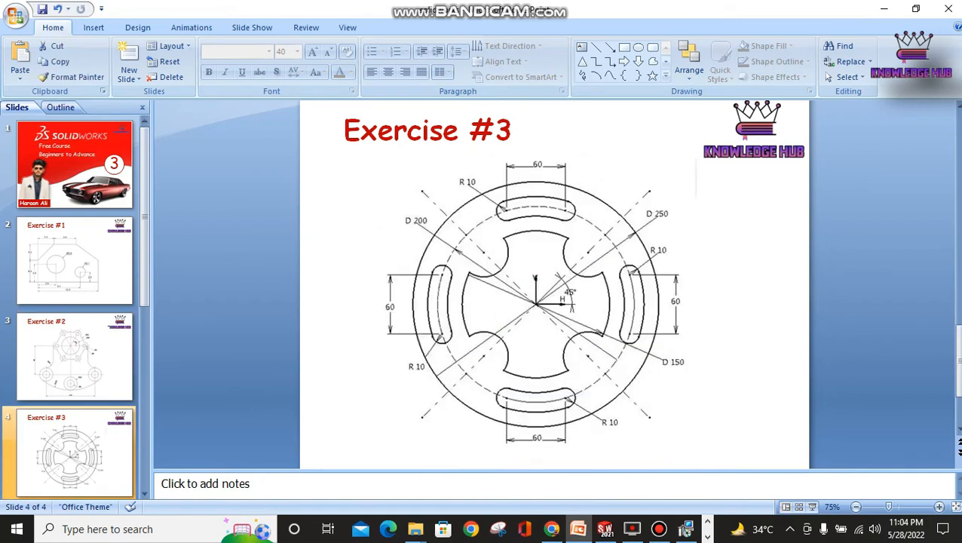
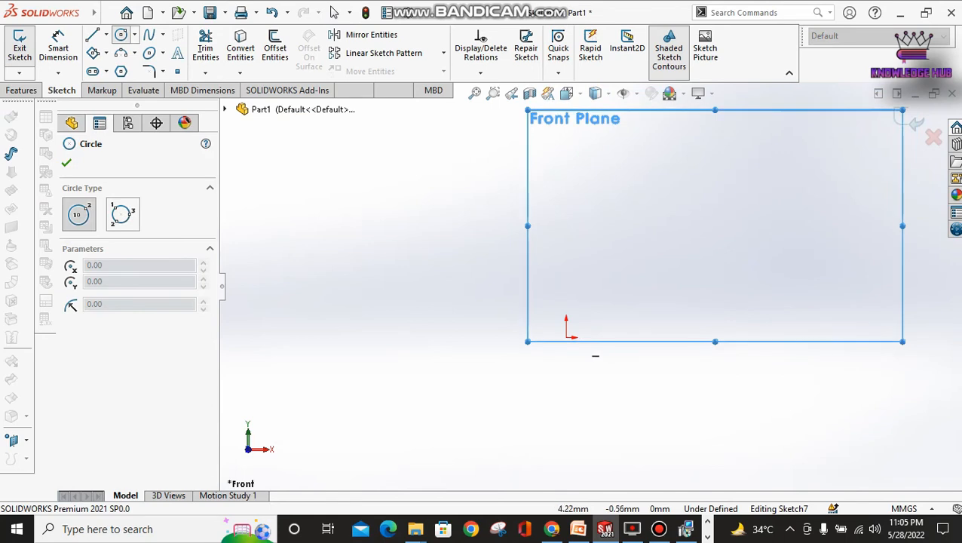
Step: Sketch three concentric circles centered on the origin of the front-plane sketch, the innermost about 62 mm in diameter
click(566, 337)
click(616, 380)
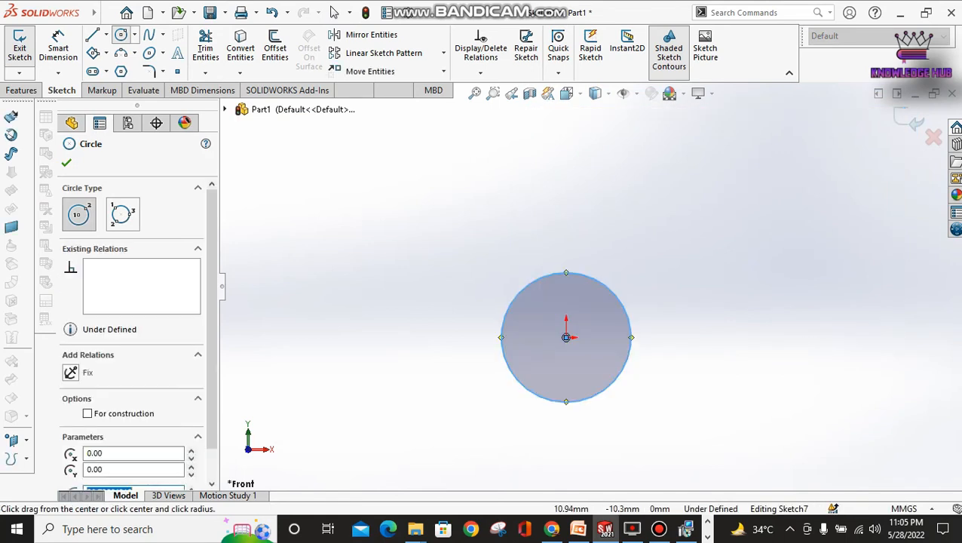
click(566, 337)
click(639, 398)
click(566, 337)
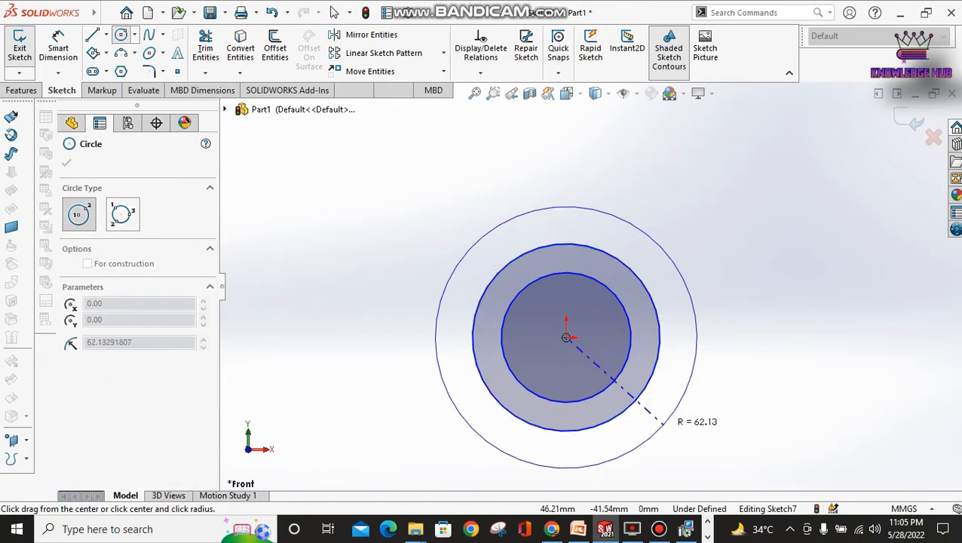
click(657, 417)
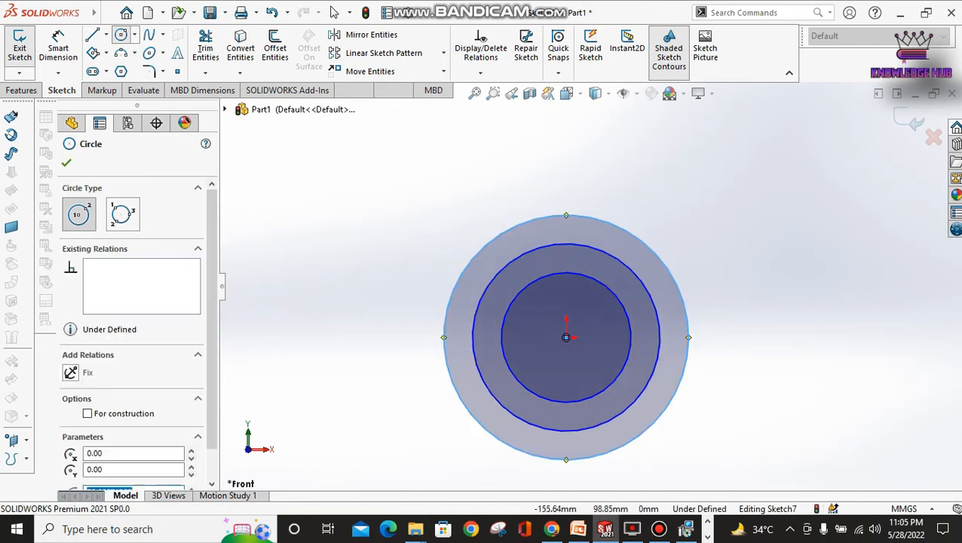
key(Escape)
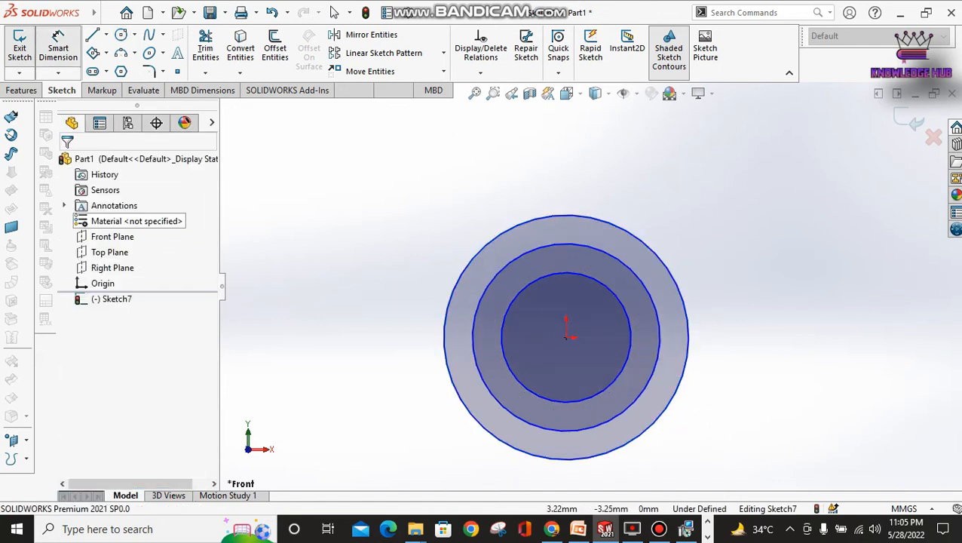
click(567, 338)
click(613, 383)
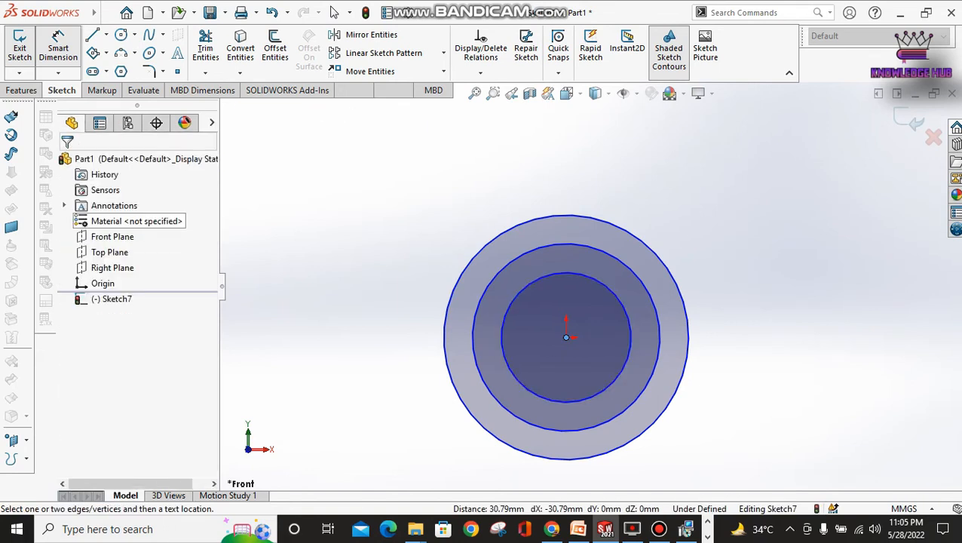
click(506, 360)
click(476, 360)
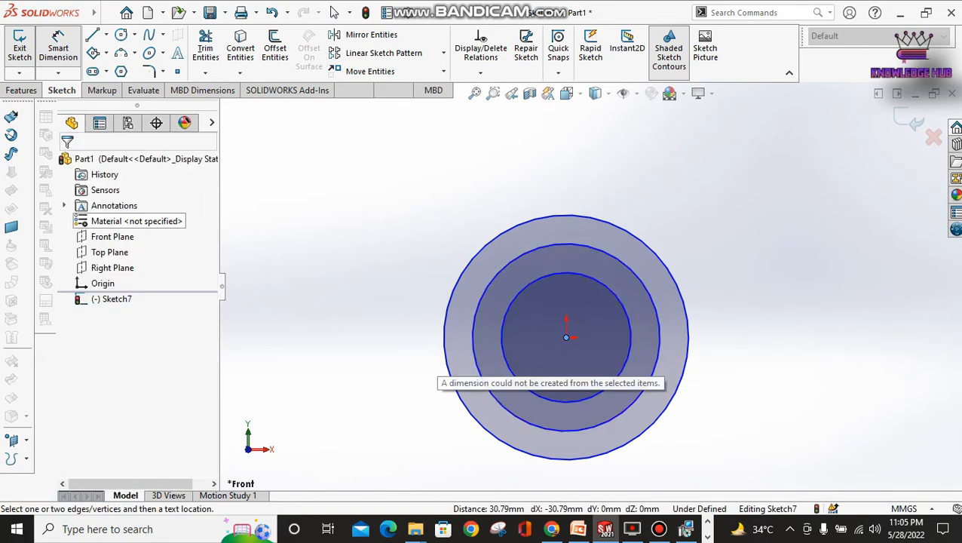
key(Escape)
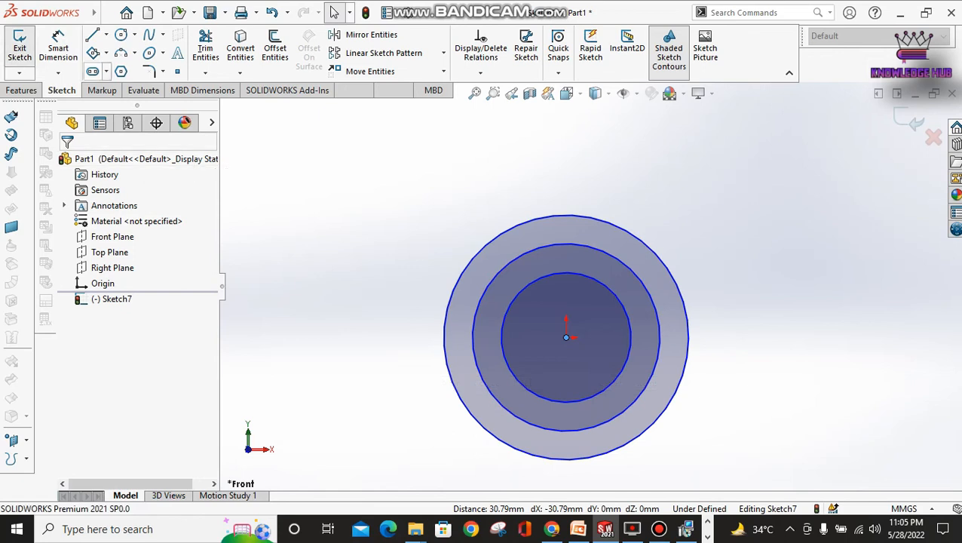
Step: Dimension the diameter of the innermost concentric circle as 150 mm
click(58, 49)
click(504, 355)
click(380, 338)
text(1)
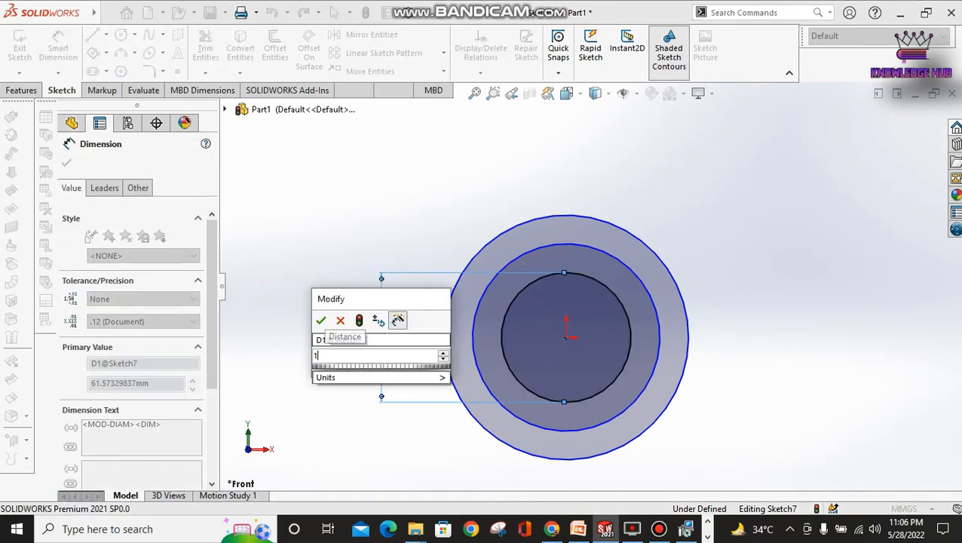
text(50)
key(Return)
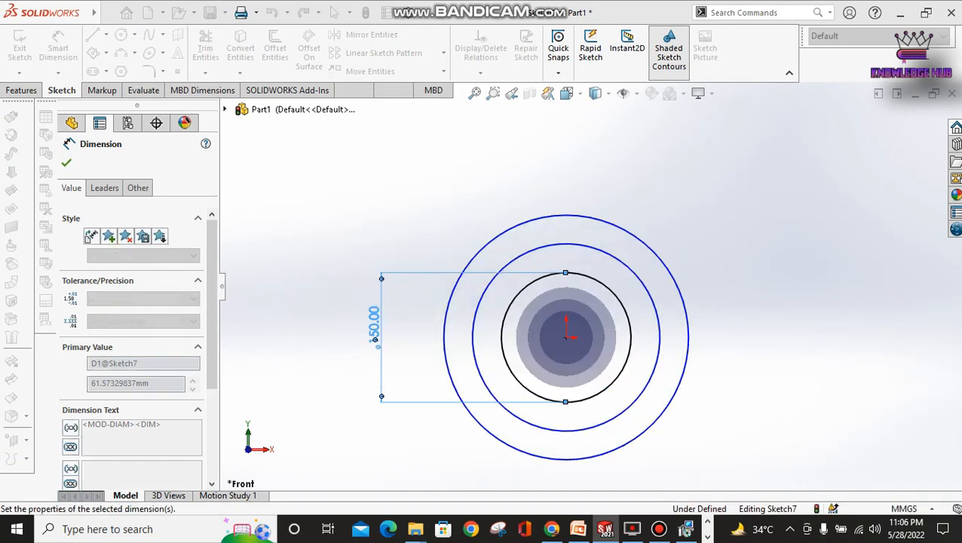
Step: Dimension the middle concentric circle's diameter as 200 mm and the outermost circle's diameter as 250 mm
click(474, 311)
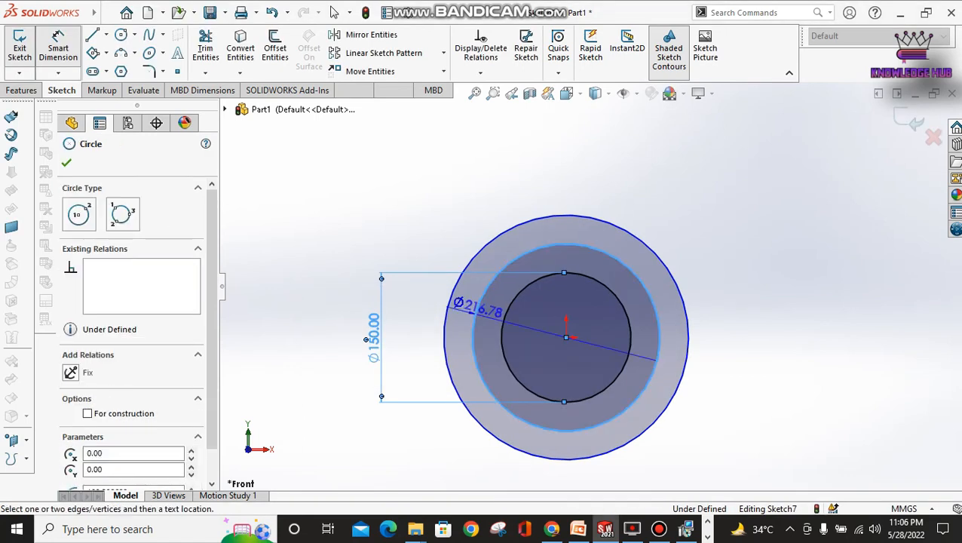
click(365, 339)
text(200)
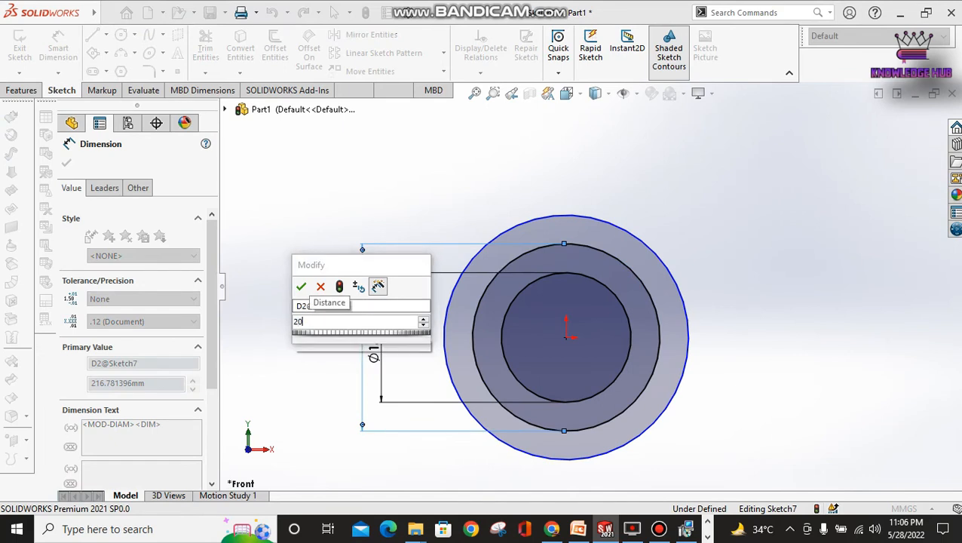
key(Return)
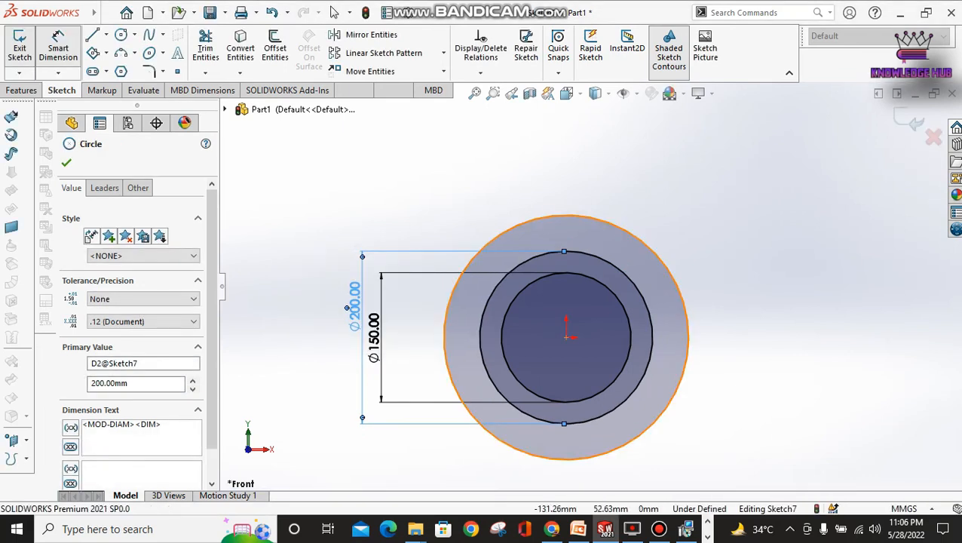
click(446, 321)
click(331, 271)
text(250)
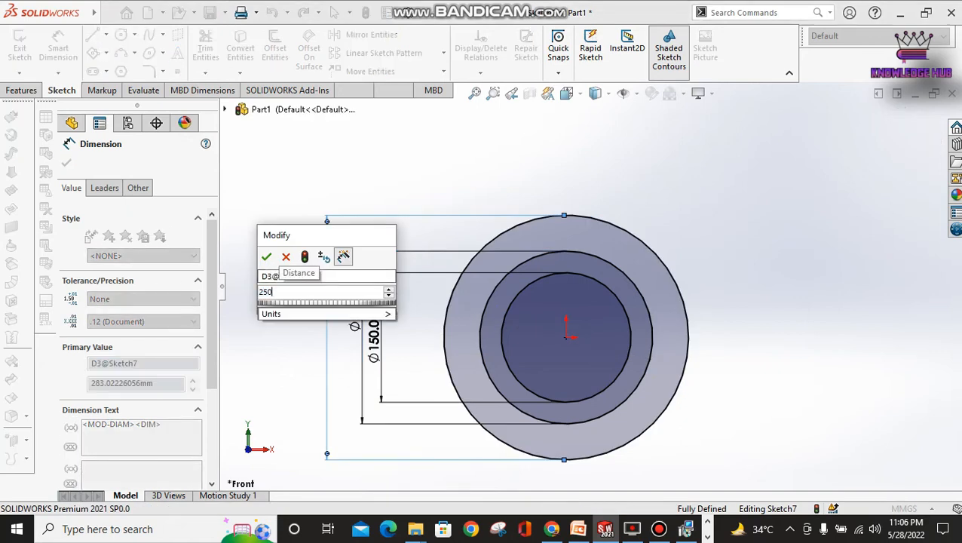
key(Return)
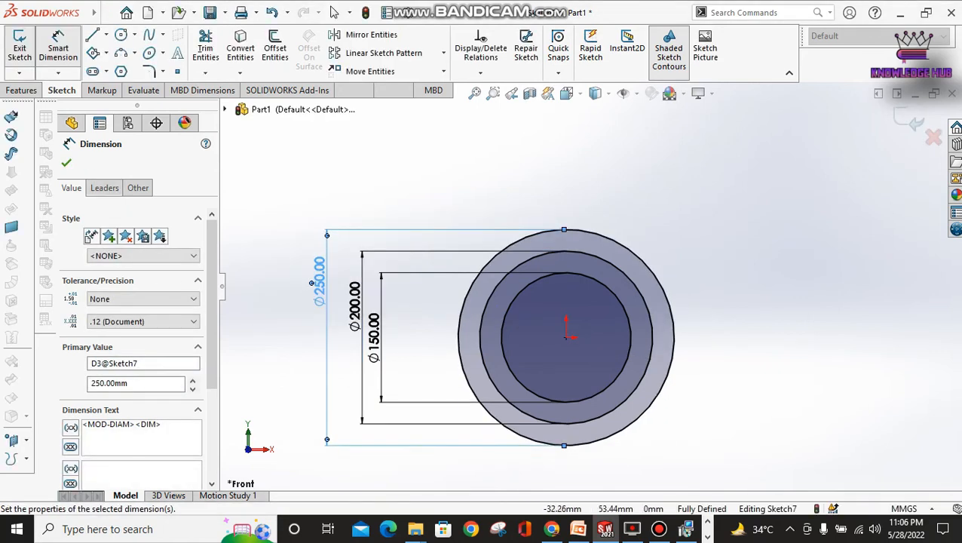
Step: Check the Exercise #3 slide in PowerPoint and convert the 200 mm circle in the SOLIDWORKS sketch to construction geometry
click(578, 528)
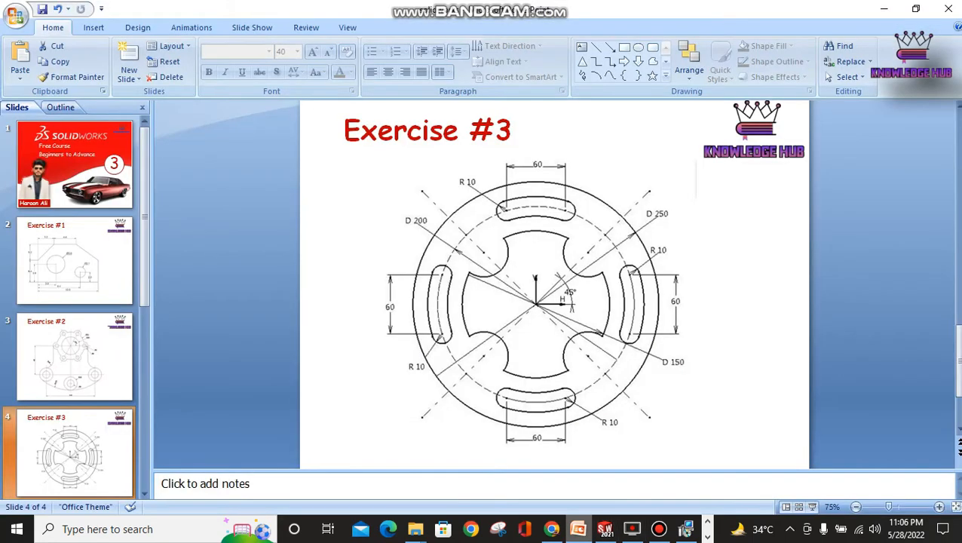
click(605, 529)
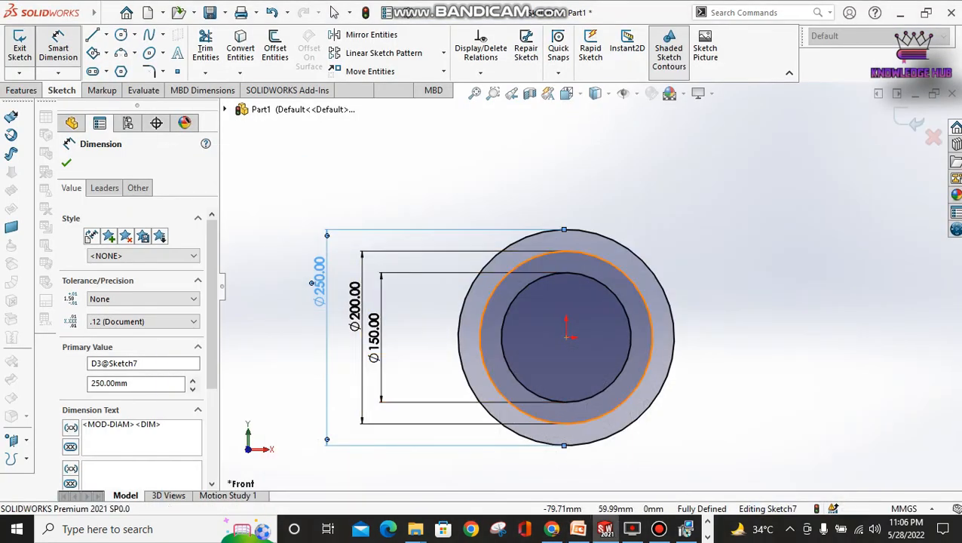
click(504, 277)
key(Escape)
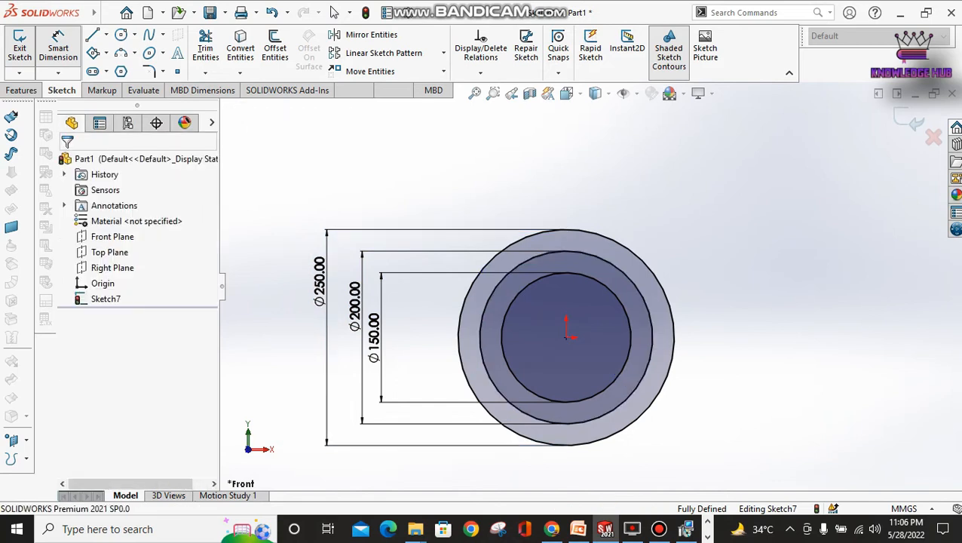
click(528, 260)
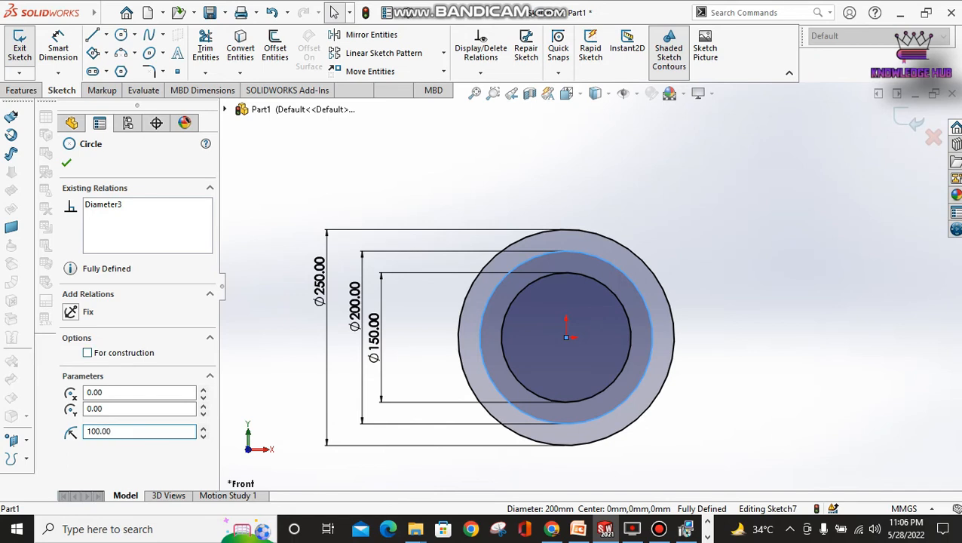
click(88, 352)
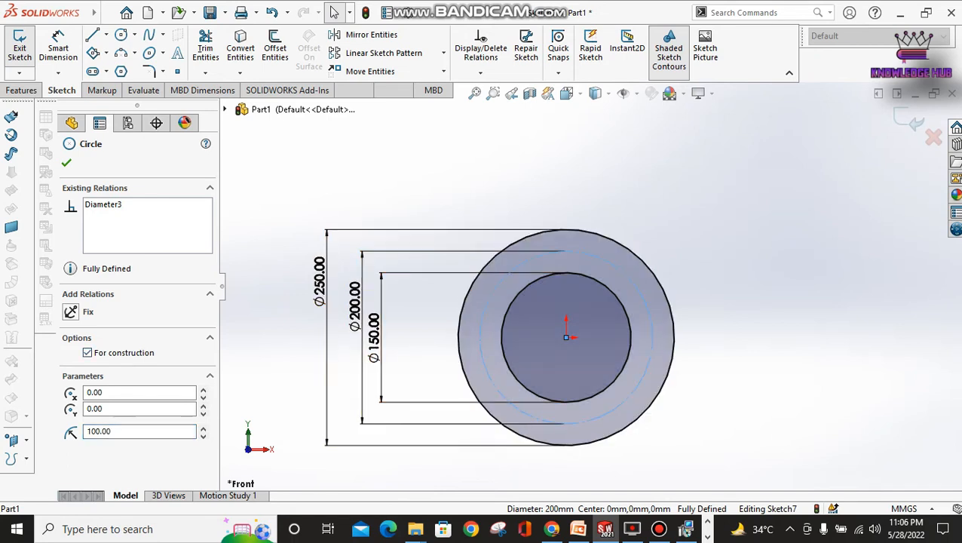
click(67, 162)
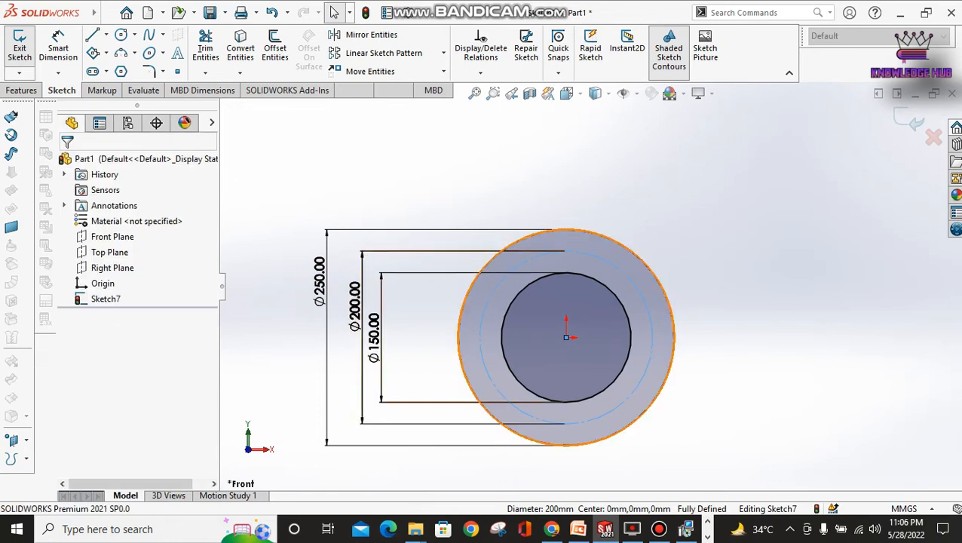
key(Escape)
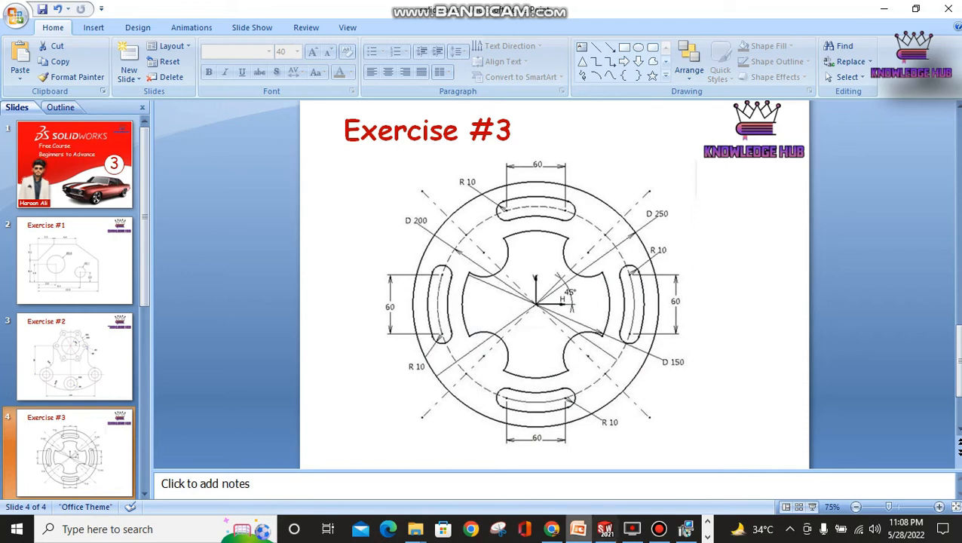
Step: Return to SOLIDWORKS and sketch a centerline about 402 mm long rising diagonally from lower left to upper right across the circles
click(605, 529)
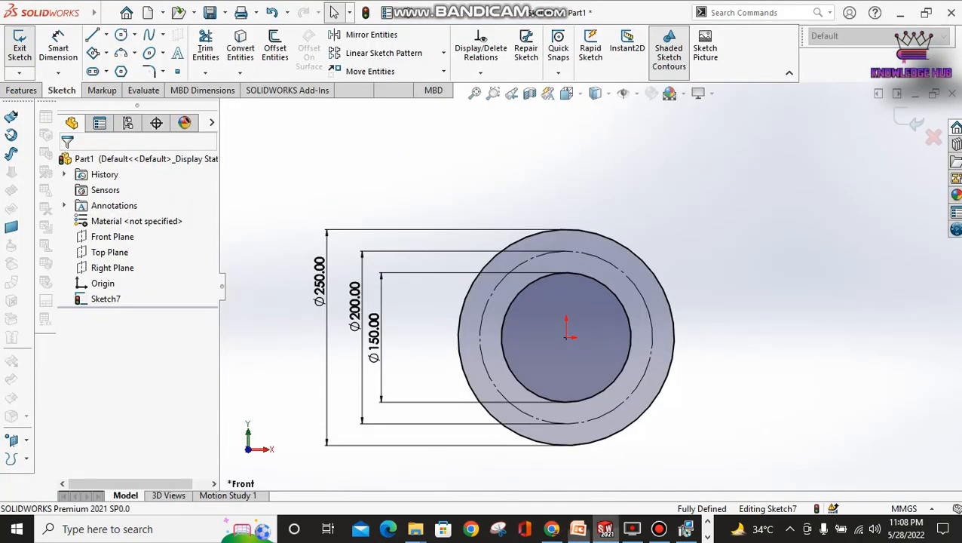
click(105, 34)
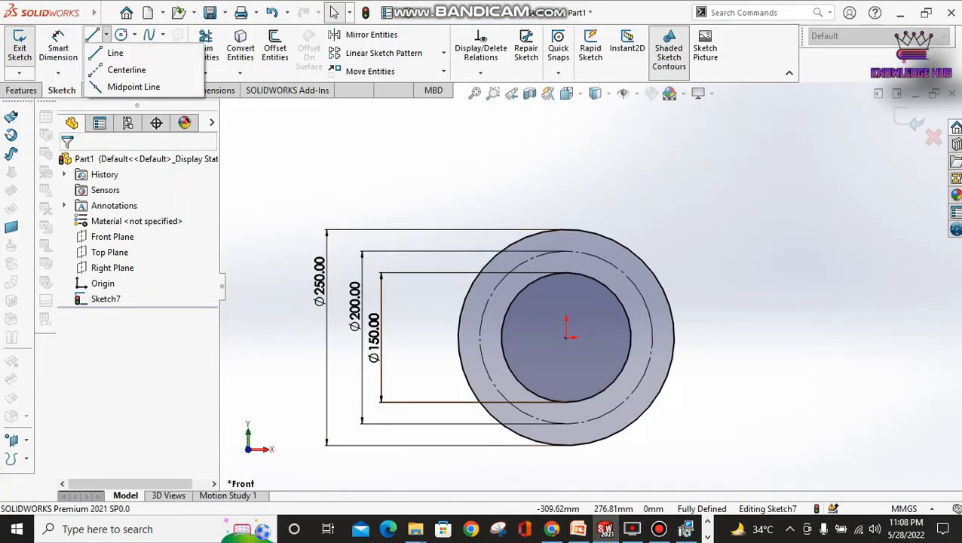
click(125, 69)
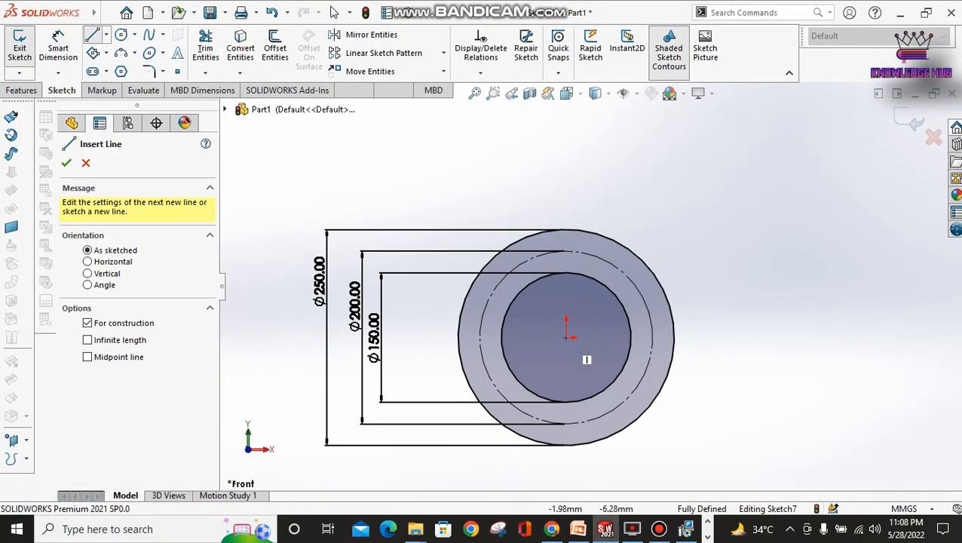
click(460, 468)
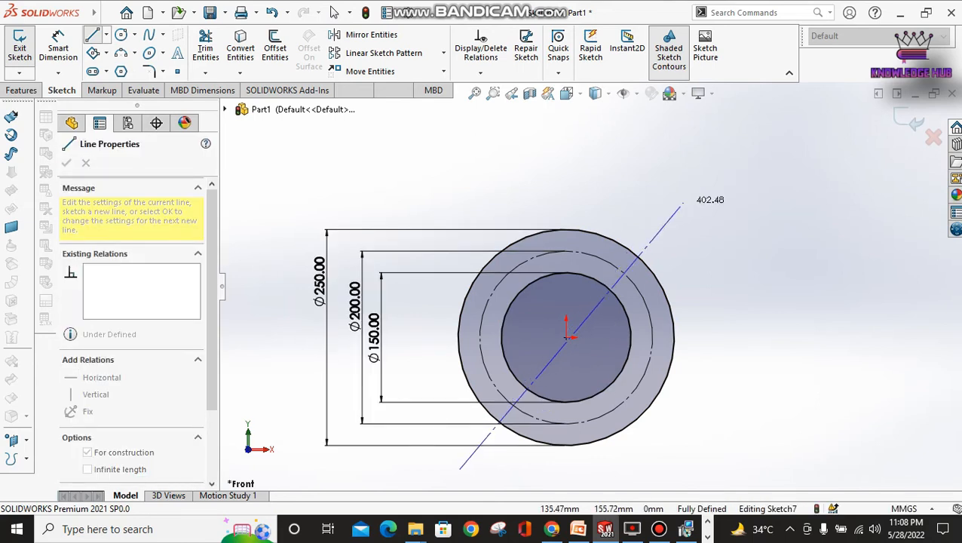
click(683, 203)
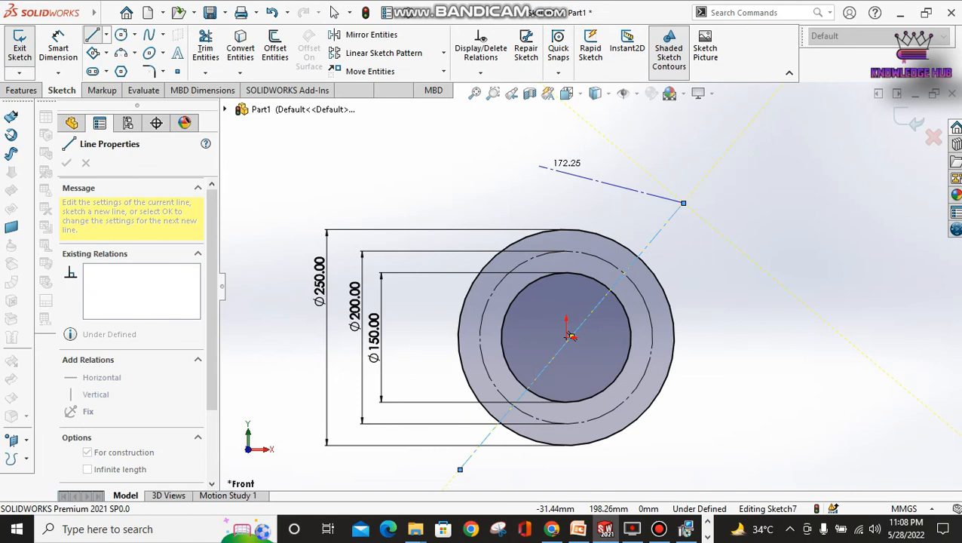
key(Escape)
Step: Sketch a second diagonal centerline about 414 mm long from upper left to lower right, crossing the first near the origin
click(105, 35)
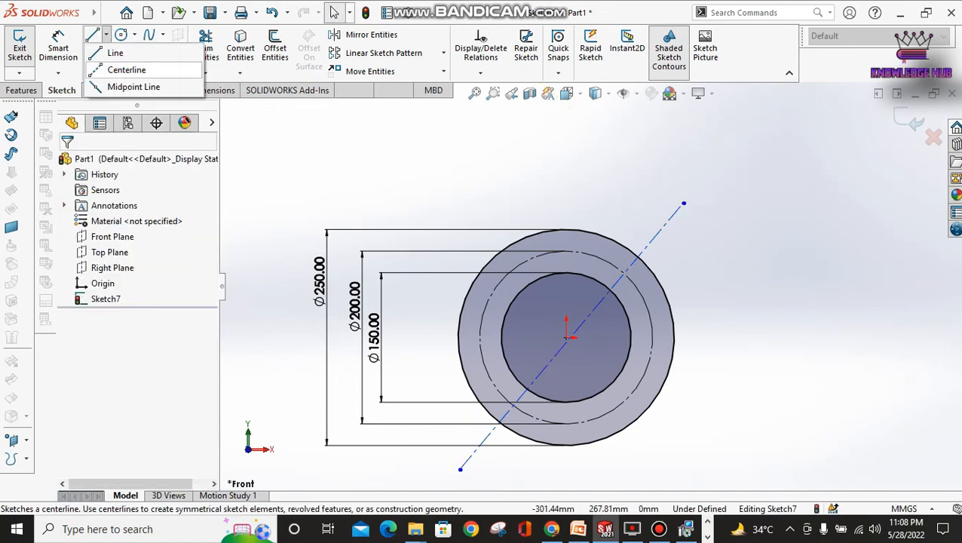
click(125, 69)
click(446, 181)
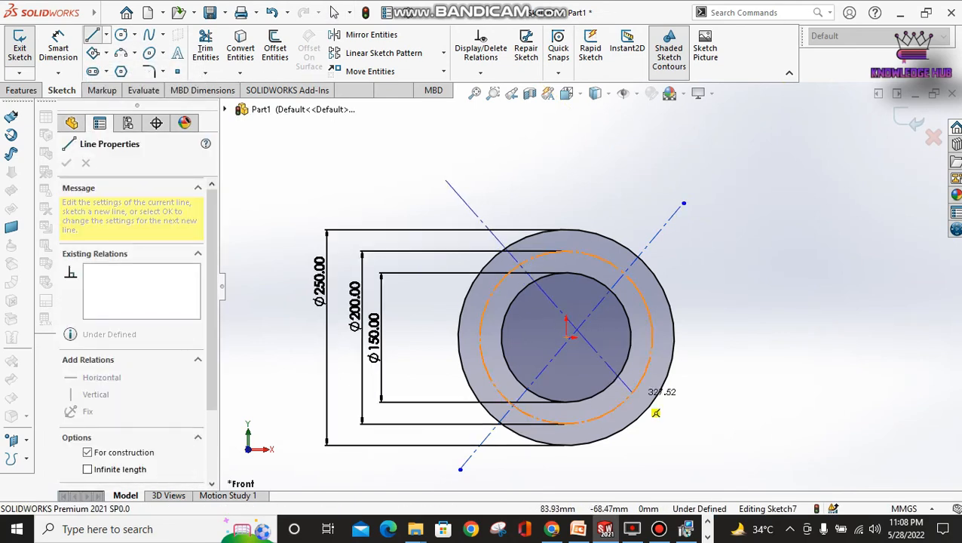
click(663, 464)
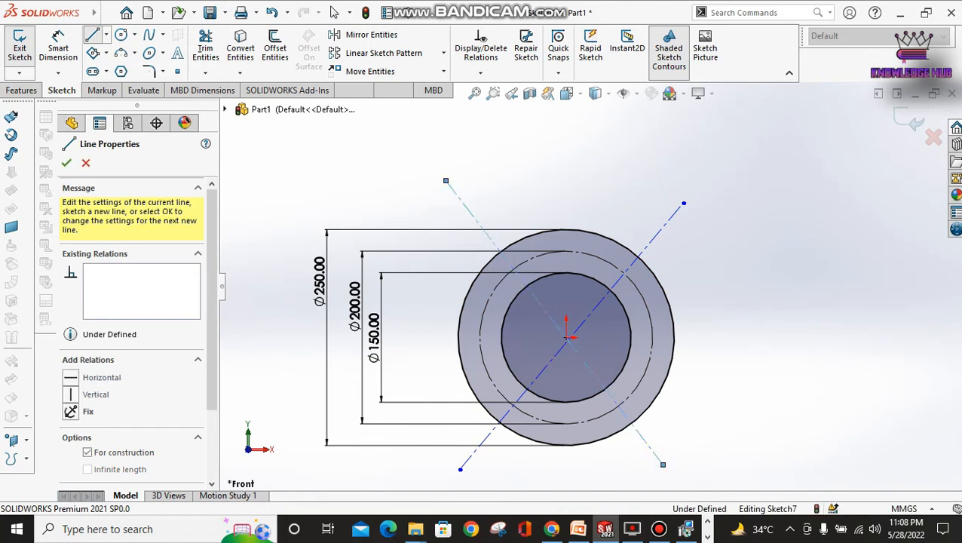
key(Escape)
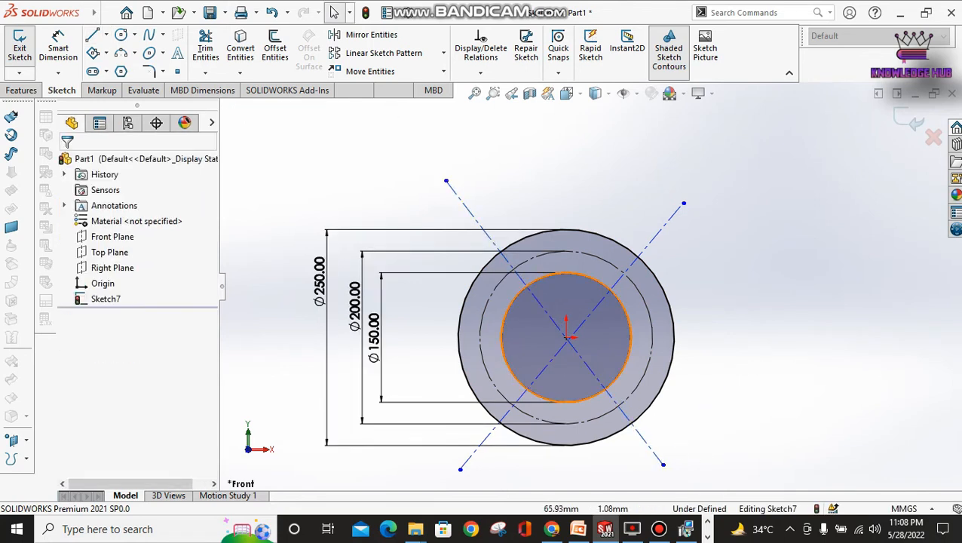
Step: Add coincident relations that make both diagonal centerlines pass through the origin
click(573, 333)
ctrl+click(566, 338)
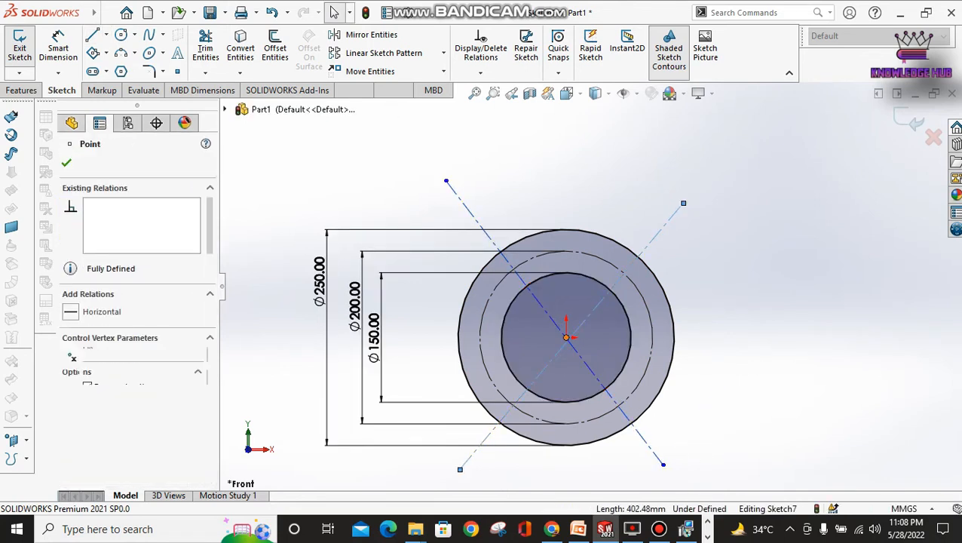
click(70, 407)
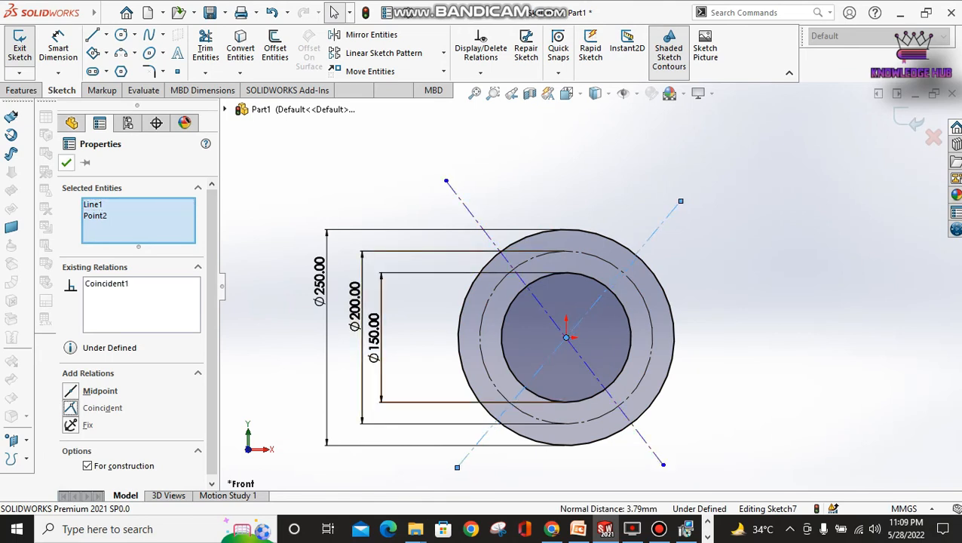
key(Escape)
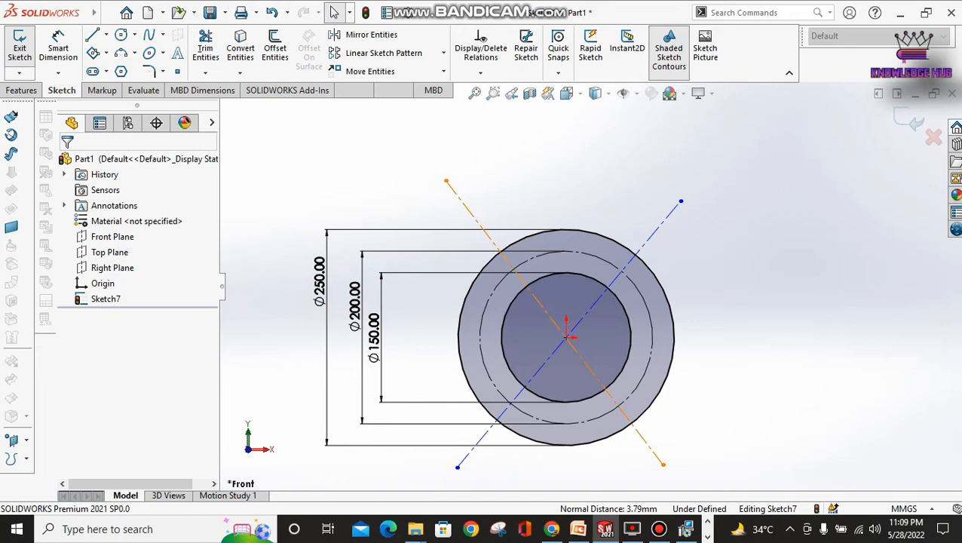
click(538, 299)
ctrl+click(566, 337)
click(70, 408)
click(66, 162)
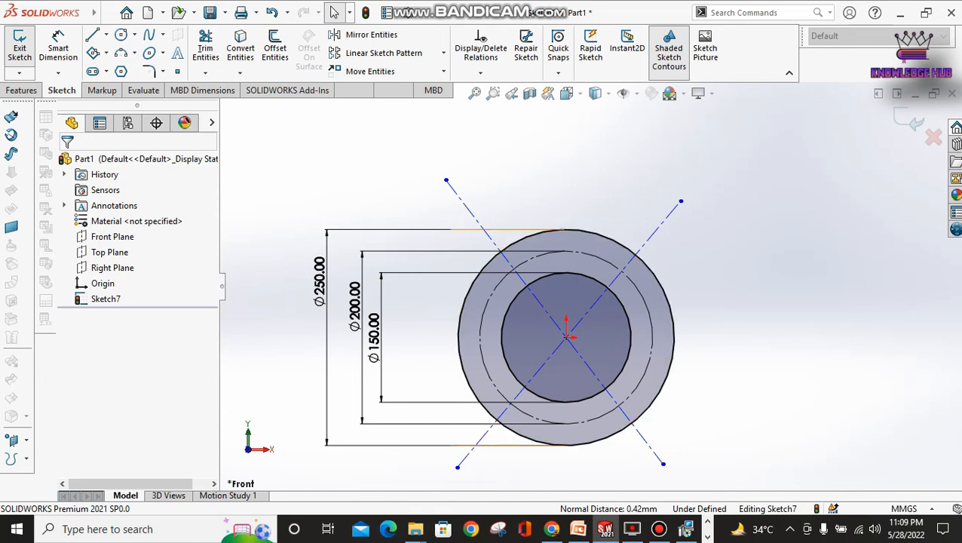
Step: Sketch a horizontal centerline about 350 mm long through the origin, extending past the outer circle on both sides
key(alt+Tab)
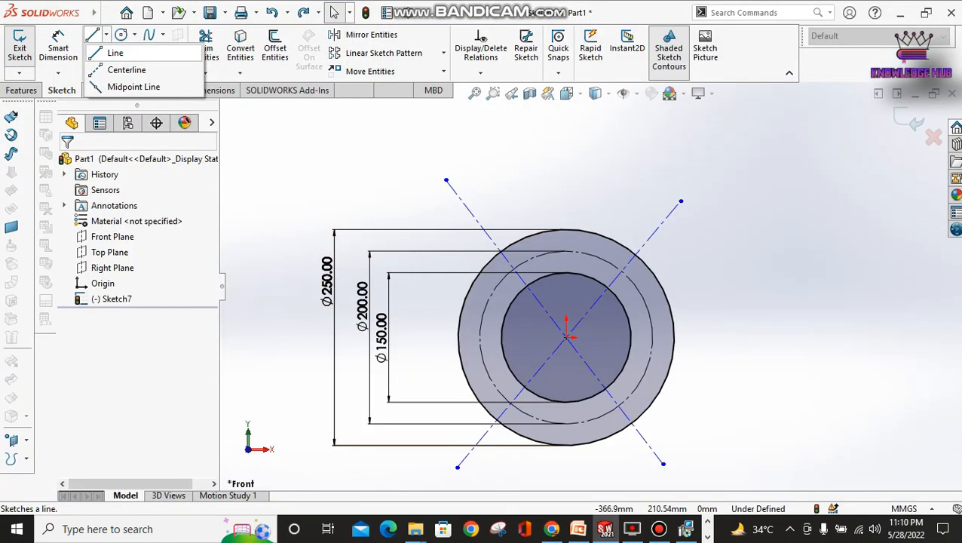
click(121, 68)
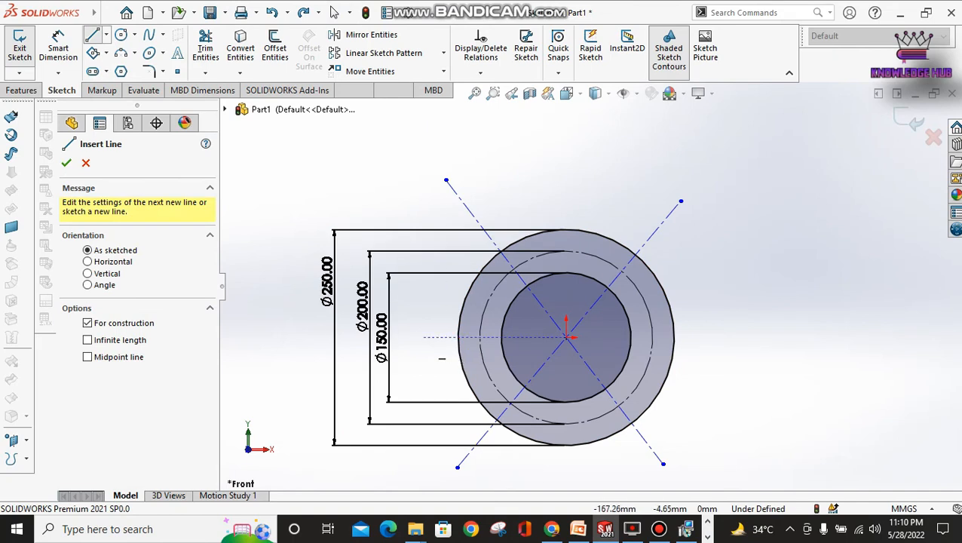
click(424, 340)
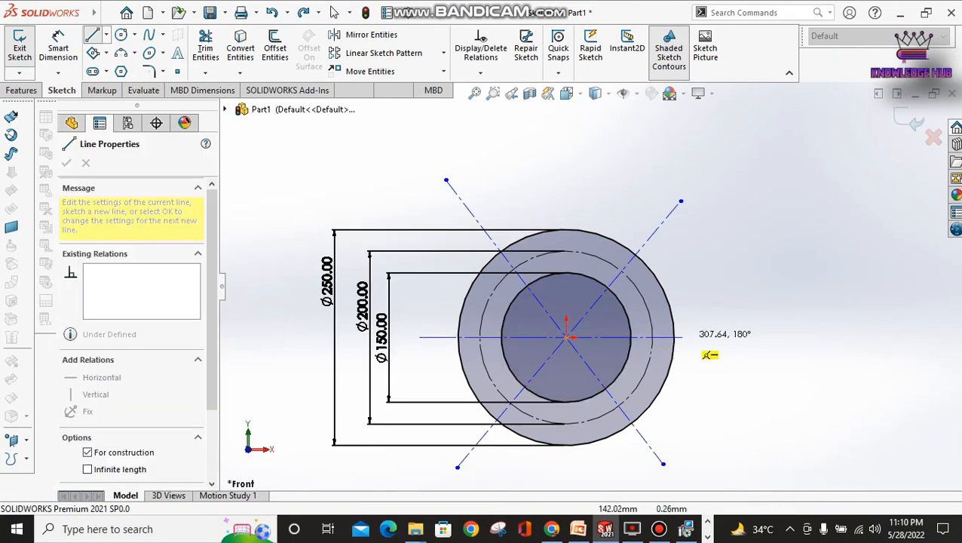
click(722, 338)
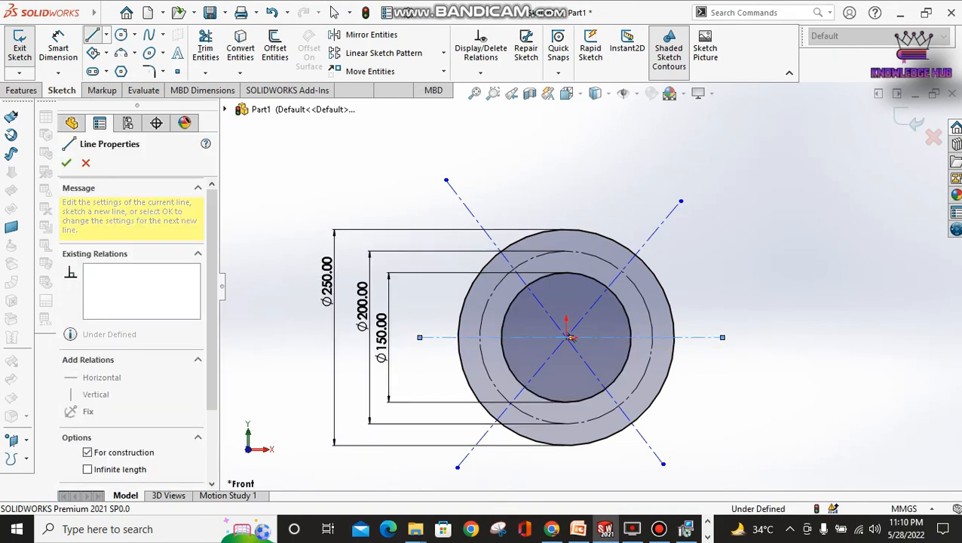
key(Escape)
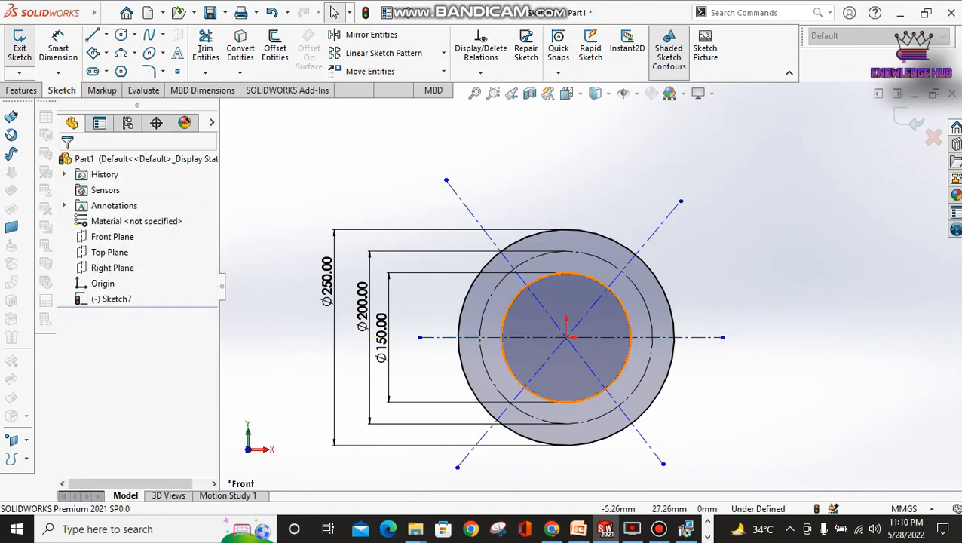
Step: Dimension the angle between the horizontal centerline and the diagonal rising to the upper right as 45 degrees
click(58, 48)
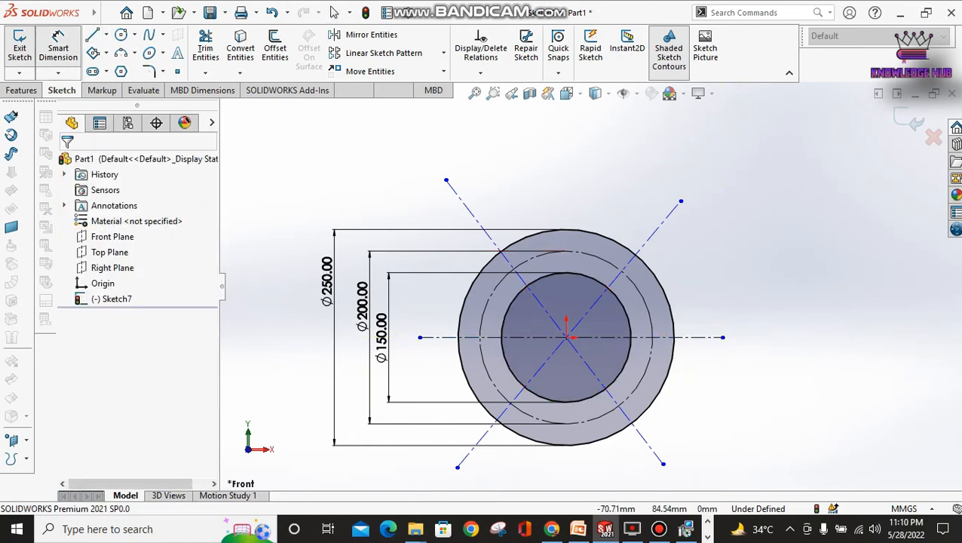
click(626, 338)
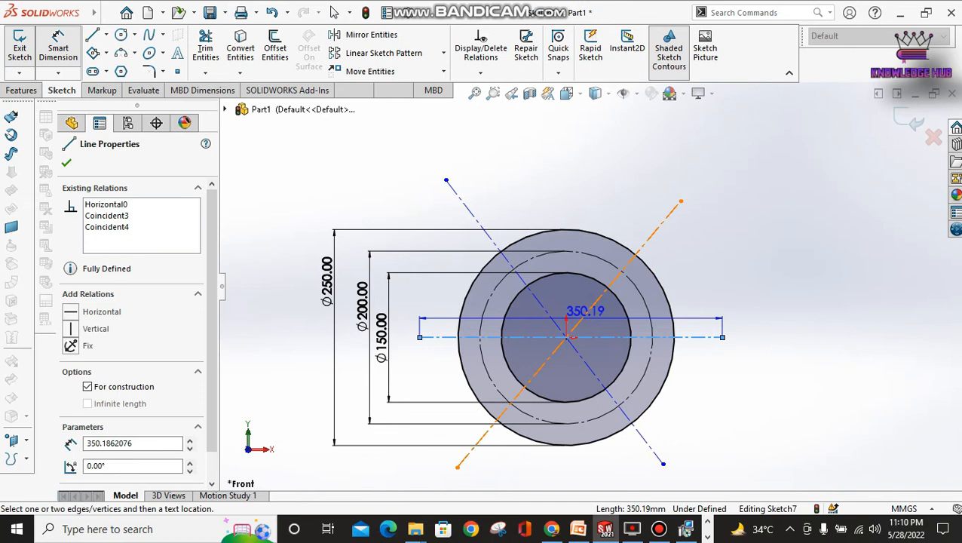
click(603, 293)
click(604, 321)
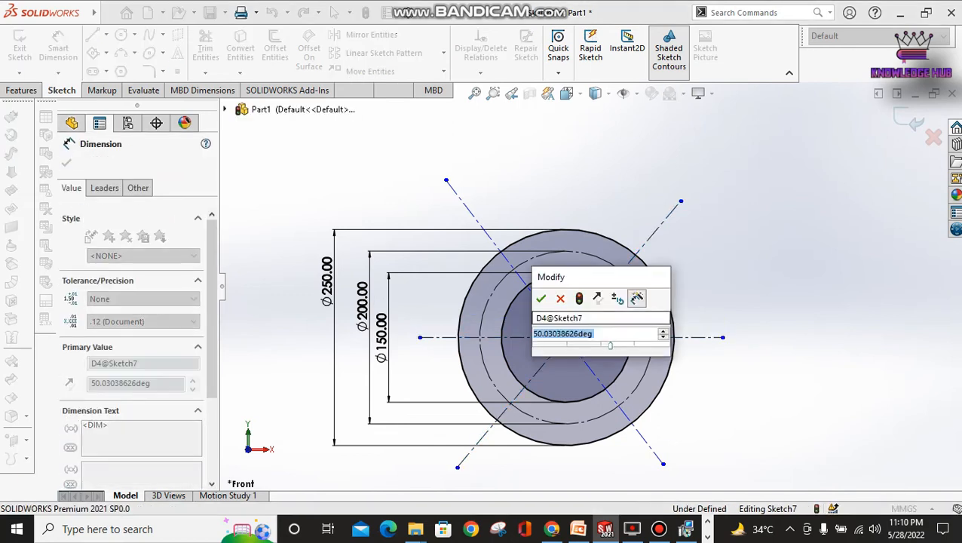
text(45)
key(Return)
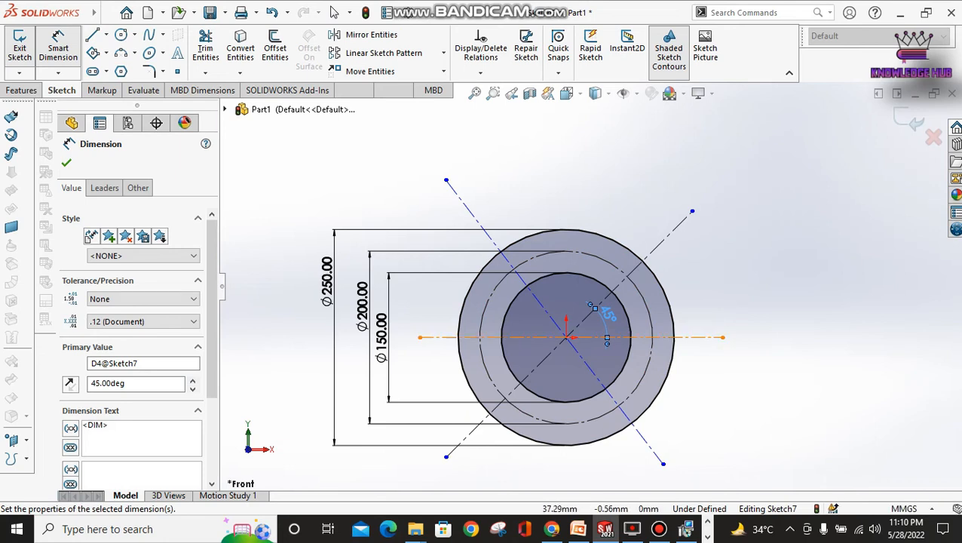
Step: Dimension the angle between the horizontal centerline and the diagonal descending to the lower right as 45 degrees
click(607, 338)
click(596, 376)
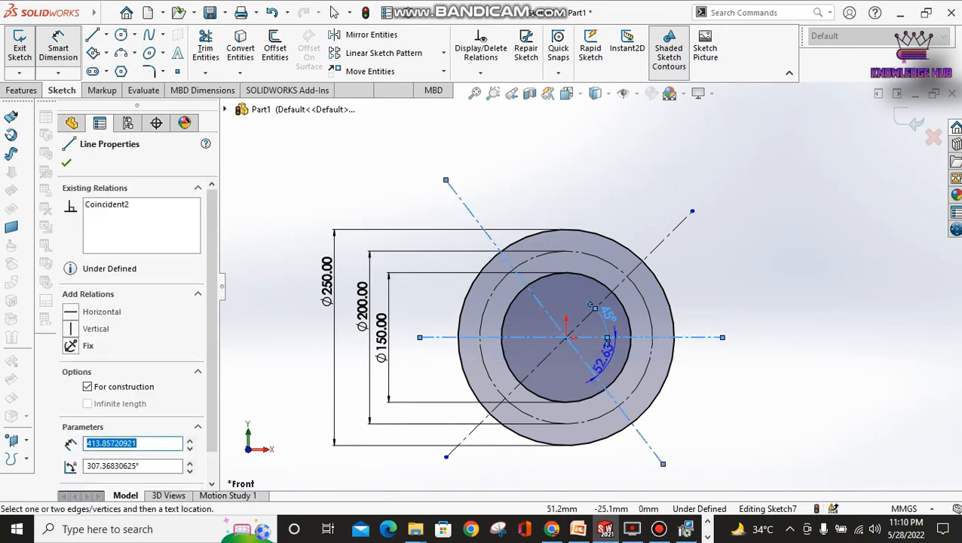
click(596, 354)
text(45)
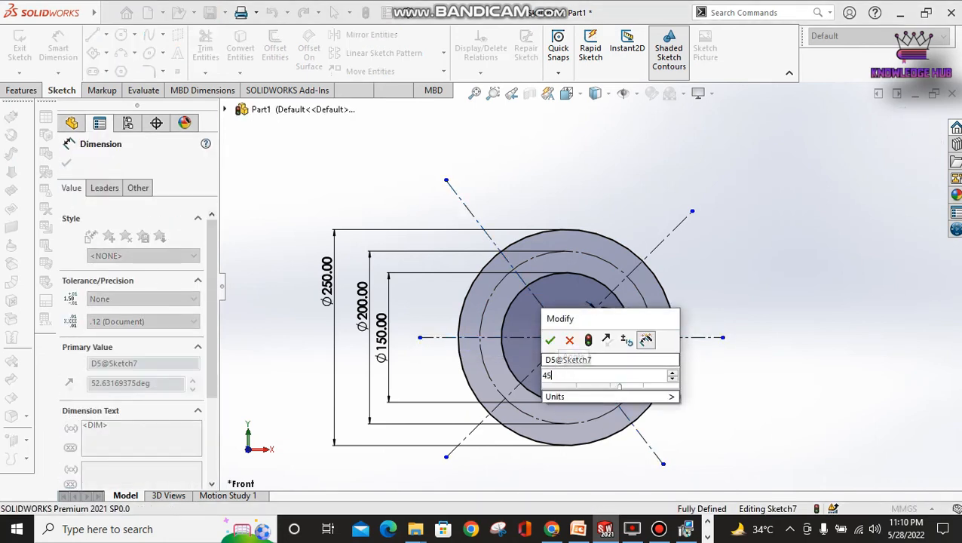
key(Return)
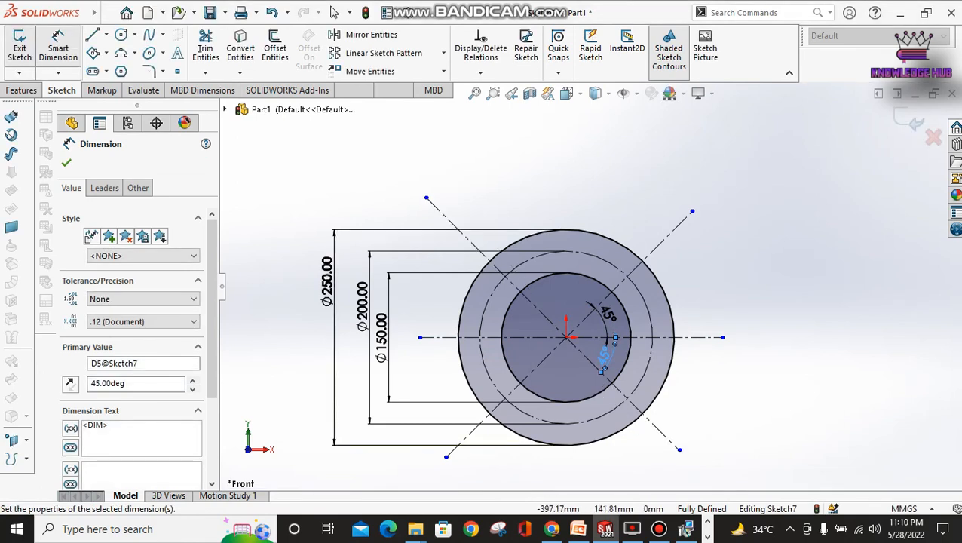
key(Escape)
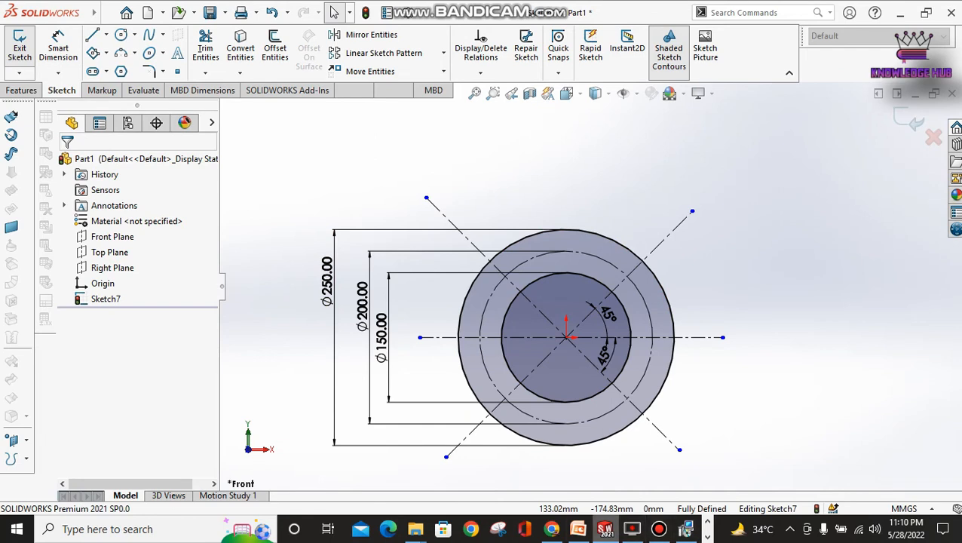
Step: Check the Exercise #3 drawing in PowerPoint and sketch a circle about 43 mm in diameter where the 150 mm circle meets the upper-right diagonal
click(579, 530)
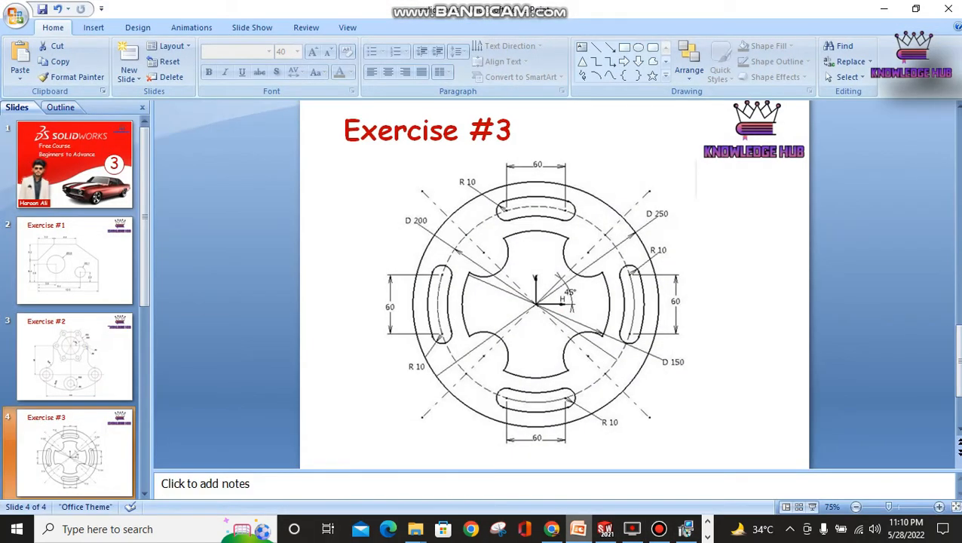
key(alt+Tab)
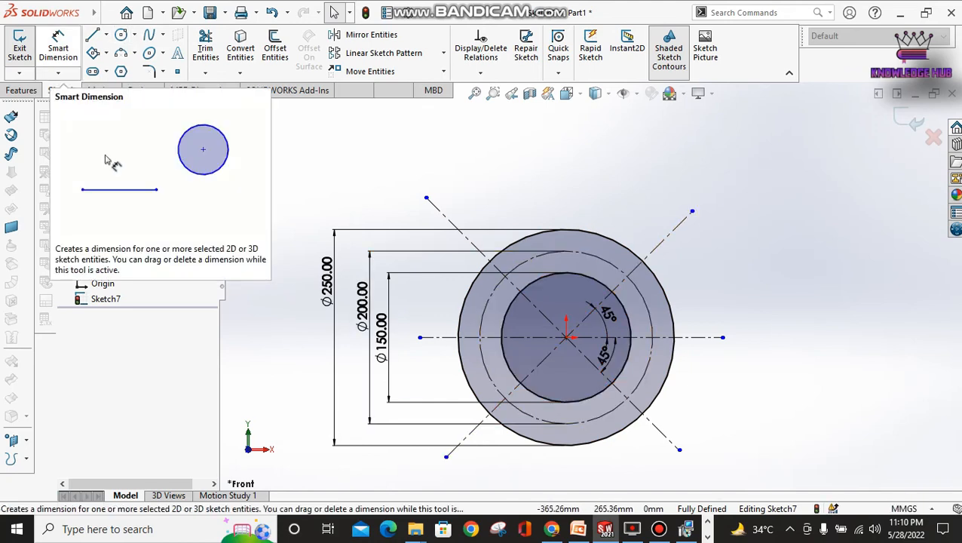
click(120, 35)
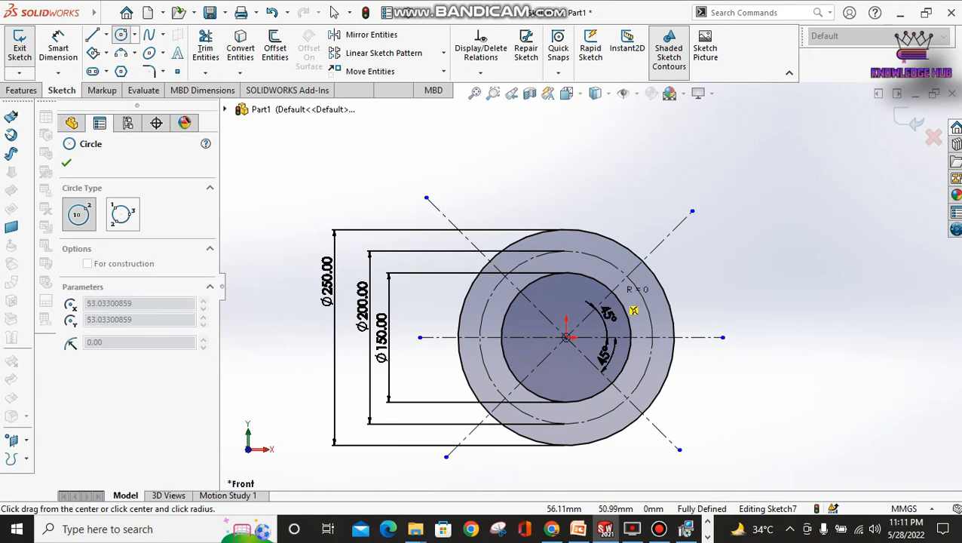
click(612, 291)
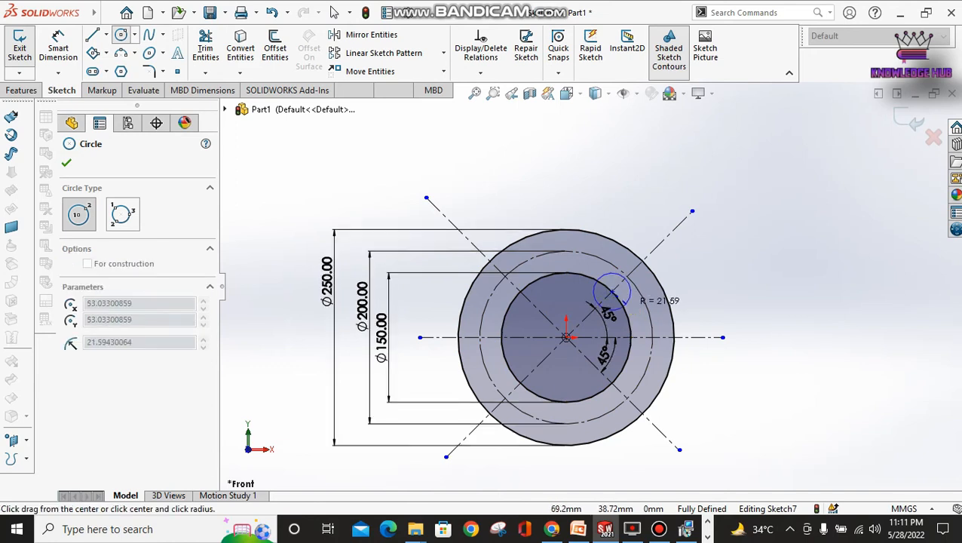
click(629, 300)
key(Escape)
Step: Recheck the Exercise #3 drawing in PowerPoint and dimension the small circle on the upper-right diagonal to a 50 mm diameter
click(577, 528)
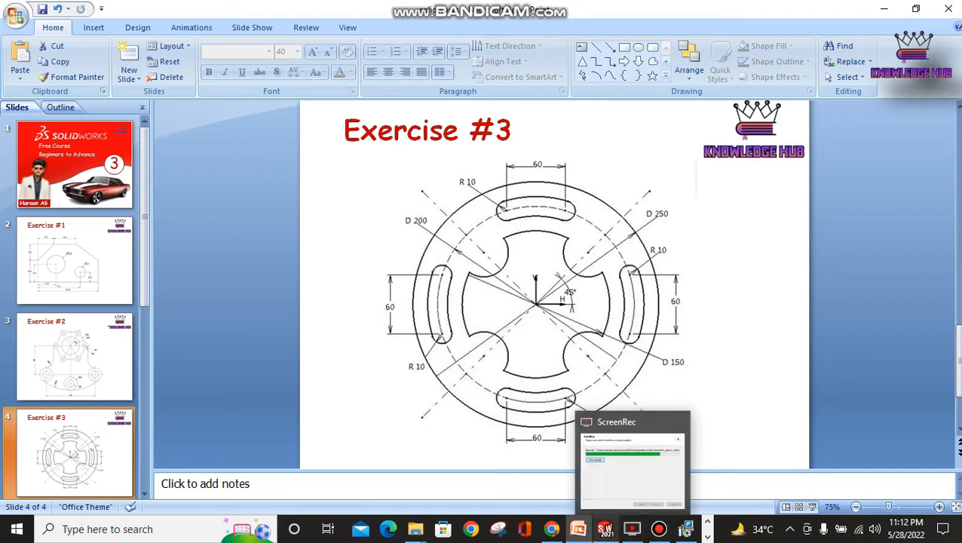
mouse_move(604, 529)
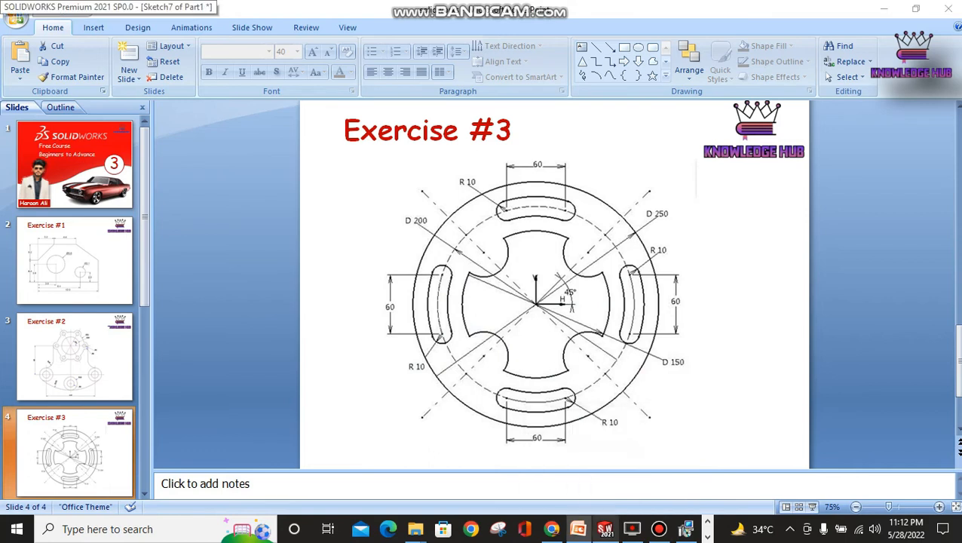
click(605, 471)
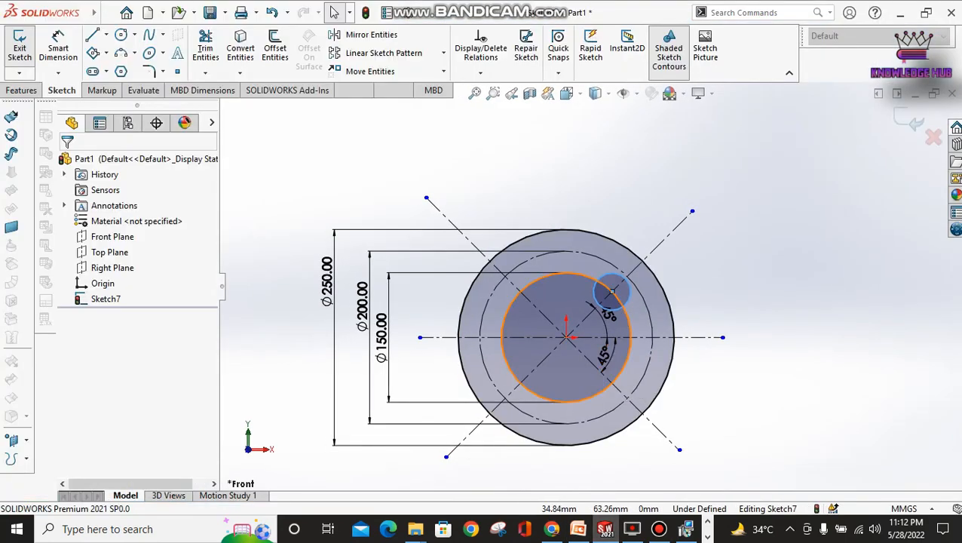
click(58, 47)
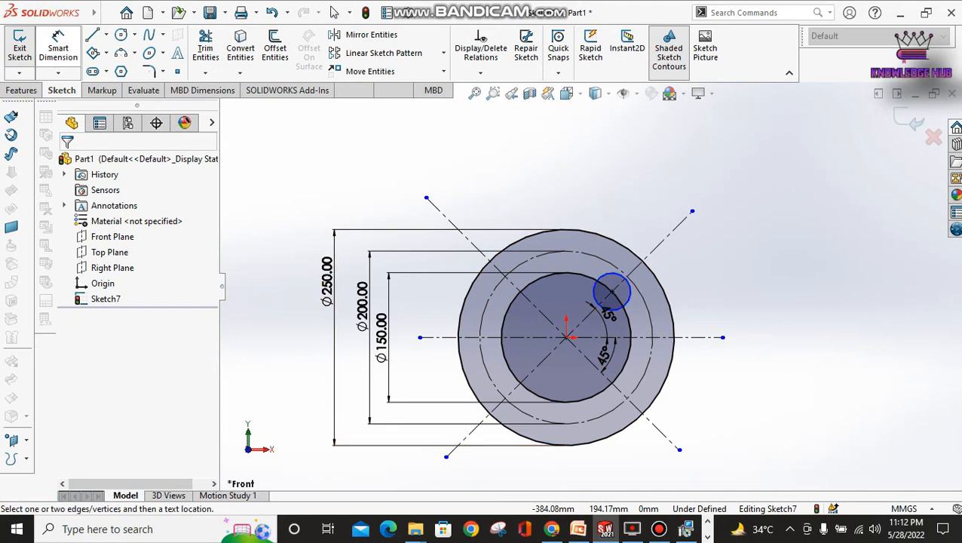
click(620, 279)
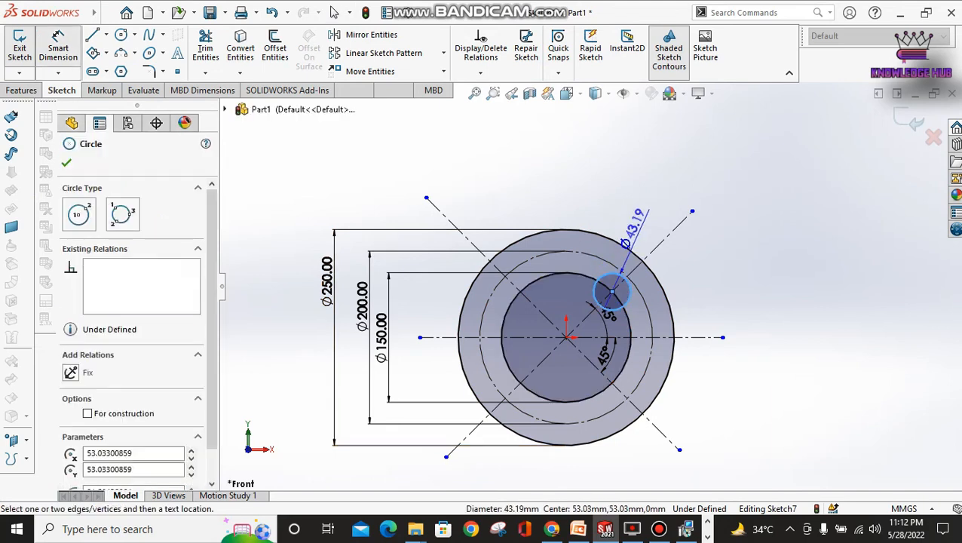
click(641, 213)
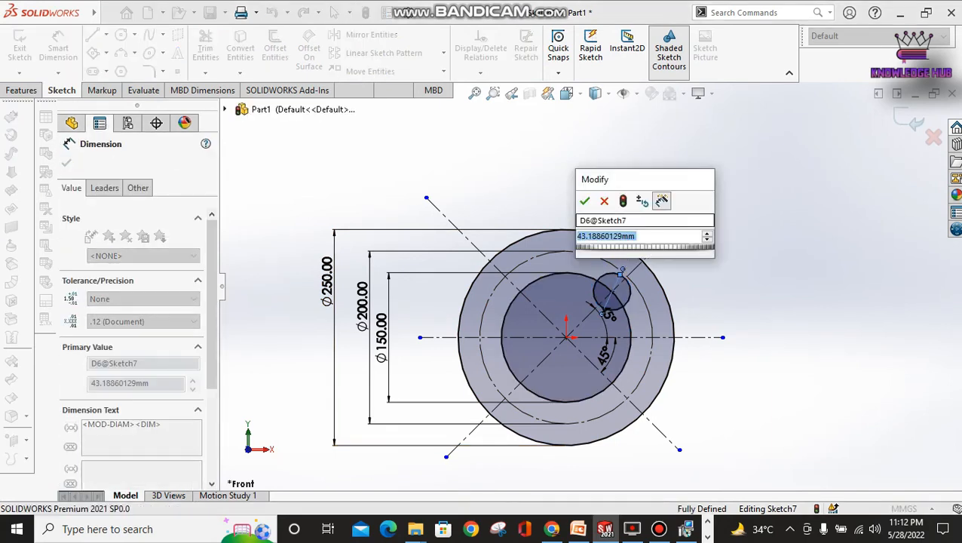
text(50)
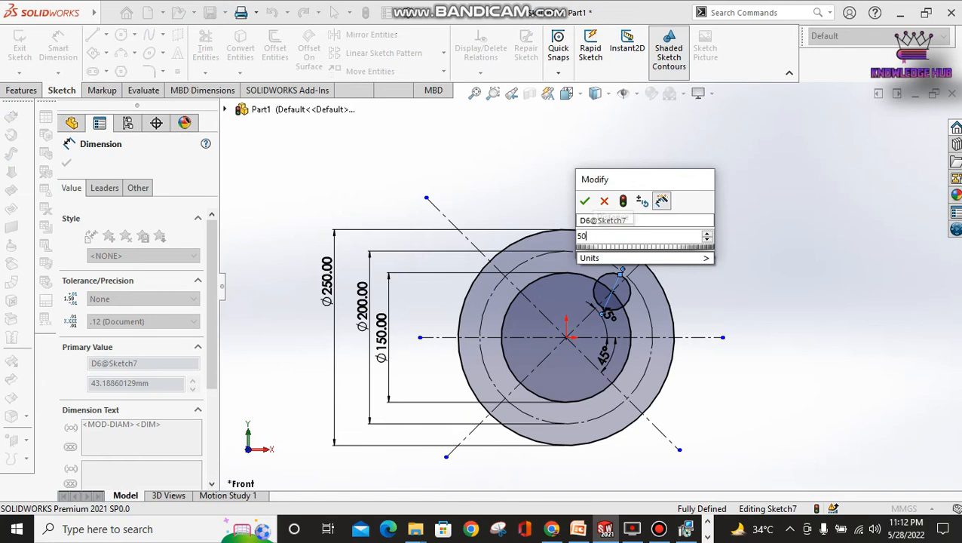
key(Escape)
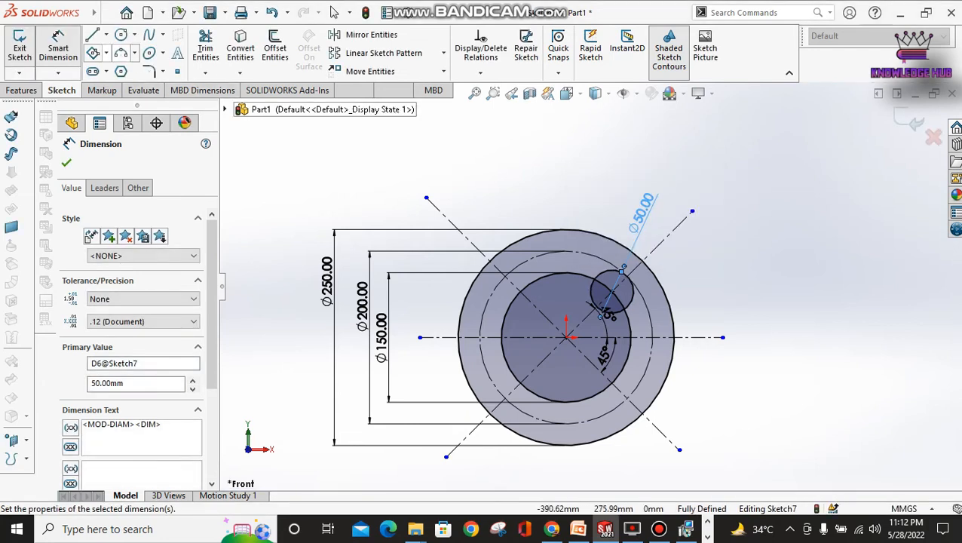
Step: Trim the part of the 50 mm circle outside the 150 mm circle and the 150 mm circle's segment inside it
click(205, 49)
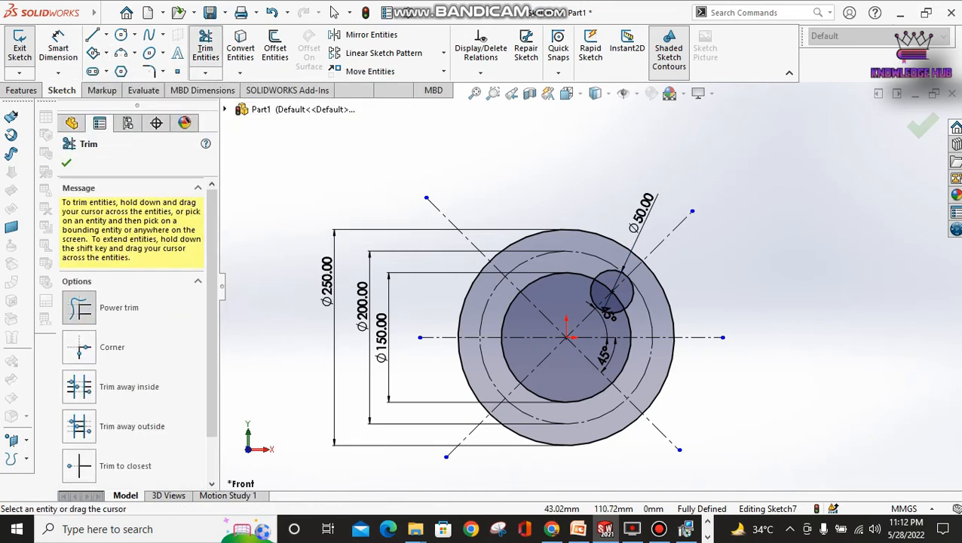
drag(597, 266, 603, 273)
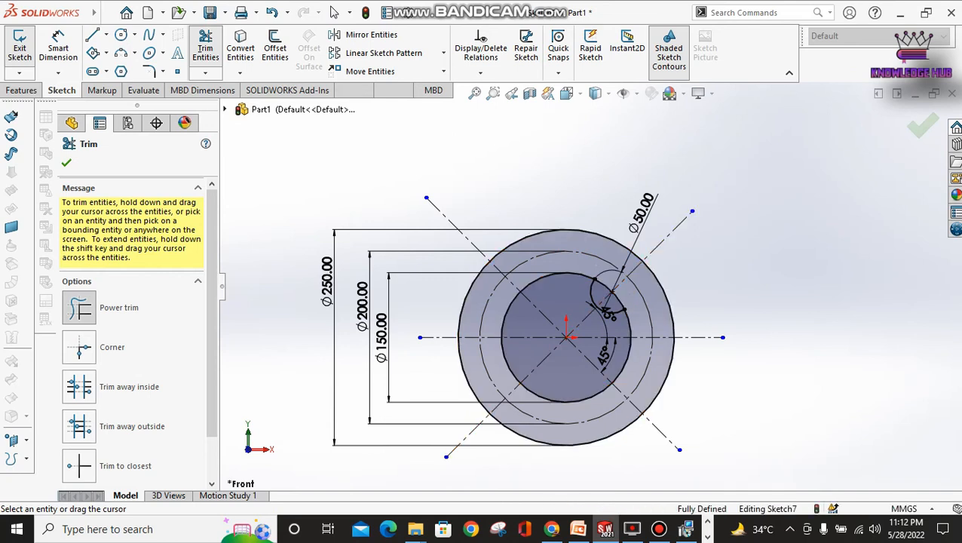
drag(603, 287, 622, 297)
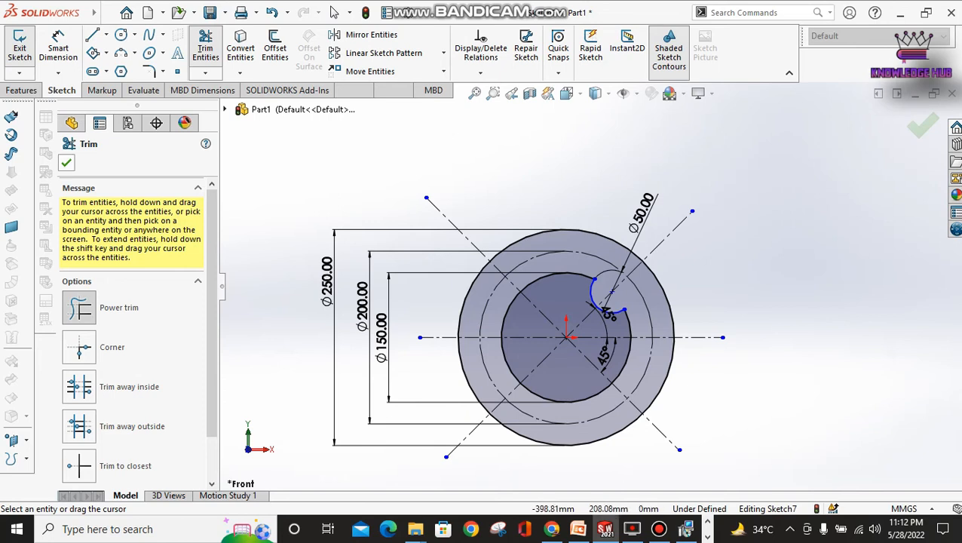
click(335, 12)
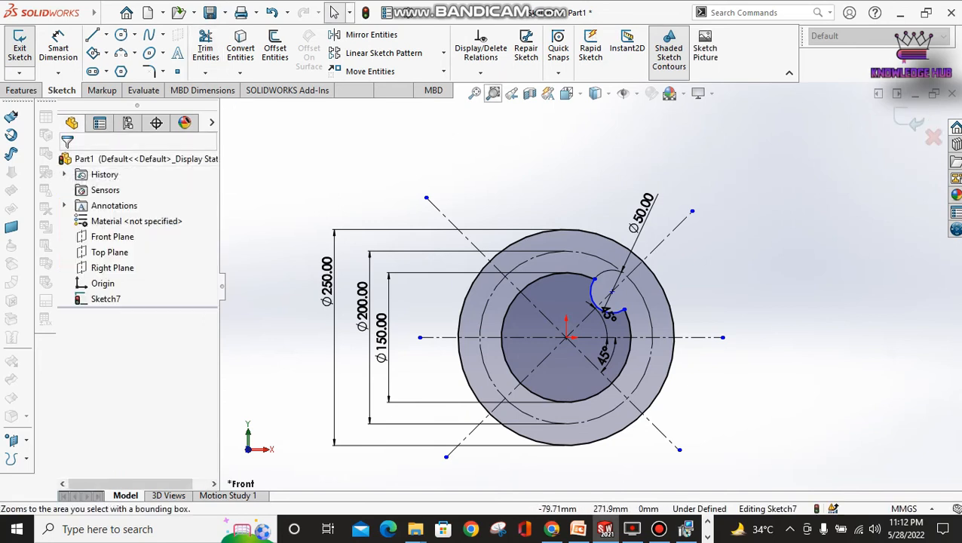
Step: Create a circular sketch pattern of the trimmed arc around the origin with 4 equally spaced instances over 360 degrees
click(444, 53)
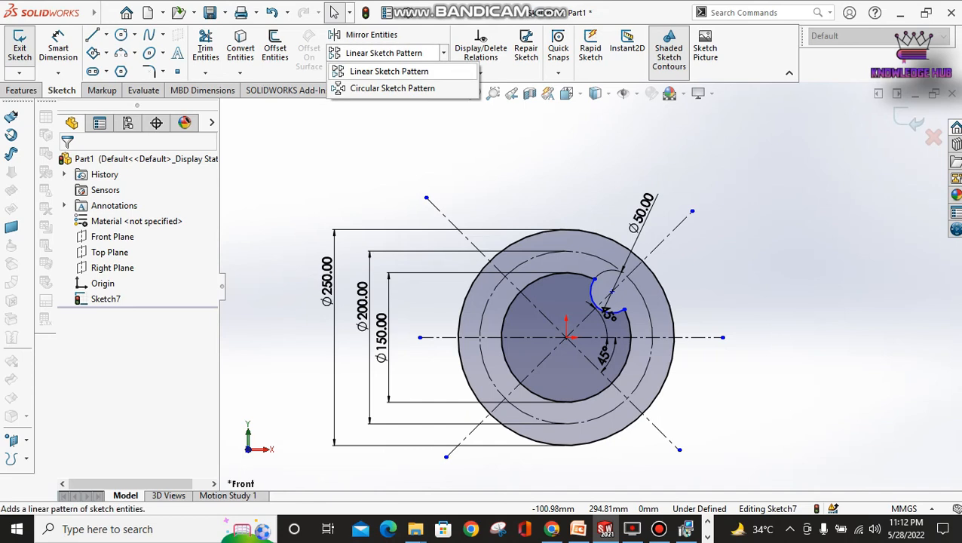
click(392, 88)
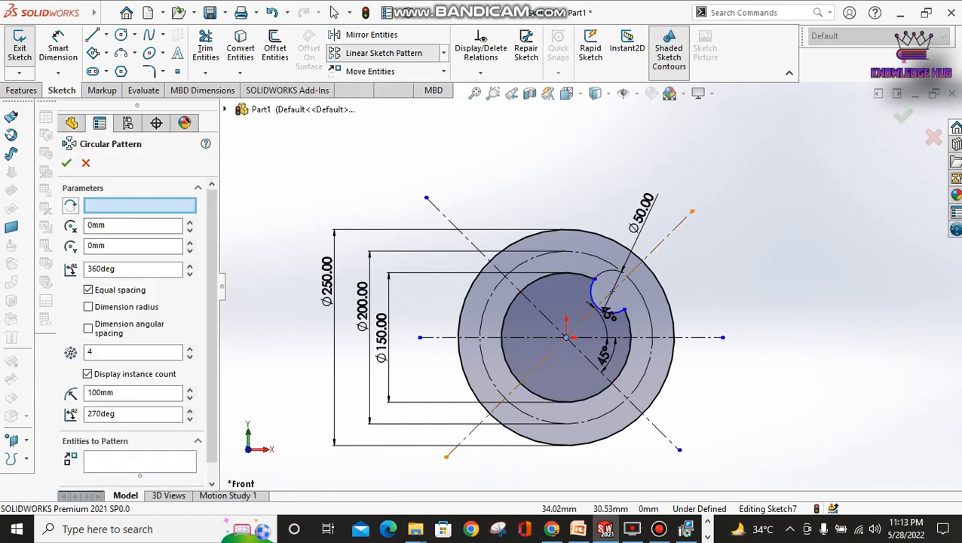
click(140, 462)
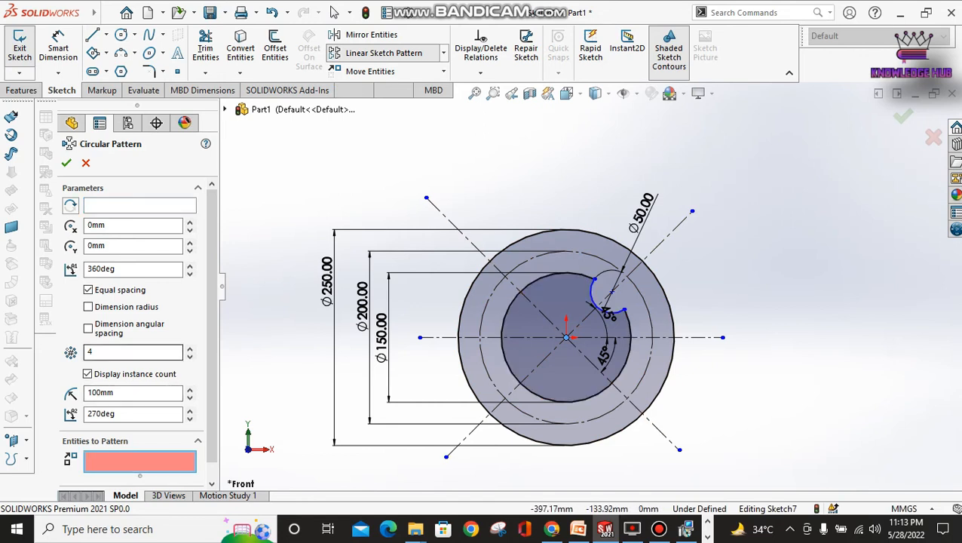
click(140, 205)
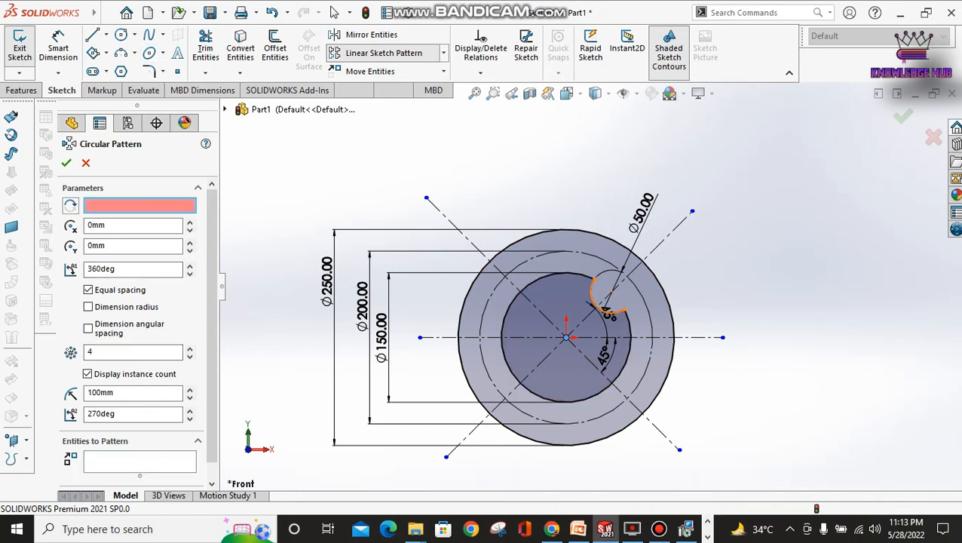
click(566, 337)
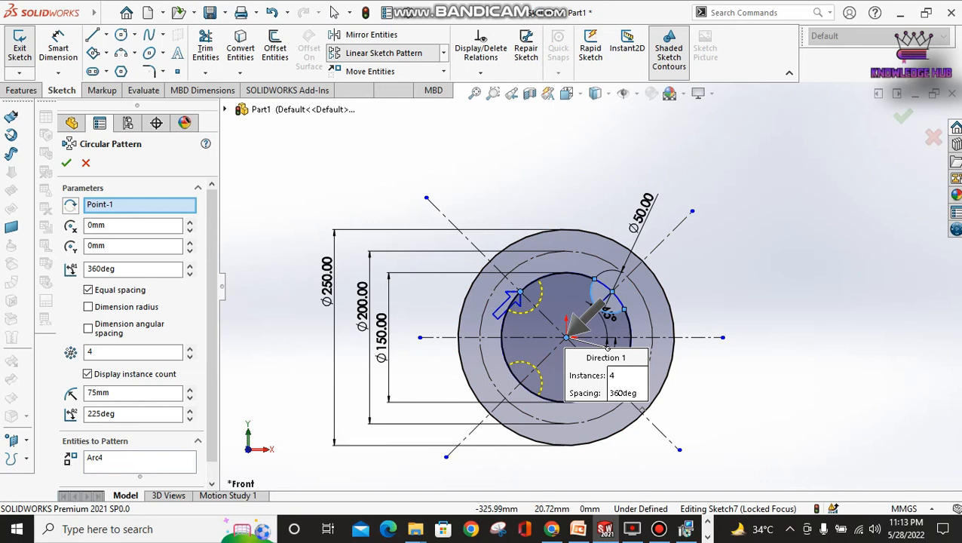
click(67, 163)
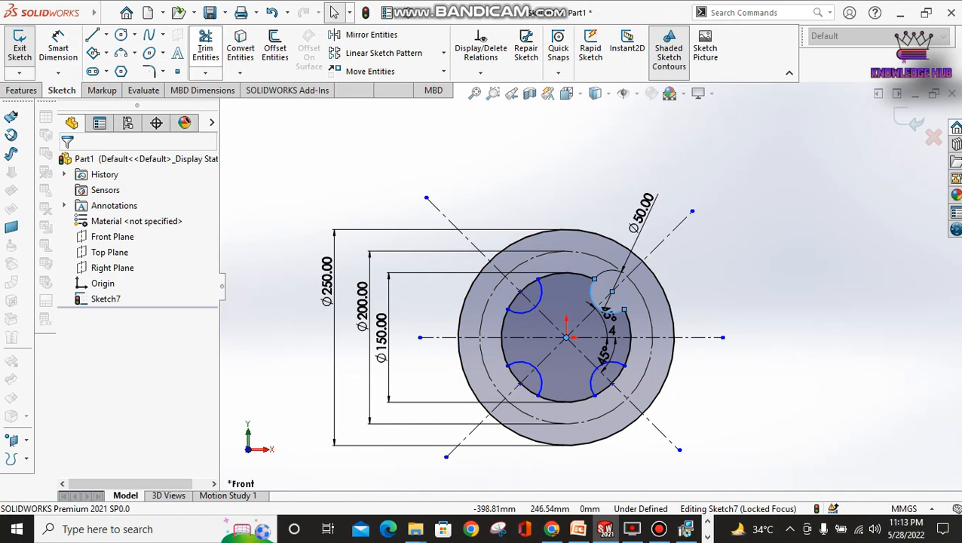
Step: Trim the 150 mm circle's segments that close off the three patterned arcs, leaving an open notch on each diagonal
click(205, 48)
mouse_move(527, 280)
mouse_down()
mouse_move(531, 289)
mouse_move(509, 300)
mouse_up()
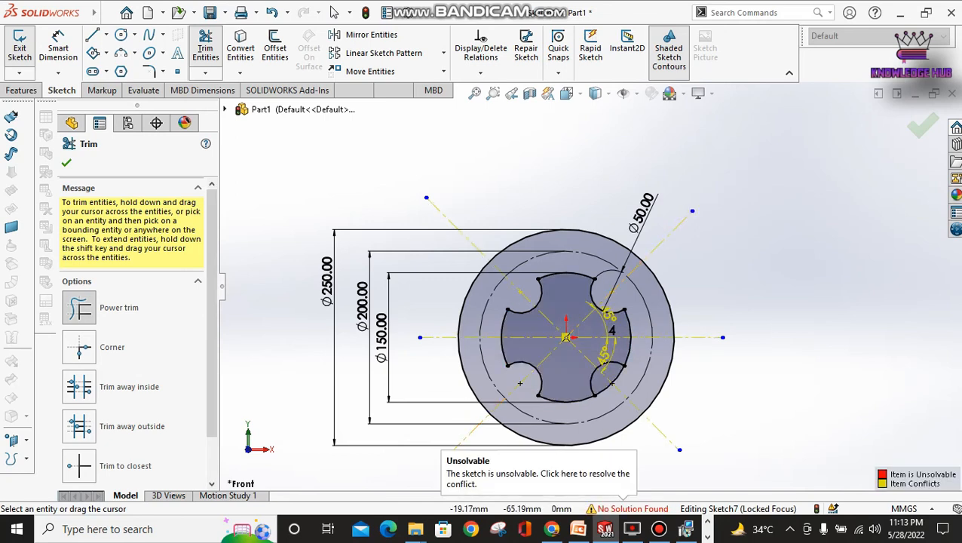
drag(607, 398, 601, 389)
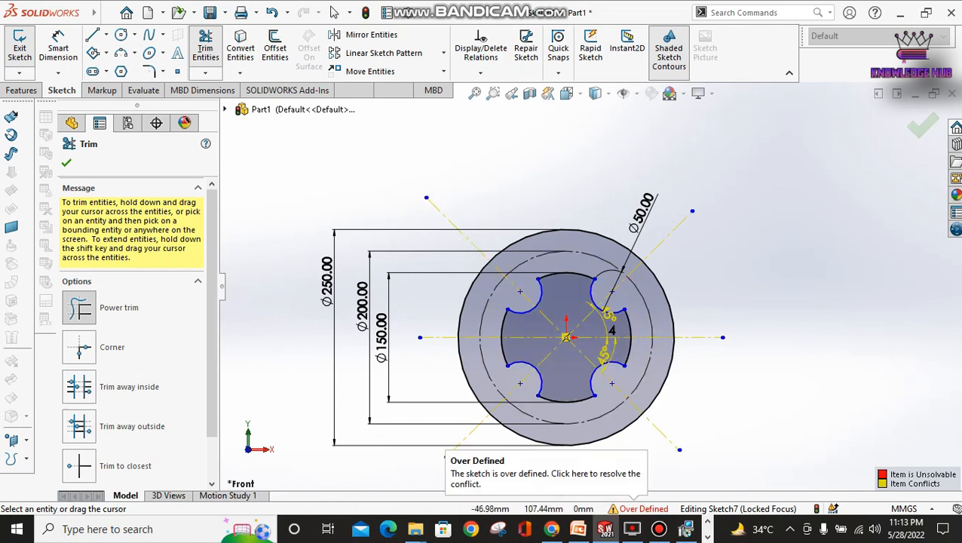
click(67, 162)
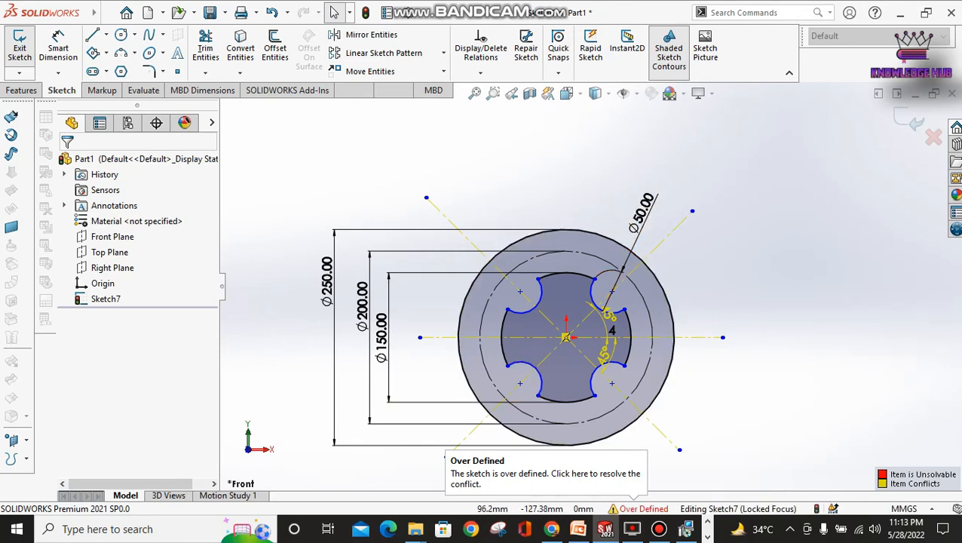
Step: Diagnose the over-defined sketch with SketchXpert and accept the solution deleting the 45-degree dimension between the horizontal centerline and the lower-right diagonal
click(644, 509)
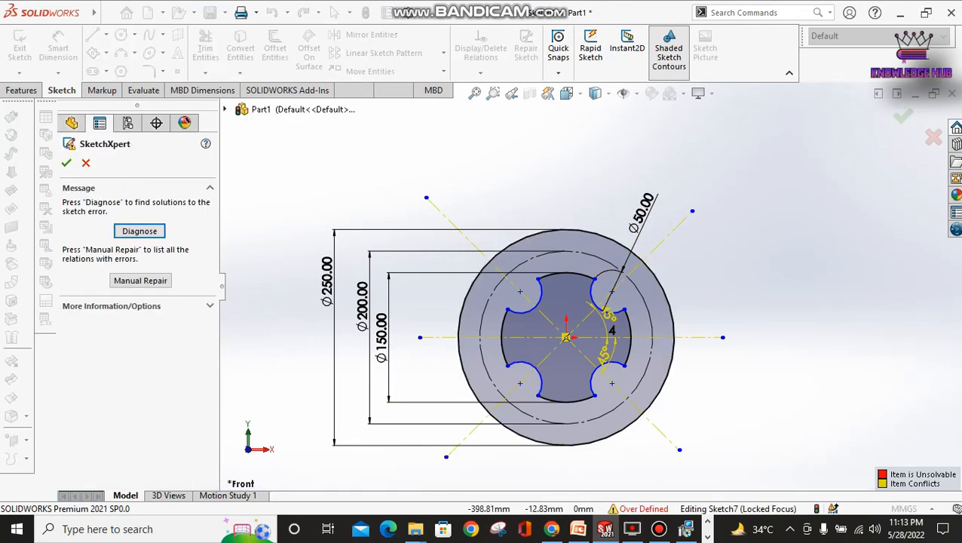
click(140, 230)
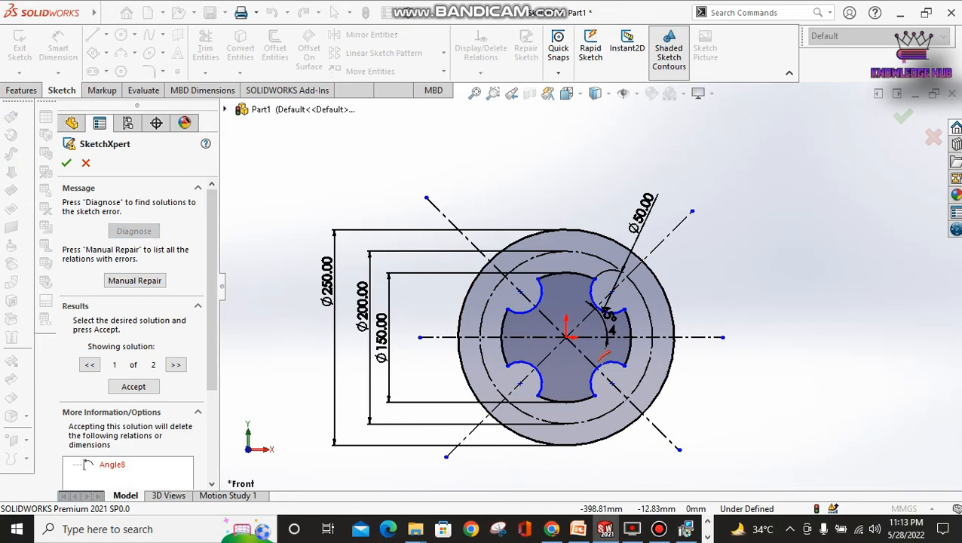
right_click(113, 466)
click(148, 475)
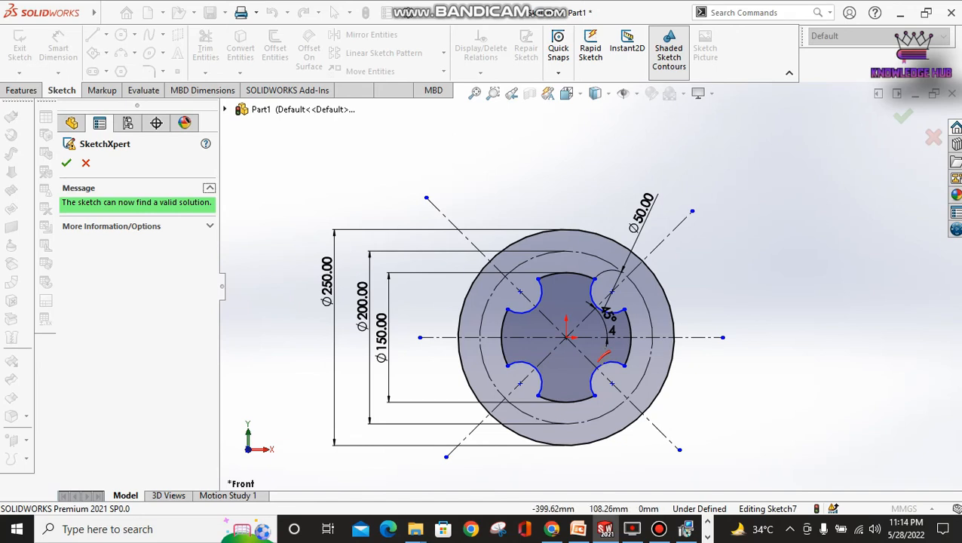
click(67, 163)
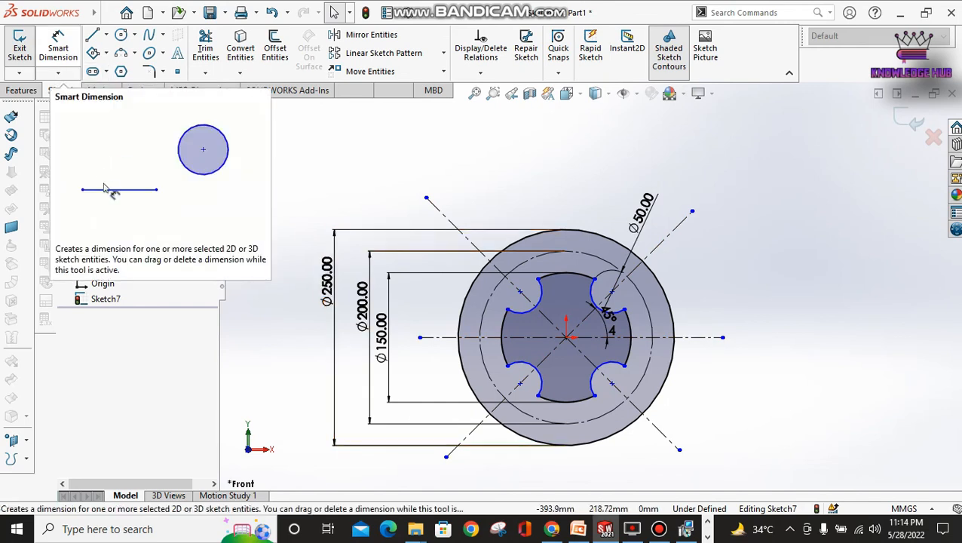
Step: Dimension the distance from the origin to the lower-right notch arc's center at 75 mm
click(58, 43)
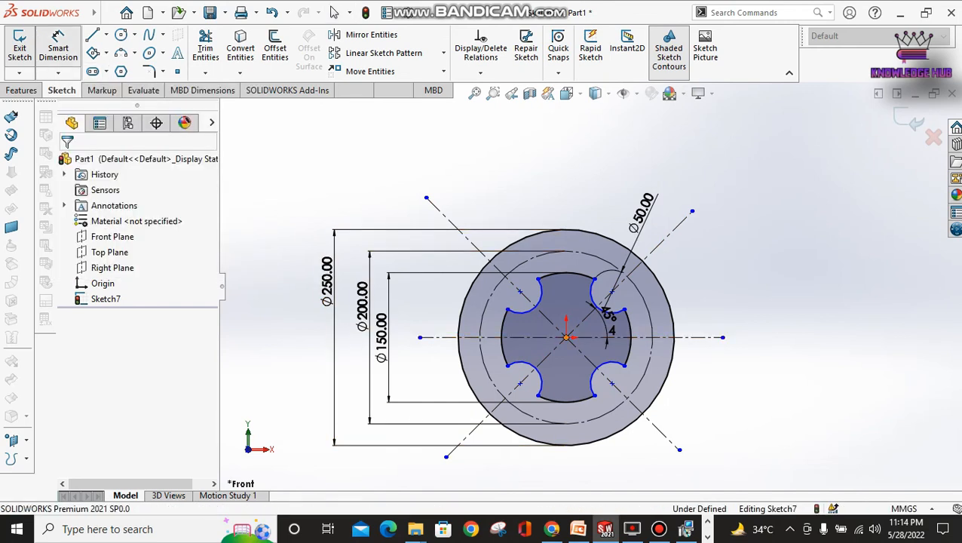
click(566, 337)
click(613, 383)
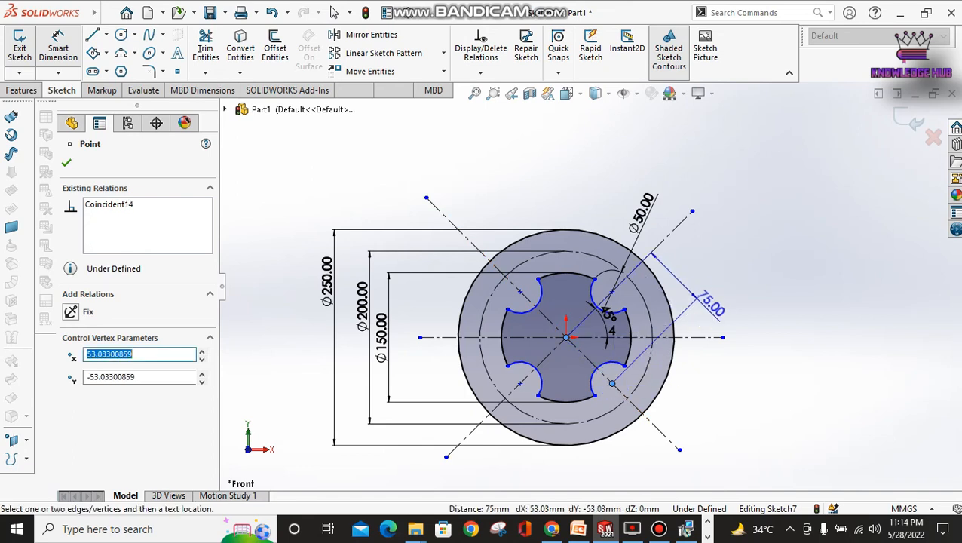
click(660, 247)
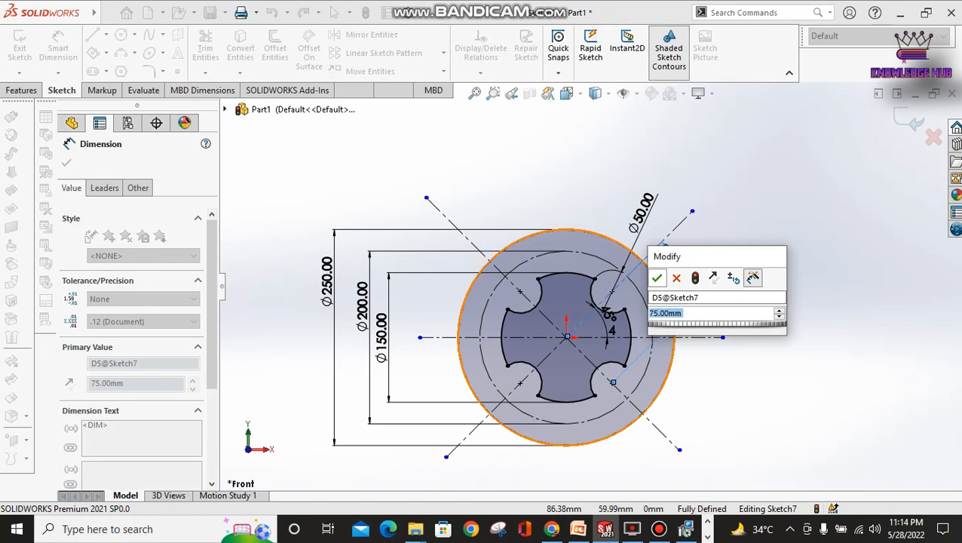
key(Return)
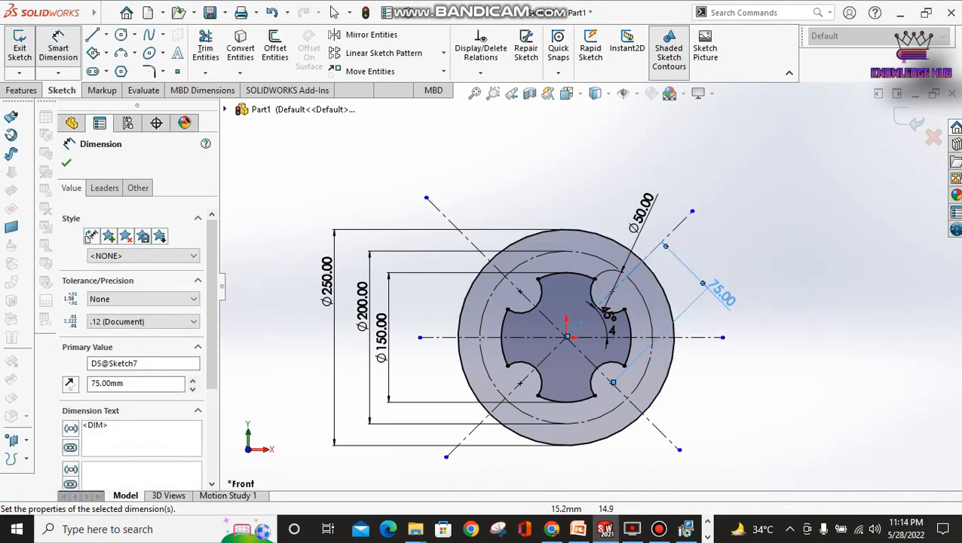
scroll(558, 443, down, 2)
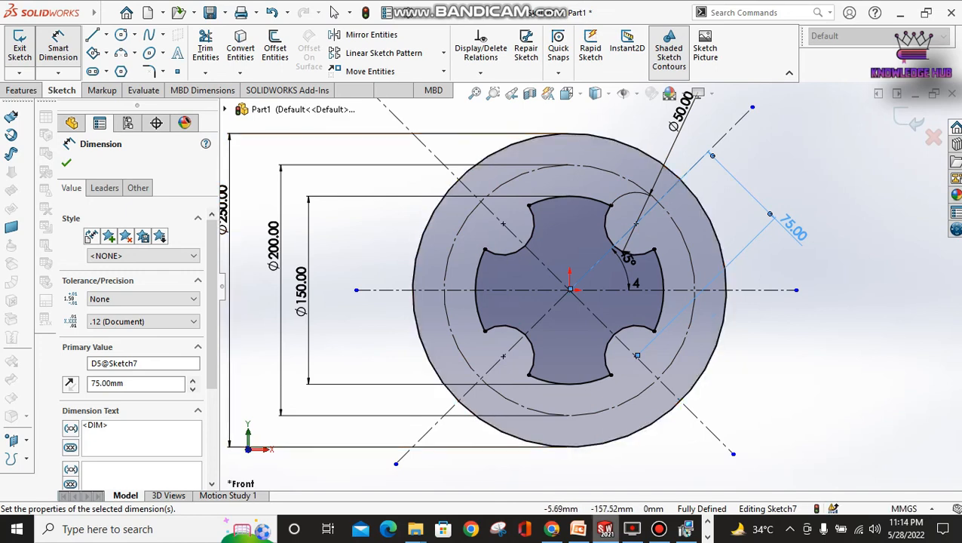
Step: Draw a centerpoint arc slot around the origin in the upper part of the ring, about 105 mm radius, 48 degrees and 20 mm wide
click(579, 530)
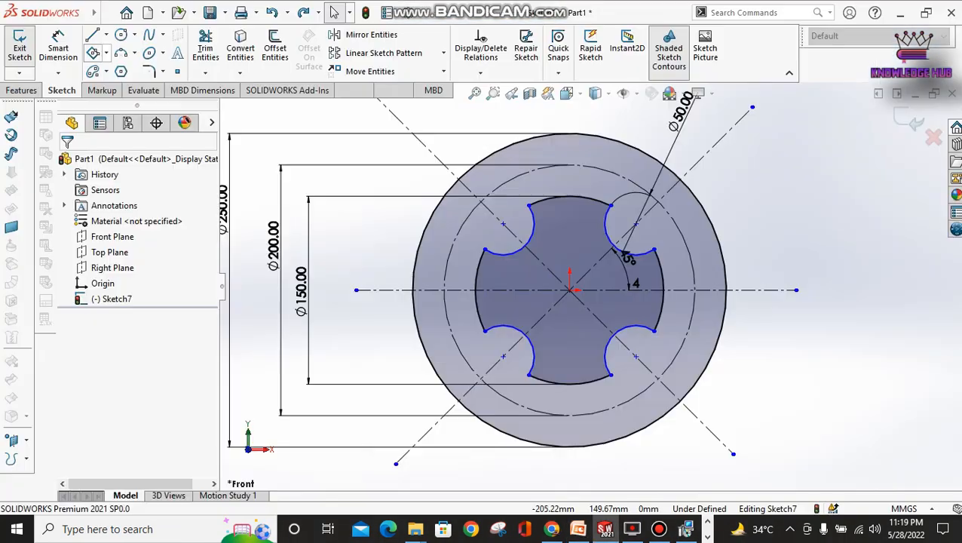
click(105, 71)
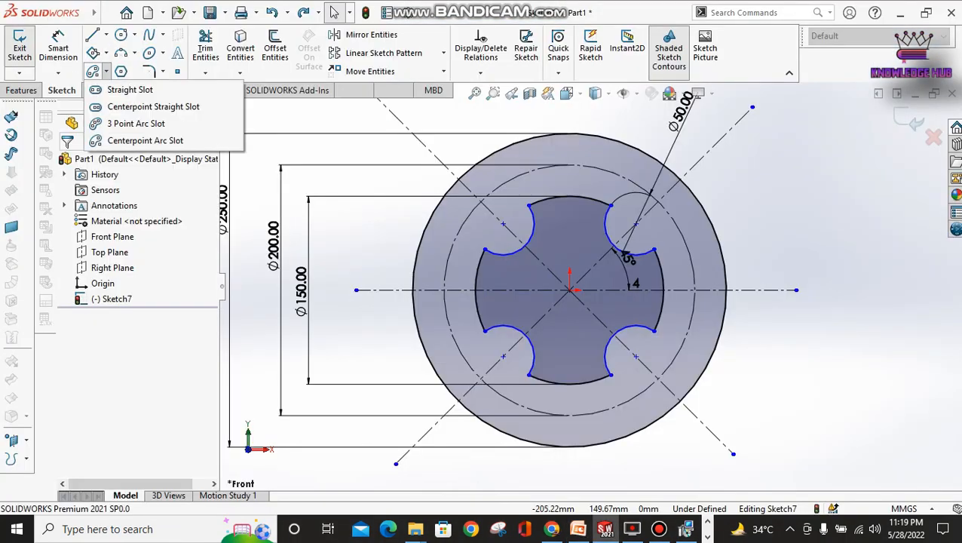
click(145, 141)
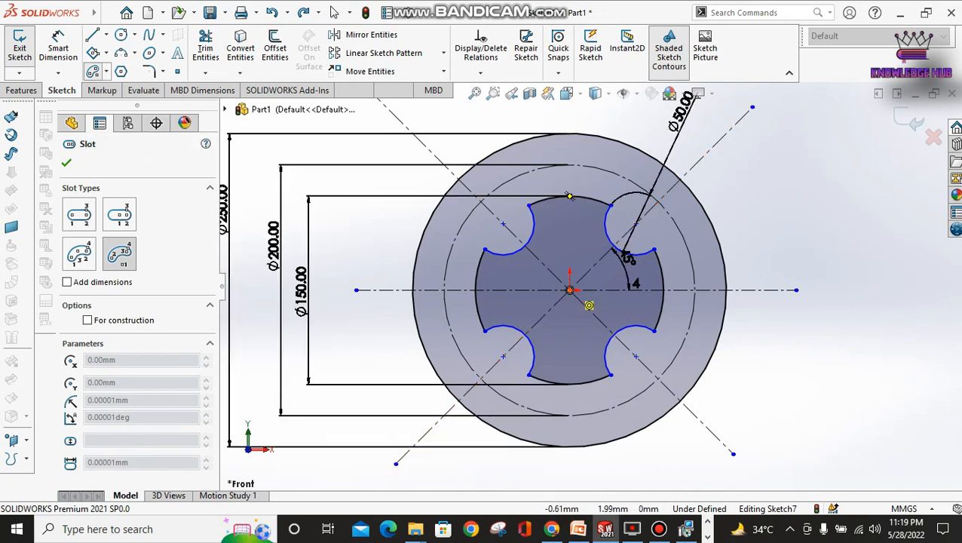
click(571, 290)
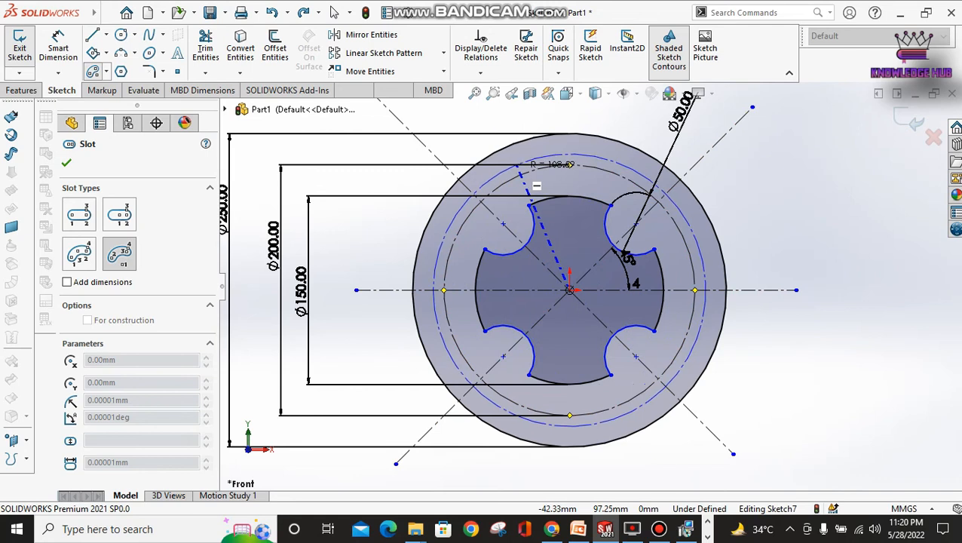
click(514, 171)
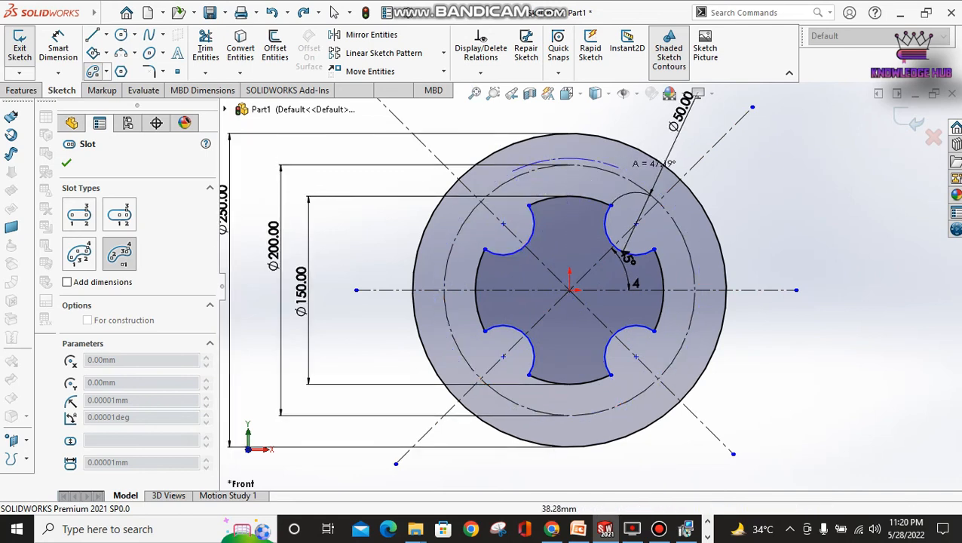
click(621, 169)
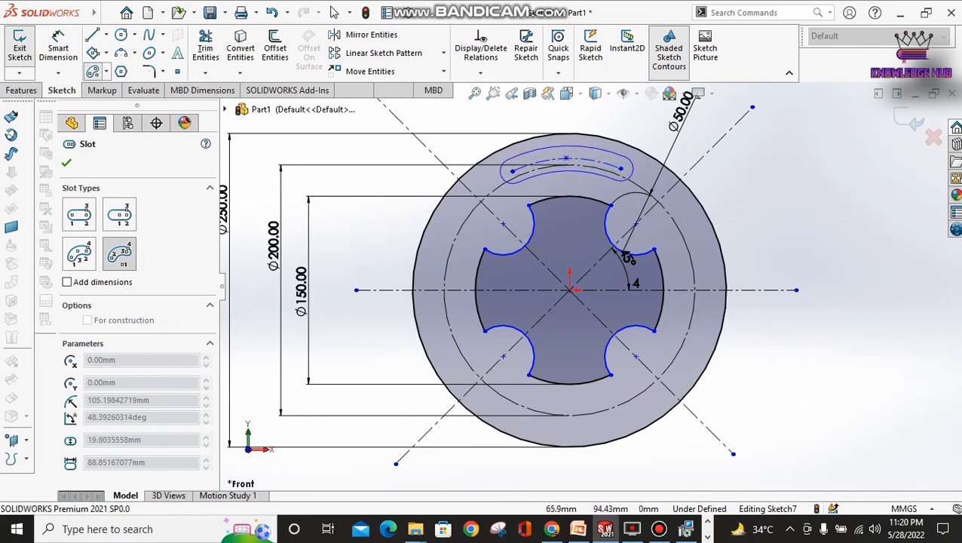
click(620, 178)
key(Escape)
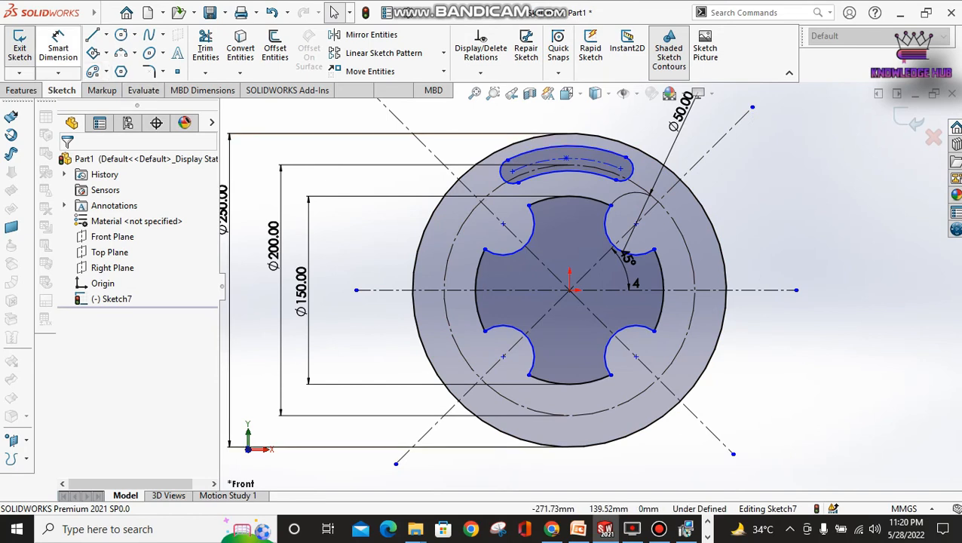
Step: Dimension the horizontal distance between the arc slot's two end centers and set it to 60 mm
click(58, 45)
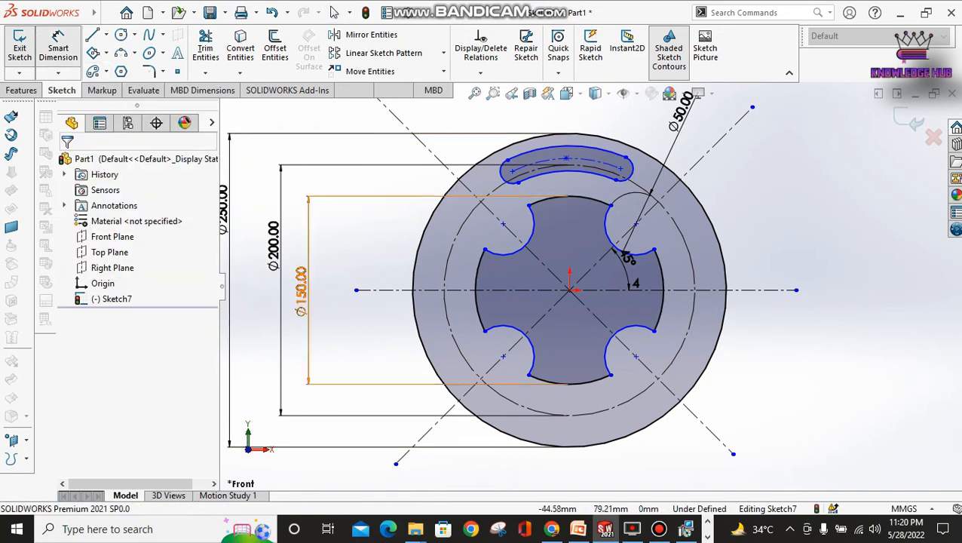
click(566, 160)
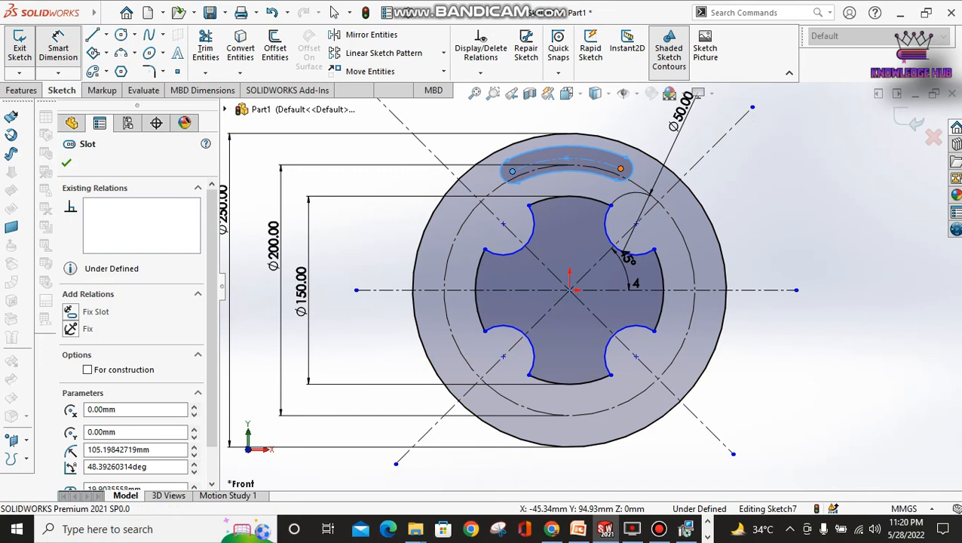
click(620, 169)
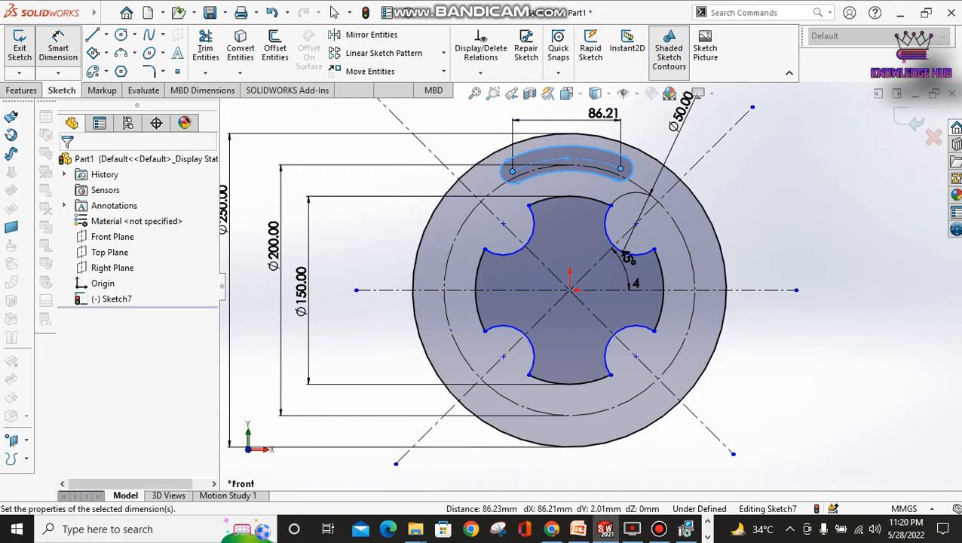
click(604, 113)
text(60)
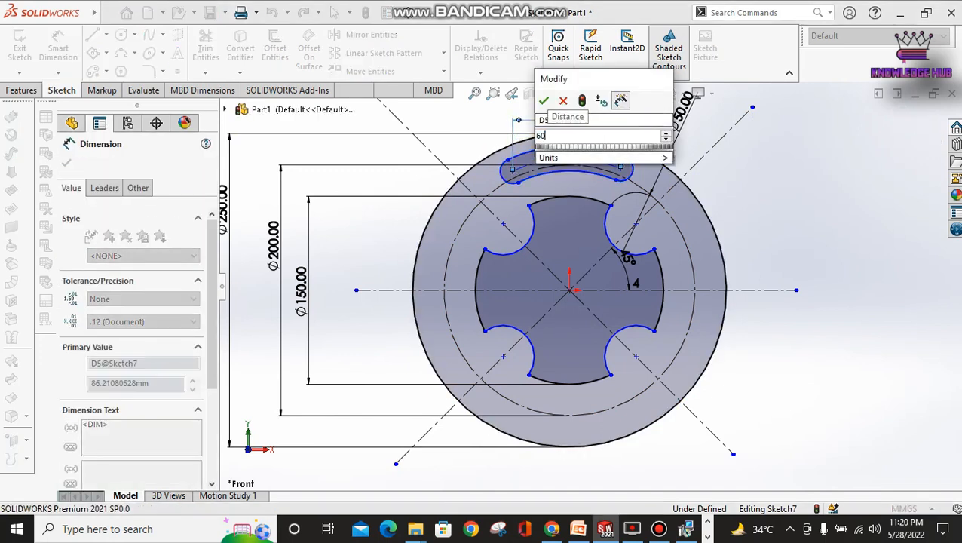
click(543, 101)
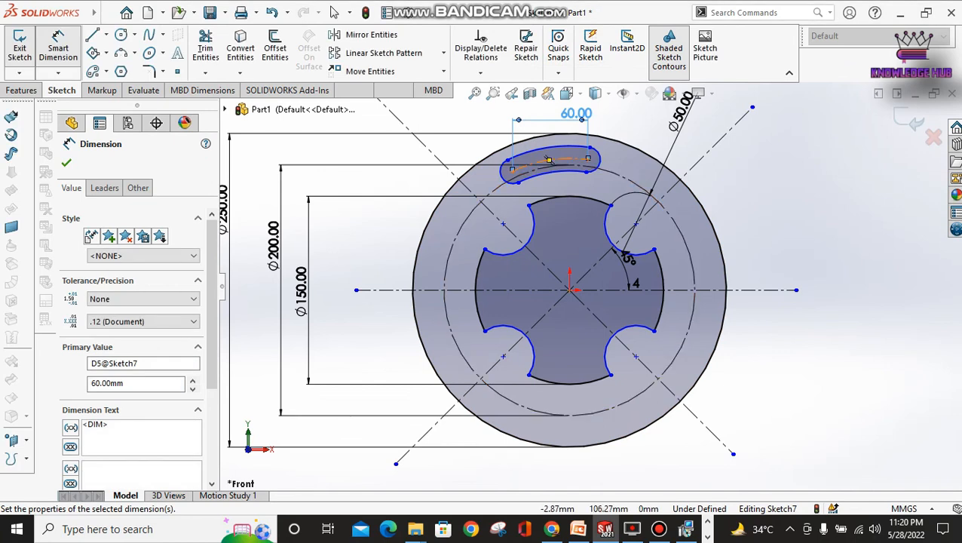
Step: Dimension the rounded end of the arc slot with a radius of 10 mm
click(599, 161)
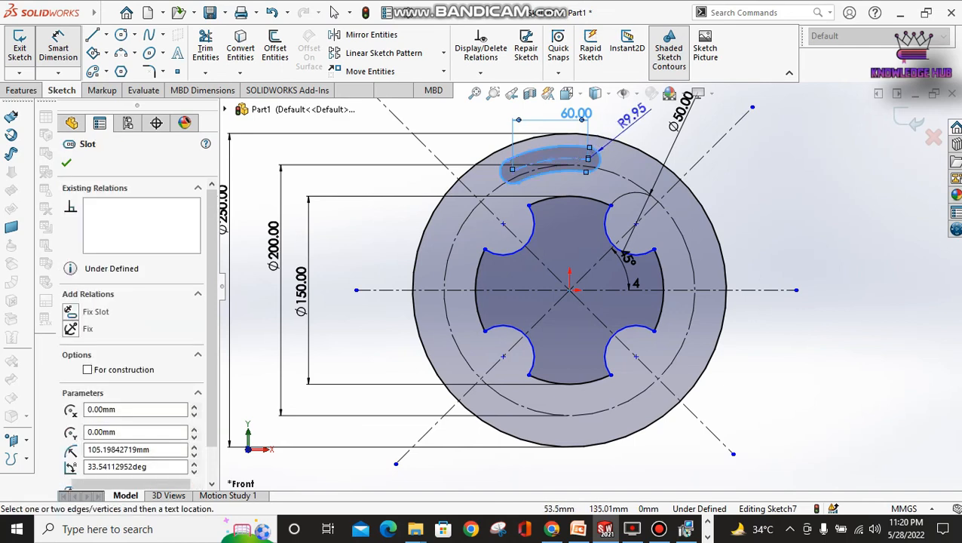
click(632, 114)
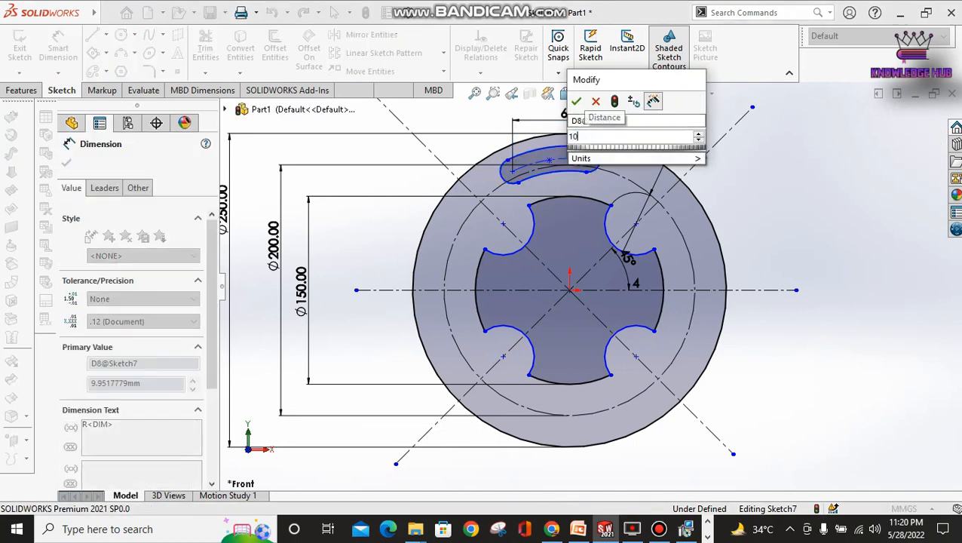
click(574, 99)
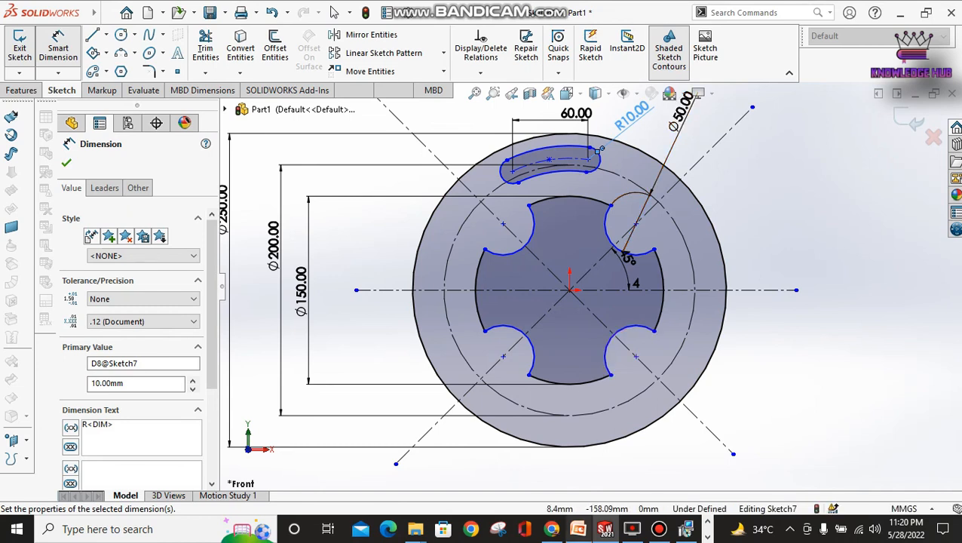
Step: Check the Exercise #3 drawing, and make the slot's center arc tangent to the 200 mm construction circle
click(578, 528)
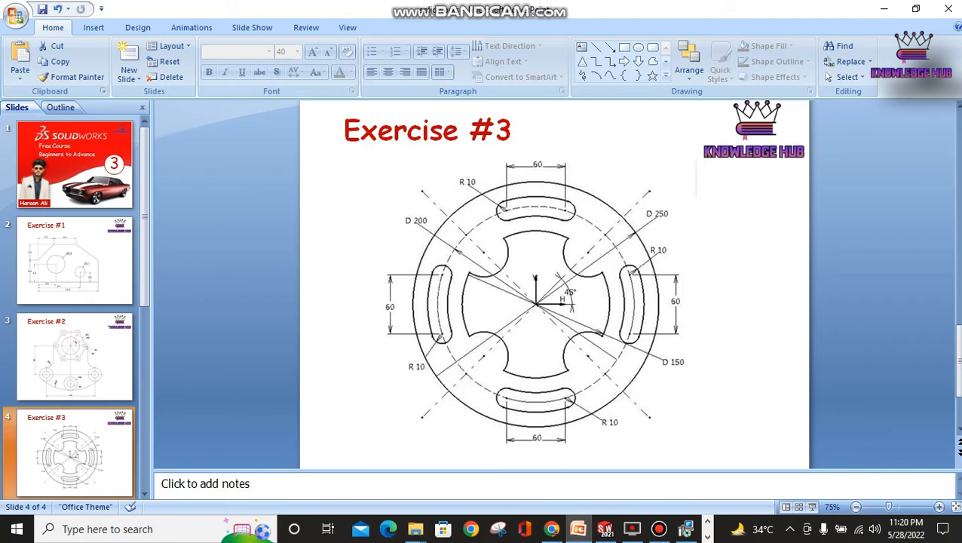
click(605, 528)
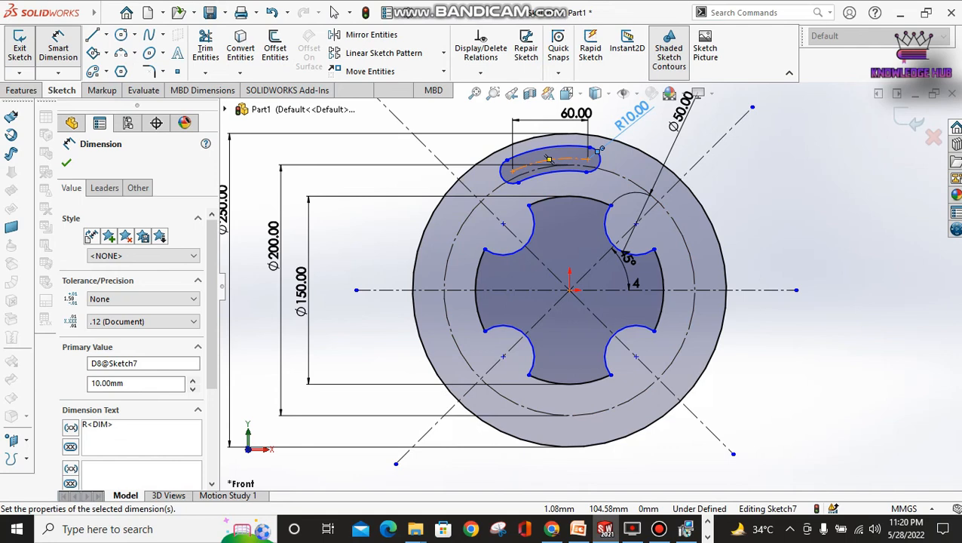
key(Escape)
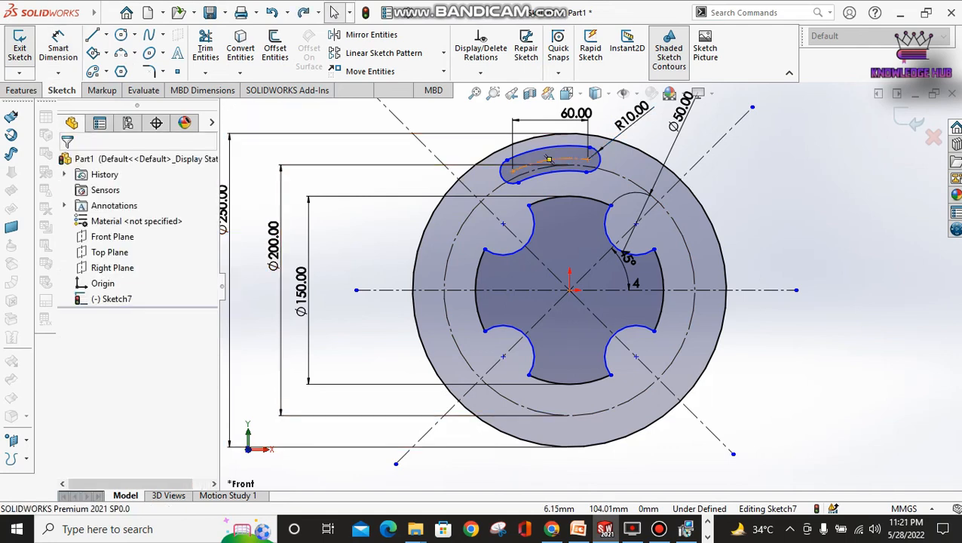
click(549, 159)
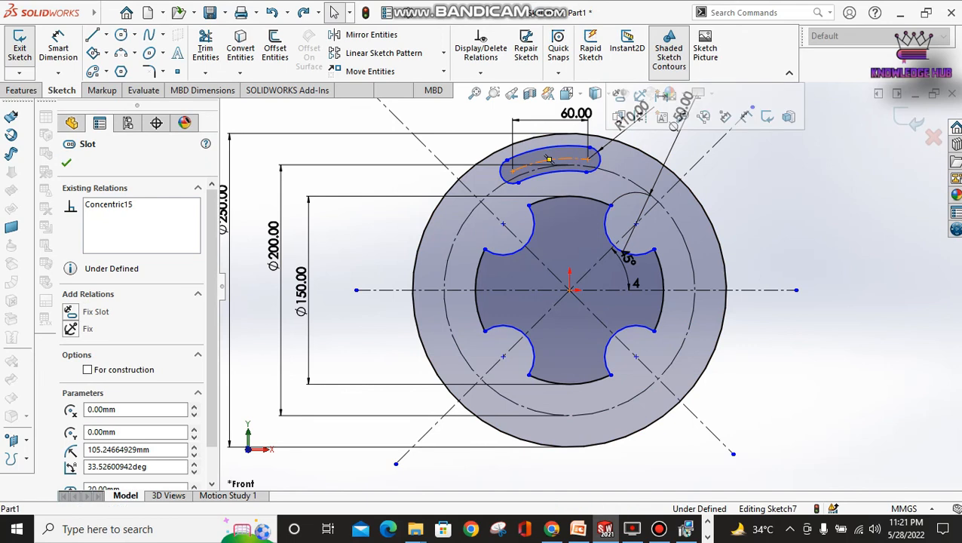
ctrl+click(466, 219)
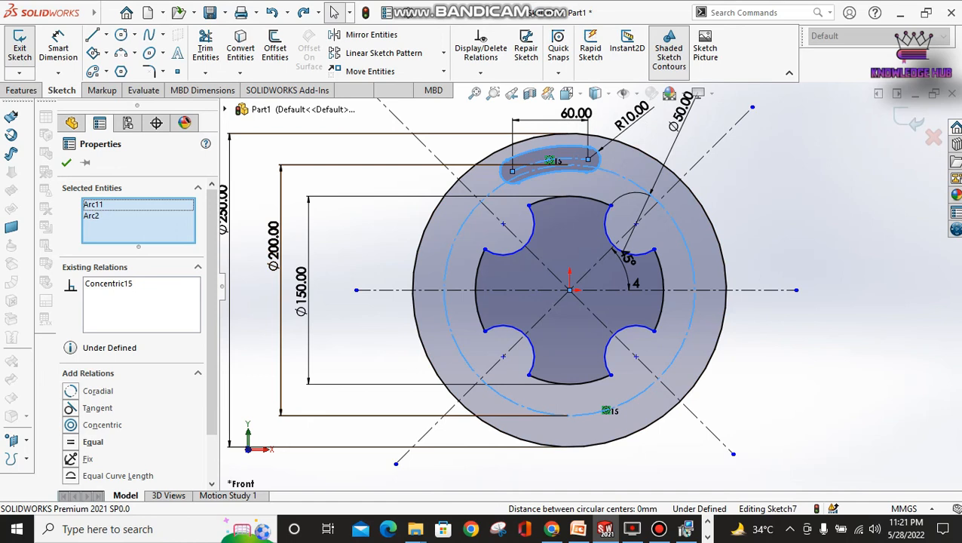
click(97, 408)
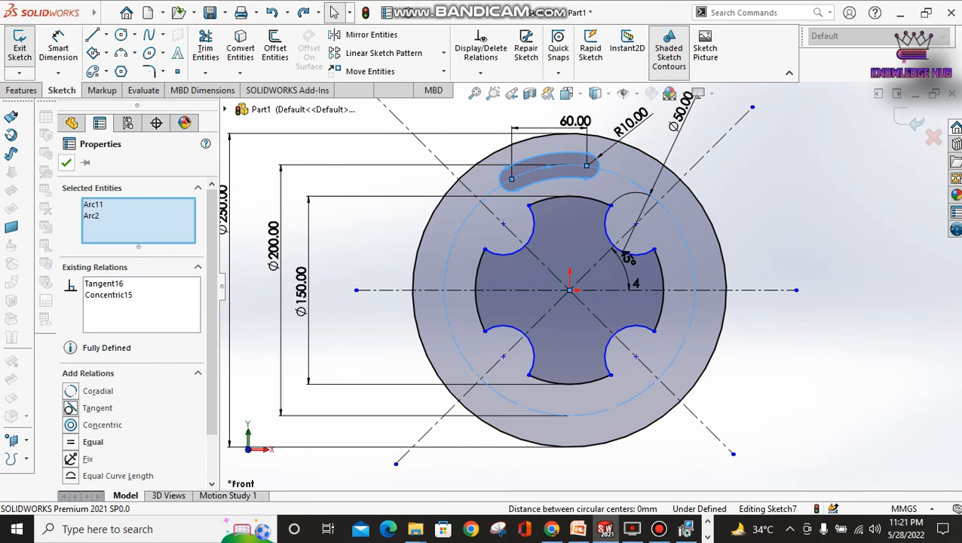
click(66, 162)
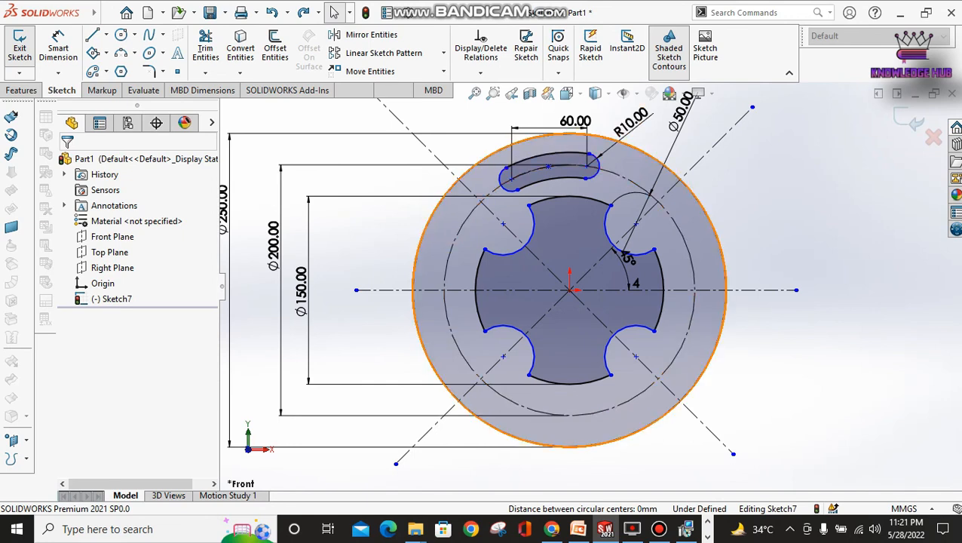
Step: Draw a vertical centerline about 290 mm long through the origin, extending beyond the 250 mm circle at both ends
click(578, 529)
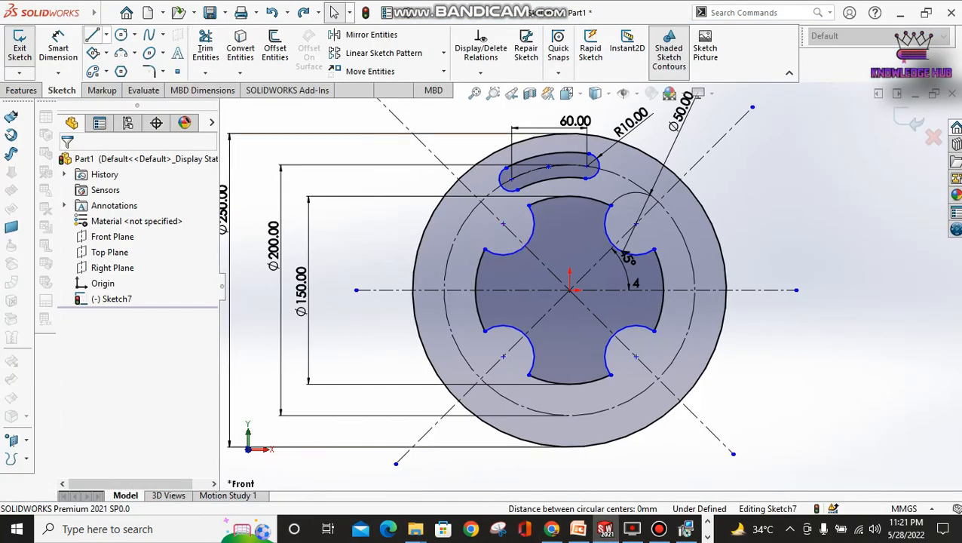
click(106, 34)
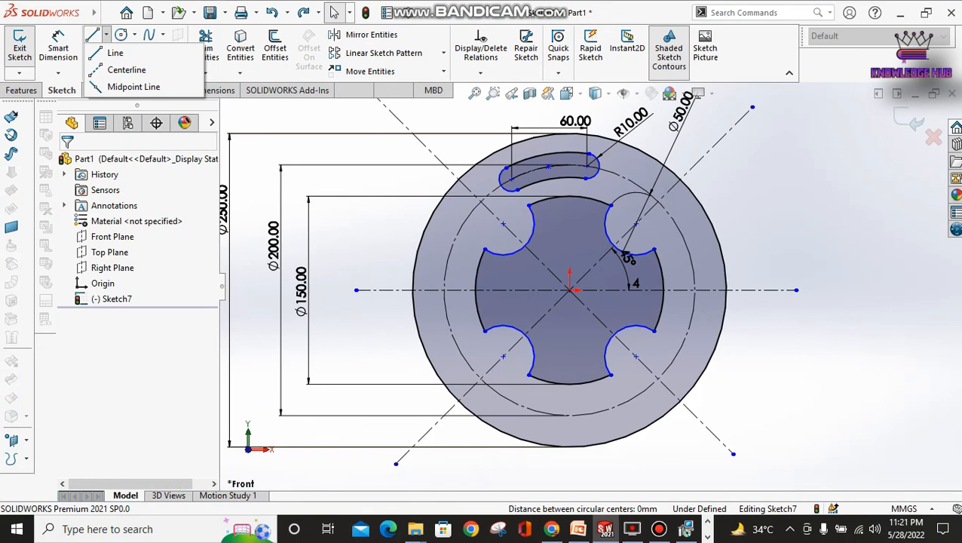
click(126, 69)
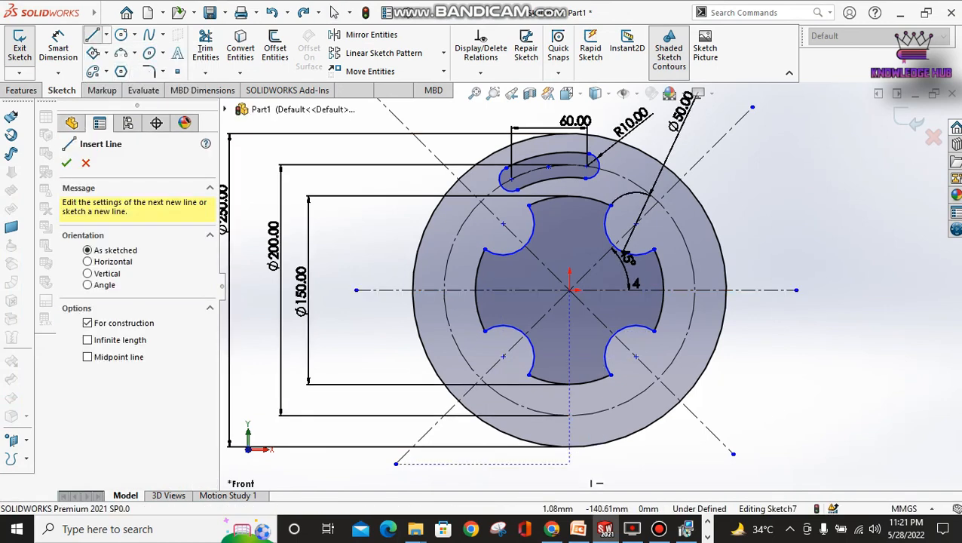
click(569, 470)
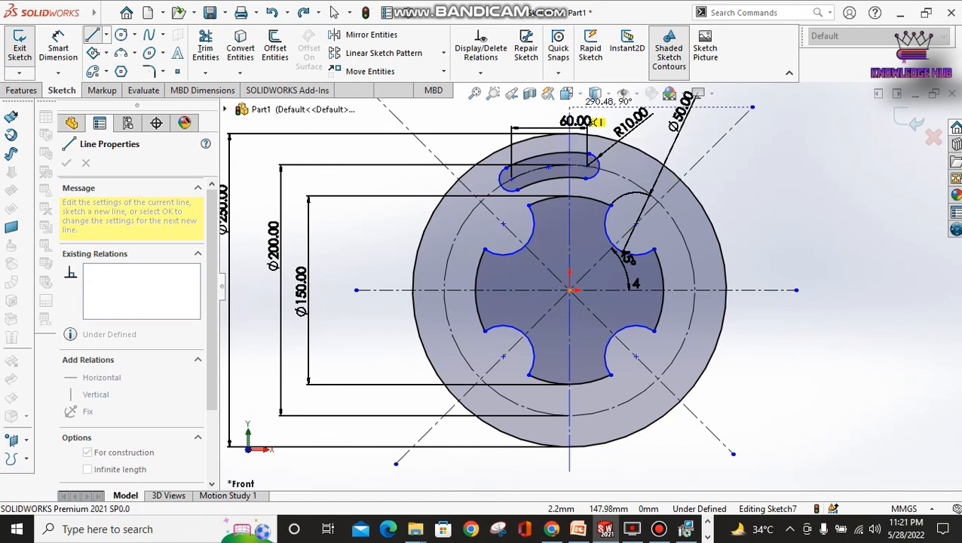
click(570, 108)
key(Escape)
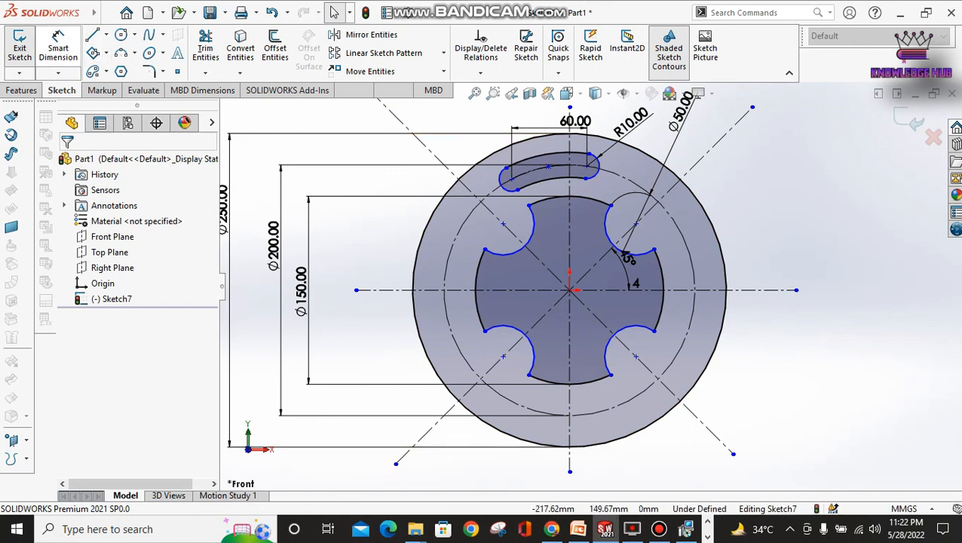
Step: Replace the arc slot's 60 mm dimension with a 30 mm distance from its left end center to the vertical centerline
click(58, 47)
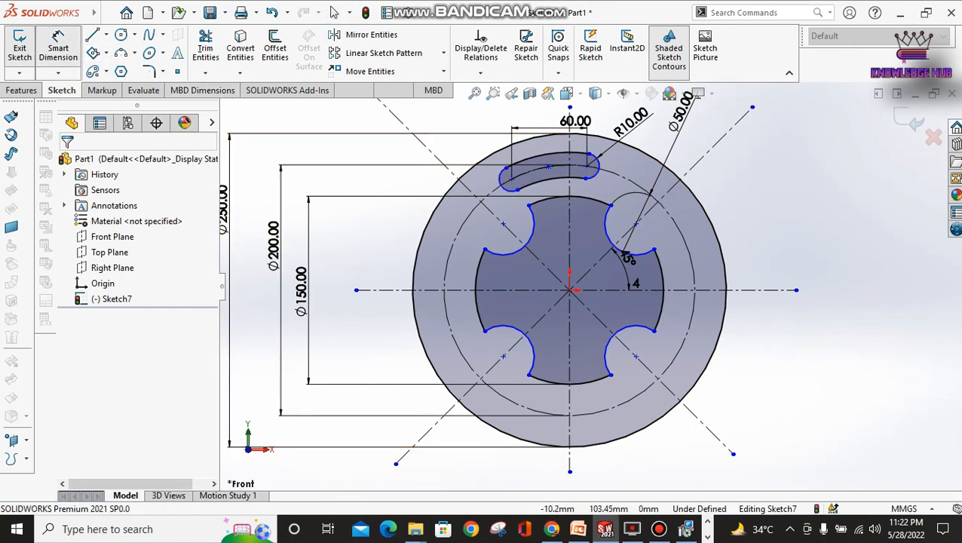
click(571, 121)
key(Delete)
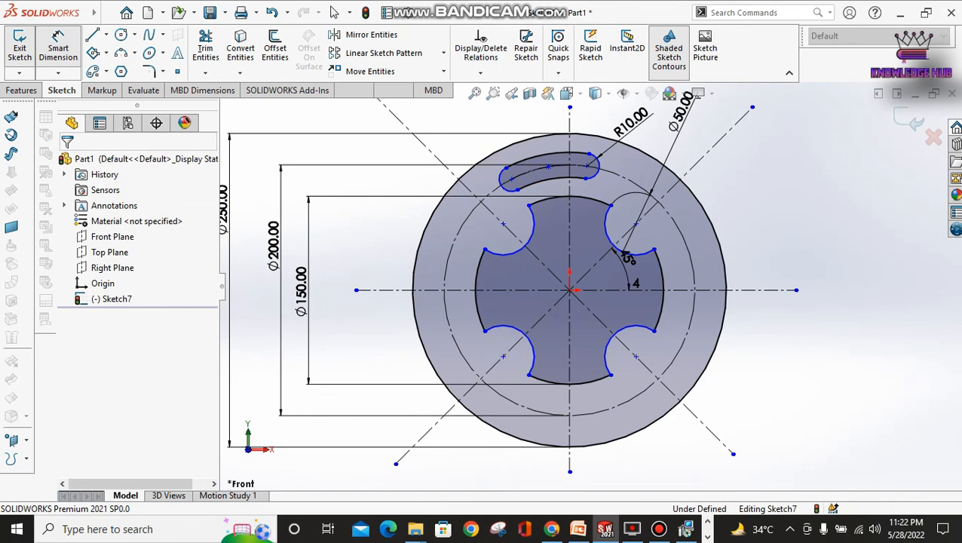
click(511, 179)
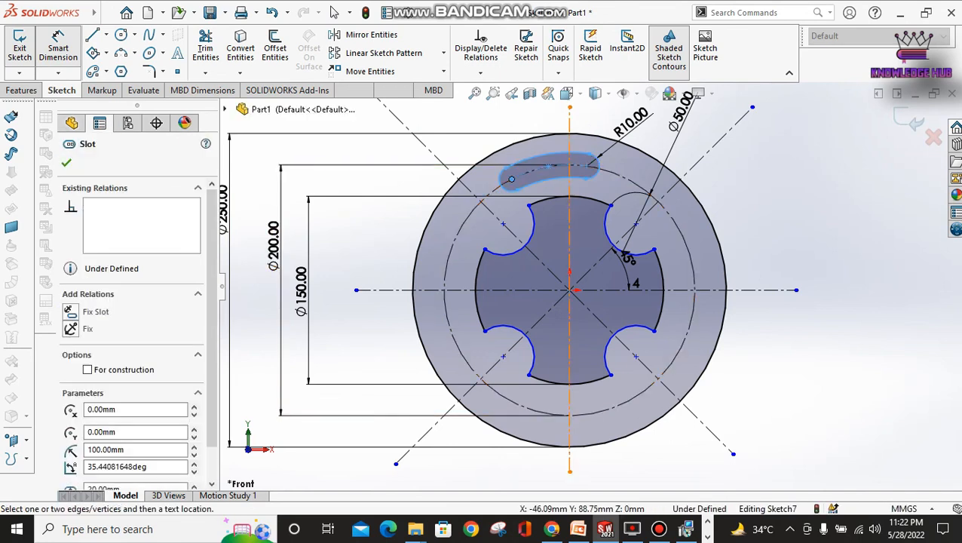
click(570, 141)
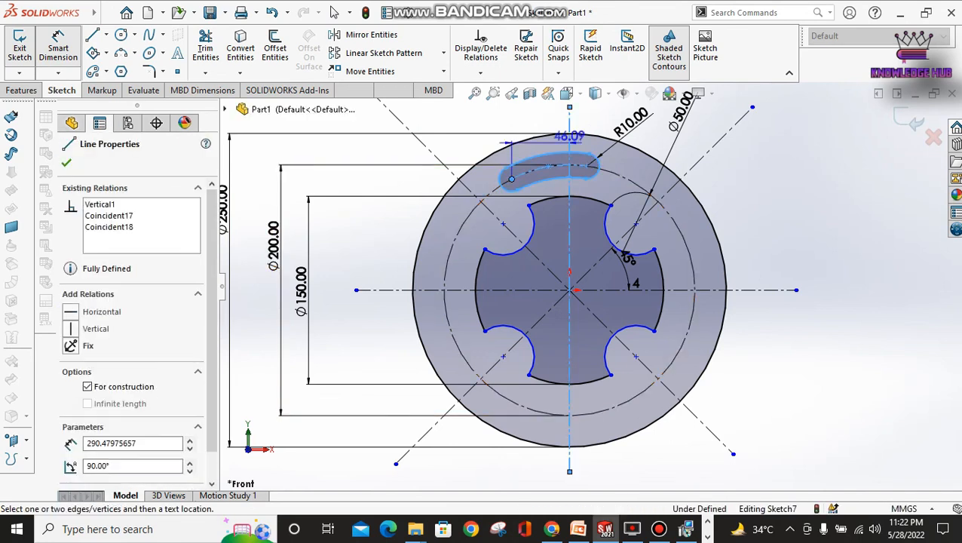
click(537, 109)
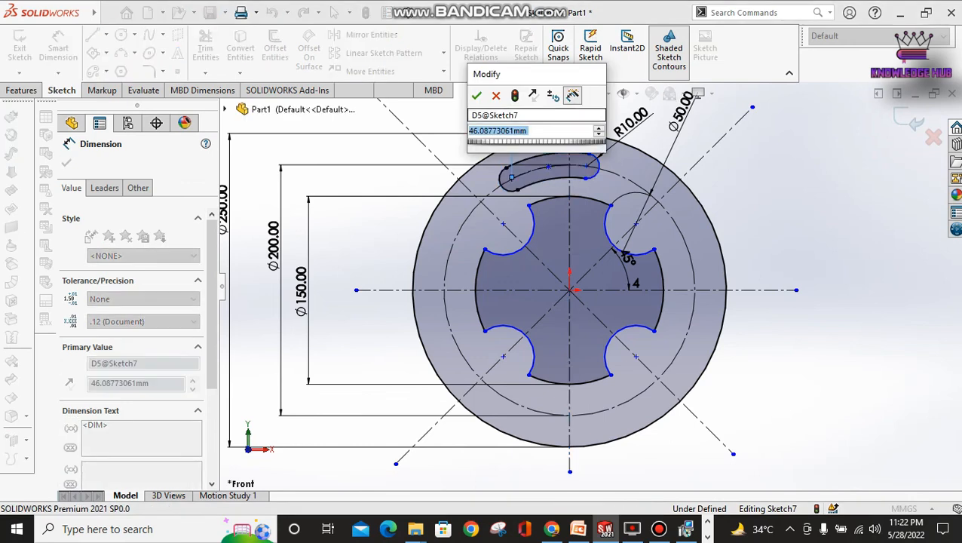
text(30)
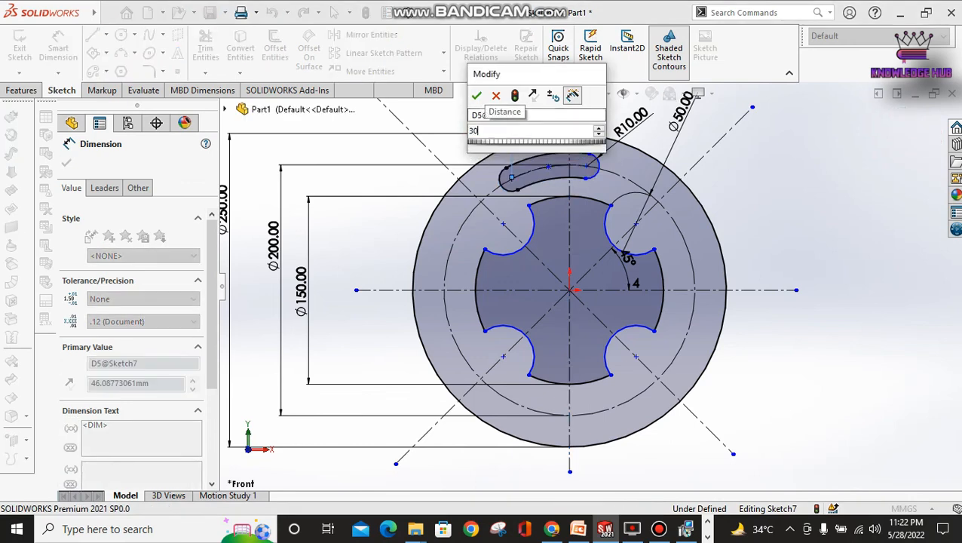
click(476, 95)
Step: Dimension the arc slot's right end center to the vertical centerline and set the distance to 30 mm
click(586, 166)
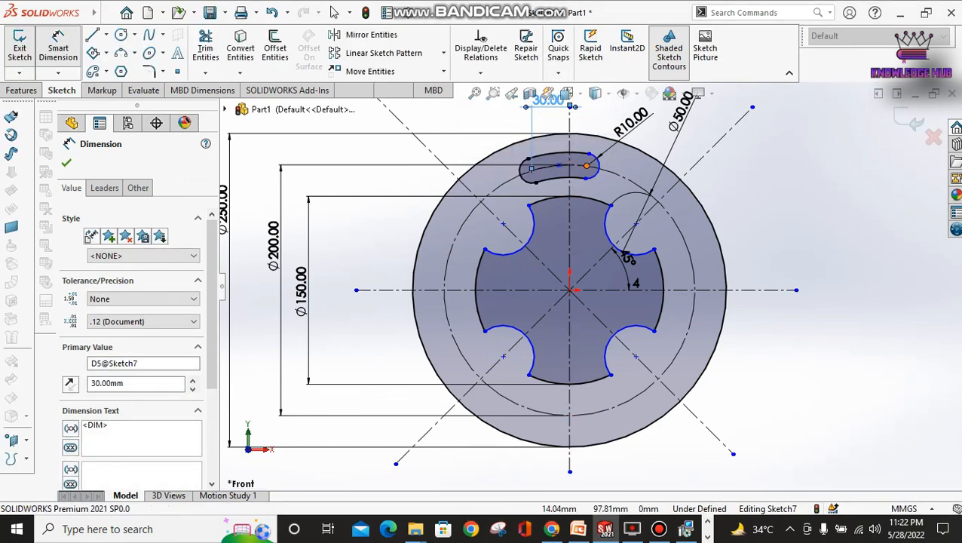
click(570, 148)
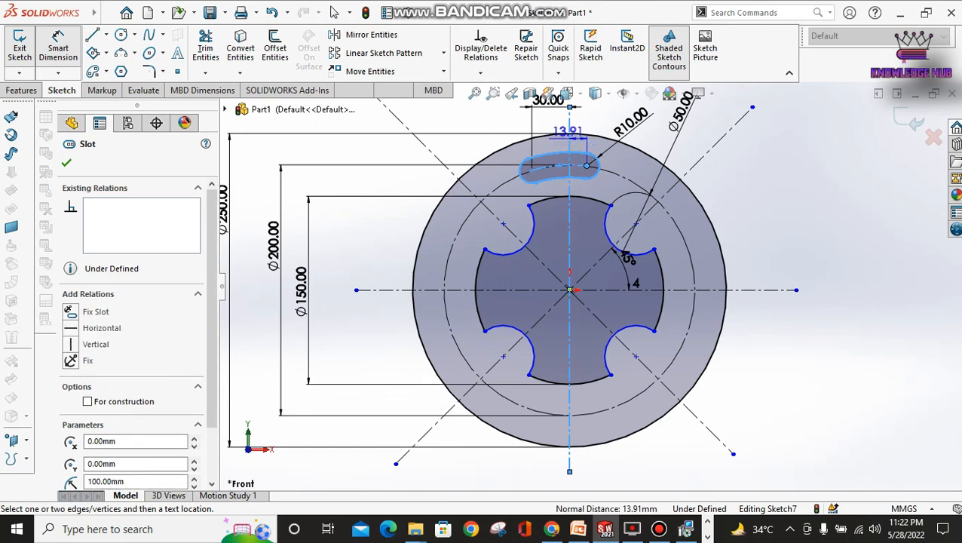
click(587, 111)
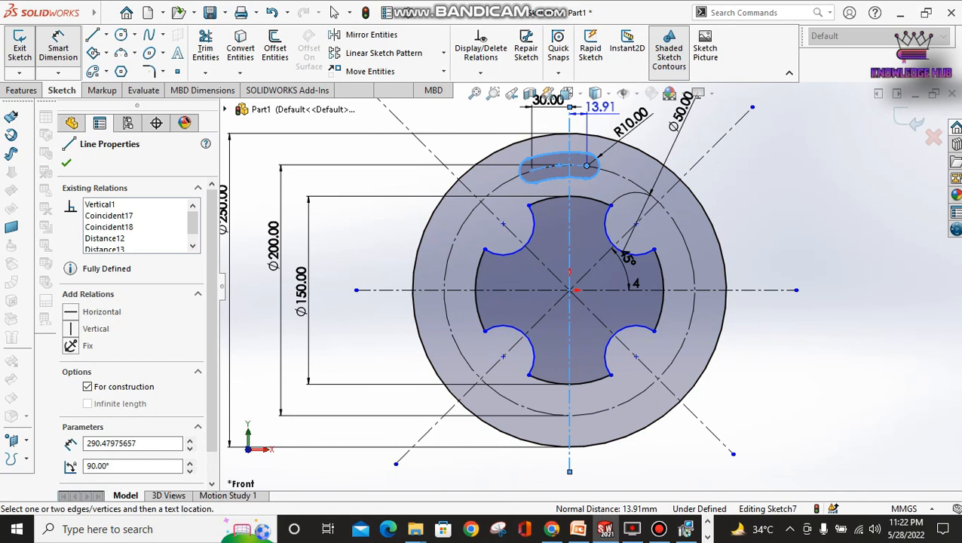
click(588, 107)
double_click(588, 107)
text(30)
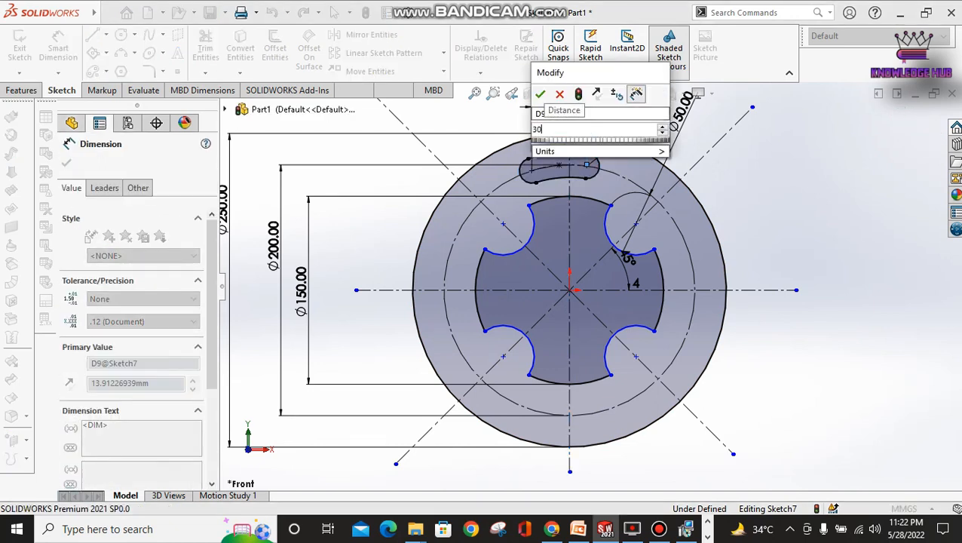
key(Return)
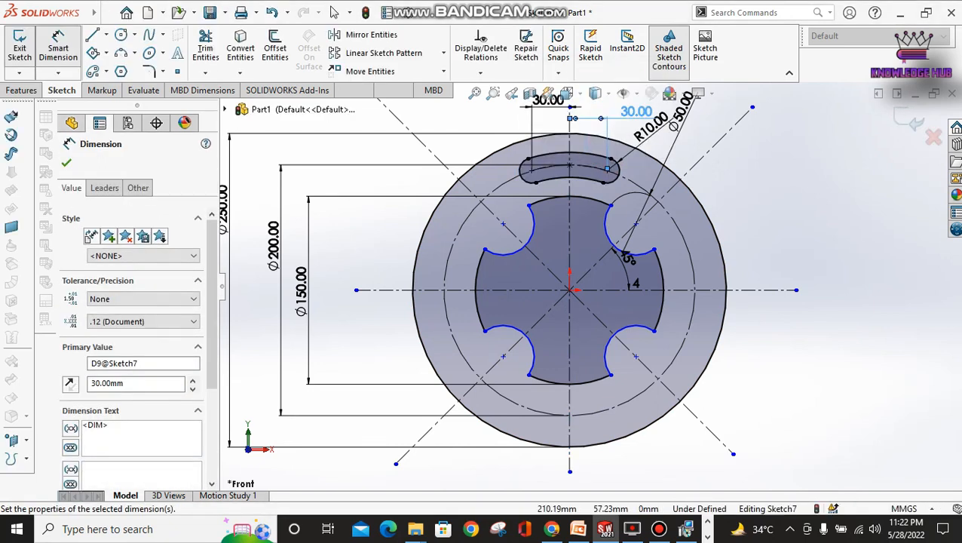
click(834, 218)
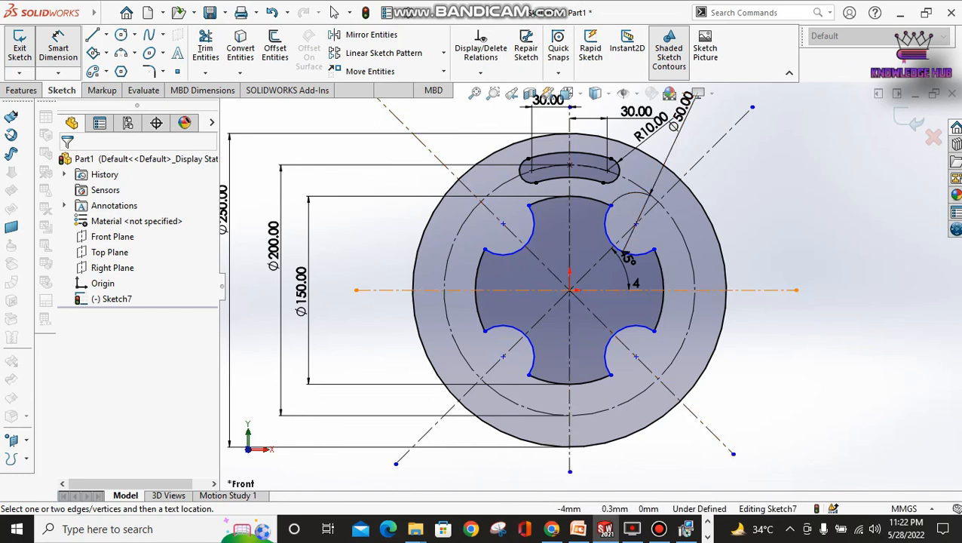
Step: Dimension the aligned distance between the origin and the center of the upper-left notch arc
click(570, 291)
click(504, 224)
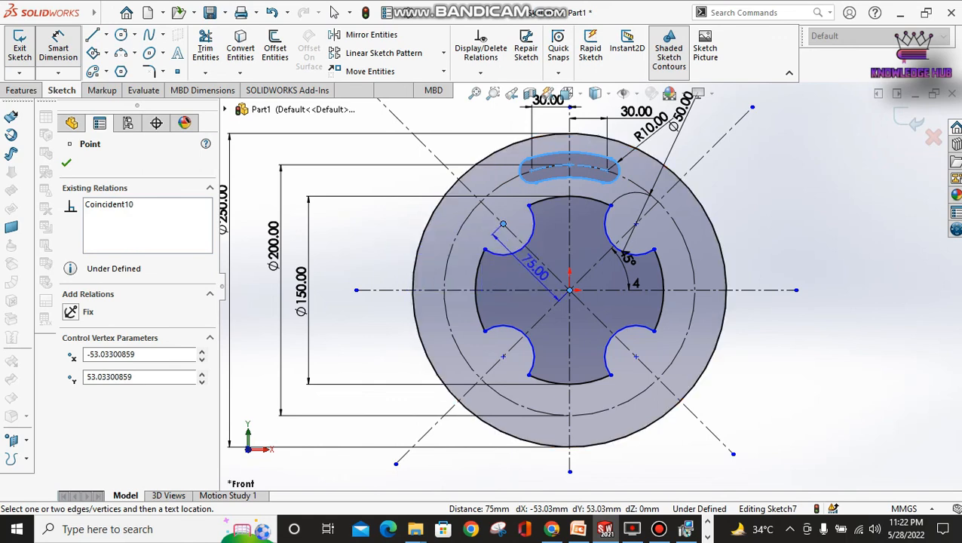
click(571, 290)
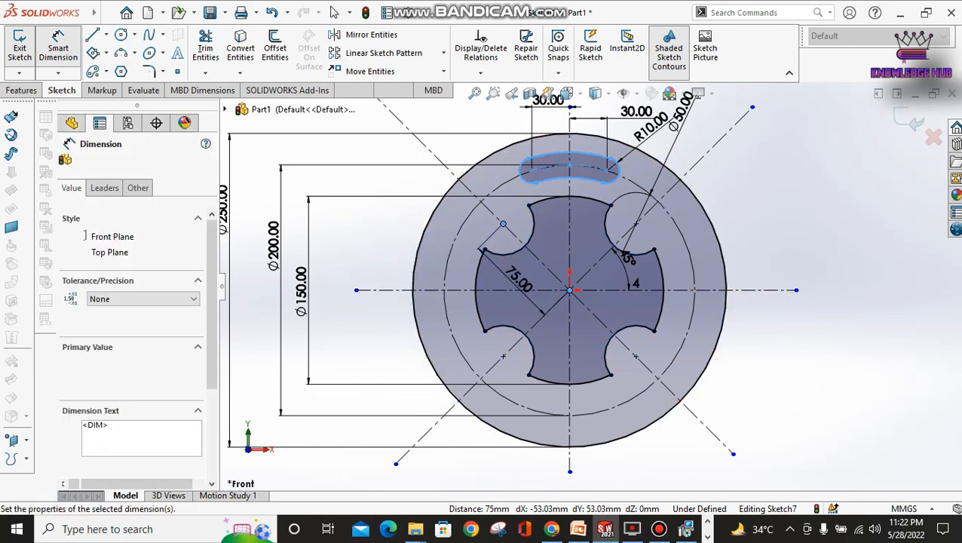
click(515, 275)
key(Return)
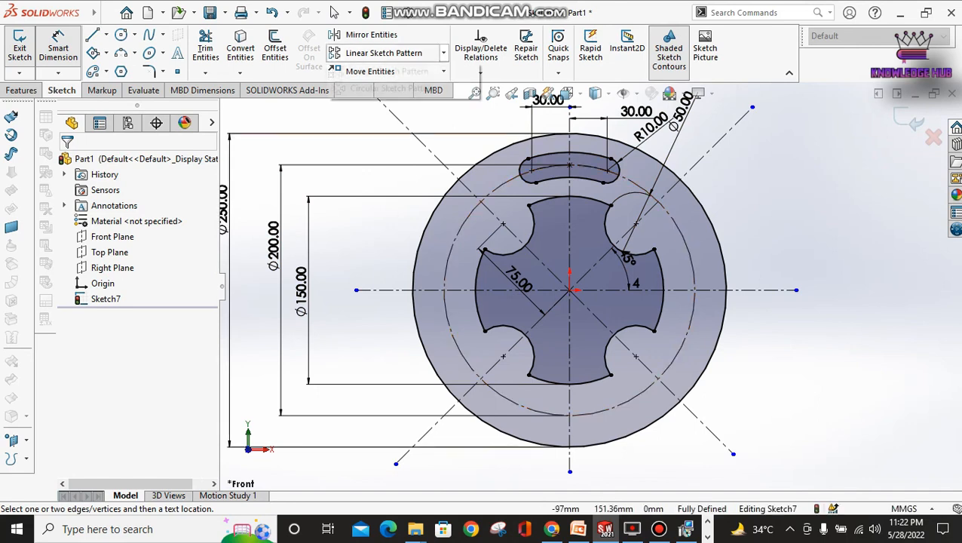
Step: Create a circular sketch pattern of the arc slot about the origin with 4 equally spaced instances over 360 degrees
click(444, 53)
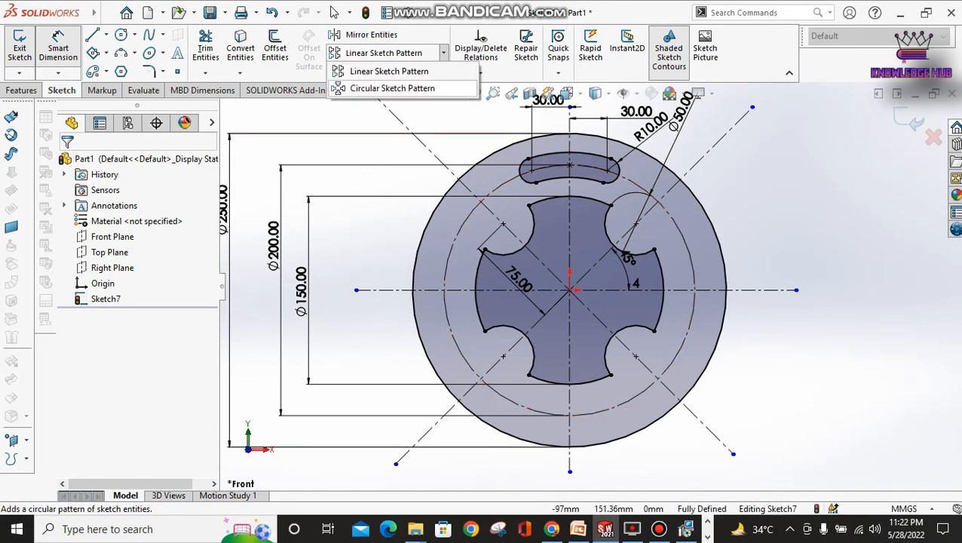
click(392, 88)
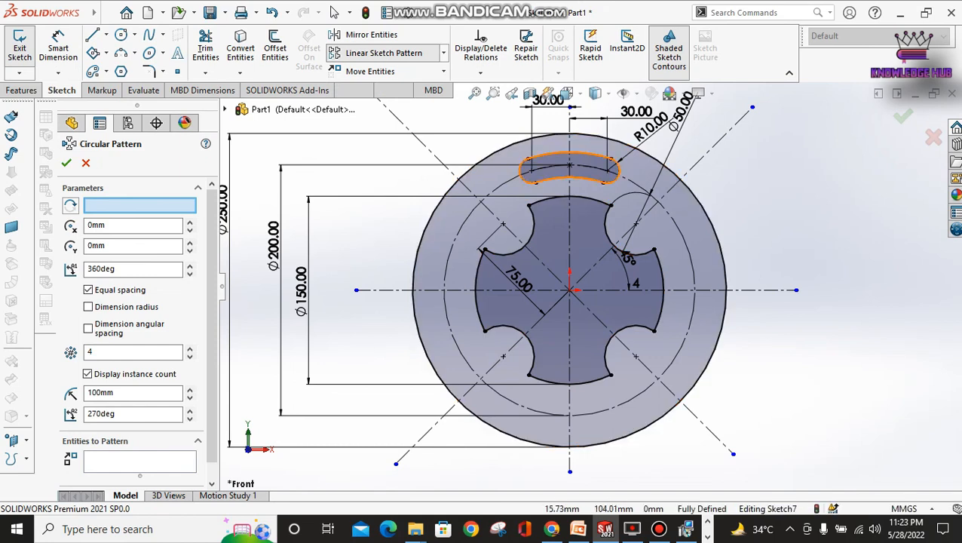
click(570, 158)
click(570, 180)
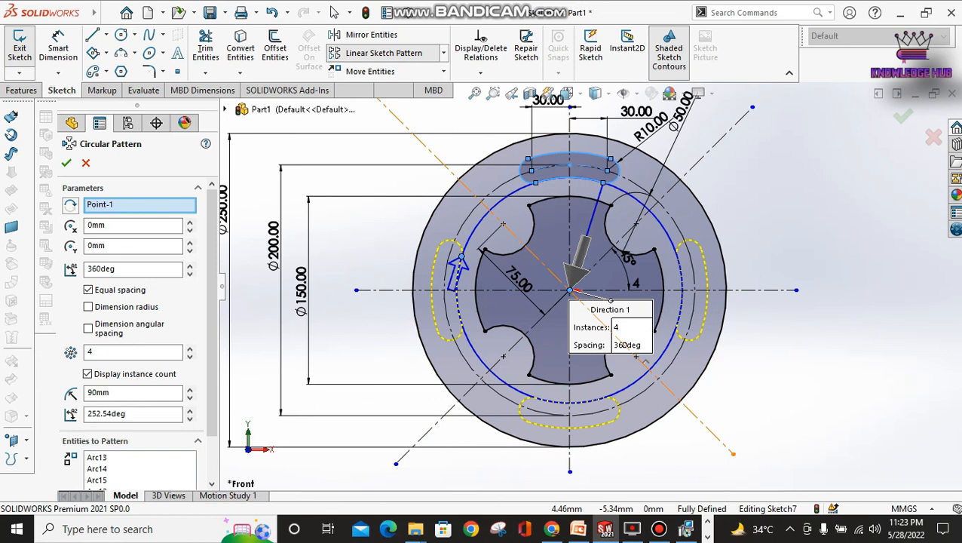
key(Return)
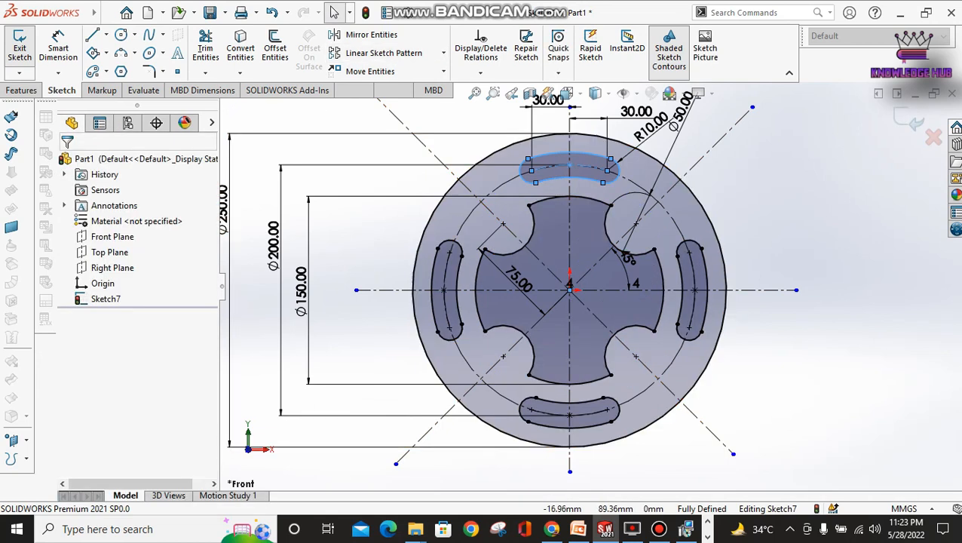
click(751, 381)
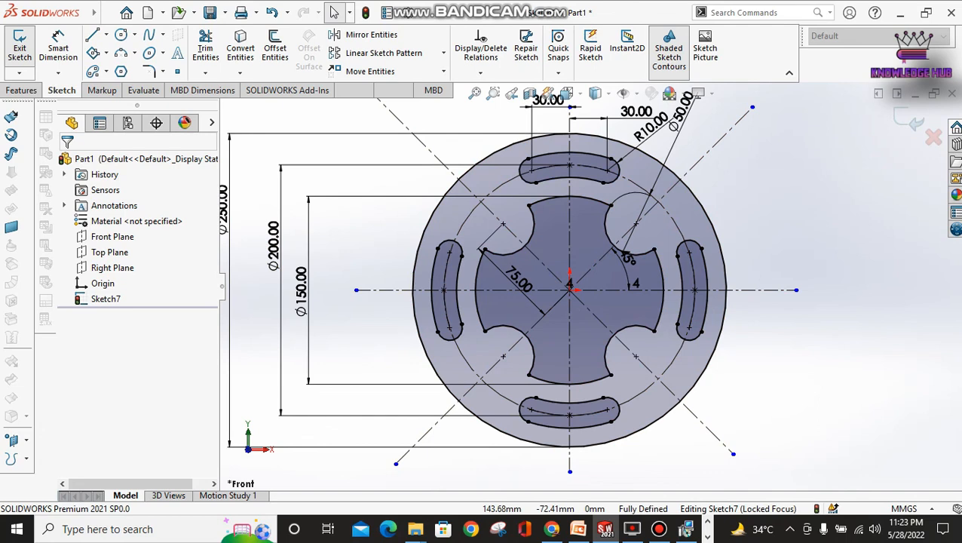